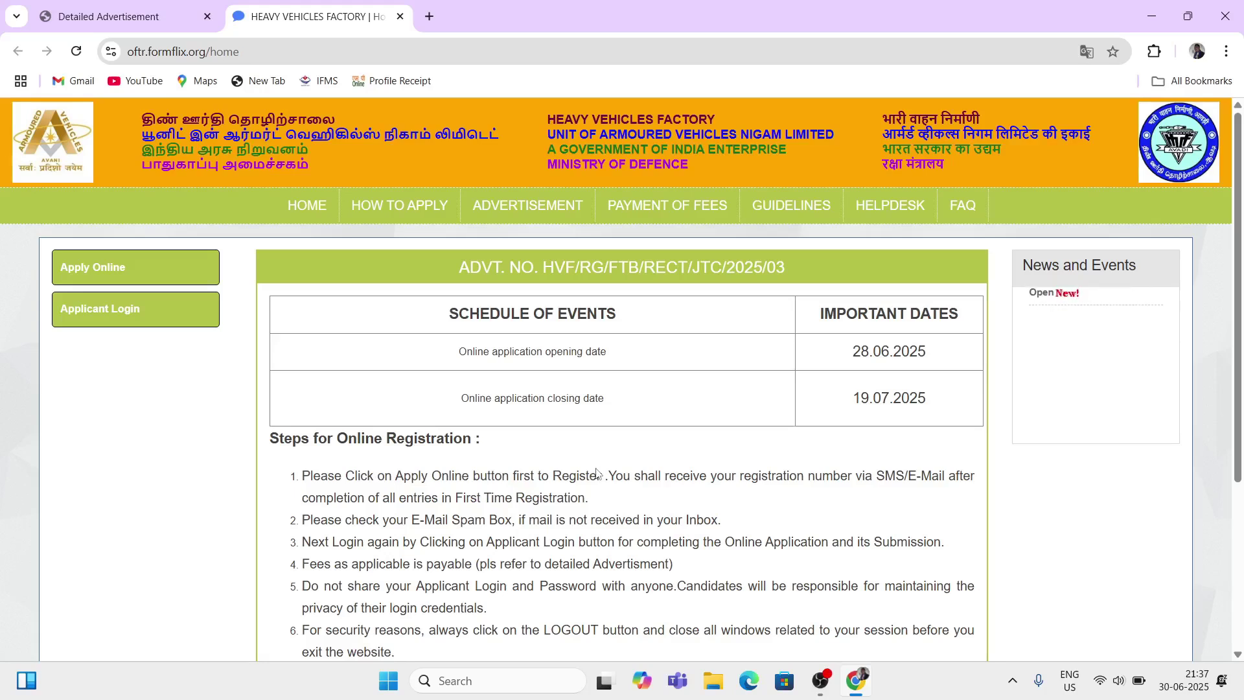
# Step: Bring up the HVF/RG/FTB/RECT/JTC/2025/03 Detailed Advertisement PDF showing its important dates
pyautogui.click(110, 16)
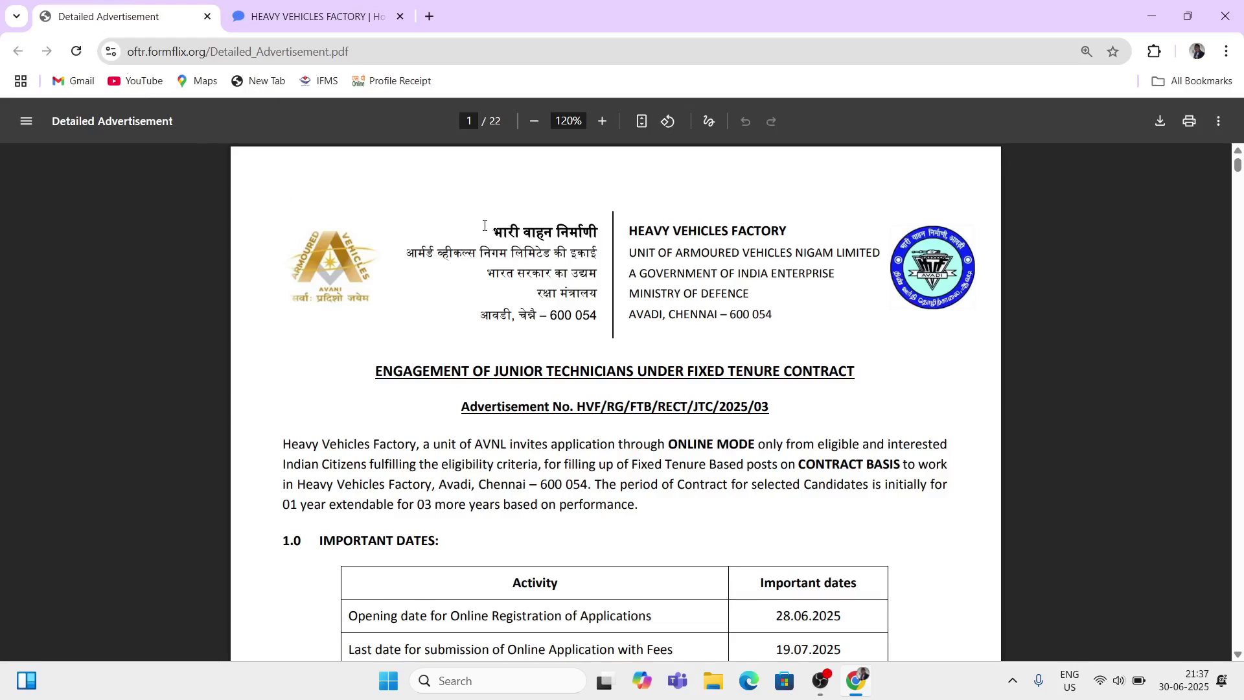
pyautogui.moveTo(489, 225); pyautogui.dragTo(755, 240)
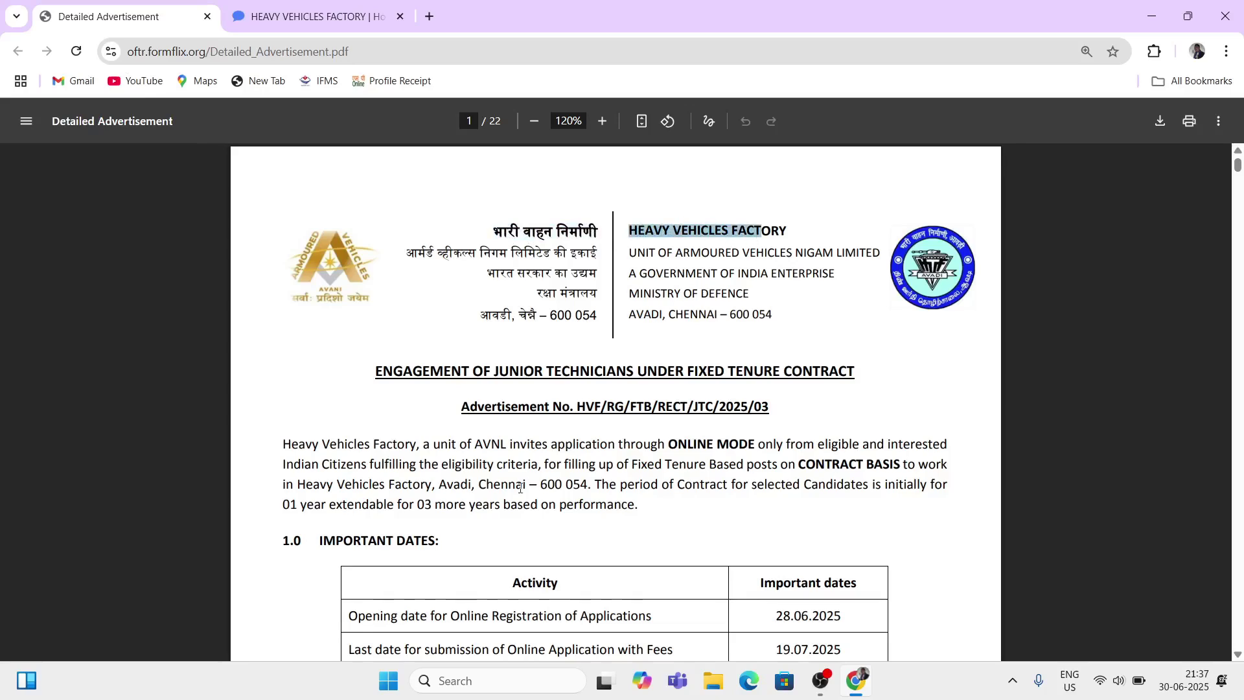
pyautogui.scroll(-1, 521, 488)
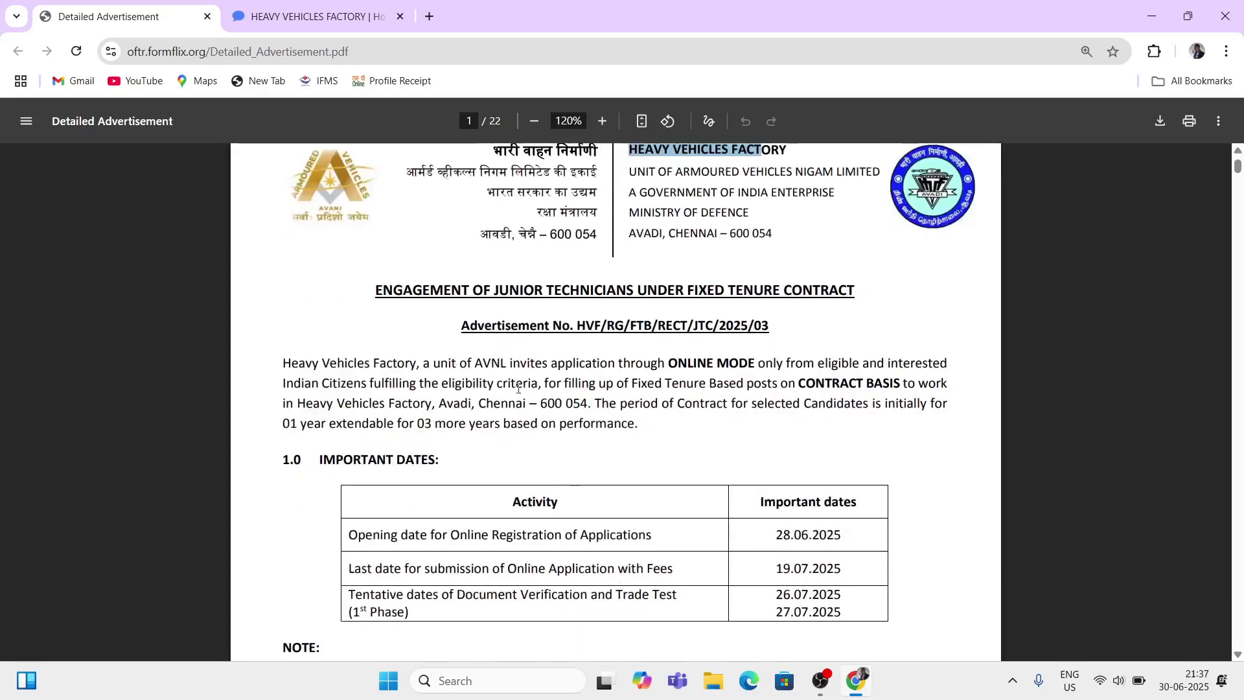
pyautogui.scroll(-1, 528, 429)
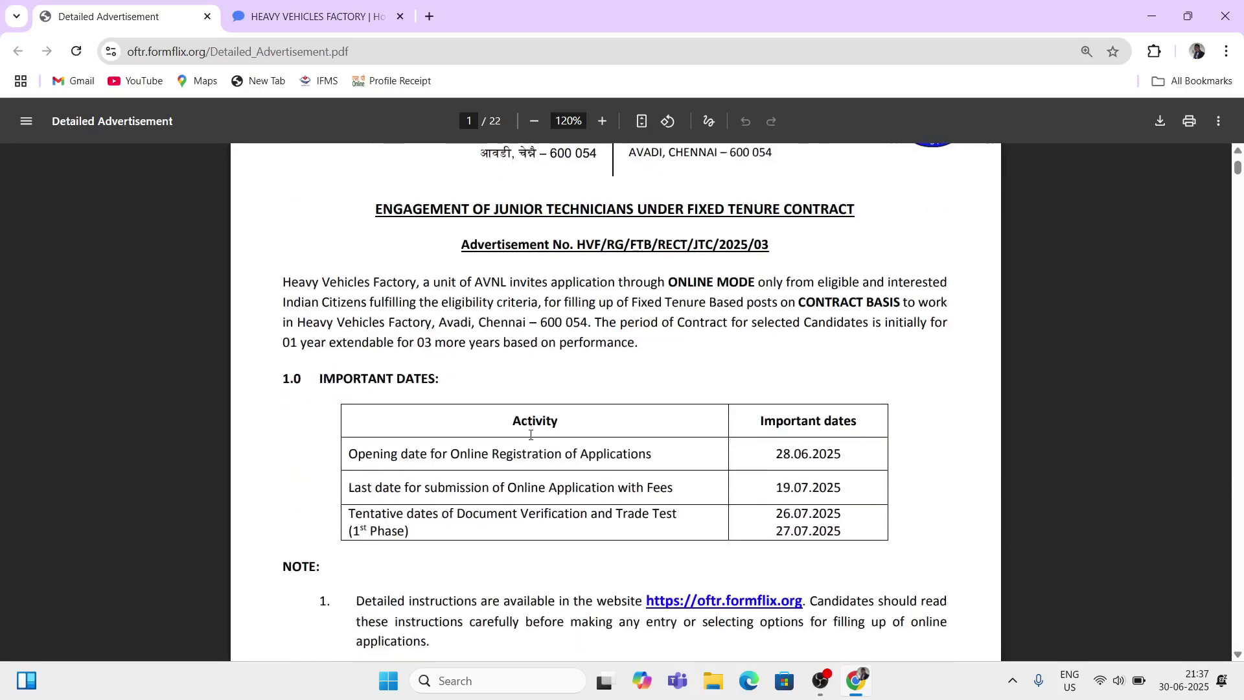
pyautogui.moveTo(315, 378); pyautogui.dragTo(442, 381)
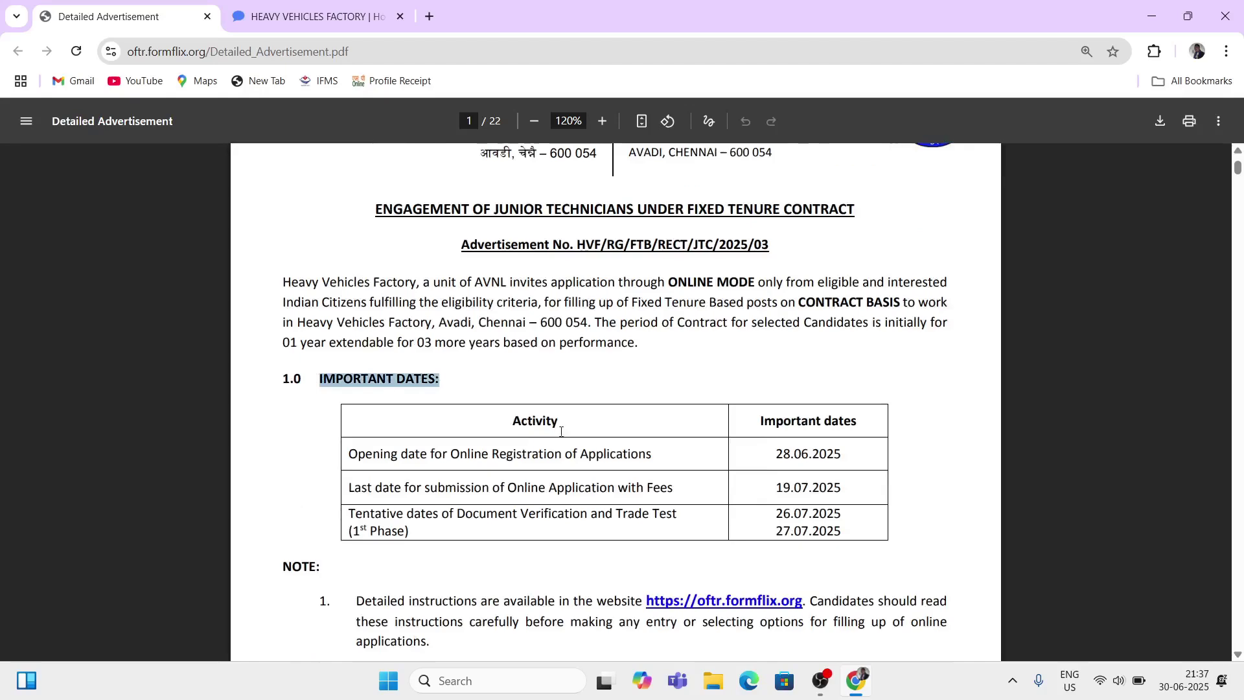
pyautogui.moveTo(509, 421); pyautogui.dragTo(557, 425)
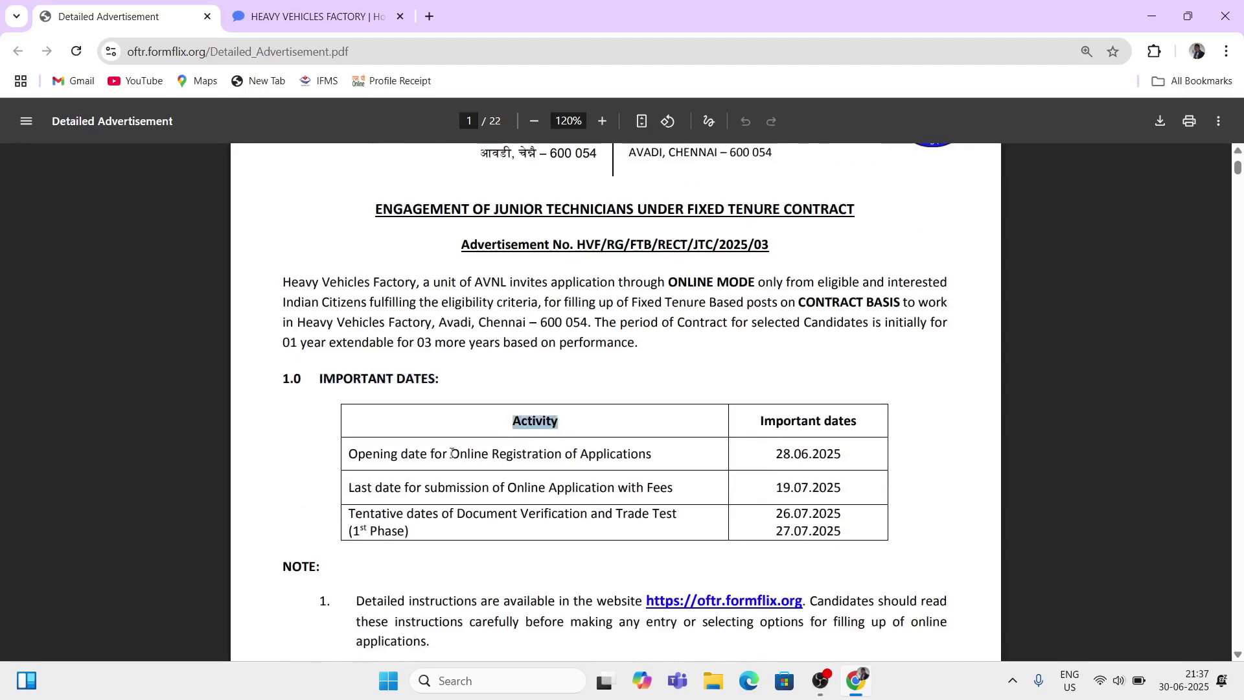
pyautogui.moveTo(443, 454); pyautogui.dragTo(579, 455)
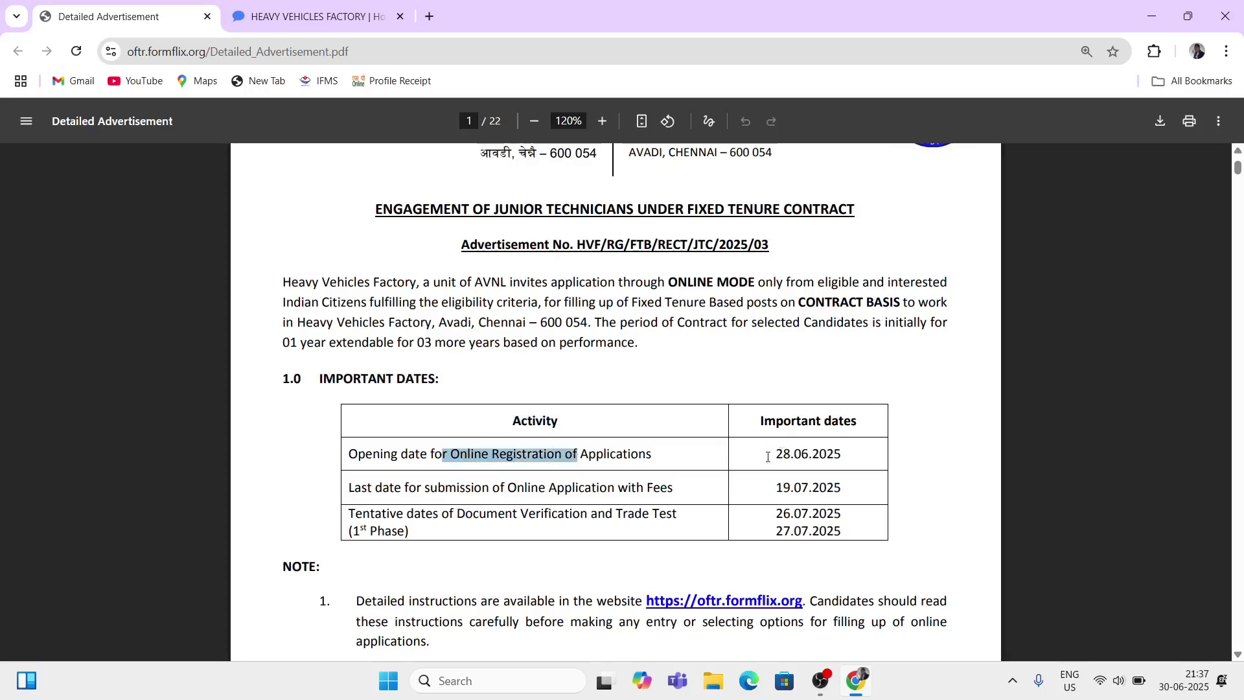
pyautogui.moveTo(769, 456); pyautogui.dragTo(841, 457)
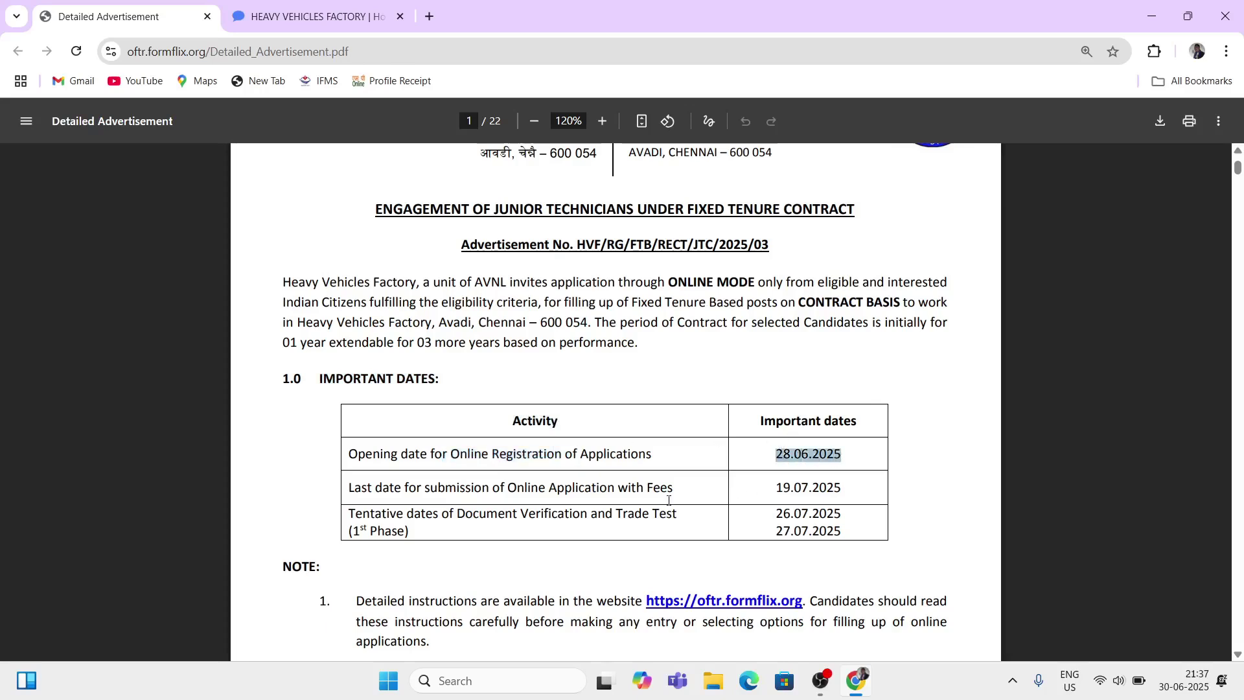
pyautogui.moveTo(348, 490); pyautogui.dragTo(588, 495)
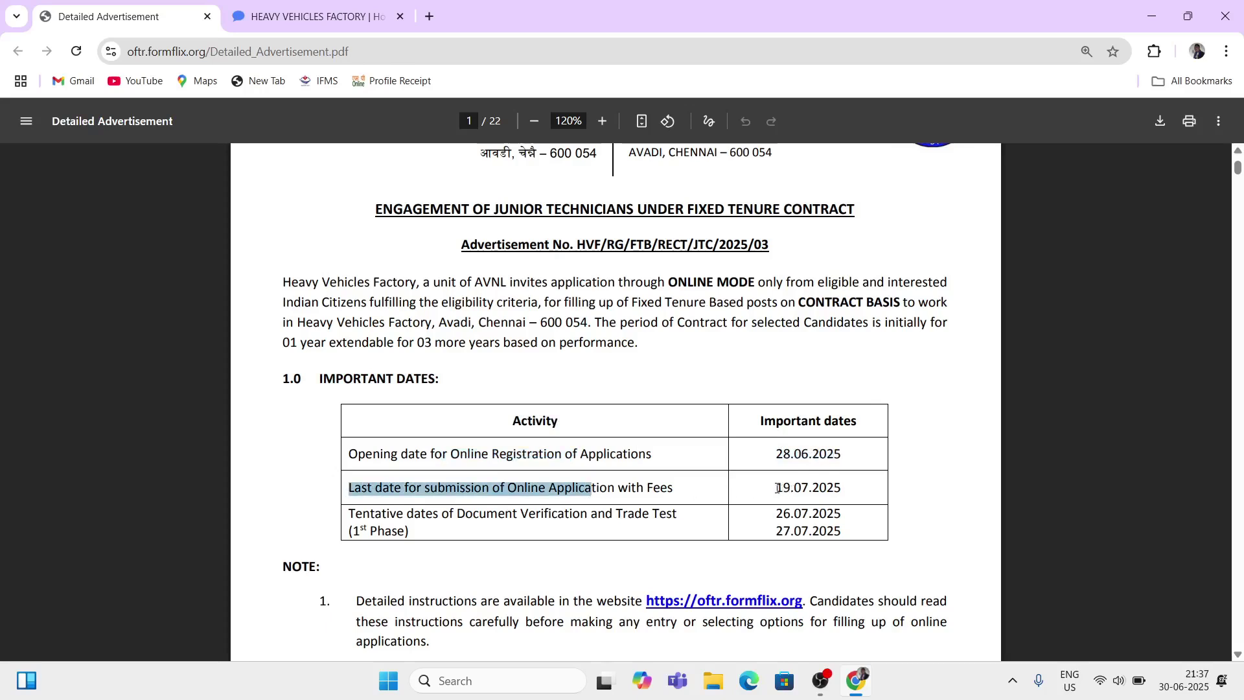
pyautogui.moveTo(778, 488); pyautogui.dragTo(840, 491)
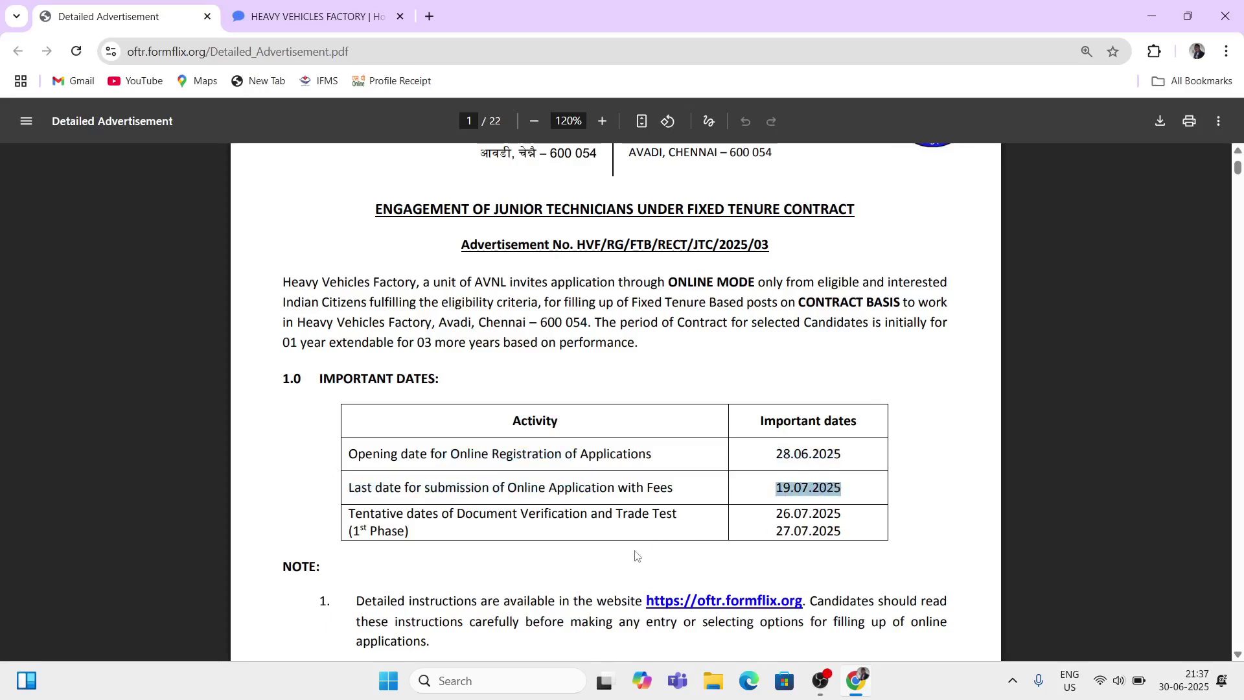
pyautogui.scroll(-1, 583, 519)
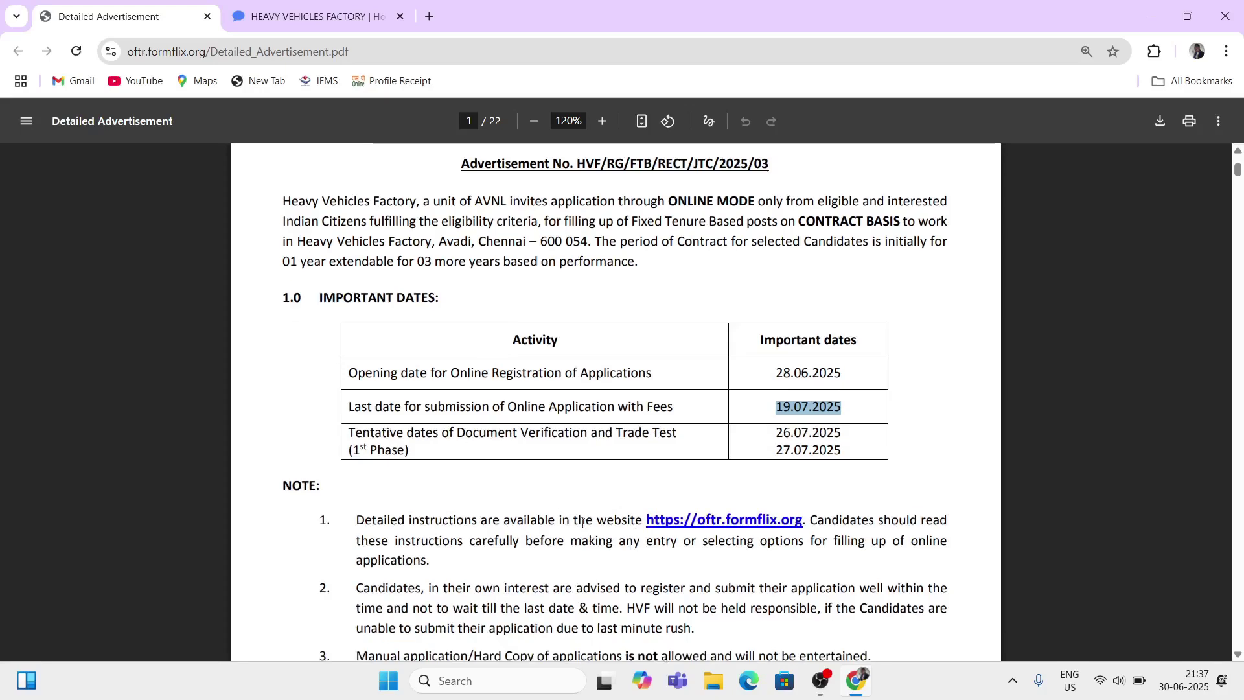
pyautogui.moveTo(441, 432); pyautogui.dragTo(624, 432)
pyautogui.scroll(-1, 433, 429)
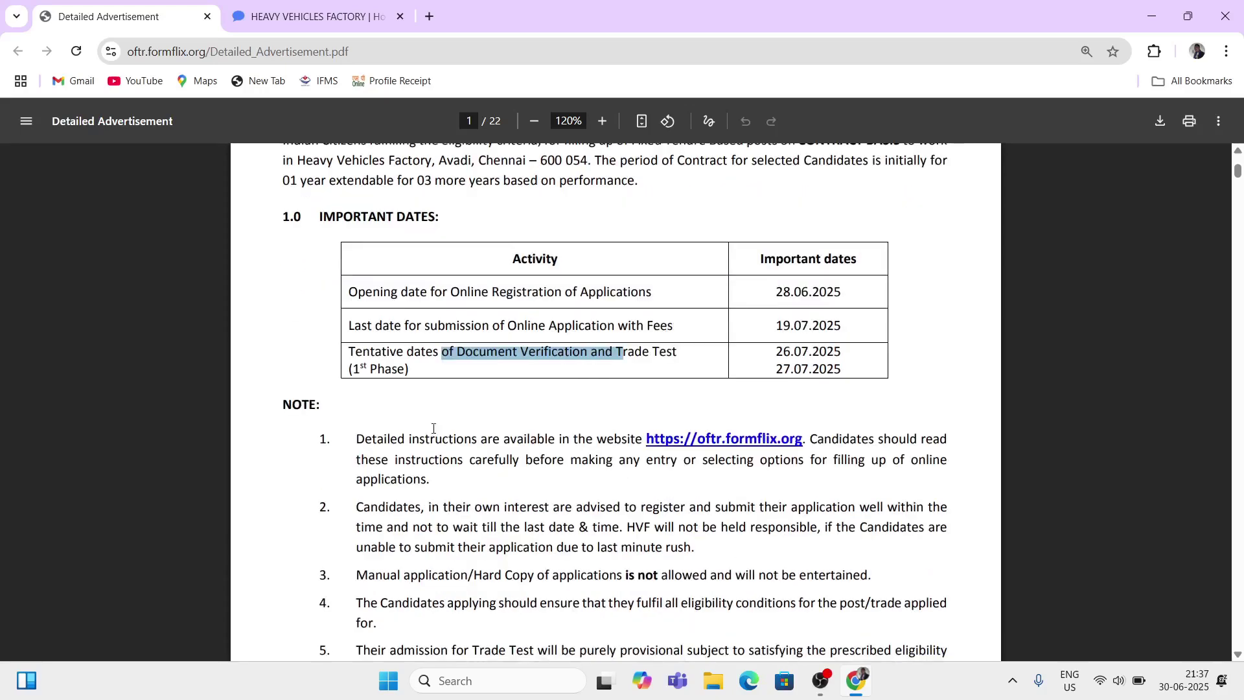
pyautogui.click(770, 342)
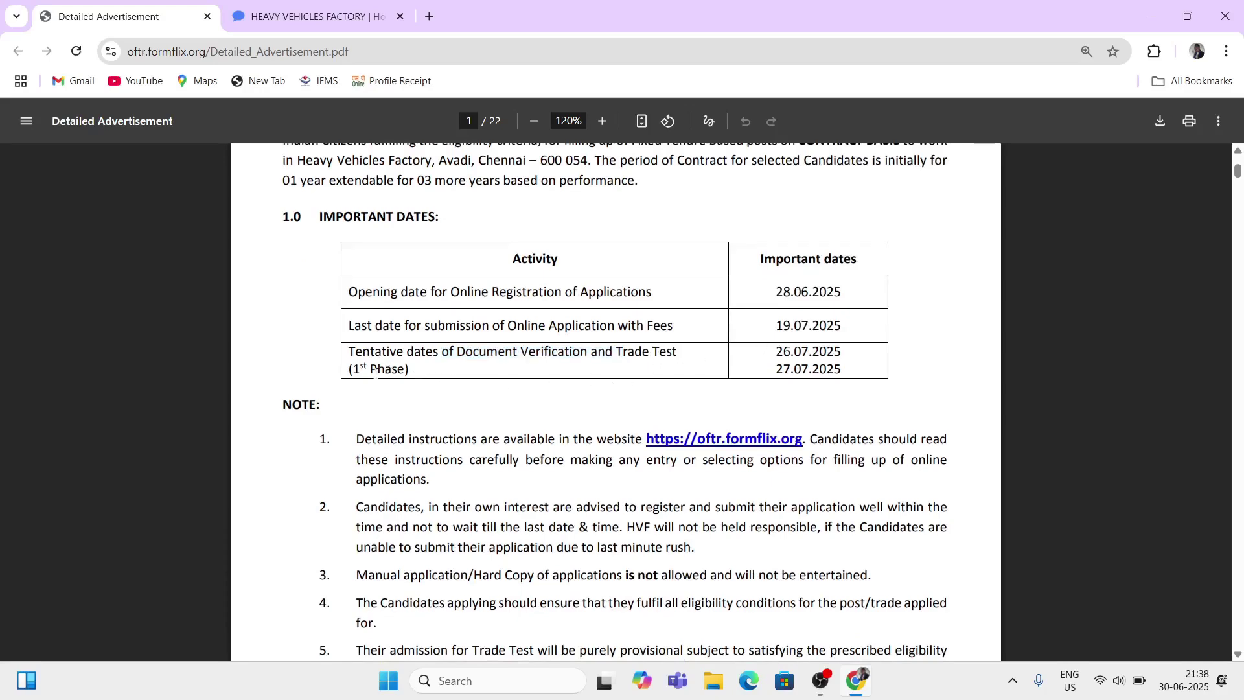
pyautogui.moveTo(790, 363); pyautogui.dragTo(677, 391)
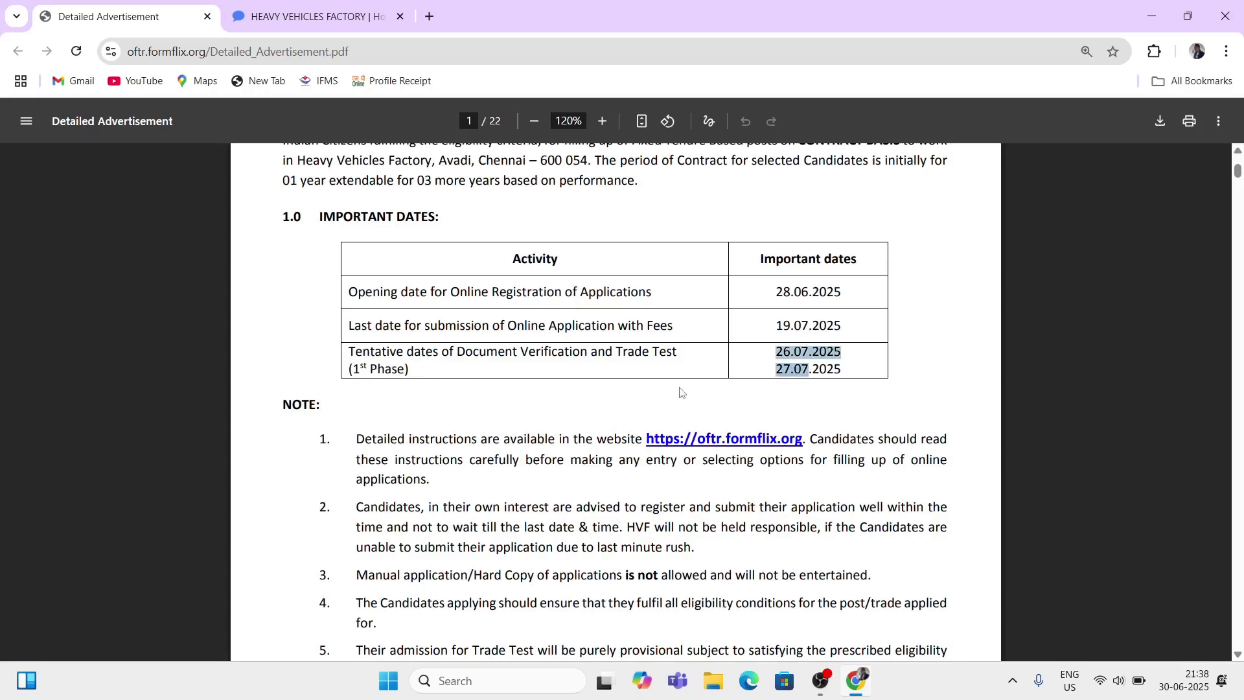
pyautogui.click(678, 391)
pyautogui.scroll(-4, 616, 409)
# Step: Scroll to page 2 and highlight the Details of Posts heading, Name of the Post header and first rows
pyautogui.scroll(-5, 614, 406)
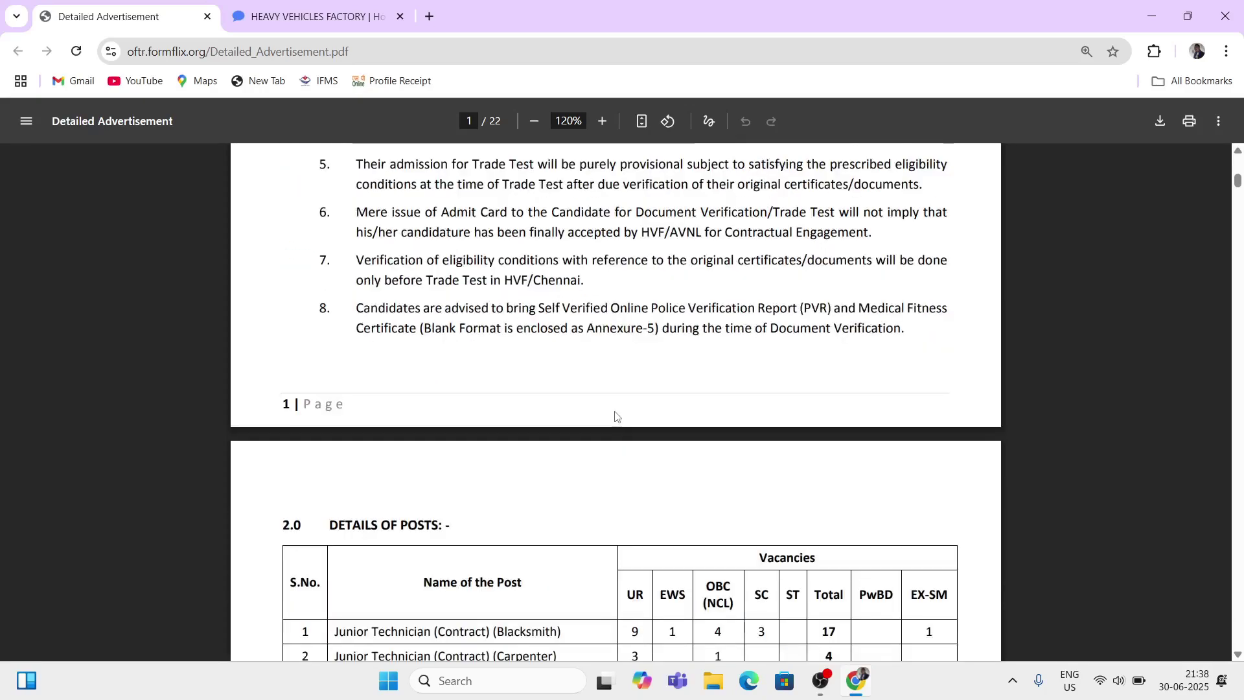
pyautogui.moveTo(330, 278); pyautogui.dragTo(392, 284)
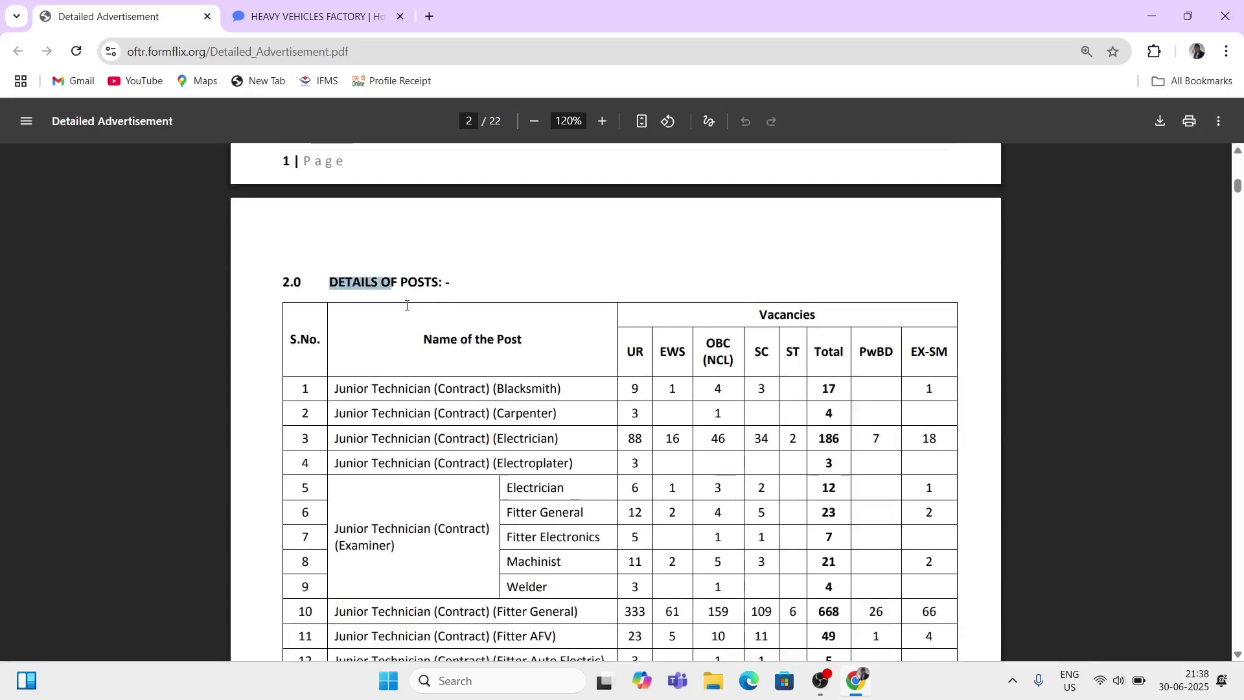
pyautogui.scroll(-1, 503, 402)
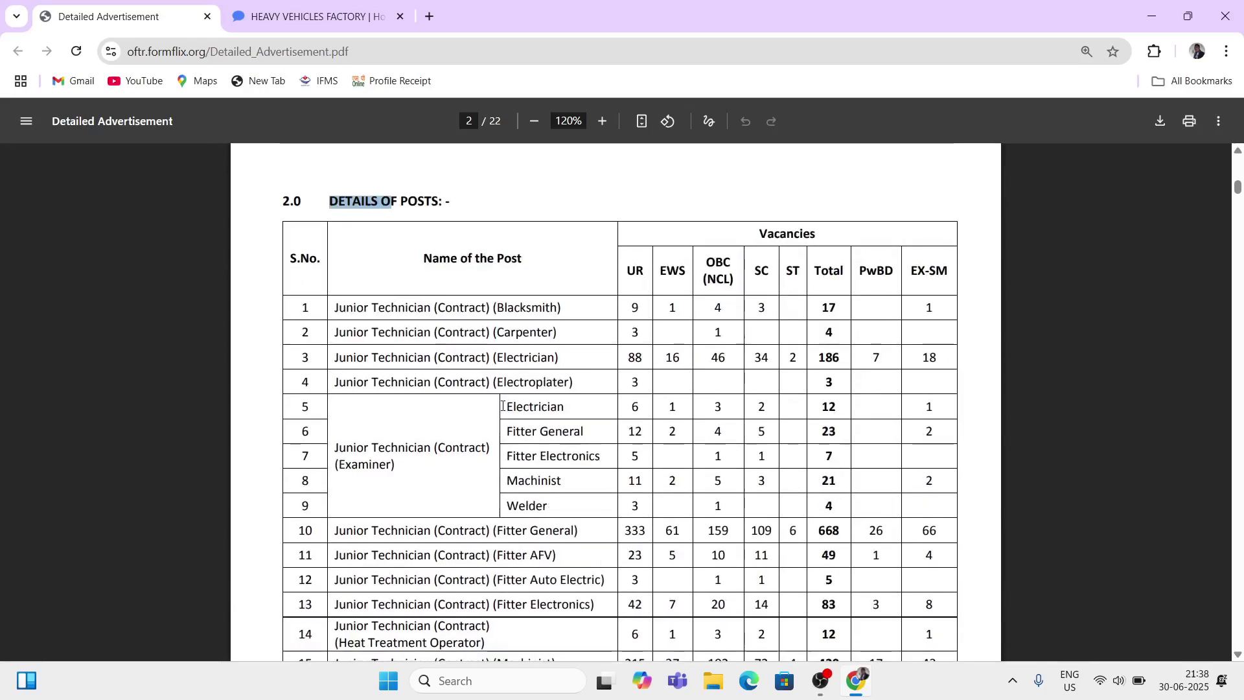
pyautogui.moveTo(425, 257); pyautogui.dragTo(522, 260)
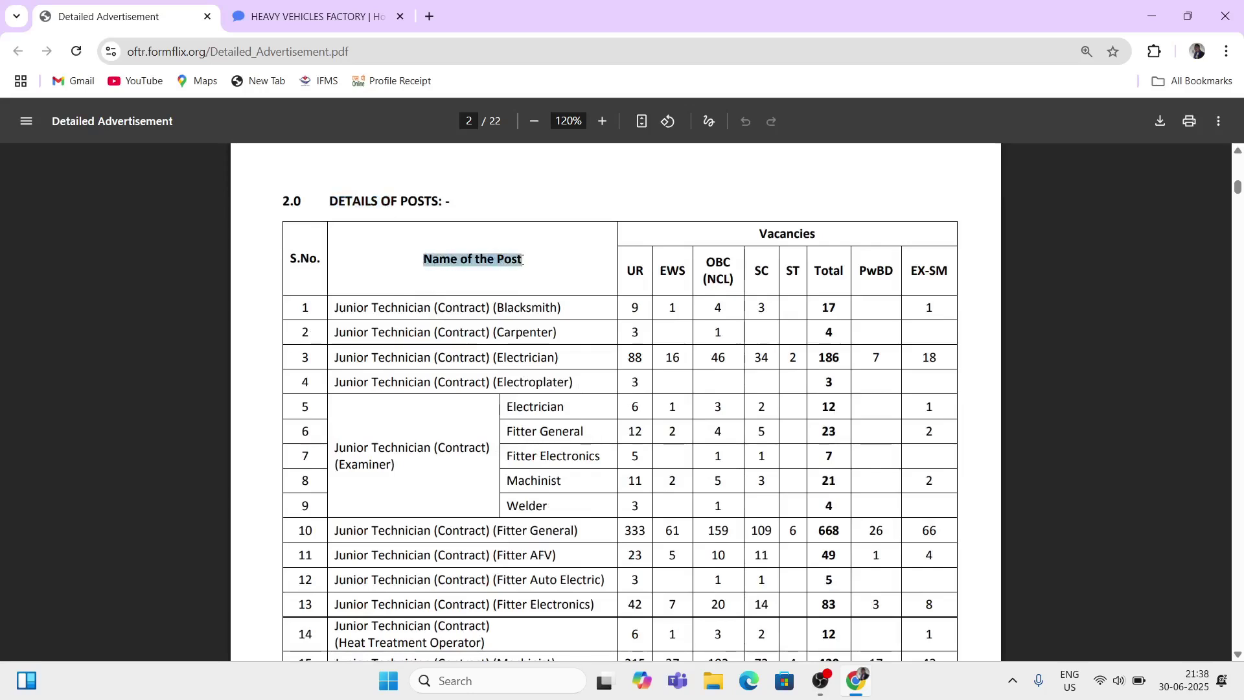
pyautogui.moveTo(339, 308); pyautogui.dragTo(477, 309)
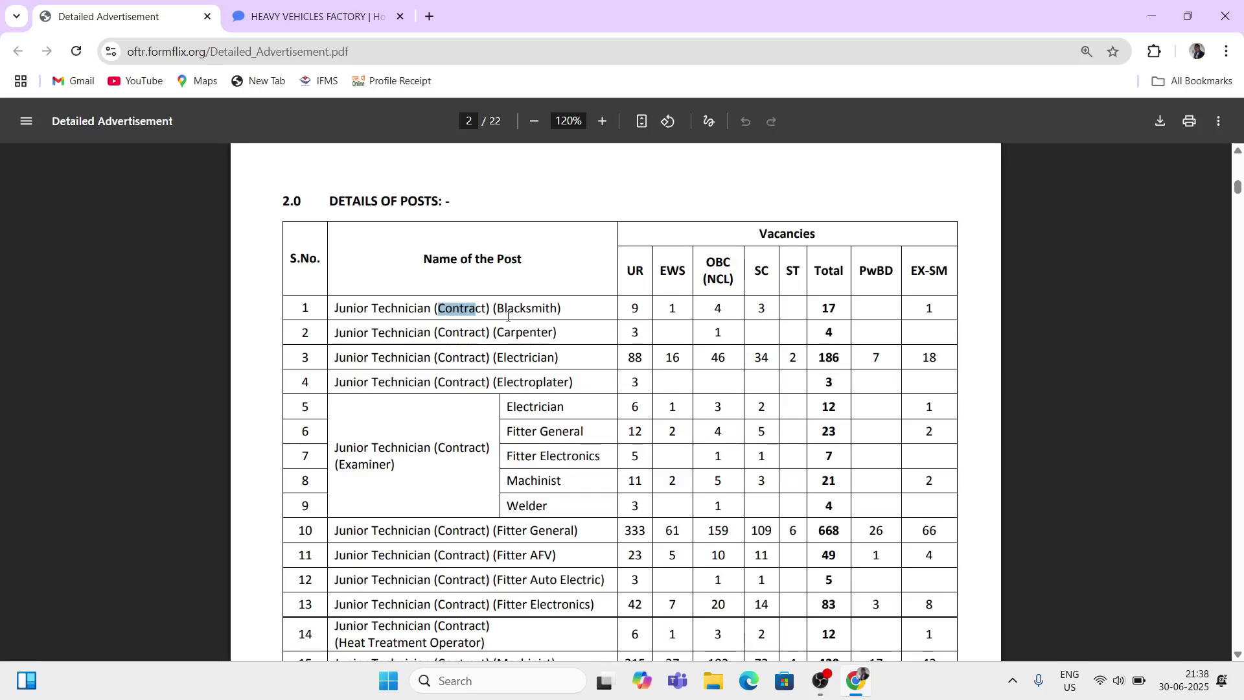
pyautogui.moveTo(364, 333); pyautogui.dragTo(469, 365)
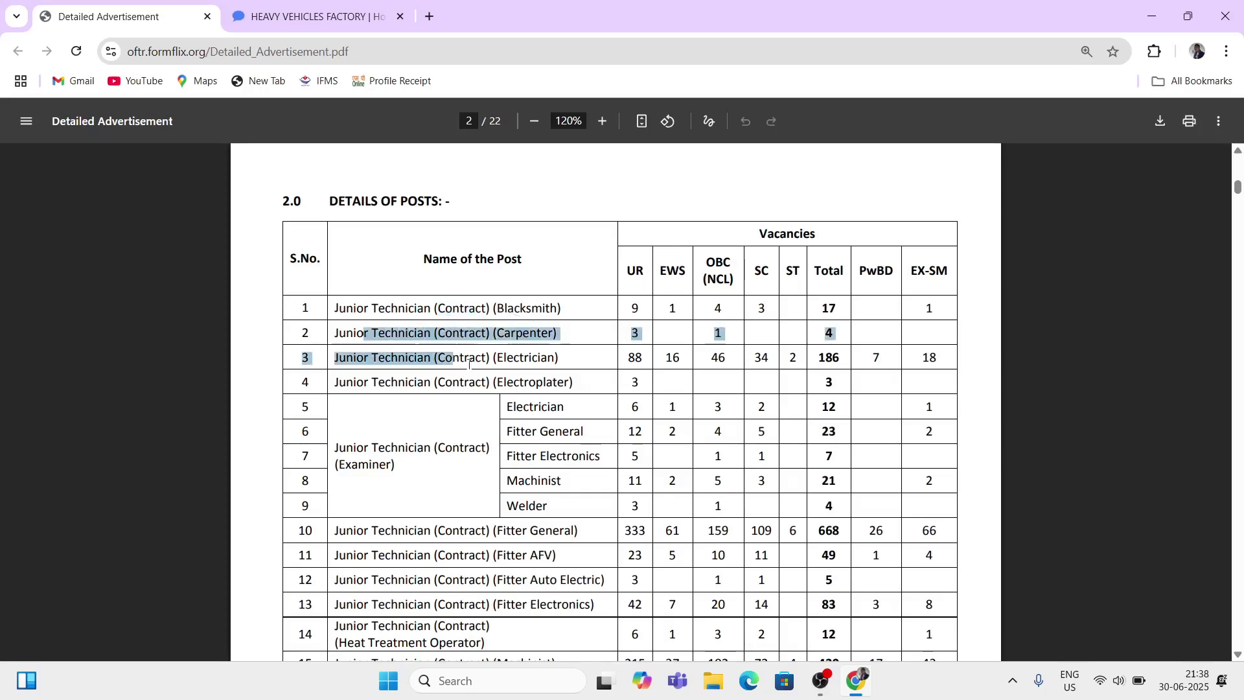
pyautogui.click(485, 414)
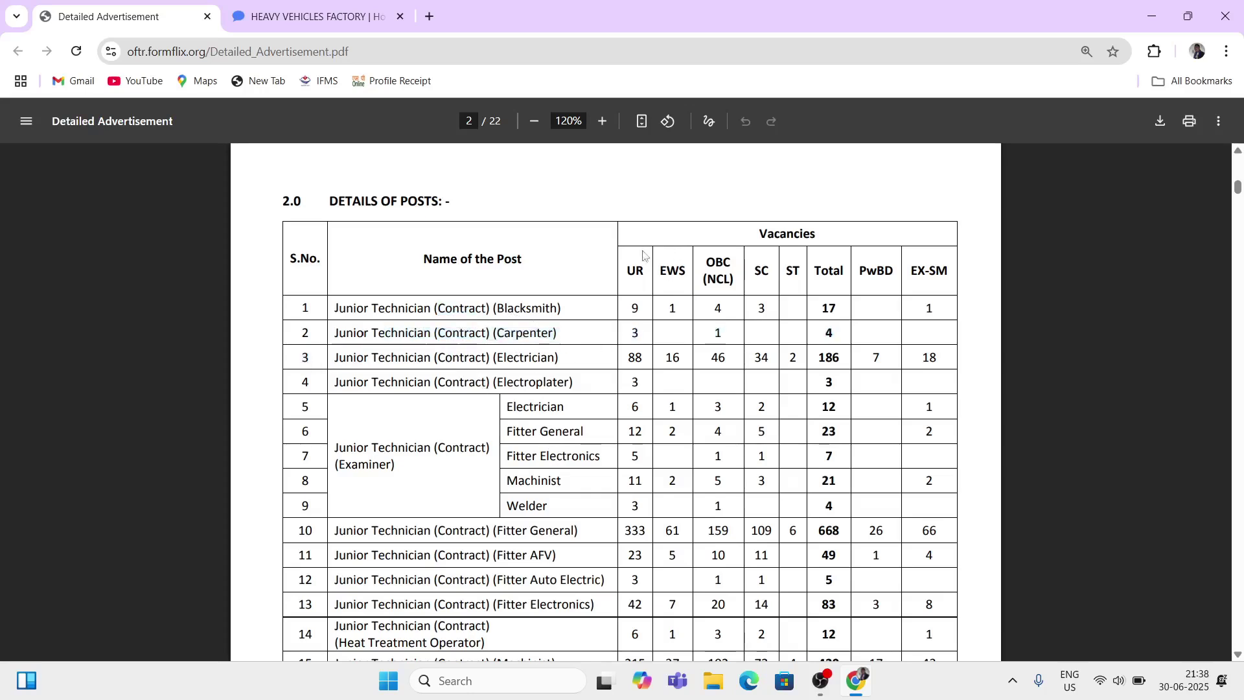
# Step: Highlight the UR, EWS, OBC headers and Blacksmith vacancies: OBC 4, SC 3, total 17
pyautogui.moveTo(637, 267); pyautogui.dragTo(749, 280)
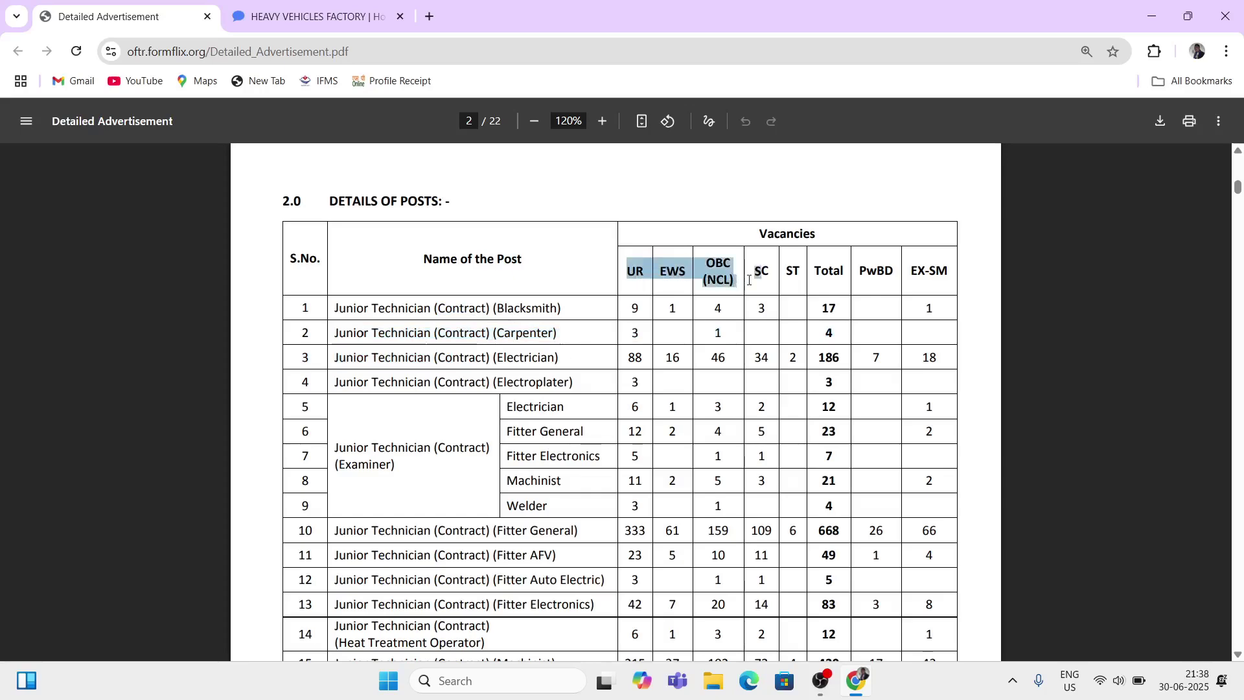
pyautogui.click(573, 325)
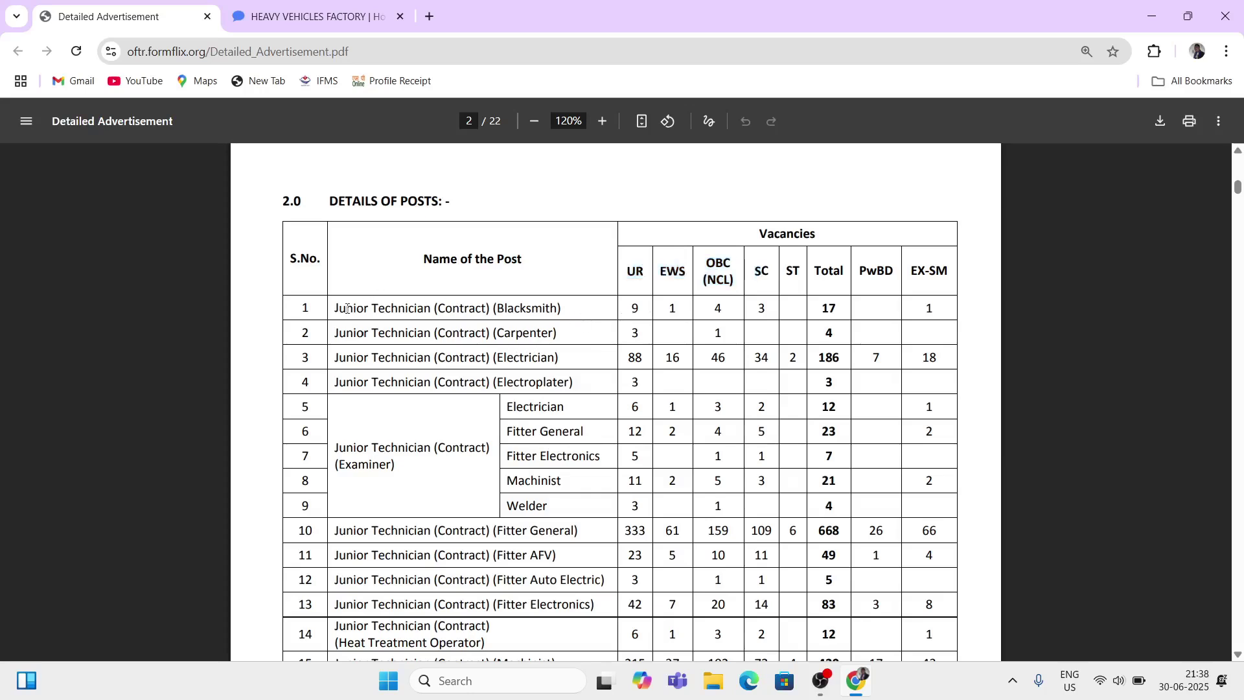
pyautogui.moveTo(340, 309); pyautogui.dragTo(434, 309)
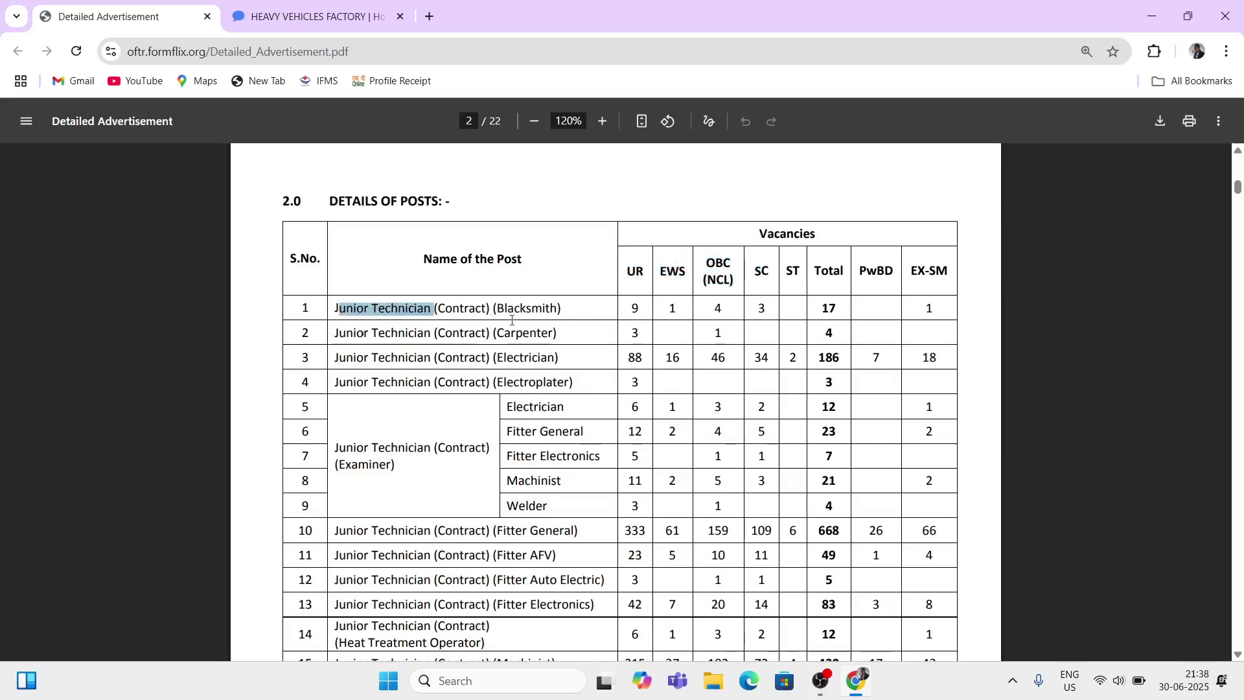
pyautogui.moveTo(526, 309); pyautogui.dragTo(579, 312)
pyautogui.click(635, 309)
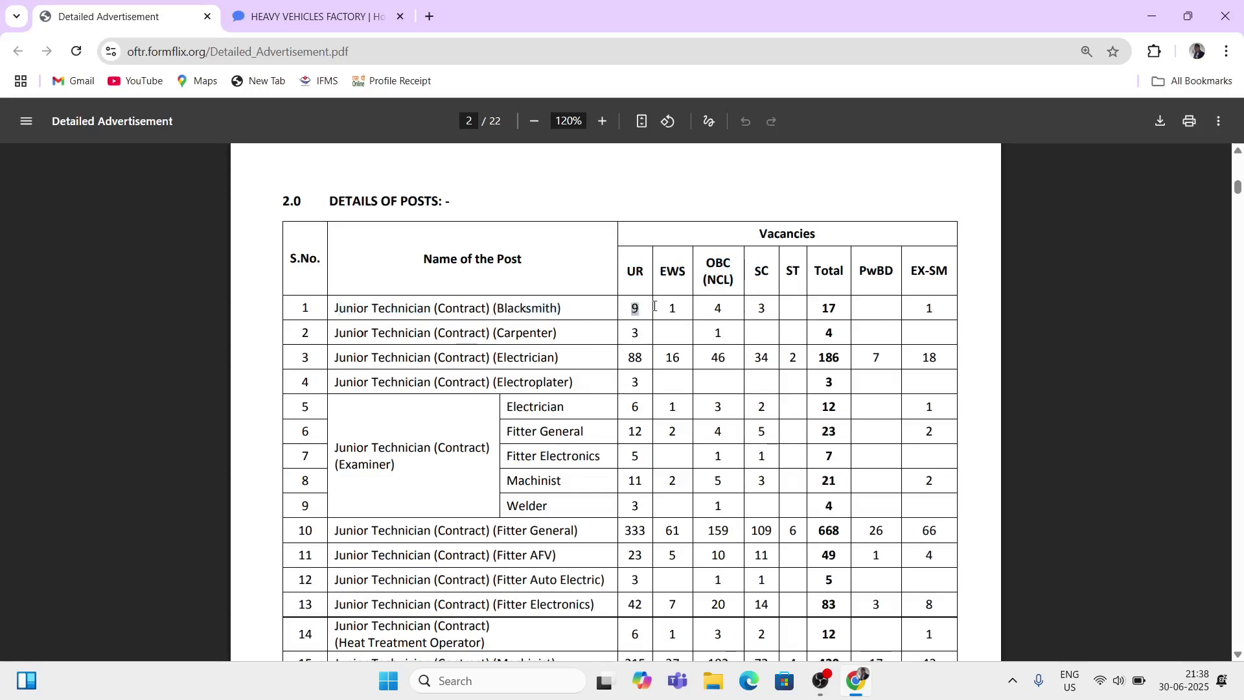
pyautogui.doubleClick(720, 311)
pyautogui.doubleClick(762, 310)
pyautogui.moveTo(822, 309); pyautogui.dragTo(842, 309)
# Step: Highlight the Carpenter, Electrician (UR 88) and Electroplater rows, then posts down to row 12
pyautogui.moveTo(494, 336); pyautogui.dragTo(561, 335)
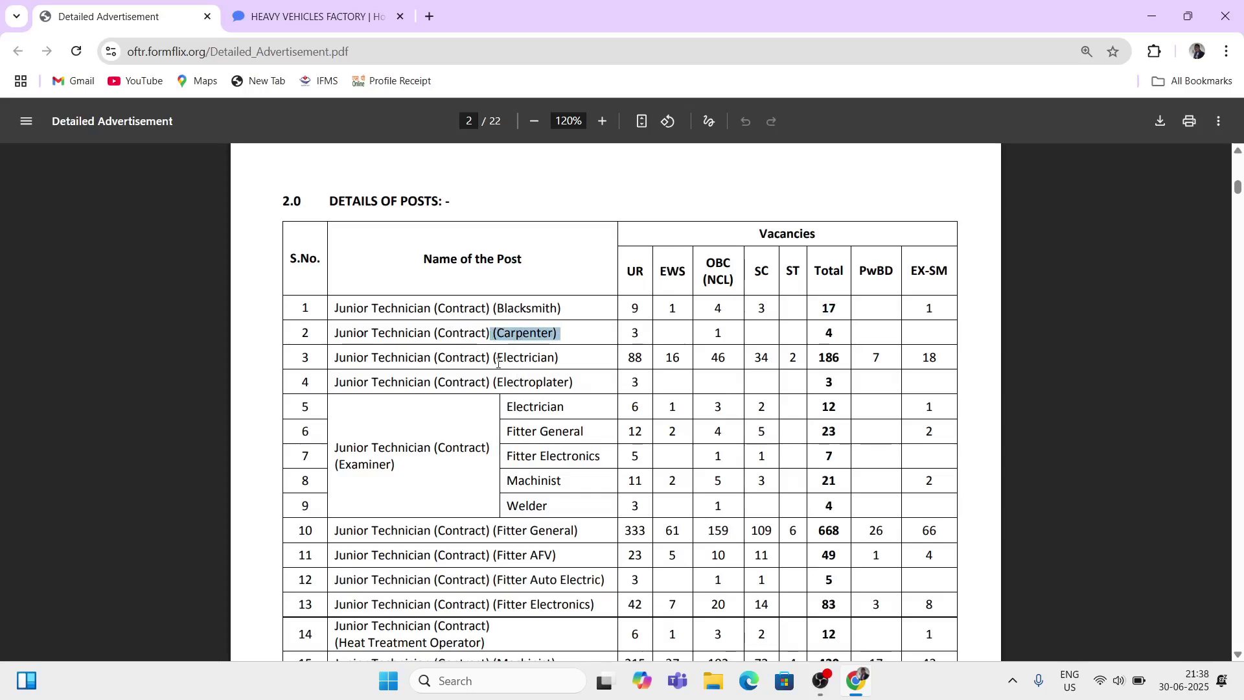
pyautogui.moveTo(498, 362); pyautogui.dragTo(571, 384)
pyautogui.click(567, 365)
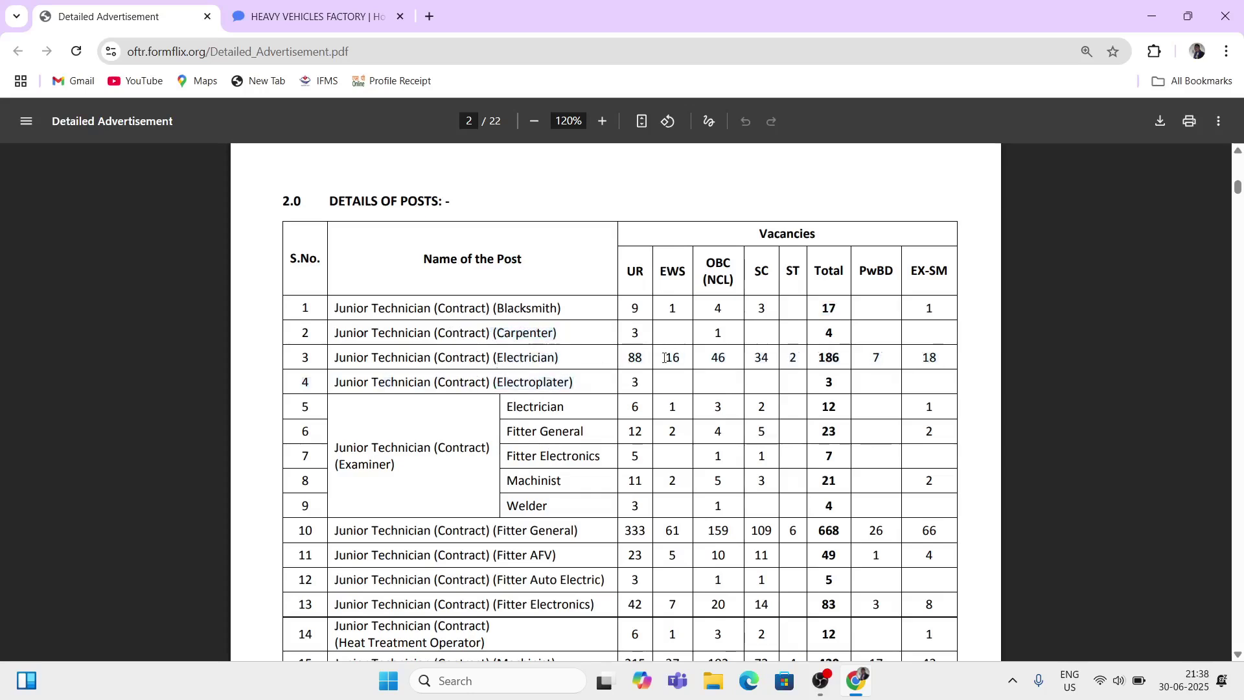
pyautogui.doubleClick(635, 357)
pyautogui.moveTo(514, 381); pyautogui.dragTo(639, 407)
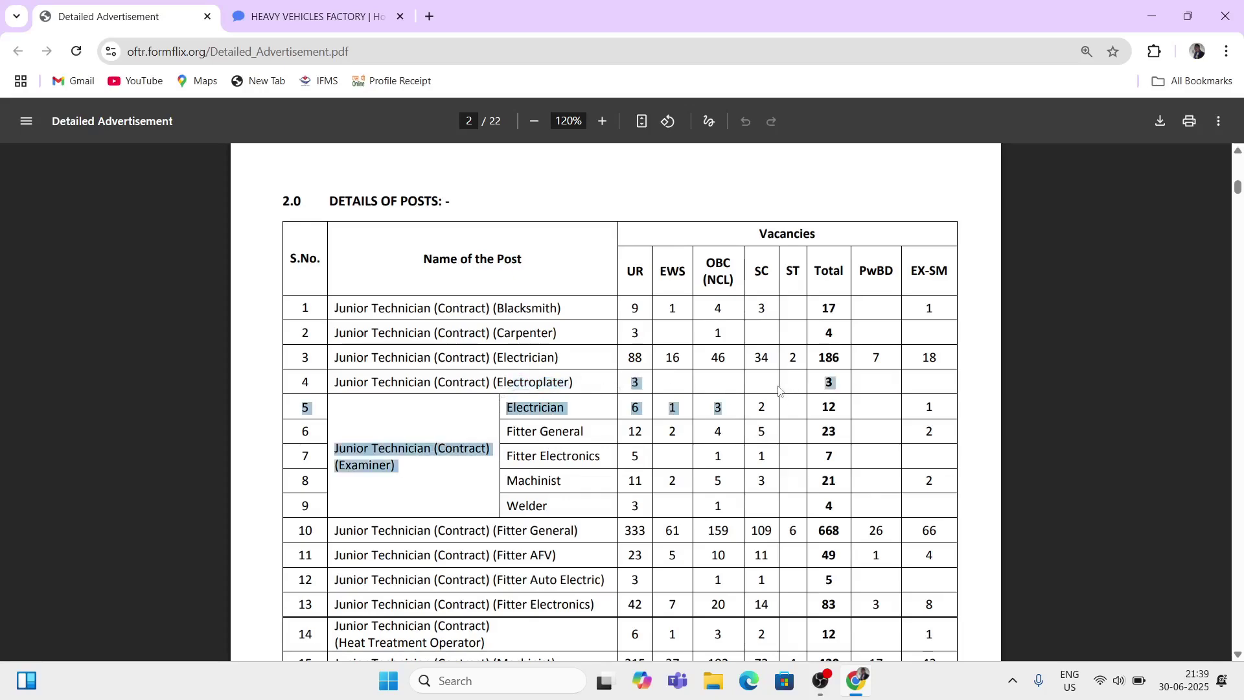
pyautogui.click(629, 408)
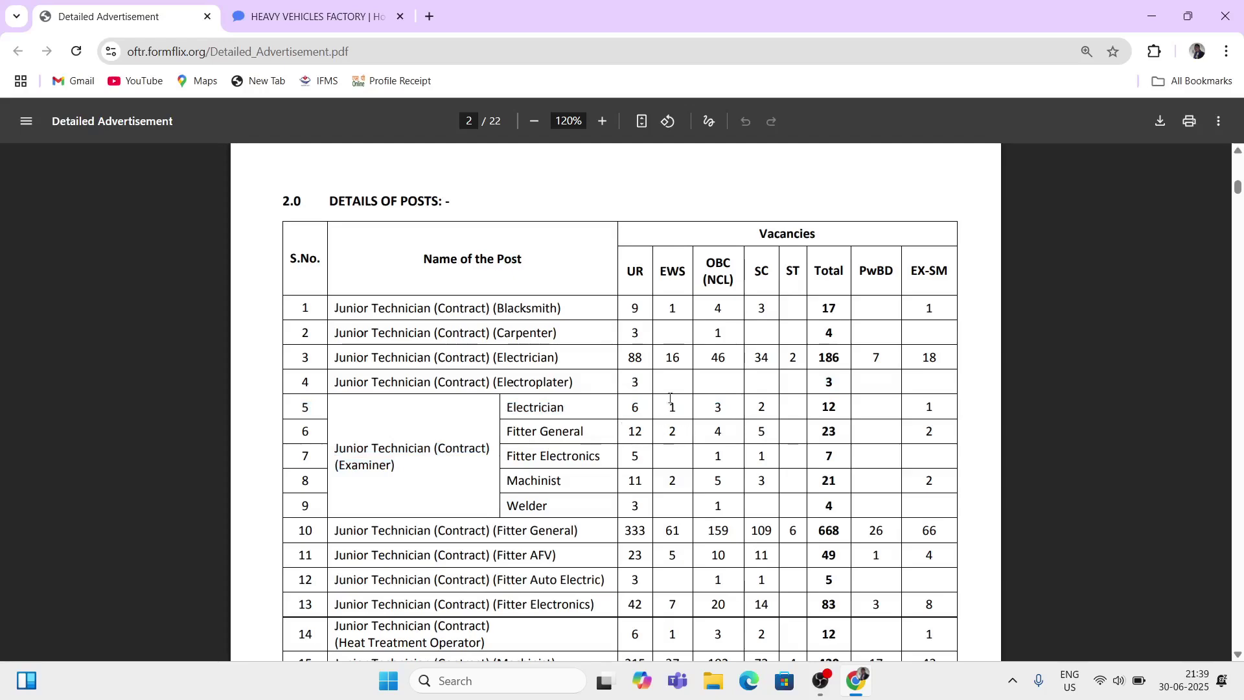
pyautogui.moveTo(487, 334); pyautogui.dragTo(591, 604)
pyautogui.click(719, 454)
# Step: Highlight rows 10 to 12 and the 1850 total vacancy count in the table
pyautogui.scroll(-3, 719, 454)
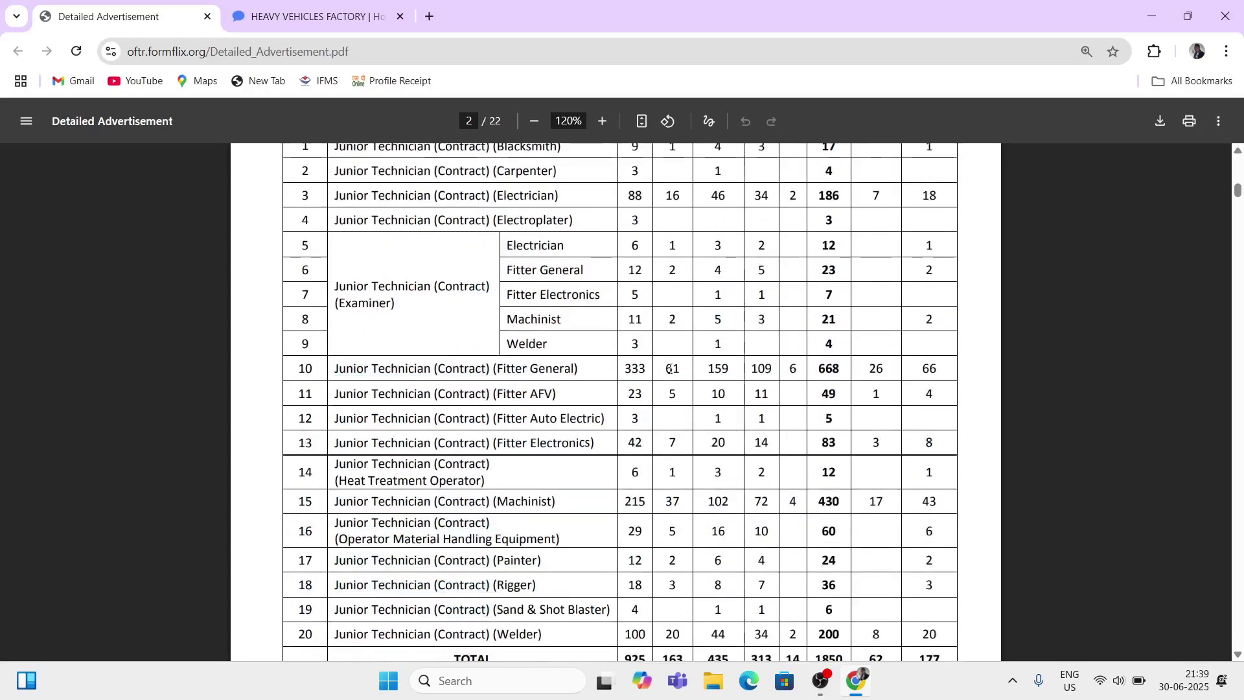
pyautogui.moveTo(667, 368); pyautogui.dragTo(784, 423)
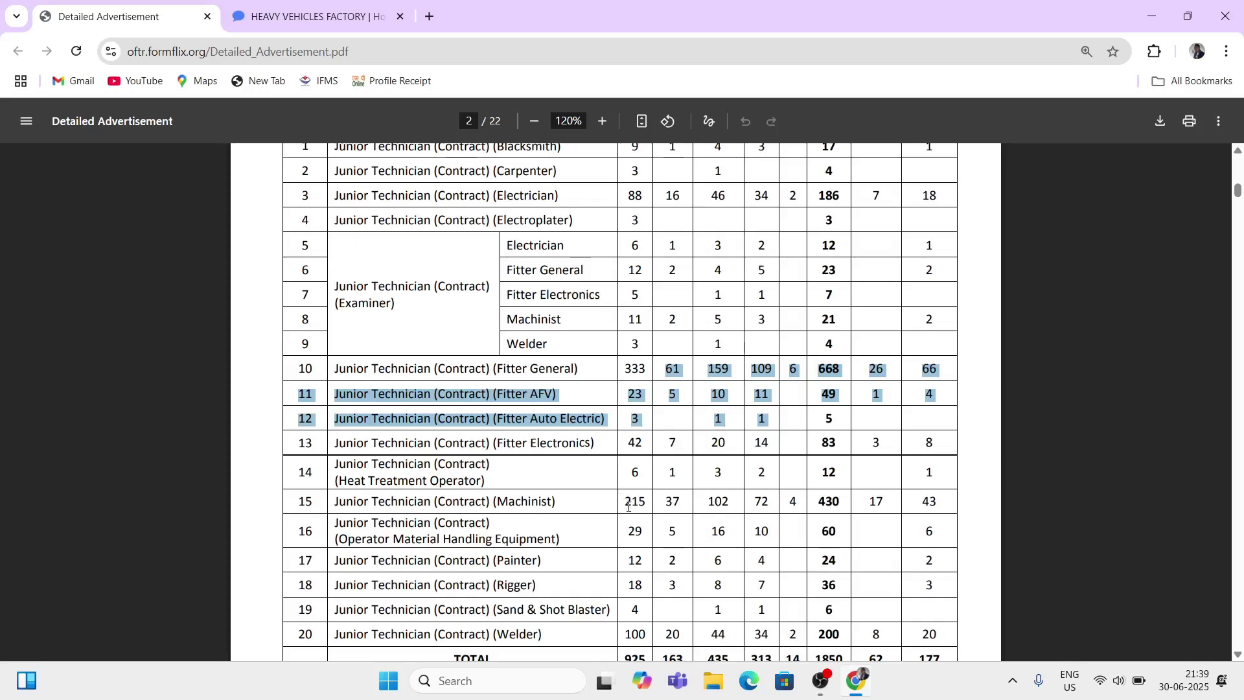
pyautogui.click(592, 523)
pyautogui.scroll(-3, 595, 527)
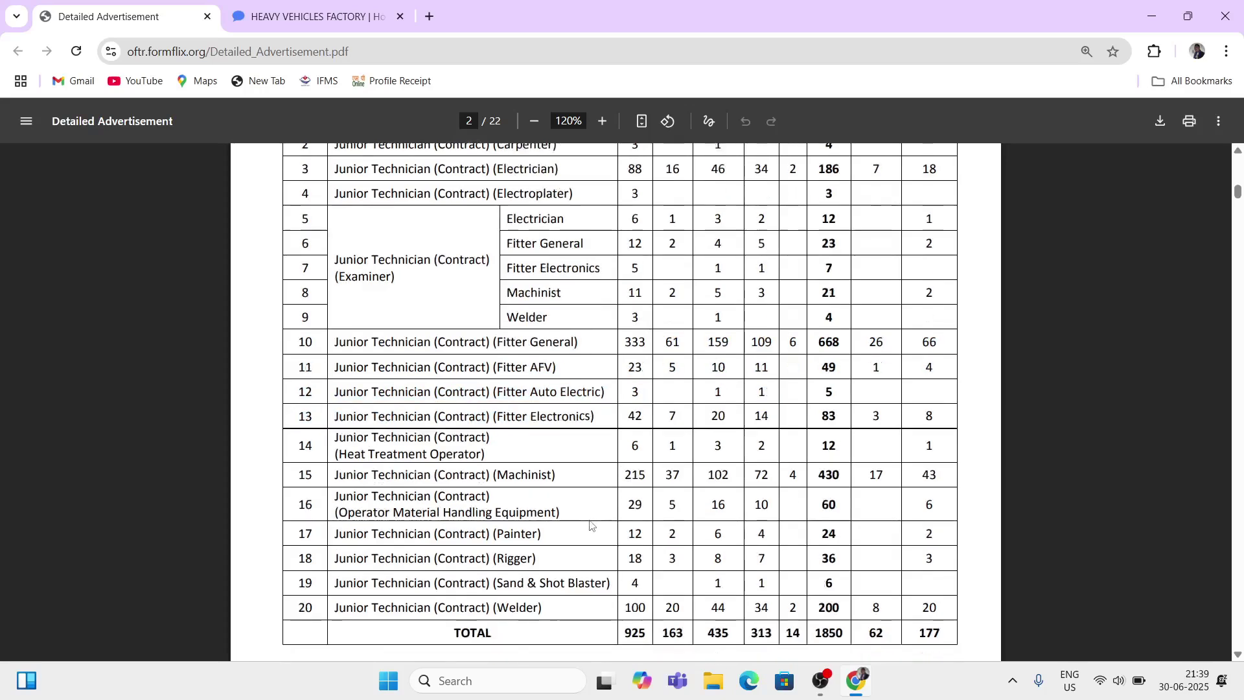
pyautogui.scroll(-2, 597, 530)
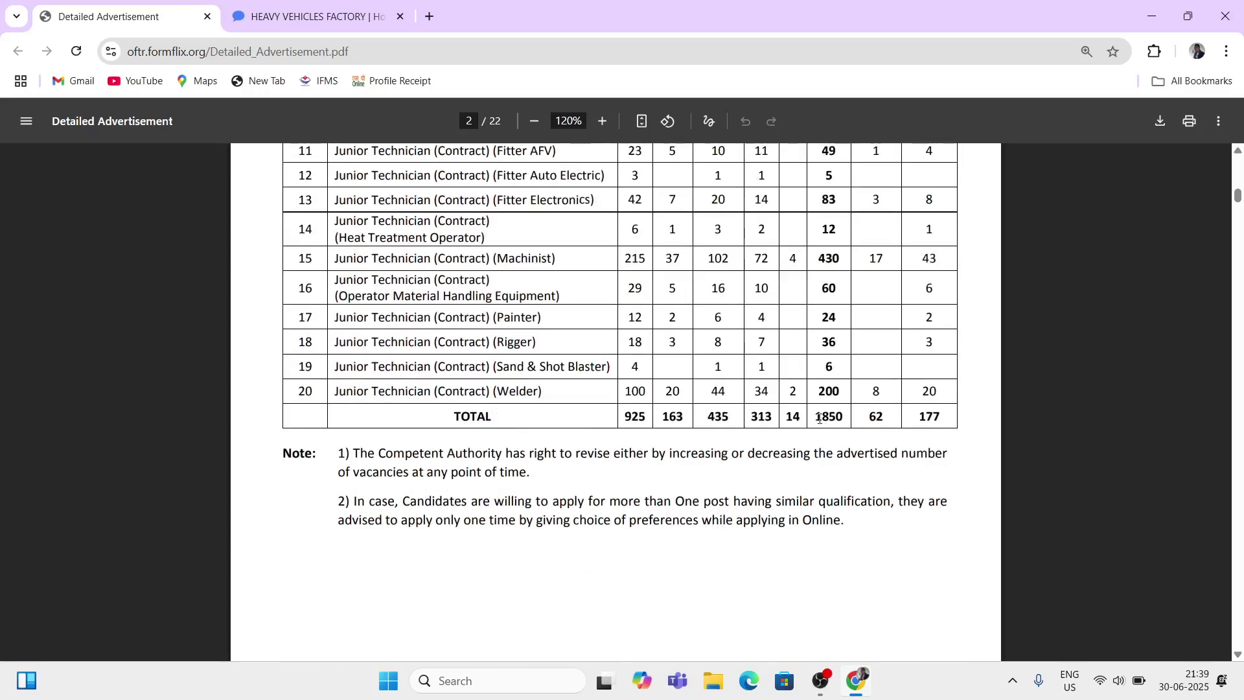
pyautogui.moveTo(813, 418); pyautogui.dragTo(844, 417)
# Step: Revisit earlier table rows, clear all highlighting, and scroll past the notes to page 3
pyautogui.scroll(3, 444, 354)
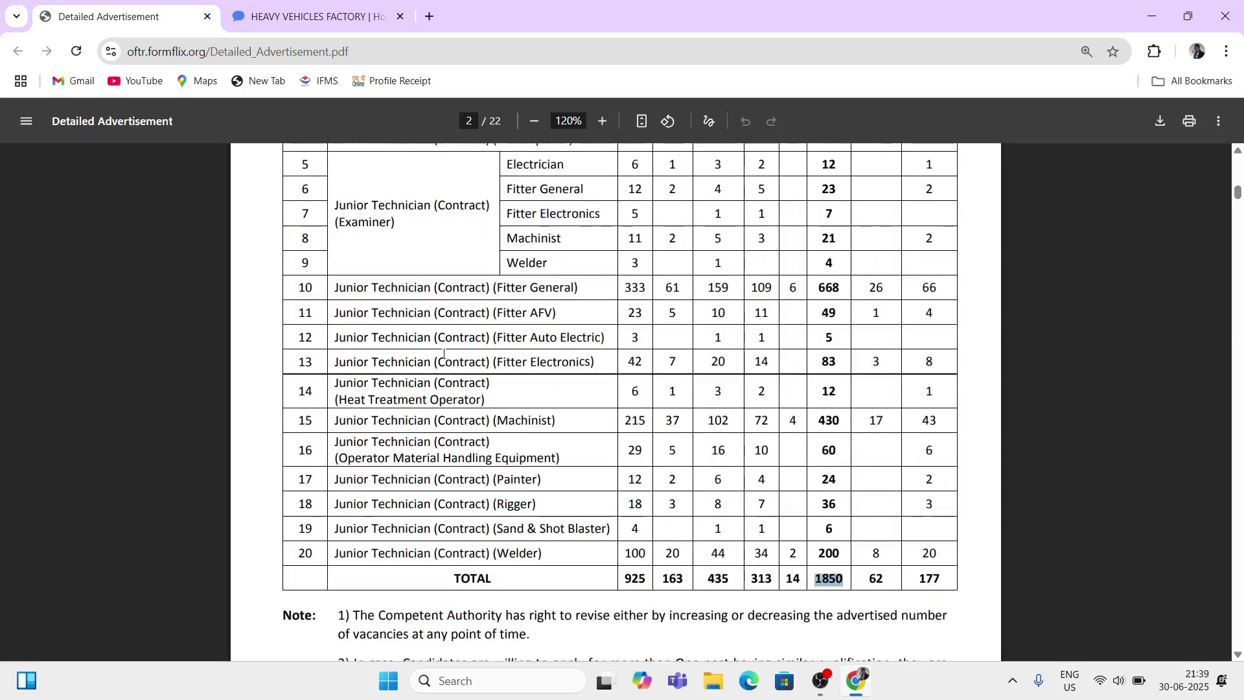
pyautogui.moveTo(439, 360); pyautogui.dragTo(589, 532)
pyautogui.scroll(3, 592, 472)
pyautogui.moveTo(524, 409); pyautogui.dragTo(592, 472)
pyautogui.click(592, 476)
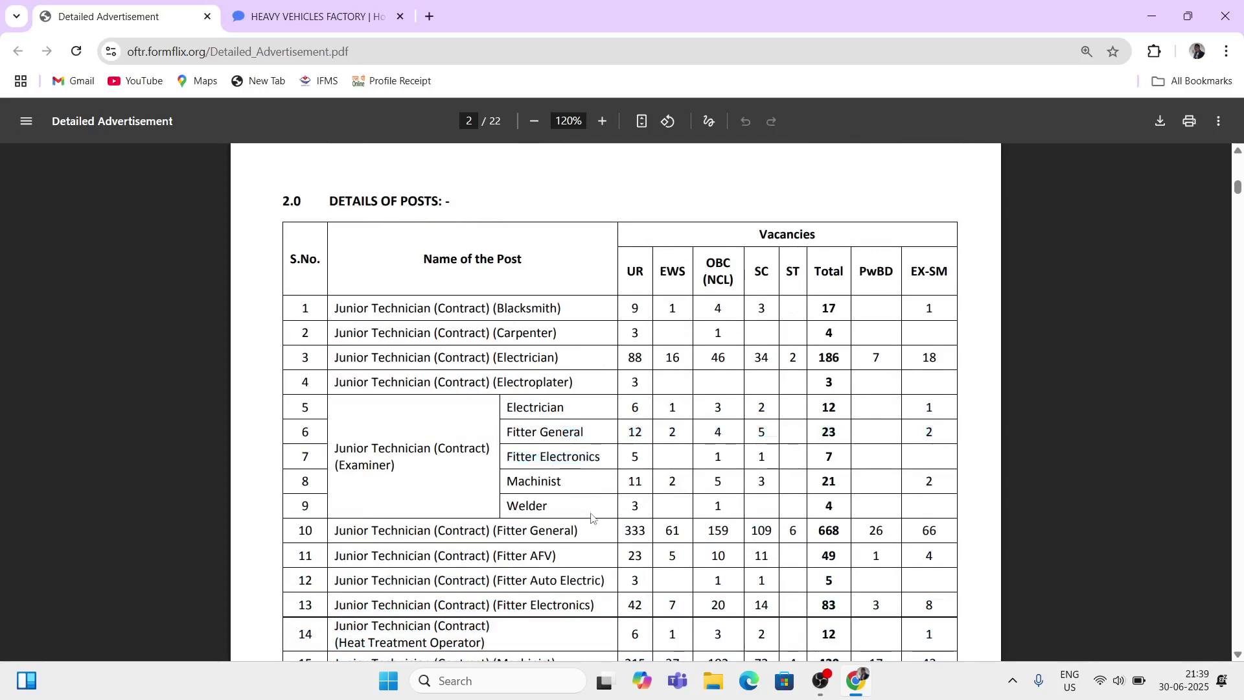
pyautogui.scroll(-9, 592, 518)
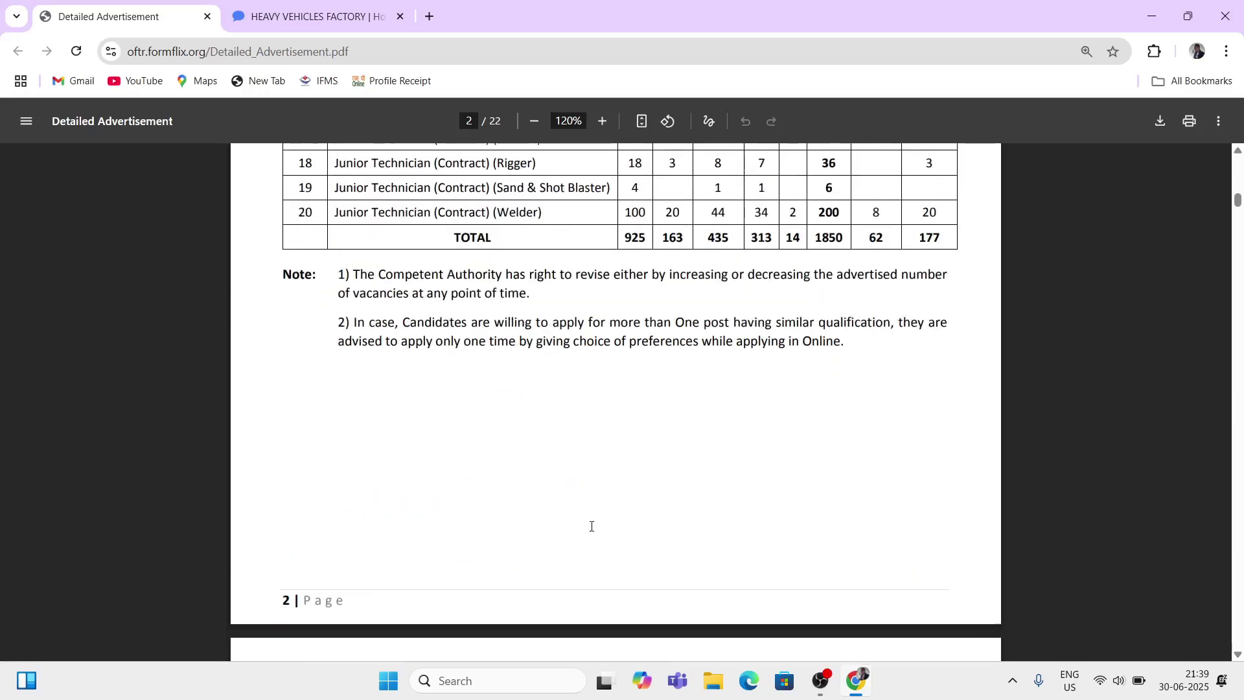
pyautogui.scroll(-5, 592, 526)
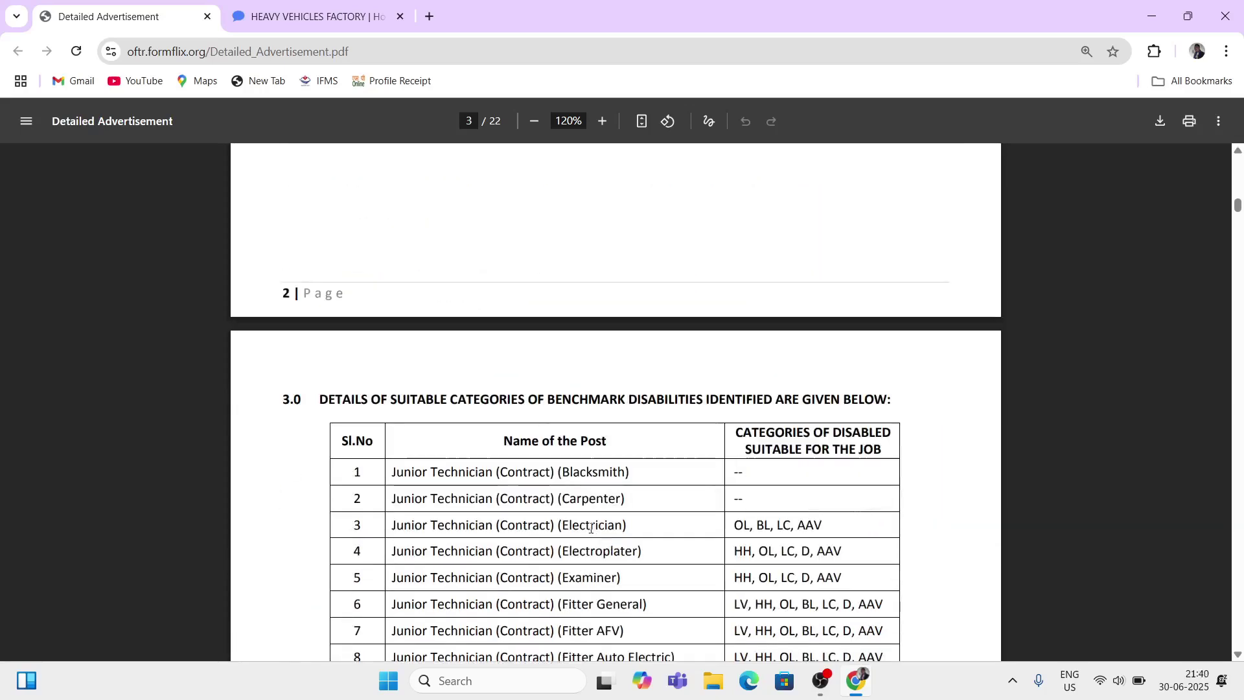
# Step: Highlight the section 3.0 heading and disability categories for the first eight posts
pyautogui.moveTo(598, 400); pyautogui.dragTo(720, 404)
pyautogui.scroll(-3, 670, 405)
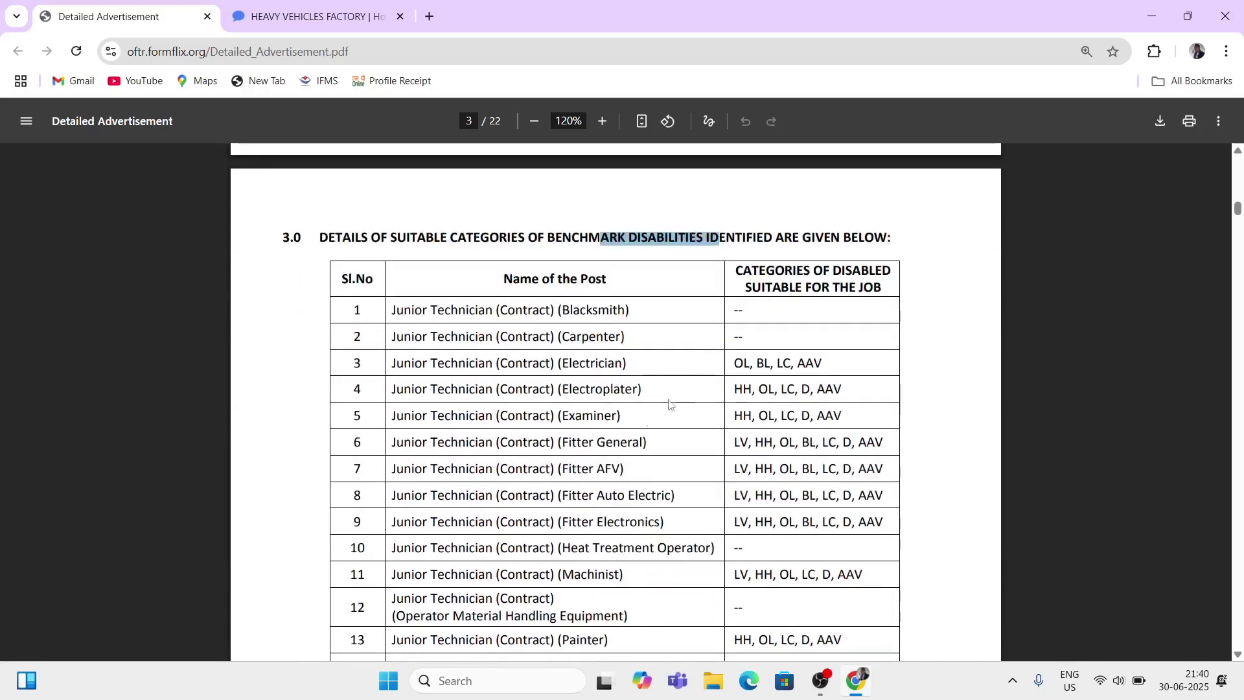
pyautogui.moveTo(751, 287); pyautogui.dragTo(820, 499)
pyautogui.moveTo(508, 310); pyautogui.dragTo(691, 546)
# Step: Scroll down to the 4.0 Qualification & Experience heading and highlight it
pyautogui.scroll(-1, 691, 546)
pyautogui.scroll(-4, 690, 551)
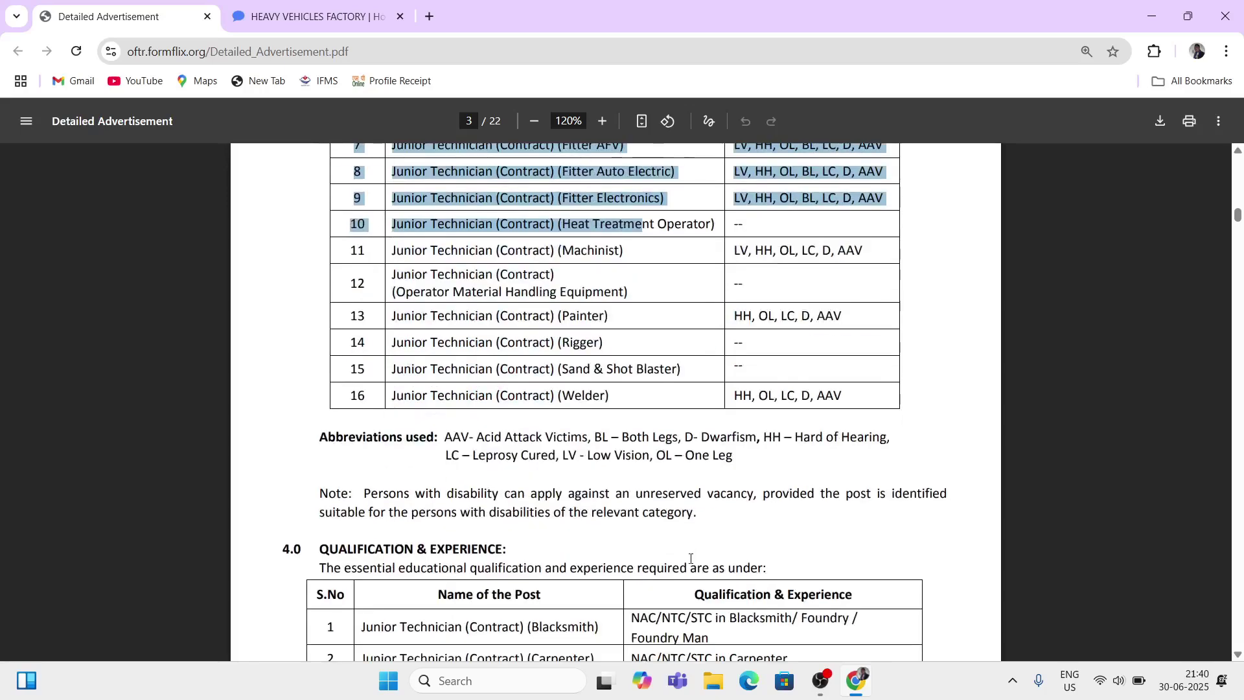
pyautogui.scroll(-3, 646, 536)
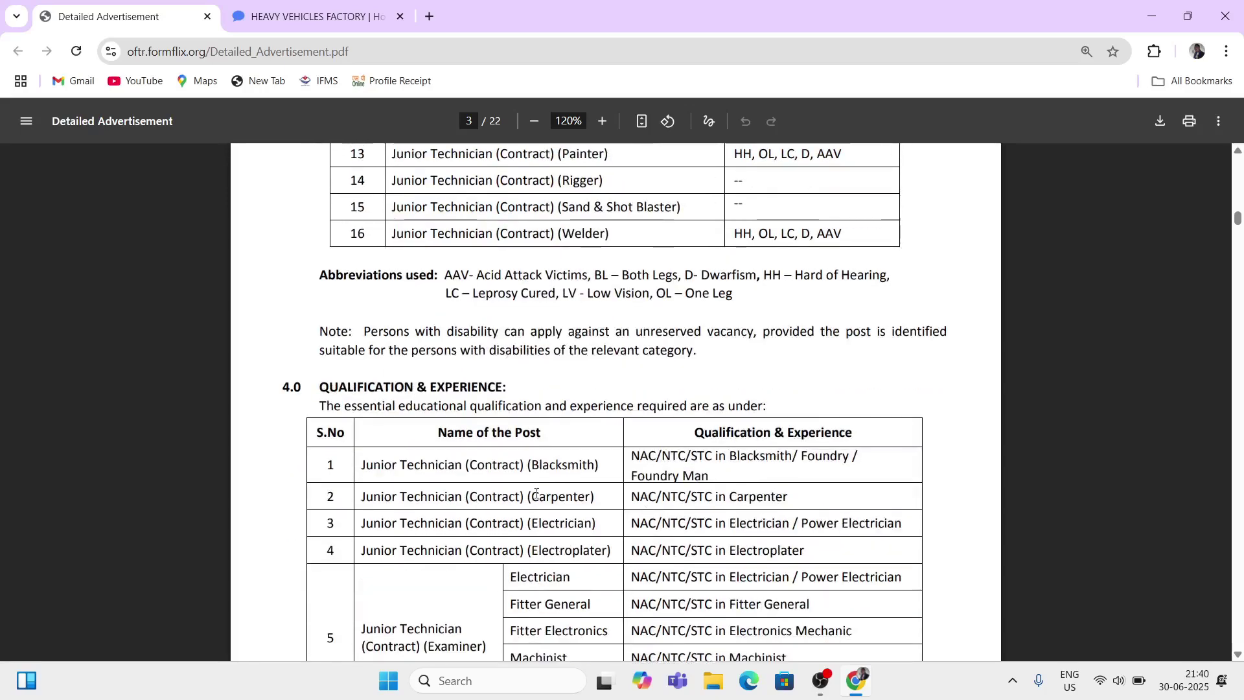
pyautogui.moveTo(337, 393); pyautogui.dragTo(511, 407)
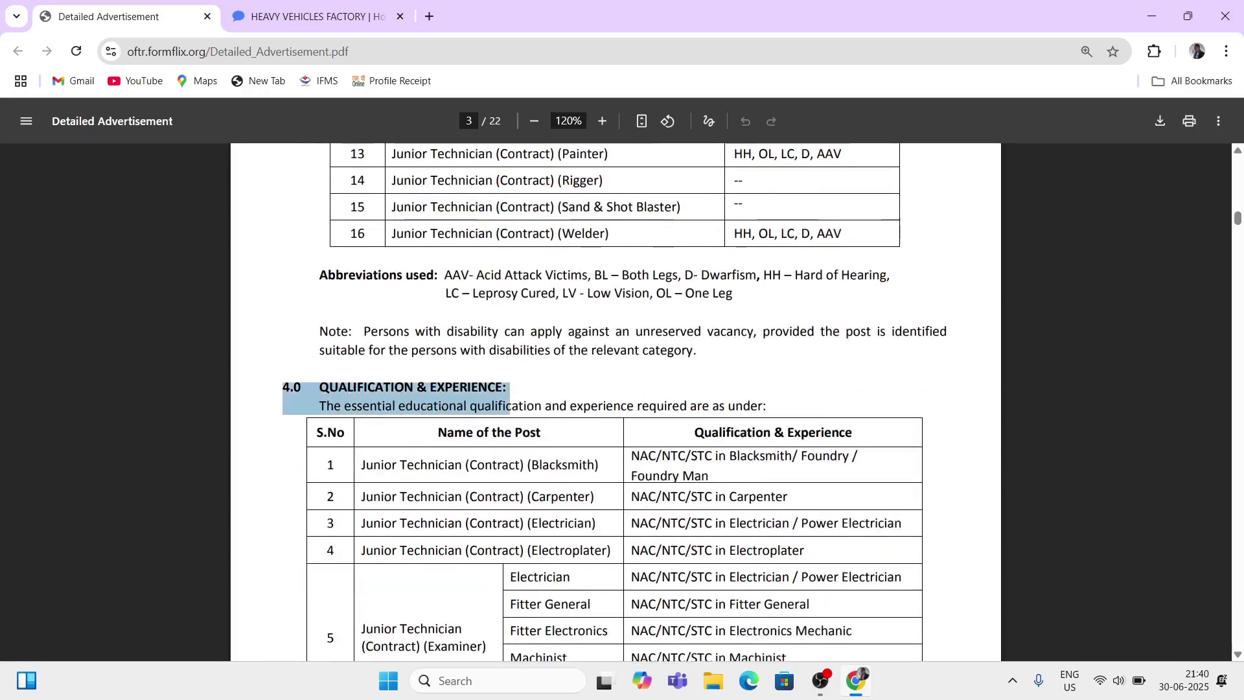
pyautogui.click(644, 394)
# Step: Highlight NAC, NTC and STC in the Blacksmith qualification, plus Carpenter, Electrician, Electroplater rows
pyautogui.scroll(-1, 615, 415)
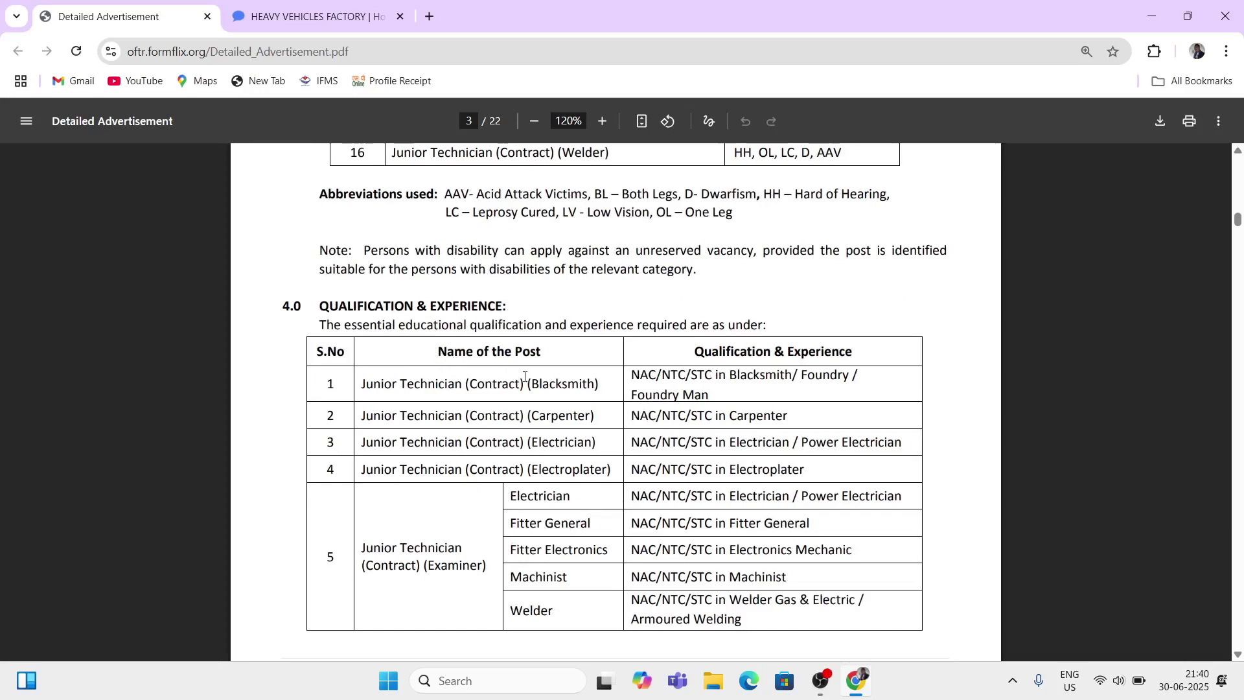
pyautogui.moveTo(517, 407); pyautogui.dragTo(590, 543)
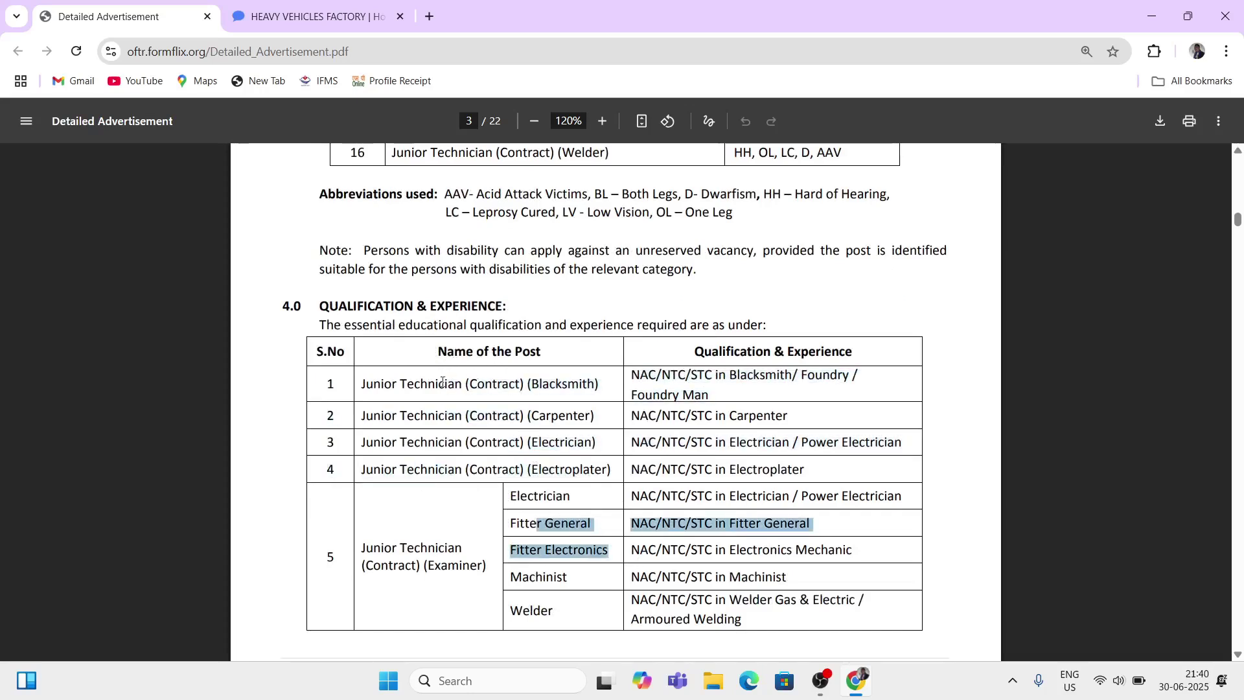
pyautogui.moveTo(427, 383); pyautogui.dragTo(491, 406)
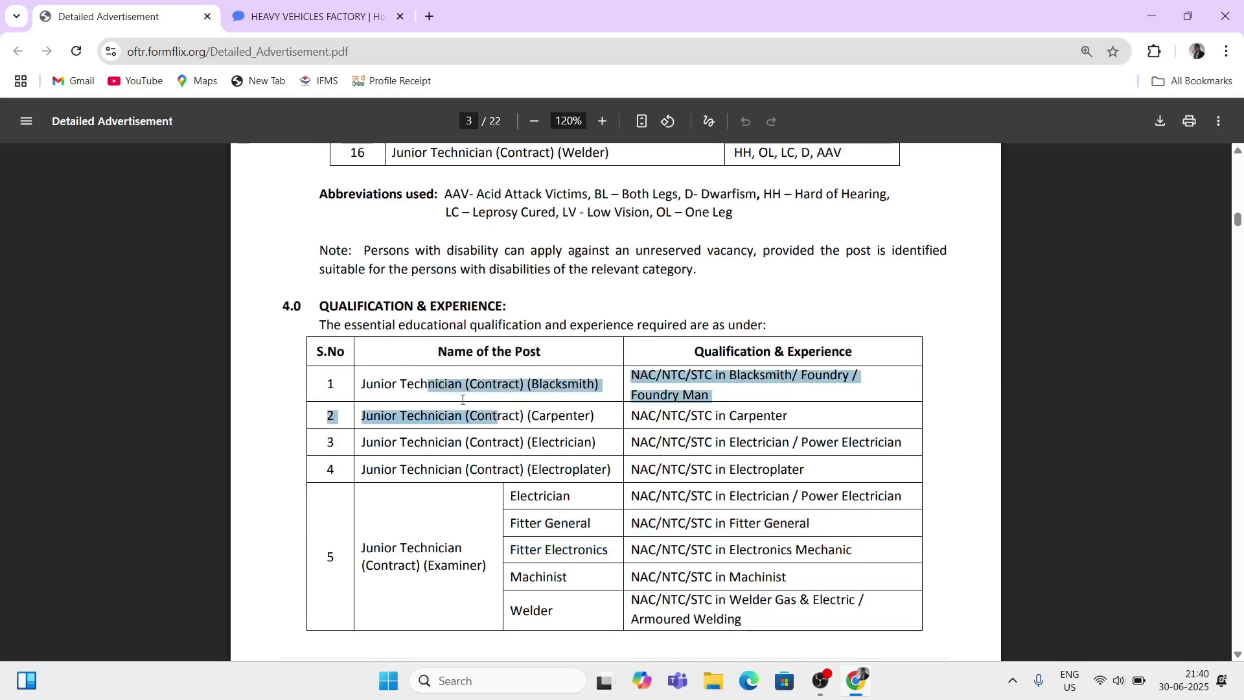
pyautogui.click(590, 402)
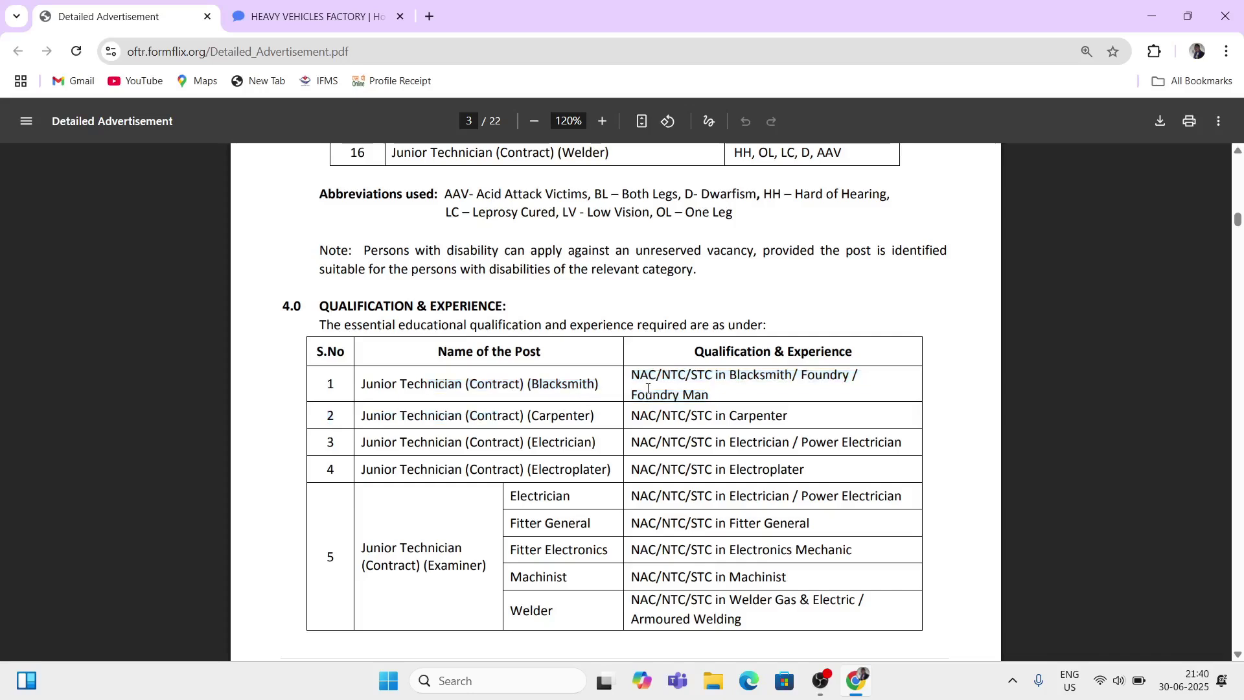
pyautogui.moveTo(631, 374); pyautogui.dragTo(657, 377)
pyautogui.click(666, 381)
pyautogui.doubleClick(667, 381)
pyautogui.moveTo(685, 375); pyautogui.dragTo(815, 378)
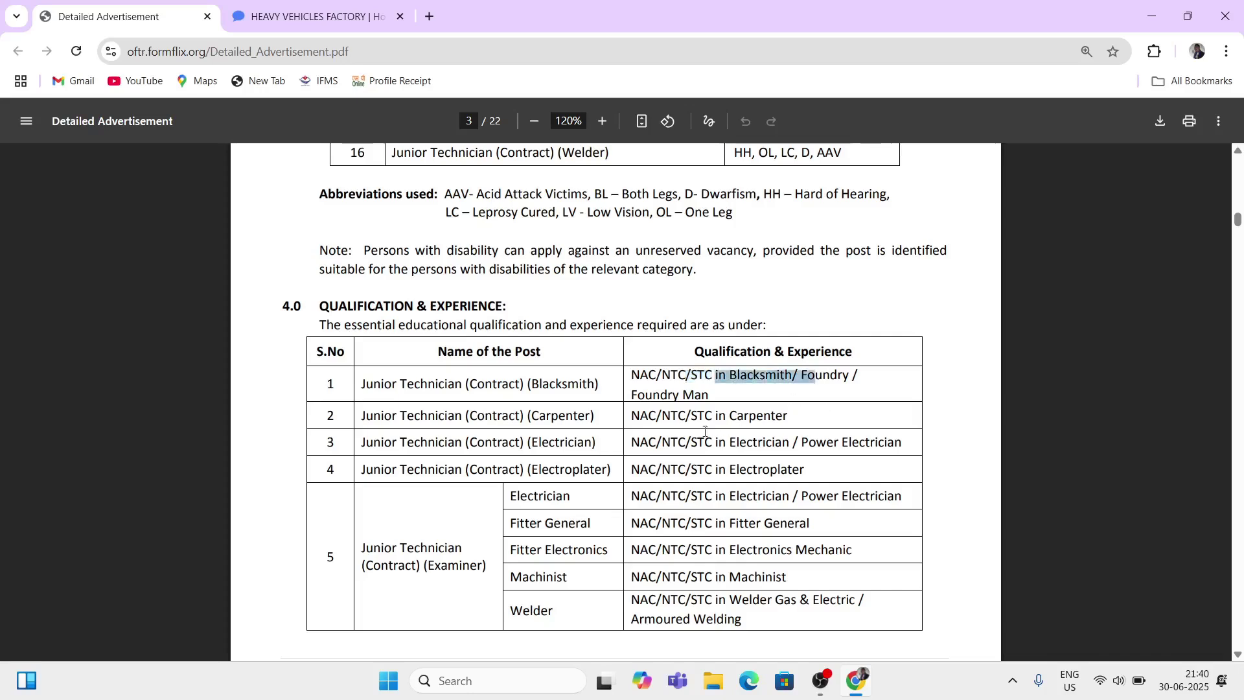
pyautogui.moveTo(551, 416); pyautogui.dragTo(592, 551)
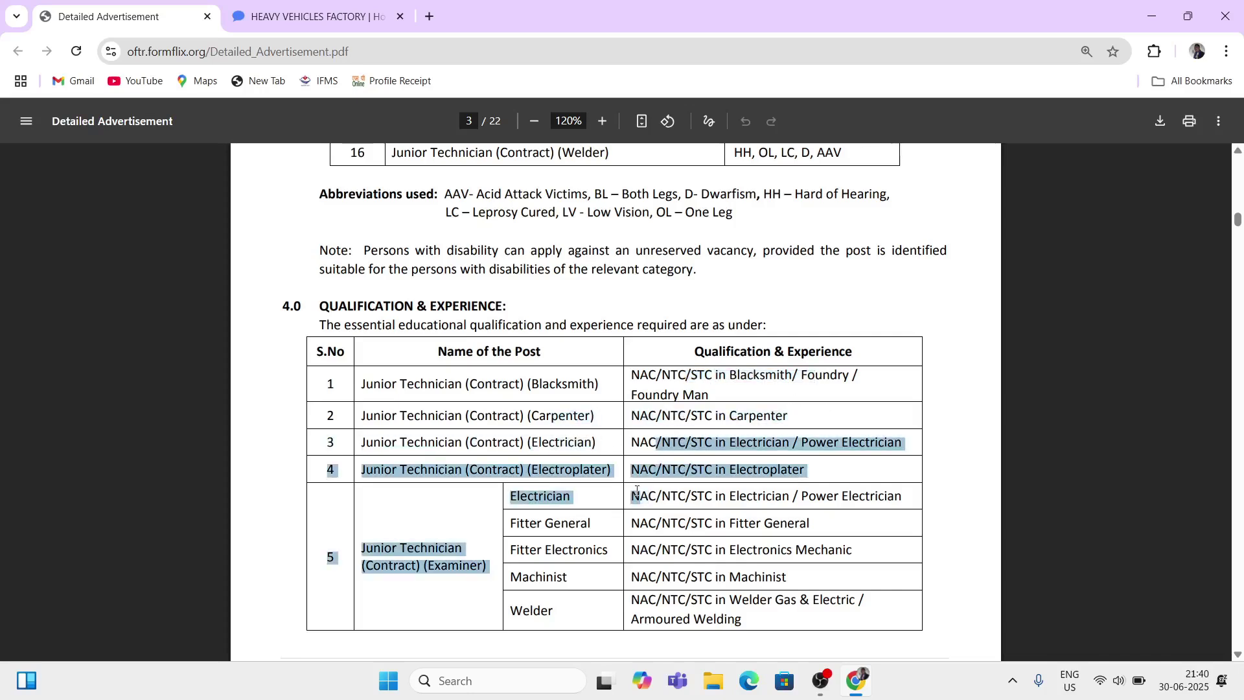
# Step: Scroll onto page 4 through qualification rows 6–16, selecting and clearing part of the table
pyautogui.scroll(-1, 593, 551)
pyautogui.click(583, 500)
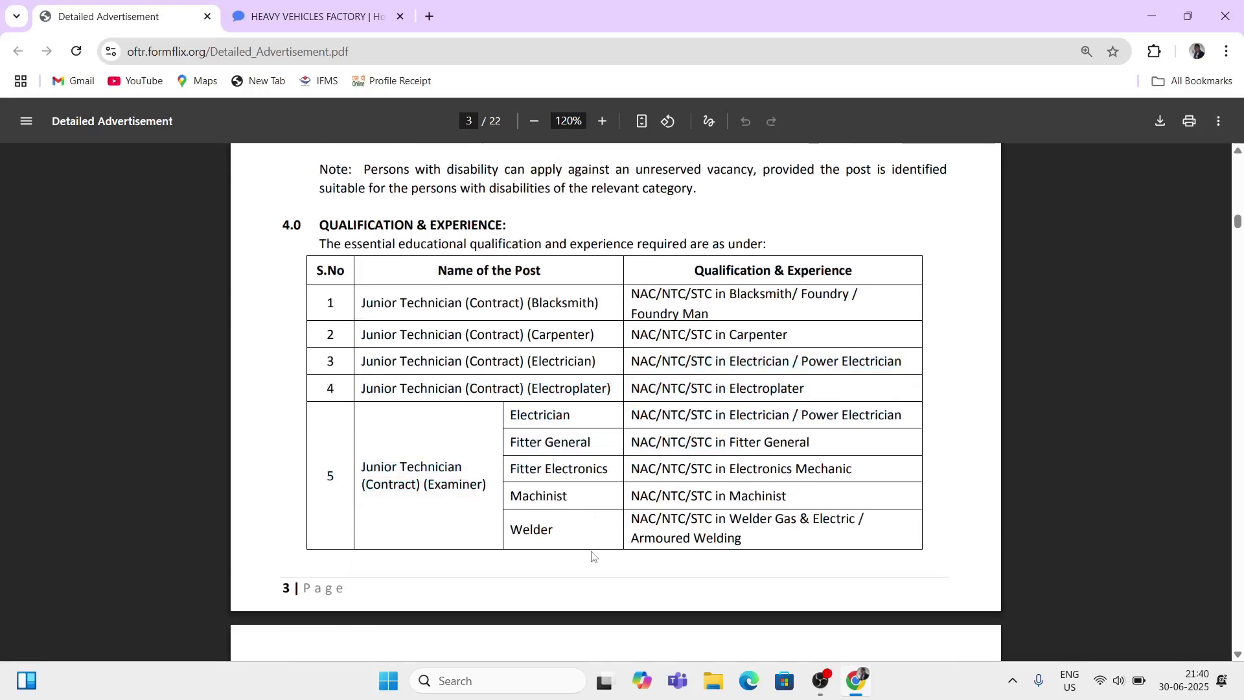
pyautogui.scroll(-3, 591, 556)
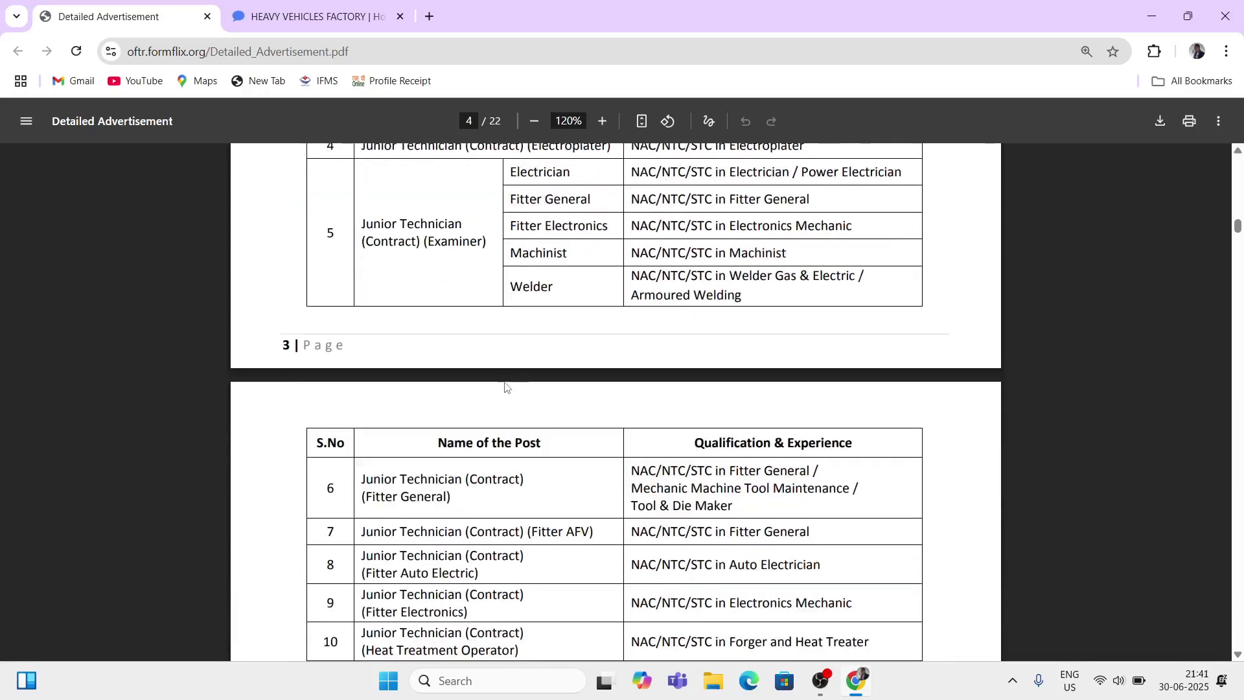
pyautogui.scroll(-1, 640, 526)
pyautogui.scroll(-3, 640, 525)
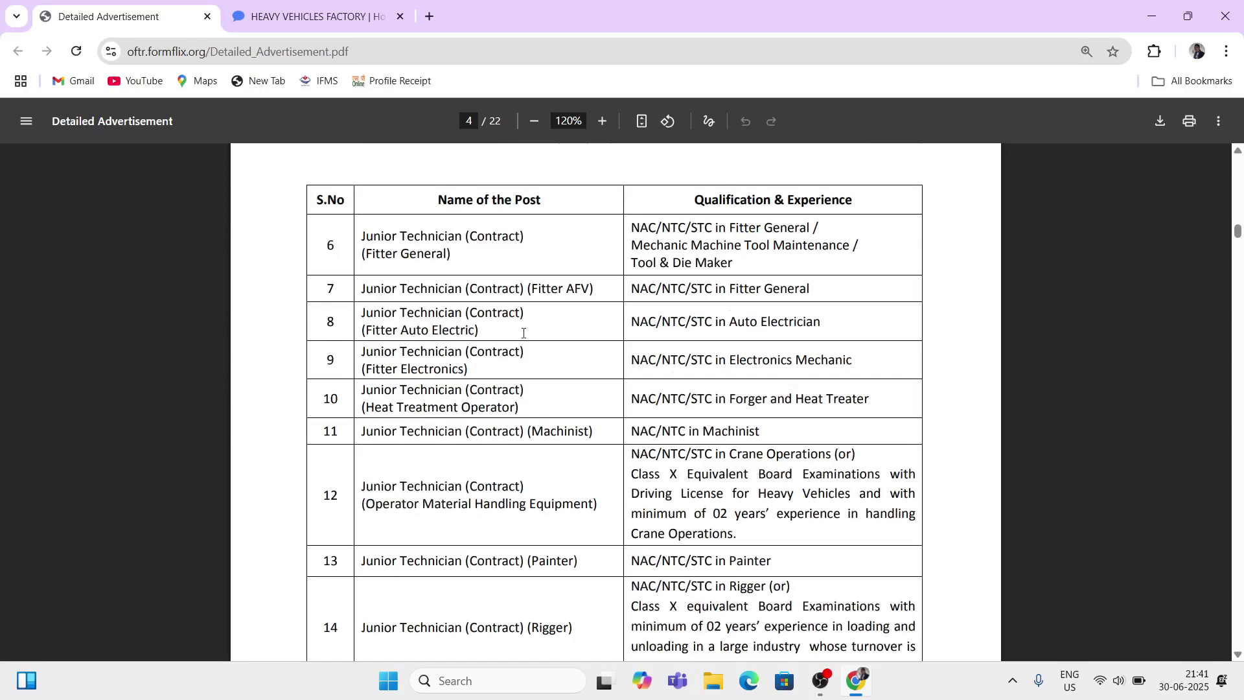
pyautogui.moveTo(635, 329); pyautogui.dragTo(533, 544)
pyautogui.click(533, 544)
# Step: Reselect rows 6 to 10, then scroll past the 65% marks note to section 5.0 Age Limit
pyautogui.scroll(-3, 536, 542)
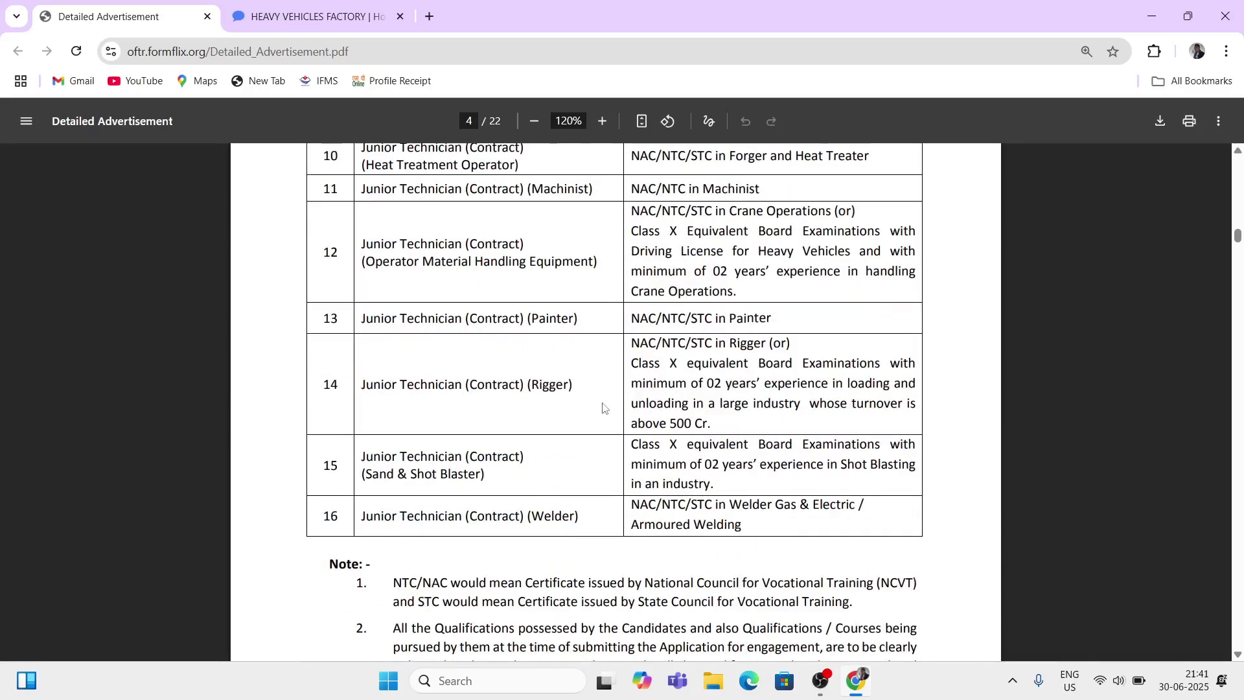
pyautogui.scroll(-2, 621, 447)
pyautogui.scroll(4, 621, 456)
pyautogui.scroll(2, 621, 455)
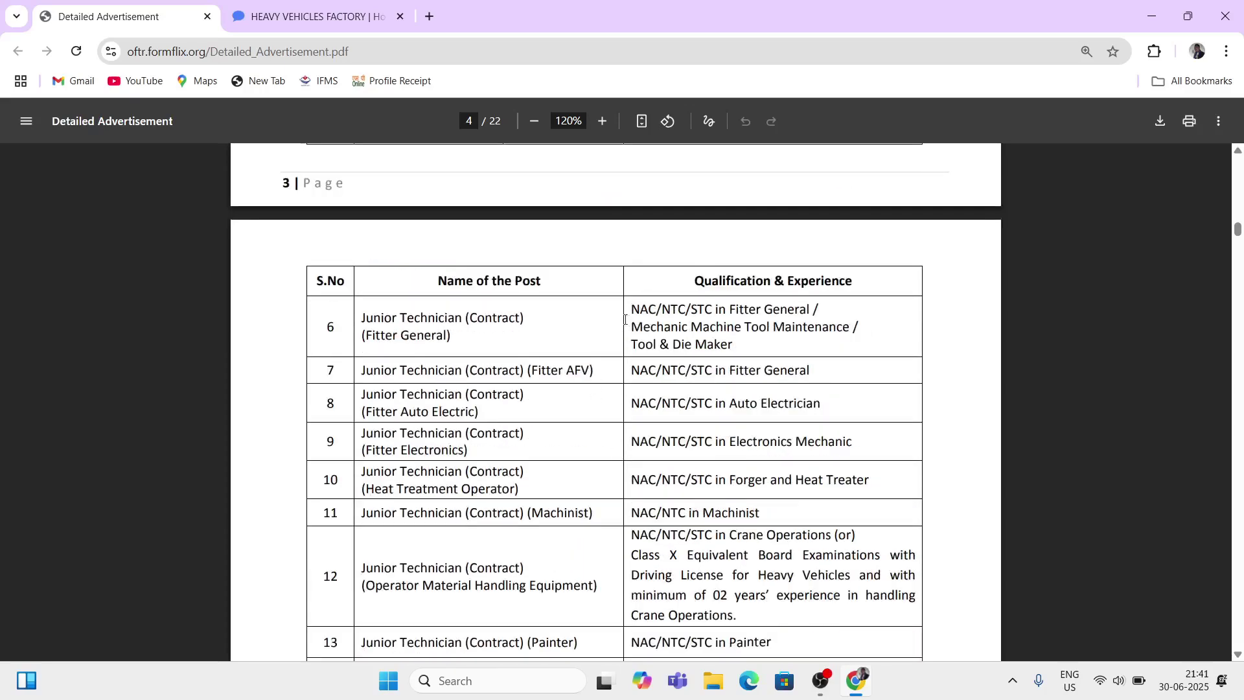
pyautogui.moveTo(625, 320); pyautogui.dragTo(607, 492)
pyautogui.click(608, 492)
pyautogui.scroll(-3, 623, 542)
pyautogui.scroll(-4, 623, 547)
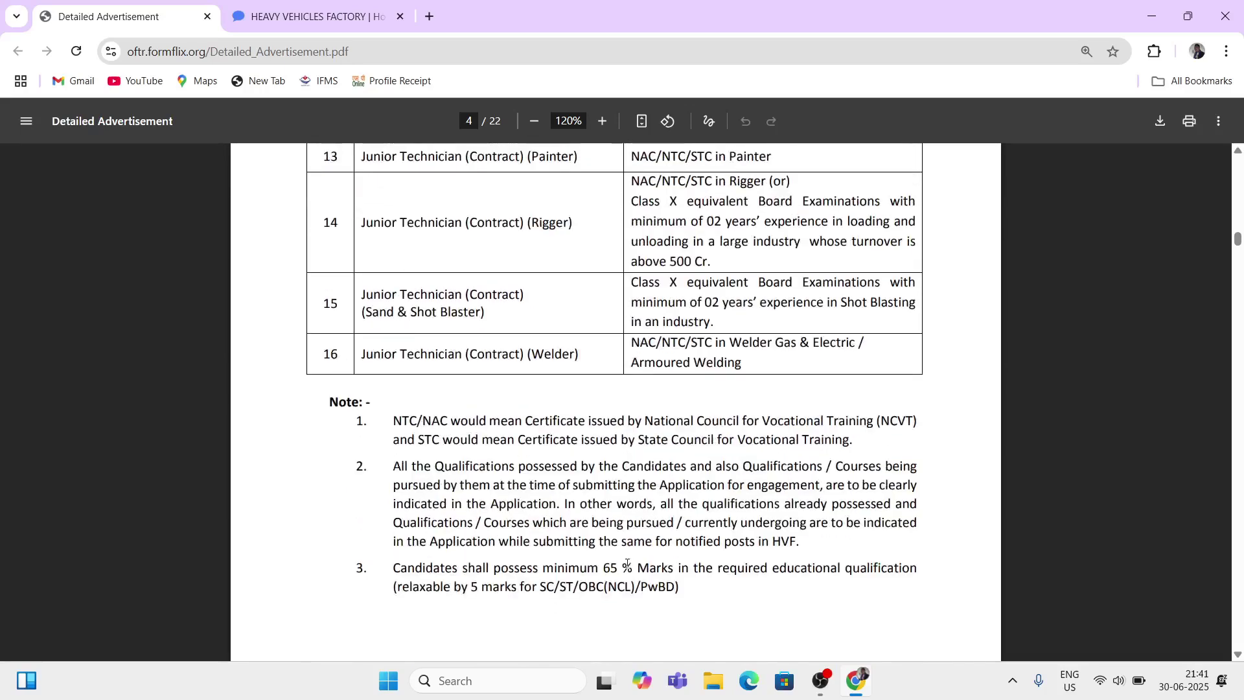
pyautogui.scroll(-2, 627, 567)
pyautogui.scroll(-3, 626, 570)
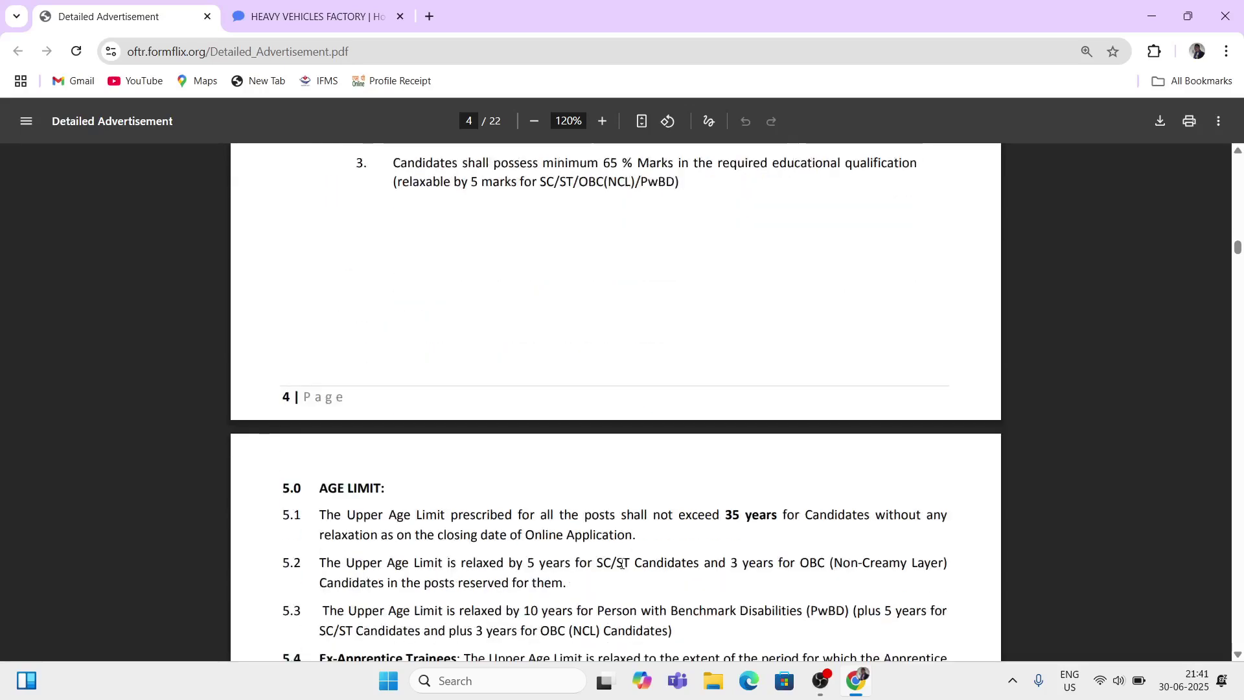
pyautogui.scroll(-1, 392, 418)
pyautogui.moveTo(322, 408); pyautogui.dragTo(387, 409)
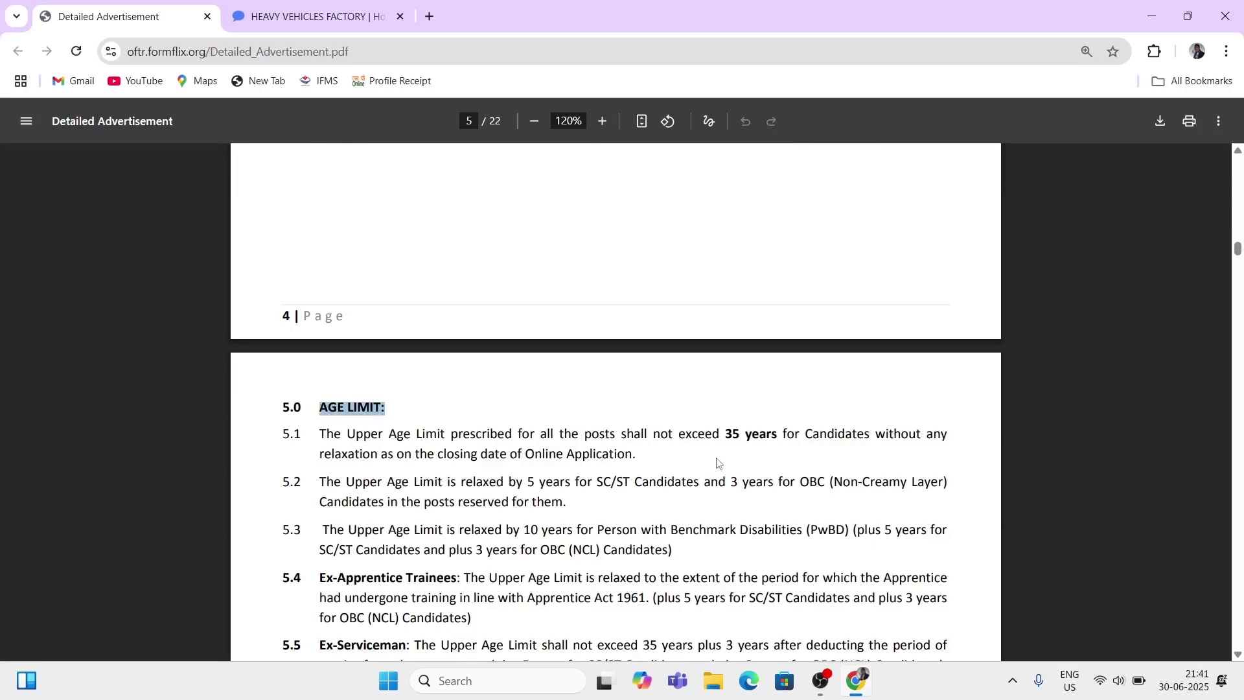
pyautogui.moveTo(712, 435); pyautogui.dragTo(764, 436)
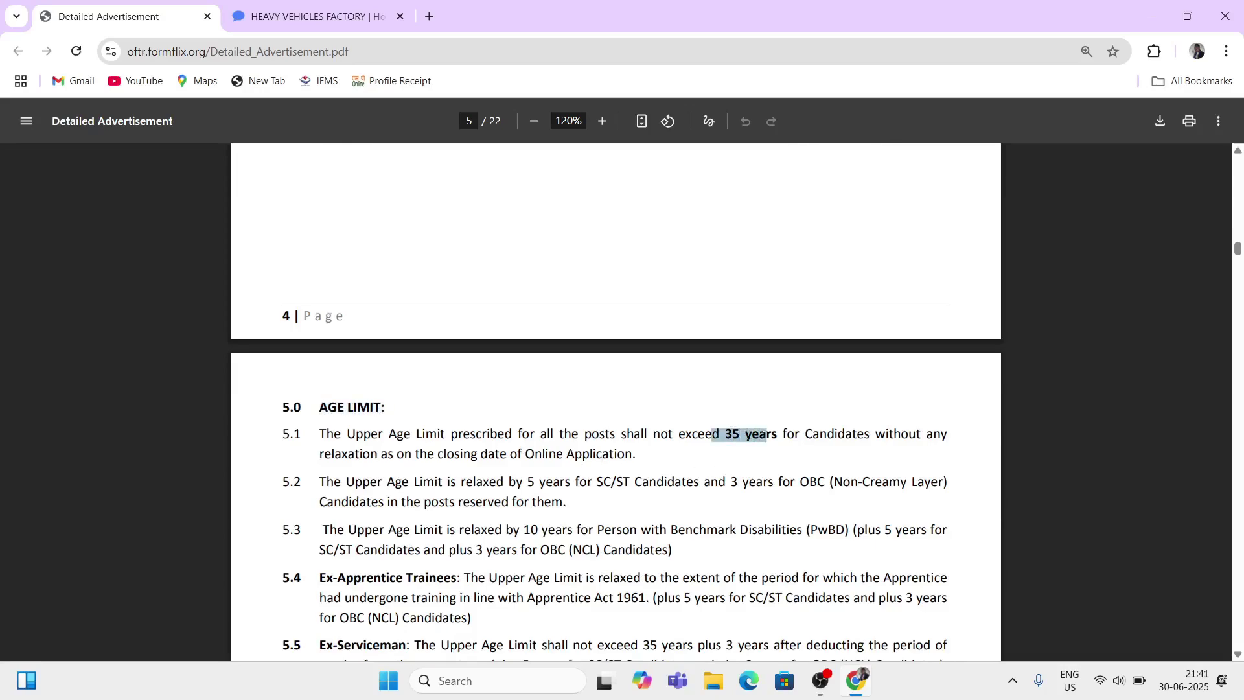
pyautogui.click(763, 437)
pyautogui.moveTo(323, 454); pyautogui.dragTo(364, 456)
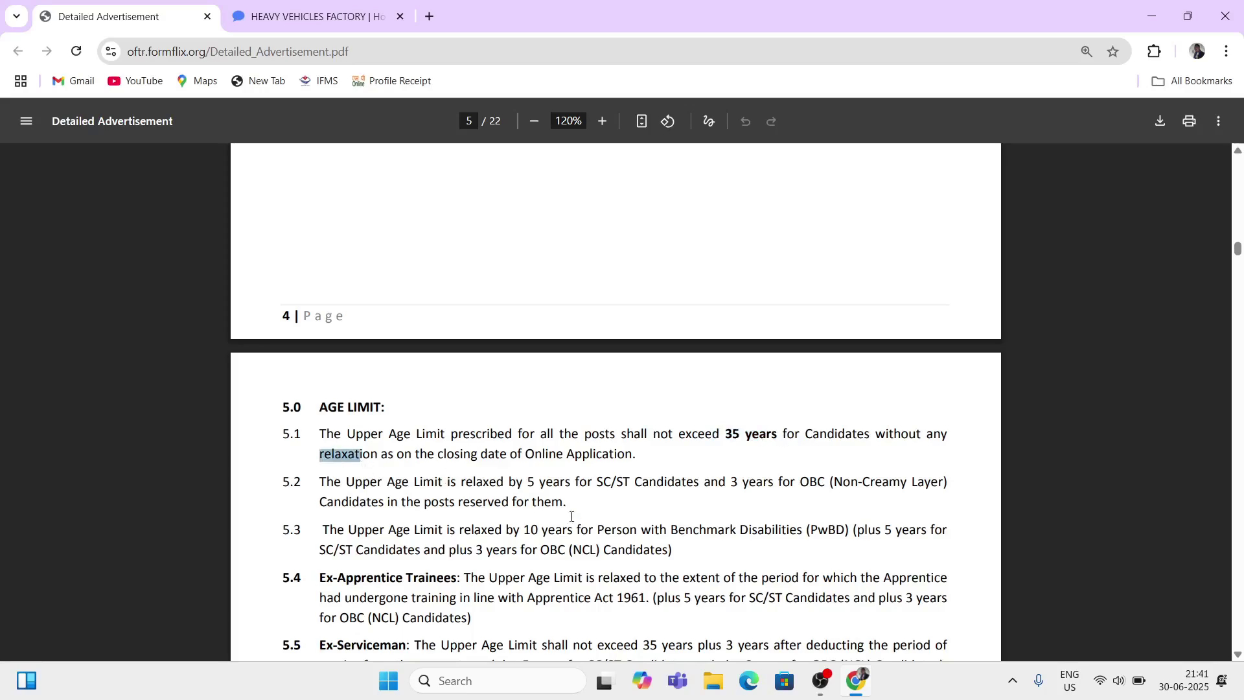
pyautogui.scroll(-1, 424, 440)
pyautogui.moveTo(394, 402); pyautogui.dragTo(630, 401)
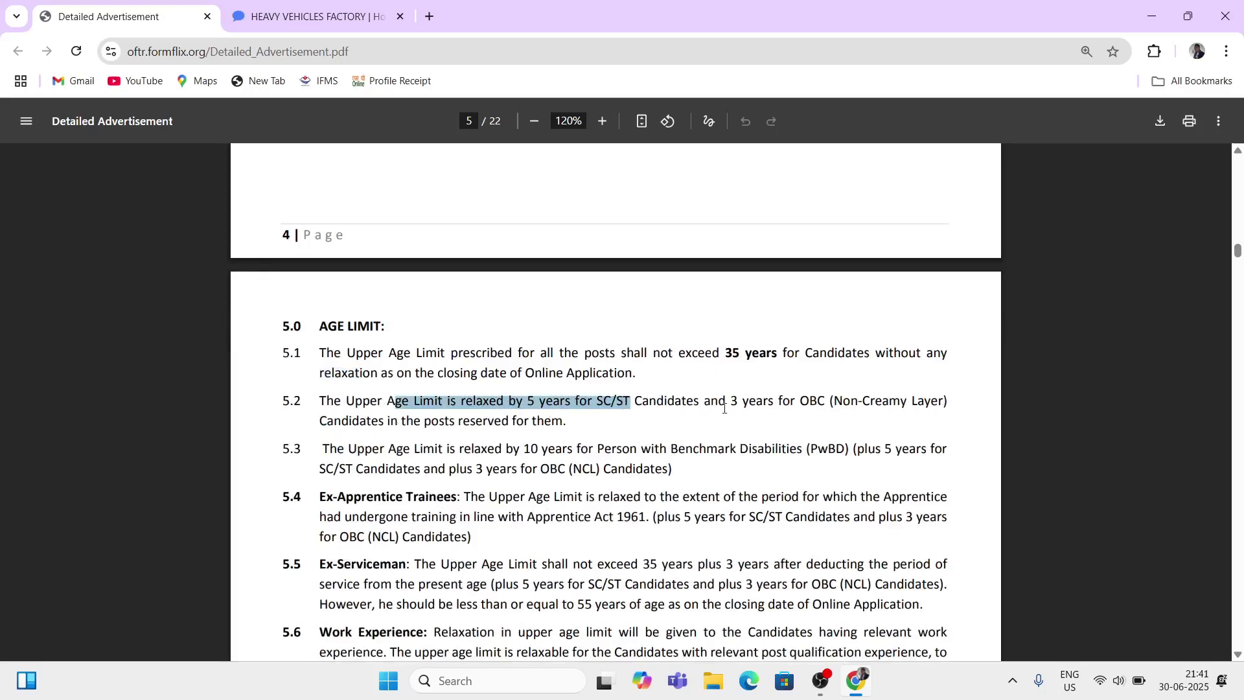
pyautogui.moveTo(731, 401); pyautogui.dragTo(823, 407)
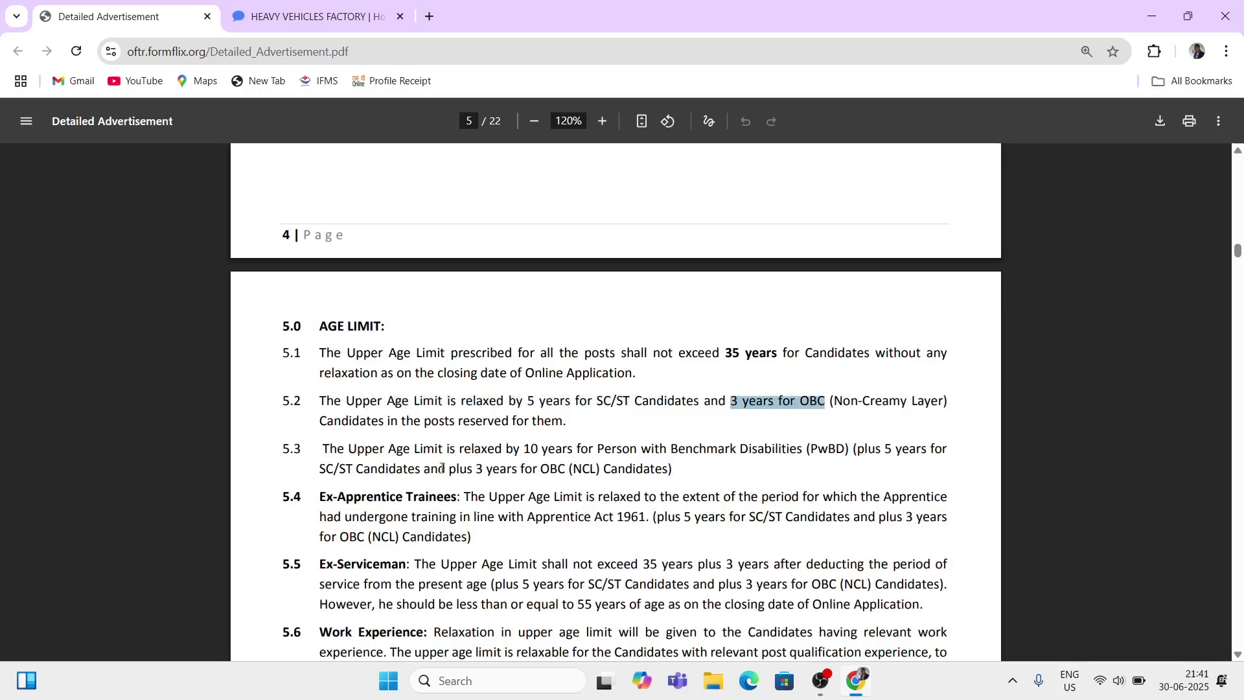
pyautogui.moveTo(476, 401); pyautogui.dragTo(589, 526)
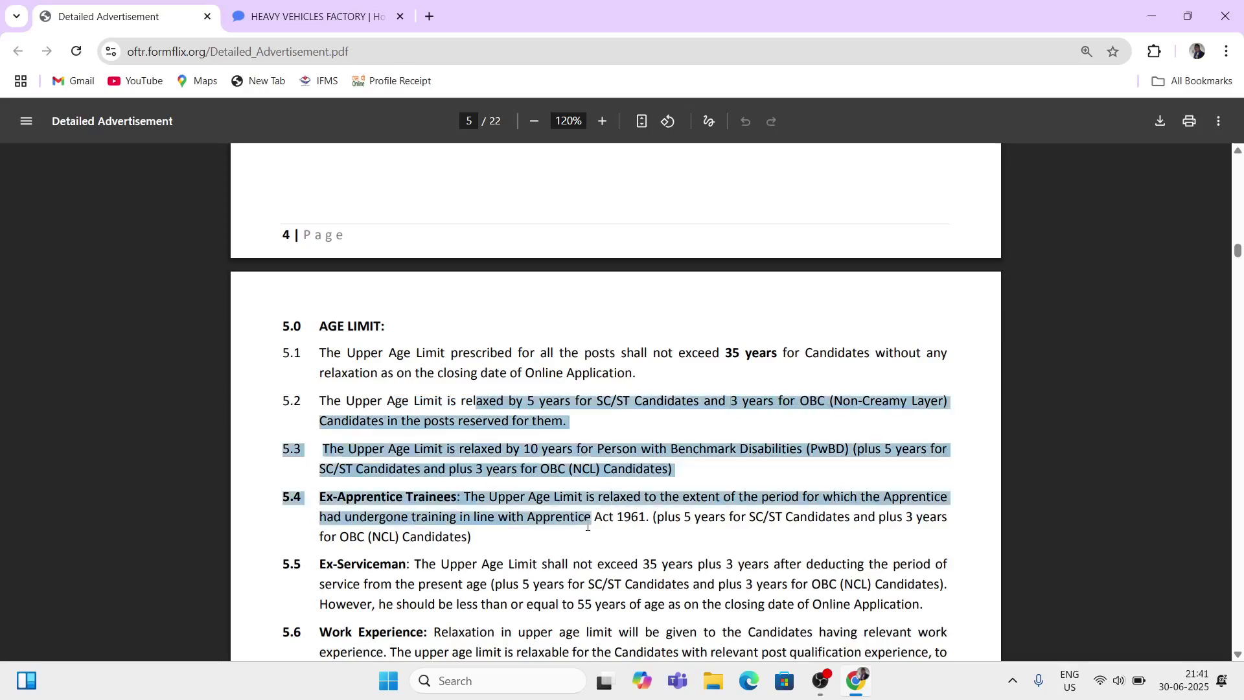
pyautogui.click(519, 551)
pyautogui.scroll(-5, 511, 552)
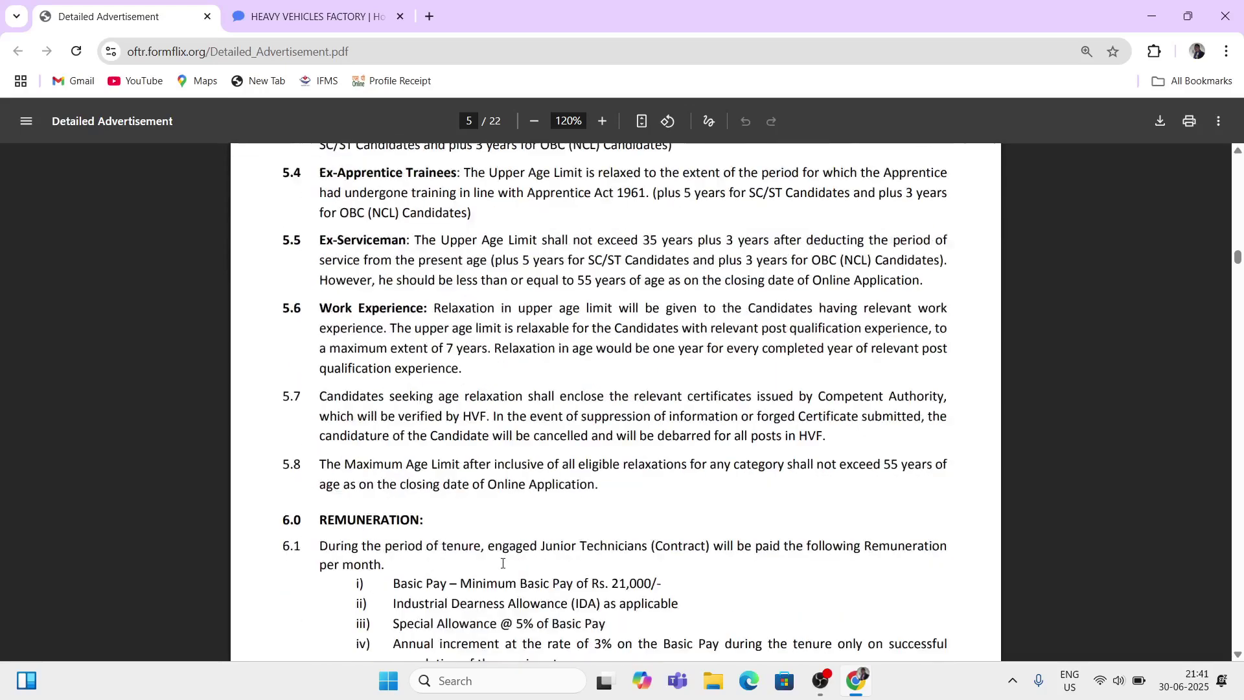
pyautogui.scroll(-5, 502, 563)
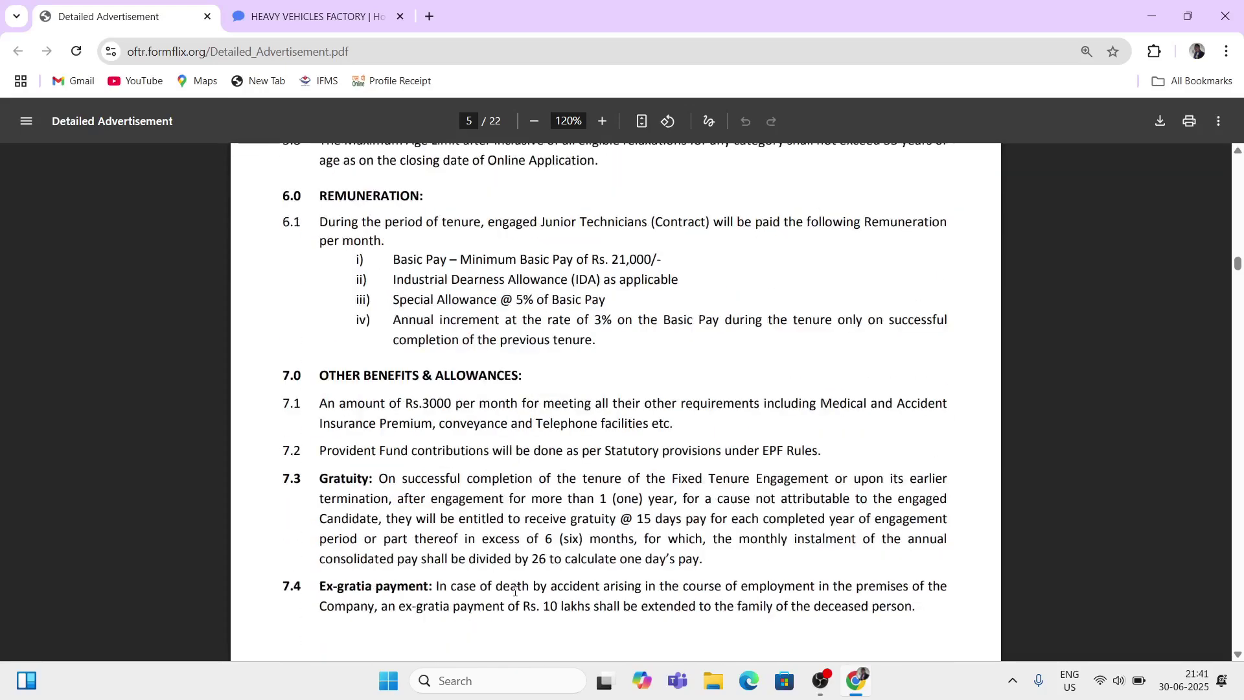
pyautogui.moveTo(511, 267); pyautogui.dragTo(577, 334)
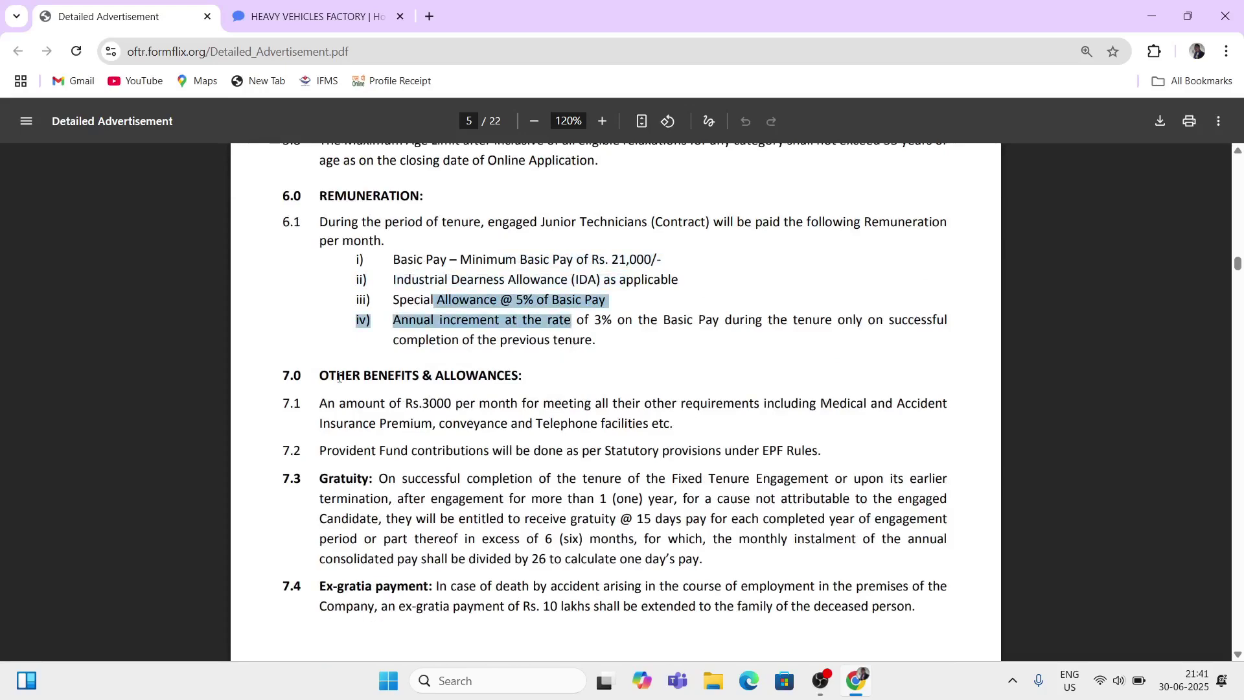
pyautogui.moveTo(353, 376); pyautogui.dragTo(574, 404)
pyautogui.click(606, 382)
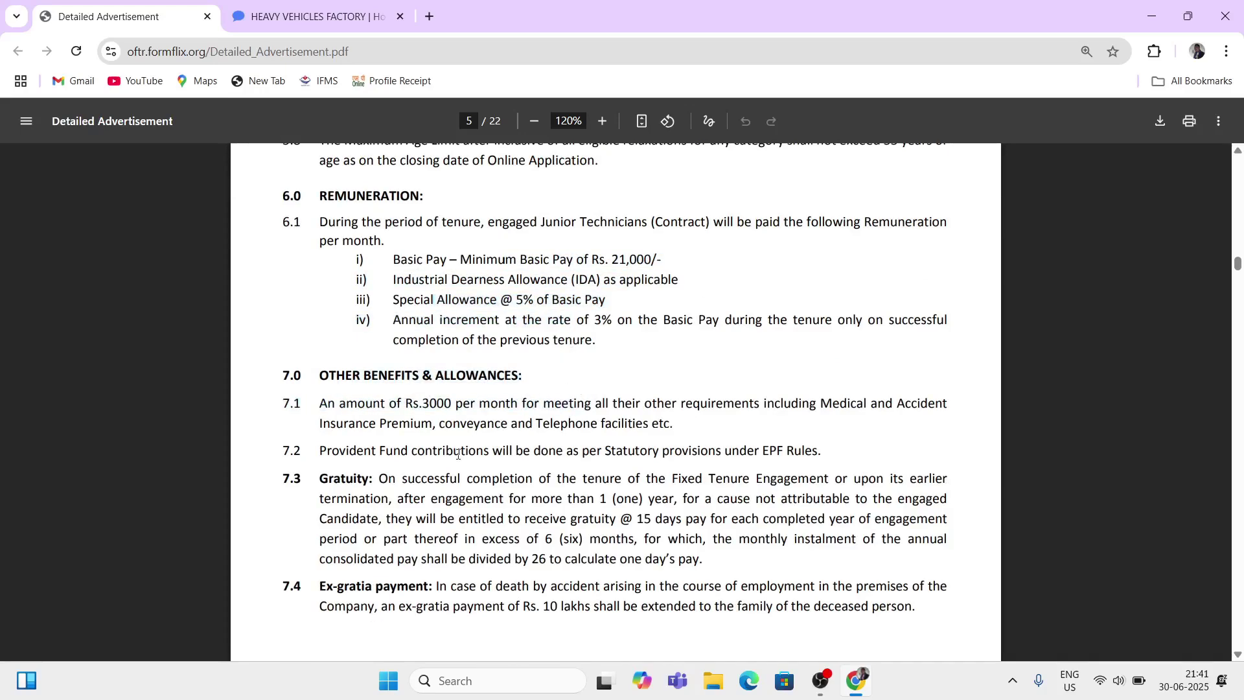
pyautogui.scroll(7, 569, 530)
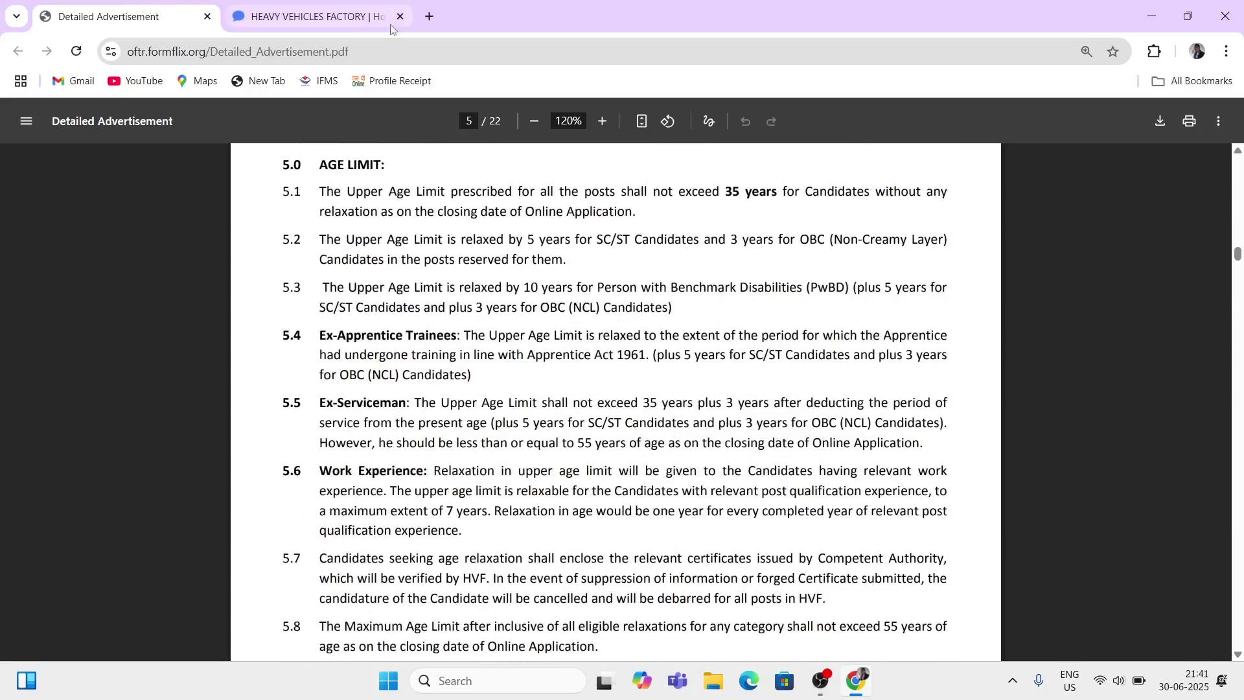
# Step: Return to the HVF portal and highlight the Schedule of Events application closing-date row
pyautogui.click(386, 23)
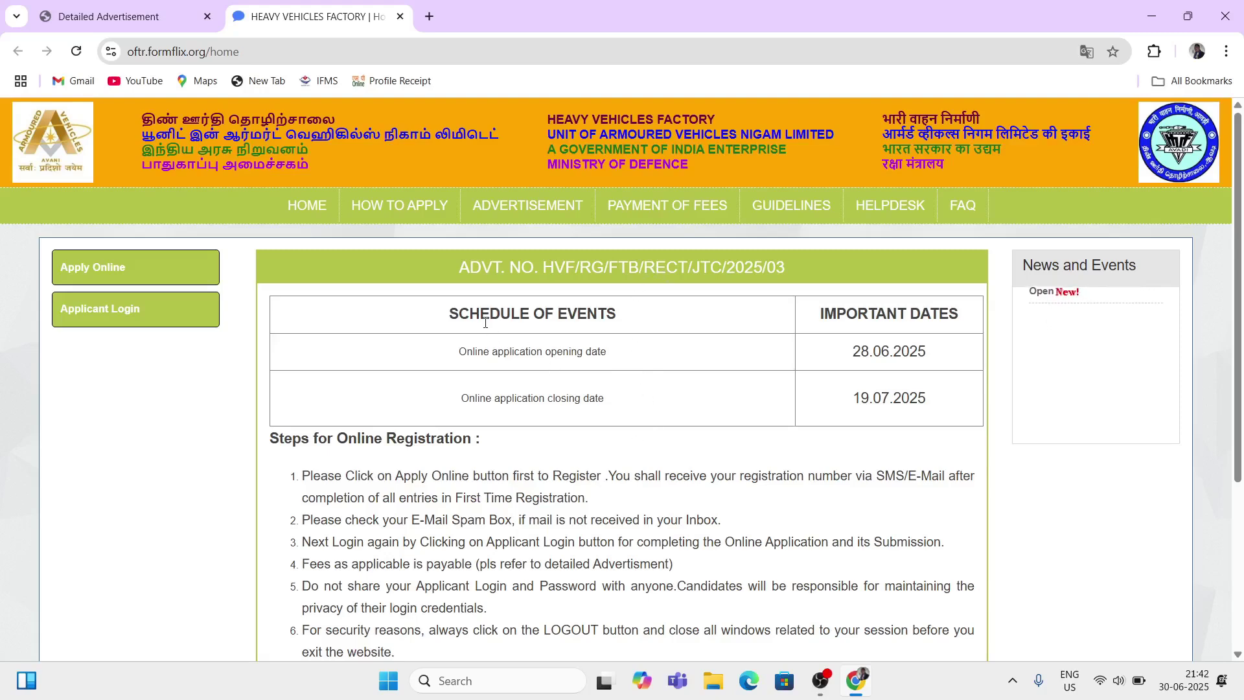
pyautogui.moveTo(473, 316); pyautogui.dragTo(683, 319)
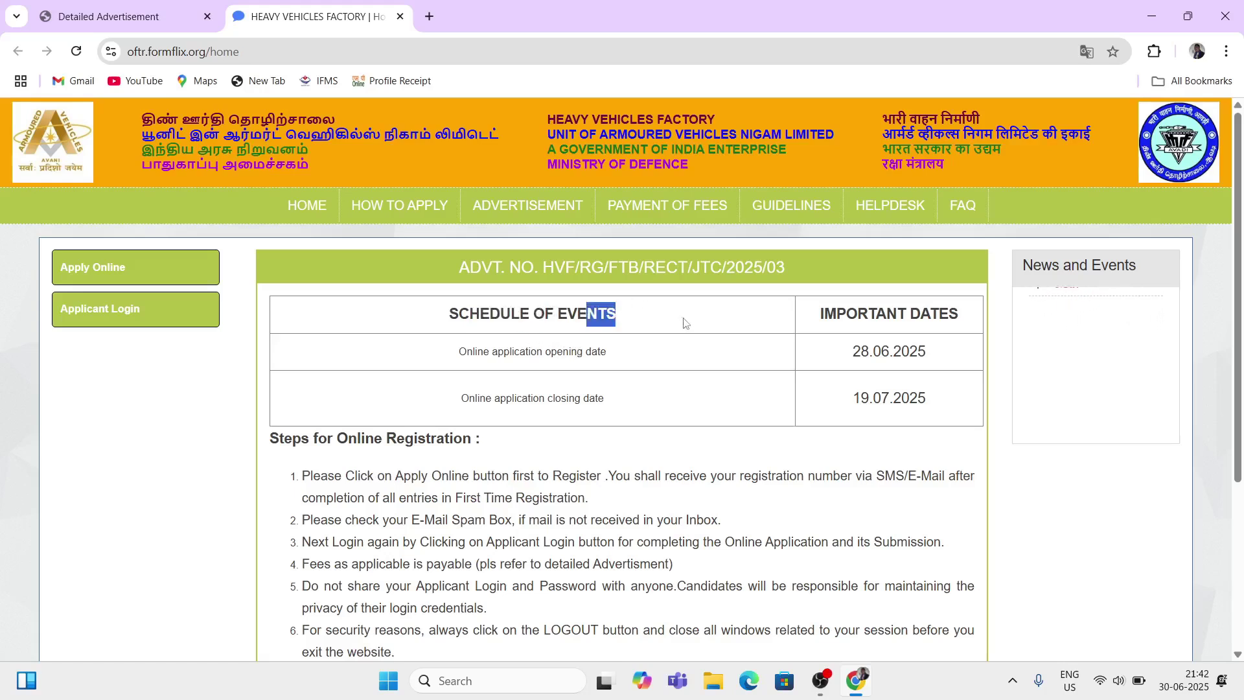
pyautogui.click(504, 374)
pyautogui.moveTo(505, 374); pyautogui.dragTo(589, 399)
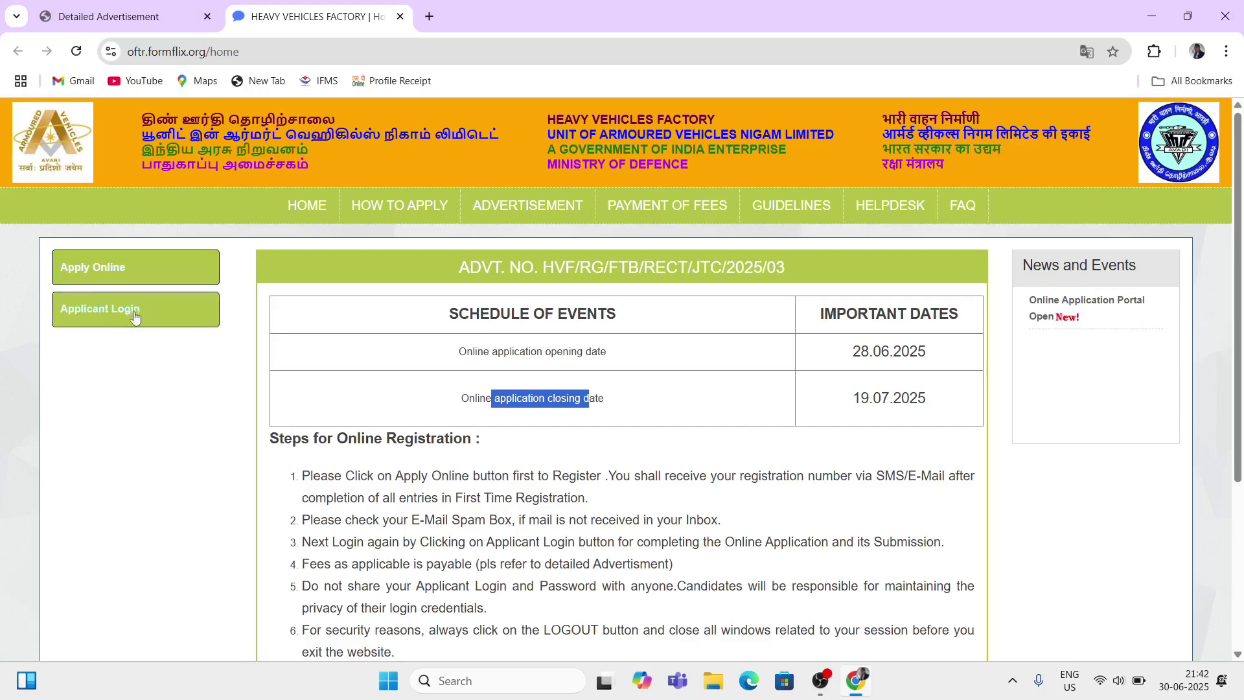
# Step: Open the First Time Registration form and enter NAME as the applicant's name
pyautogui.click(96, 268)
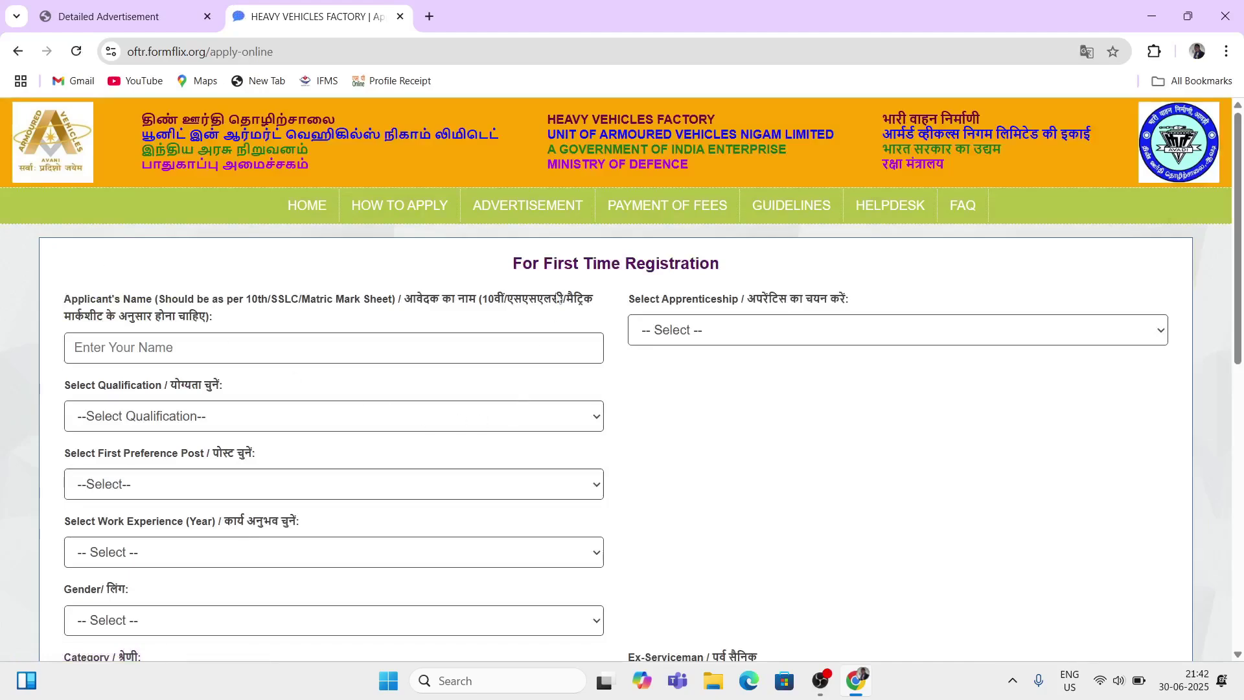
pyautogui.moveTo(514, 265); pyautogui.dragTo(709, 292)
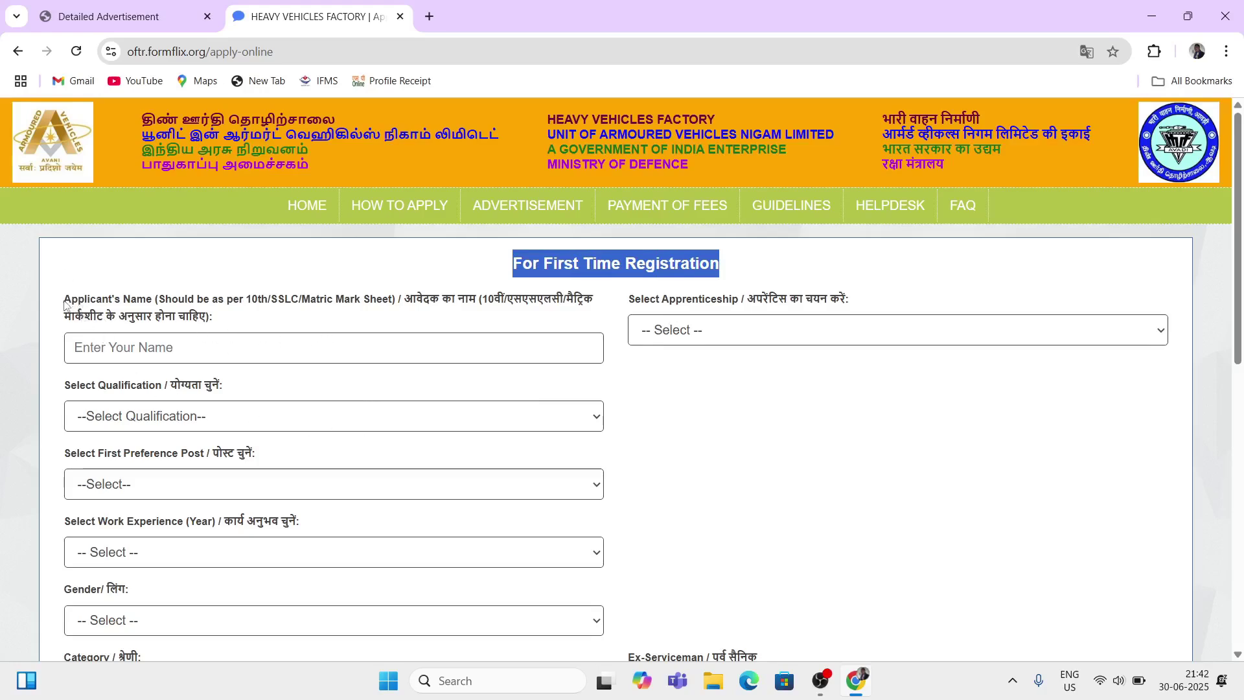
pyautogui.moveTo(63, 301); pyautogui.dragTo(145, 302)
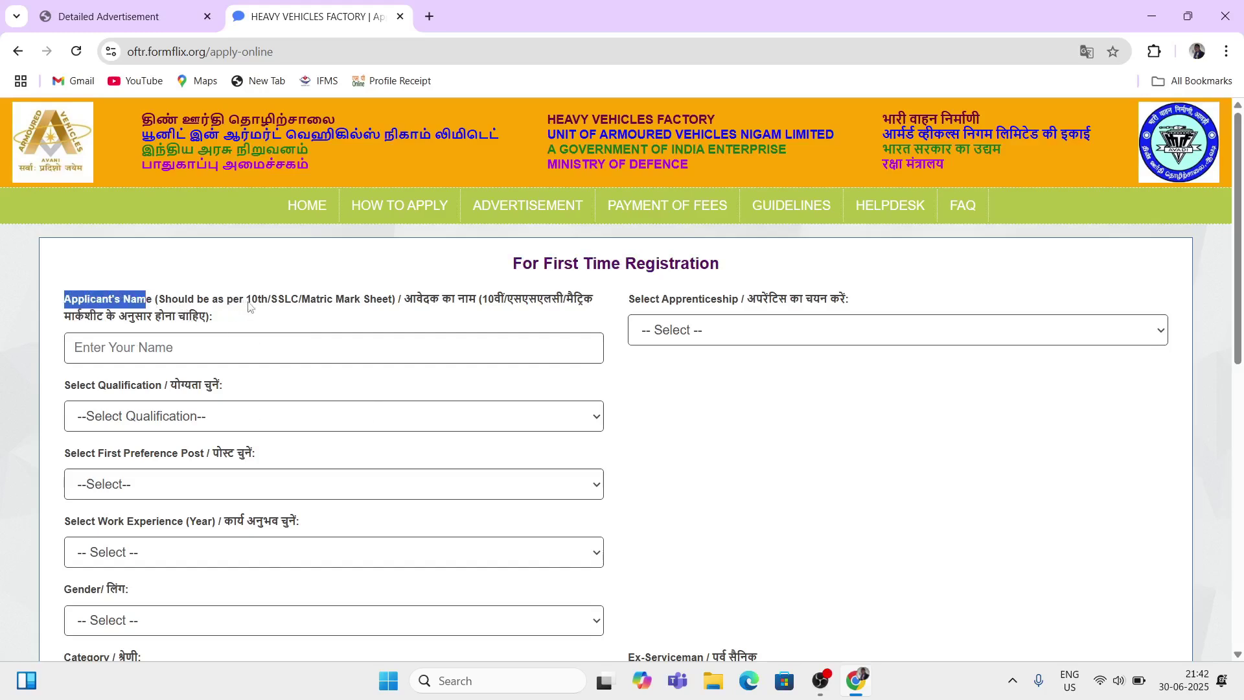
pyautogui.moveTo(245, 302); pyautogui.dragTo(348, 323)
pyautogui.click(343, 324)
pyautogui.click(147, 348)
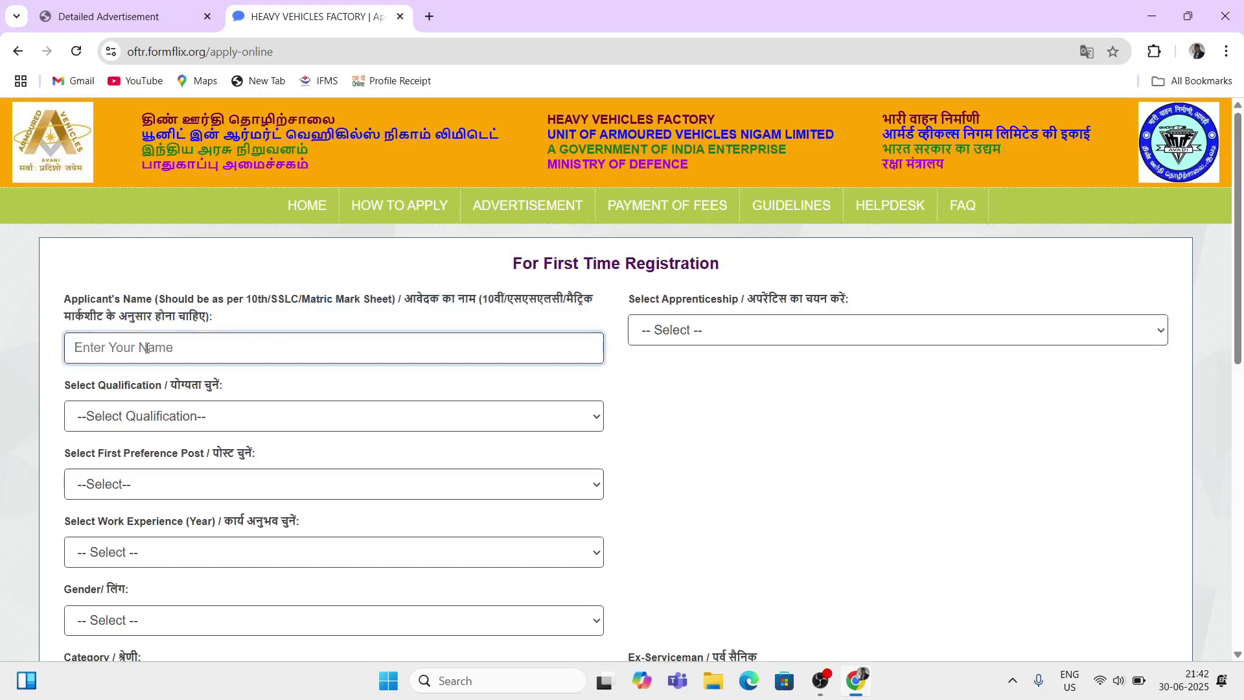
pyautogui.write('NAME')
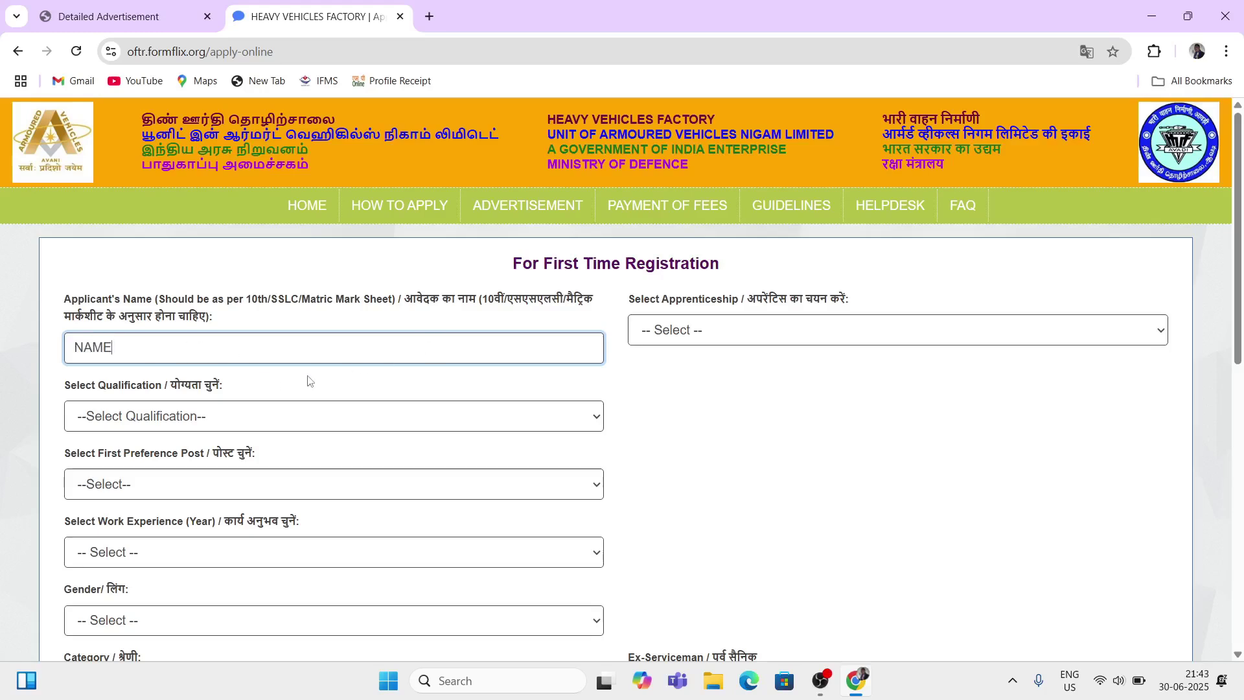
# Step: Look through the Select Qualification list without choosing, then point out the Select Apprenticeship label
pyautogui.moveTo(77, 386); pyautogui.dragTo(183, 392)
pyautogui.scroll(-1, 183, 392)
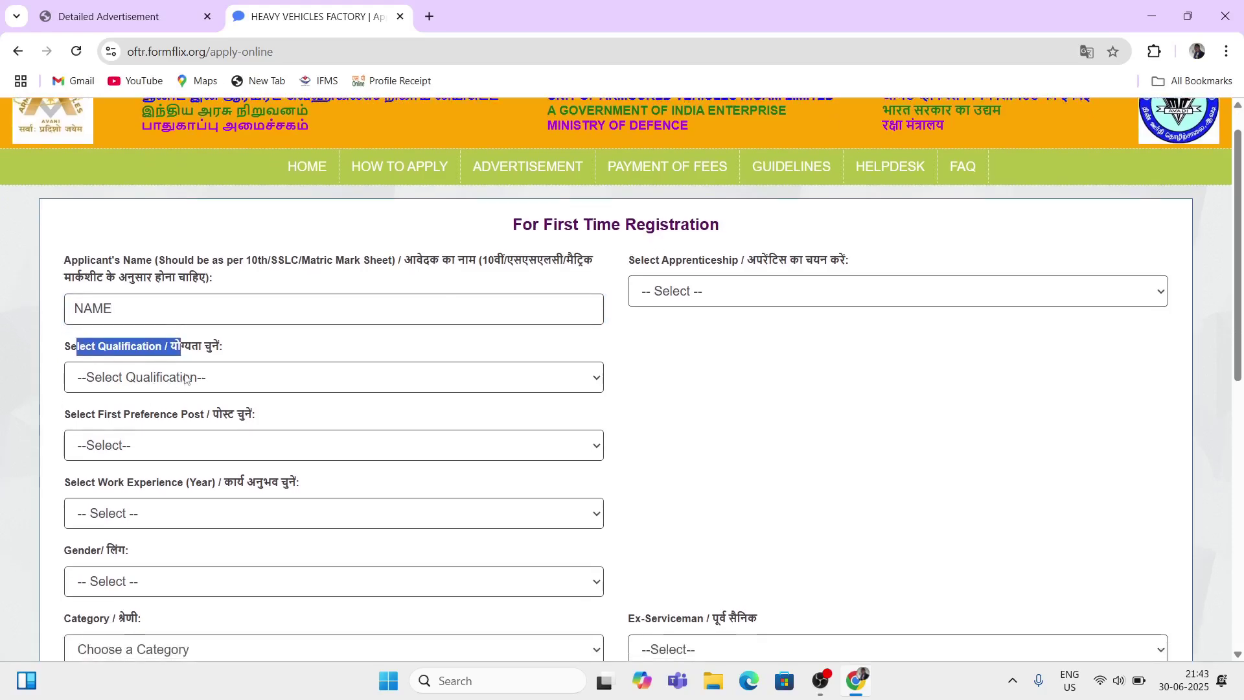
pyautogui.click(188, 380)
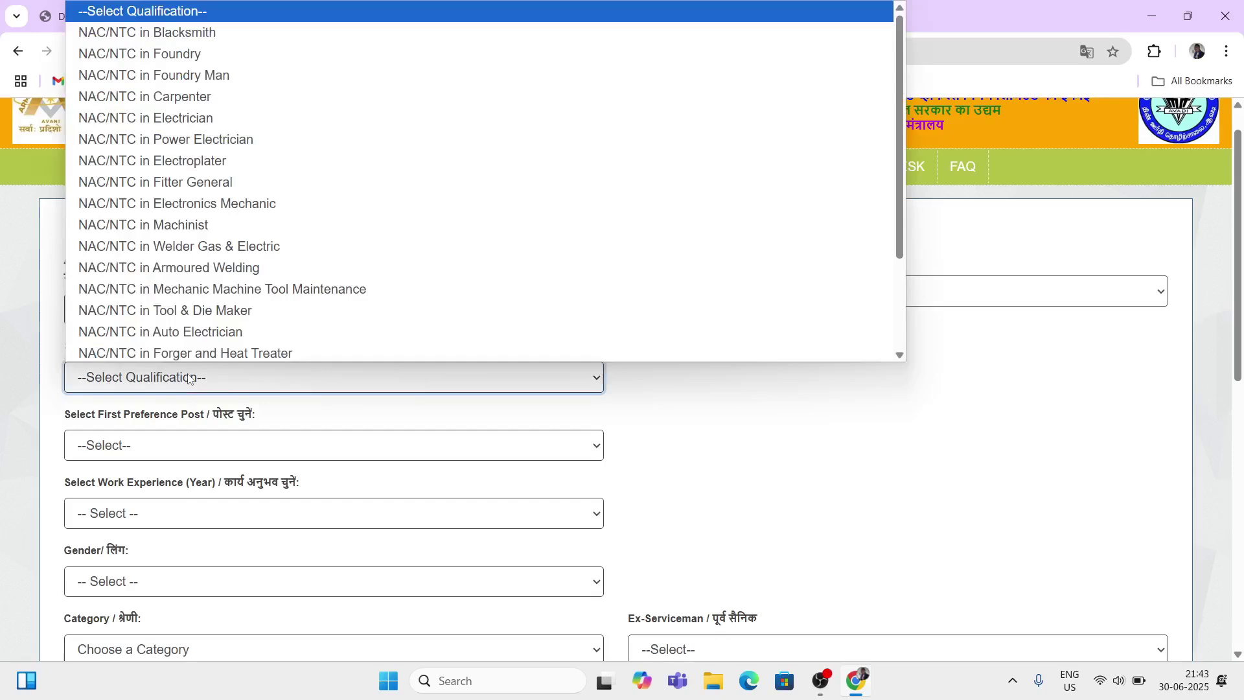
pyautogui.scroll(-1, 272, 266)
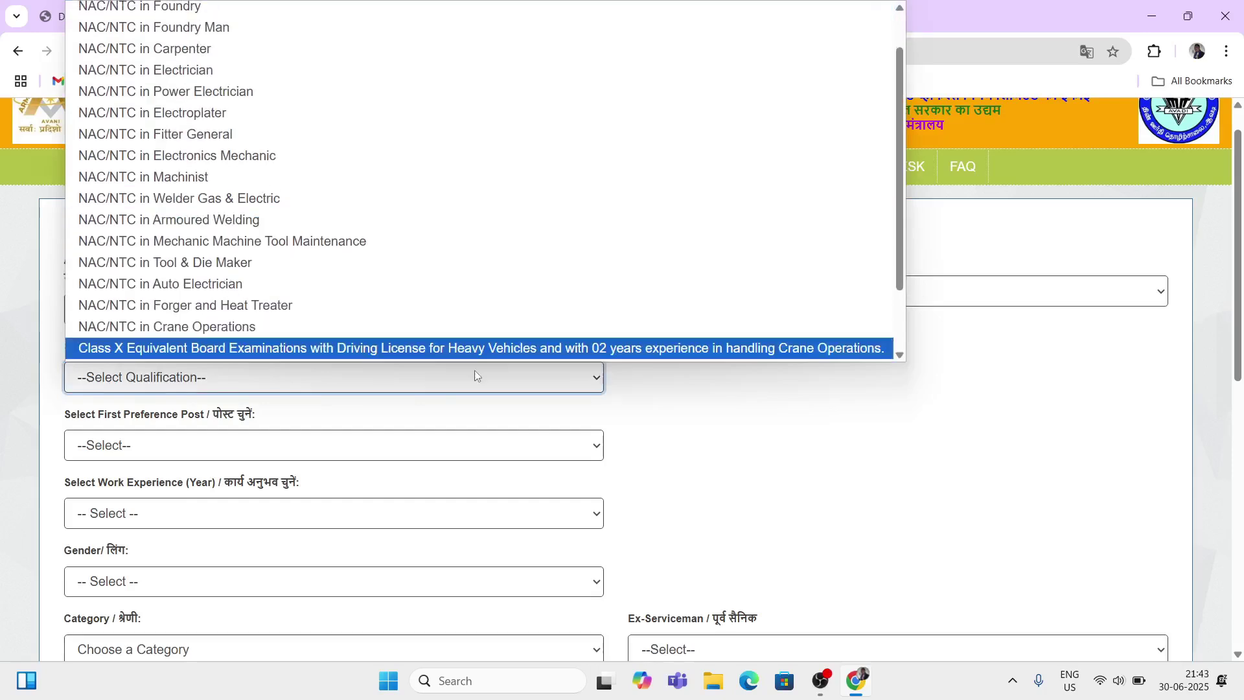
pyautogui.click(766, 477)
pyautogui.moveTo(641, 255); pyautogui.dragTo(766, 267)
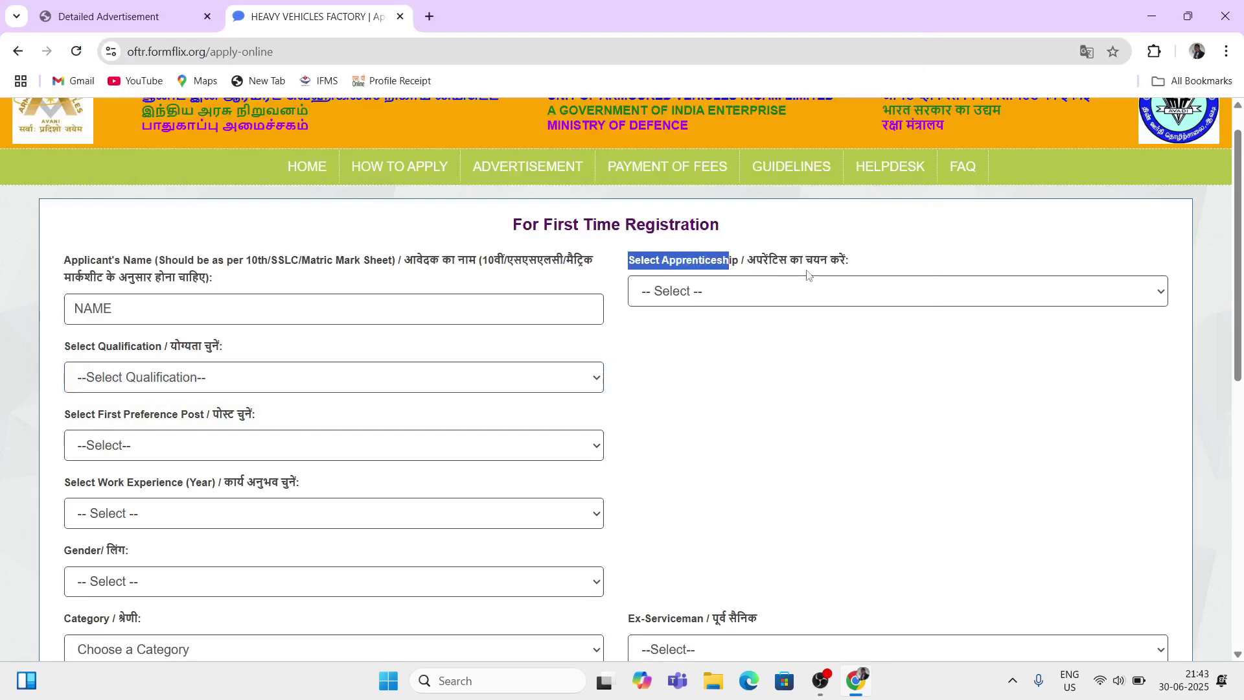
# Step: Choose 'Other NTC/NAC/Class Xth CERTIFICATE HOLDERS' apprenticeship and 'NAC/NTC in Fitter General' qualification
pyautogui.click(799, 295)
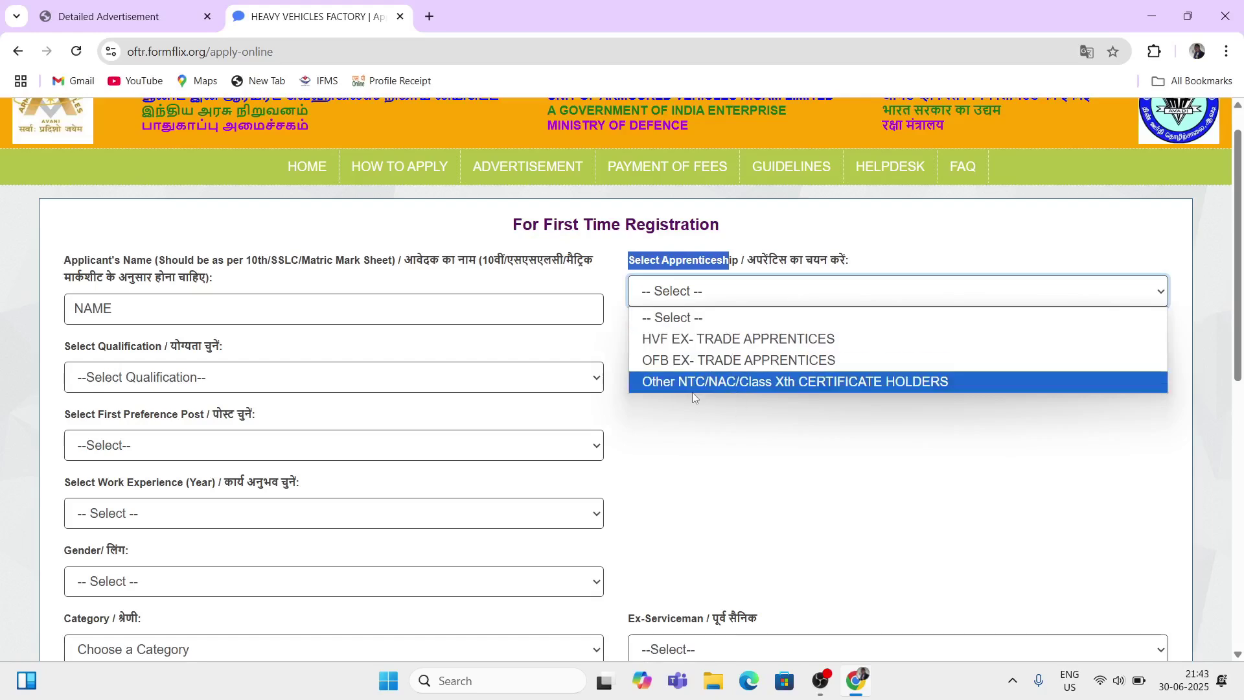
pyautogui.click(732, 388)
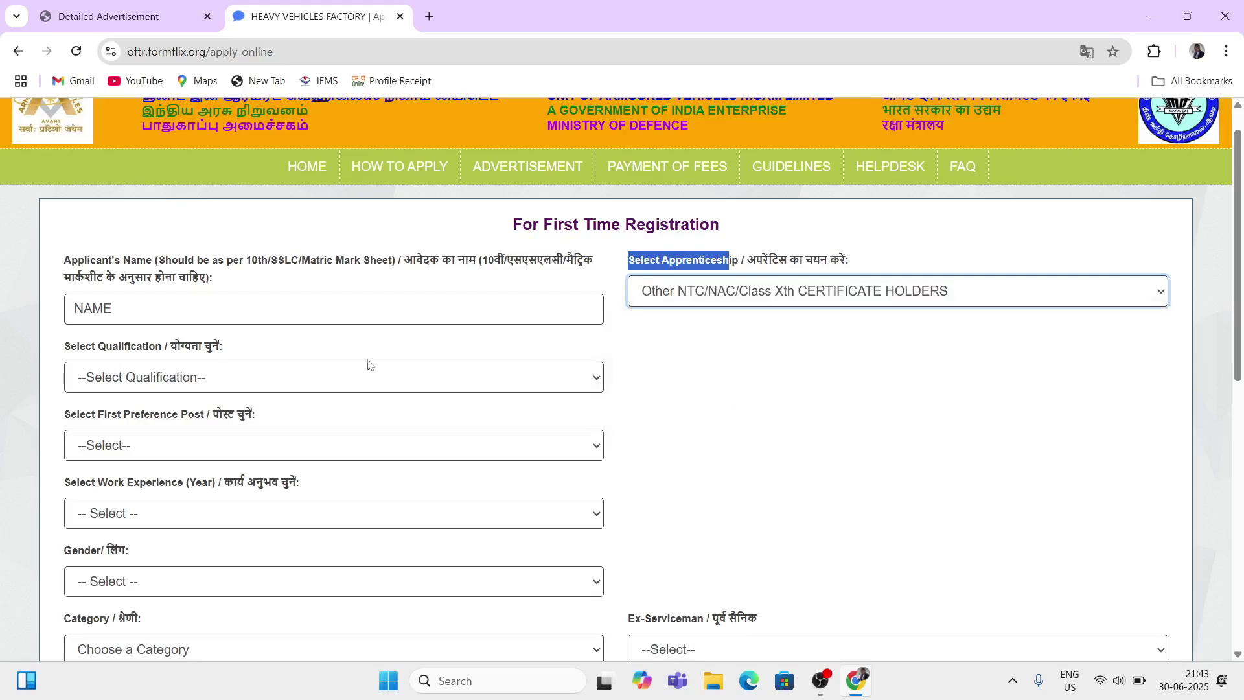
pyautogui.moveTo(70, 348); pyautogui.dragTo(119, 350)
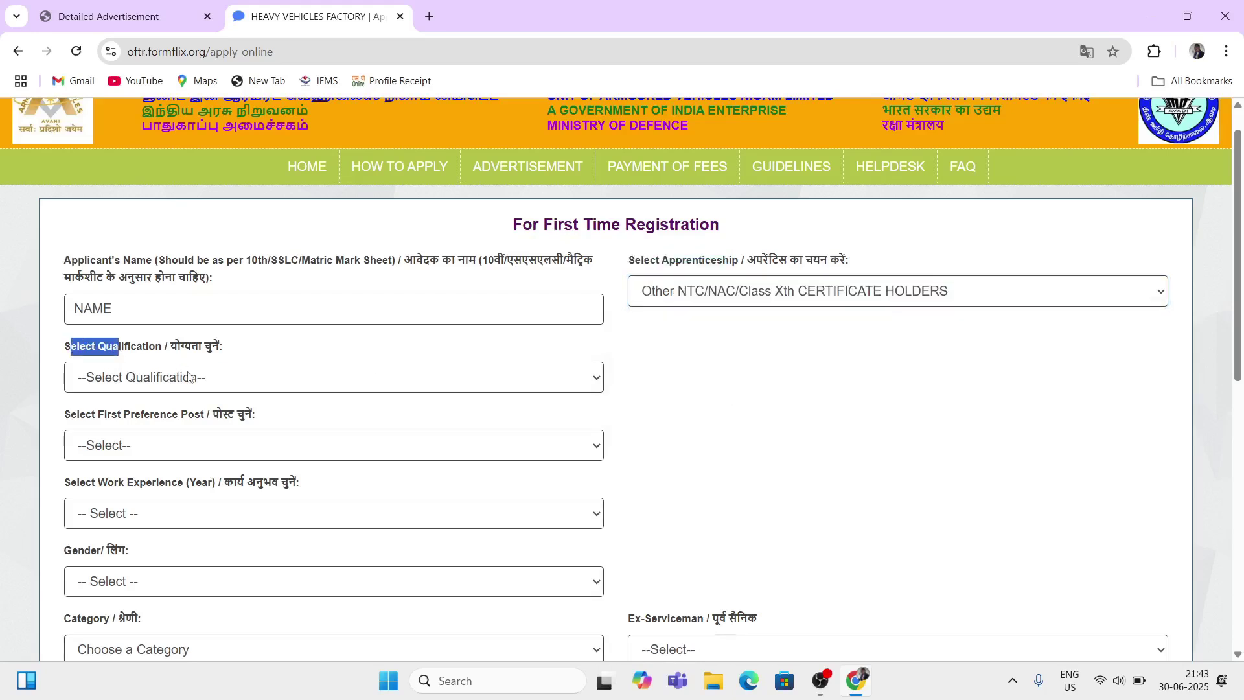
pyautogui.click(189, 376)
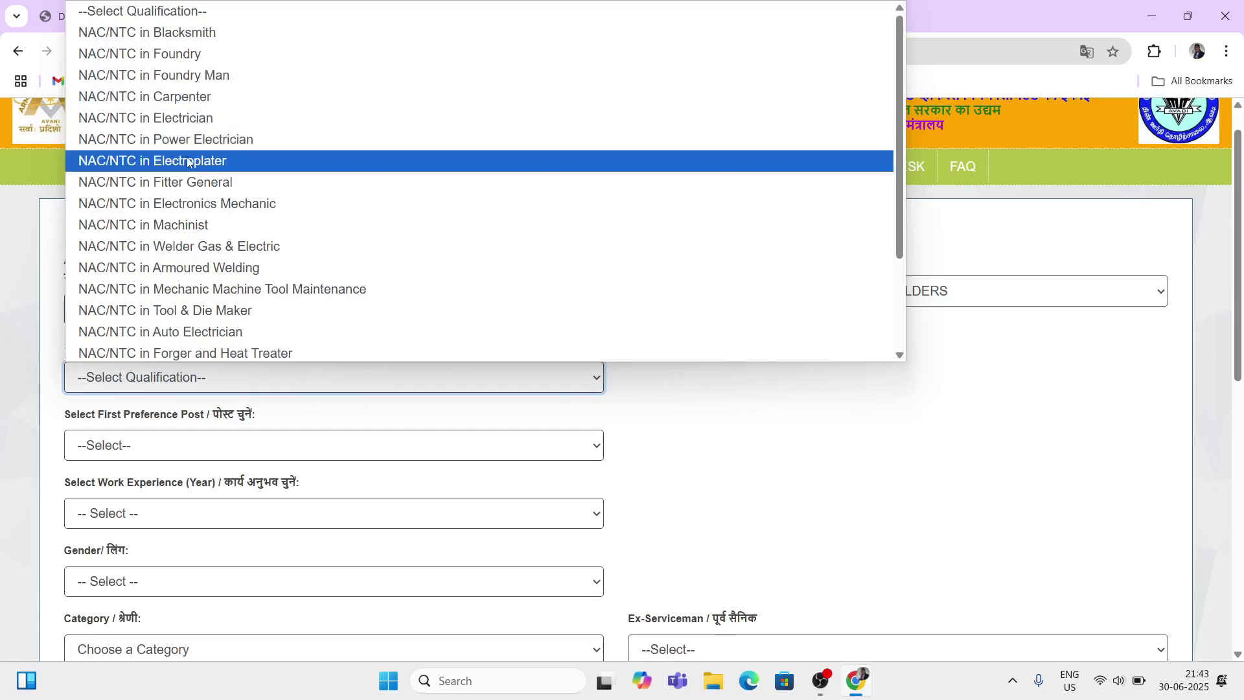
pyautogui.click(168, 184)
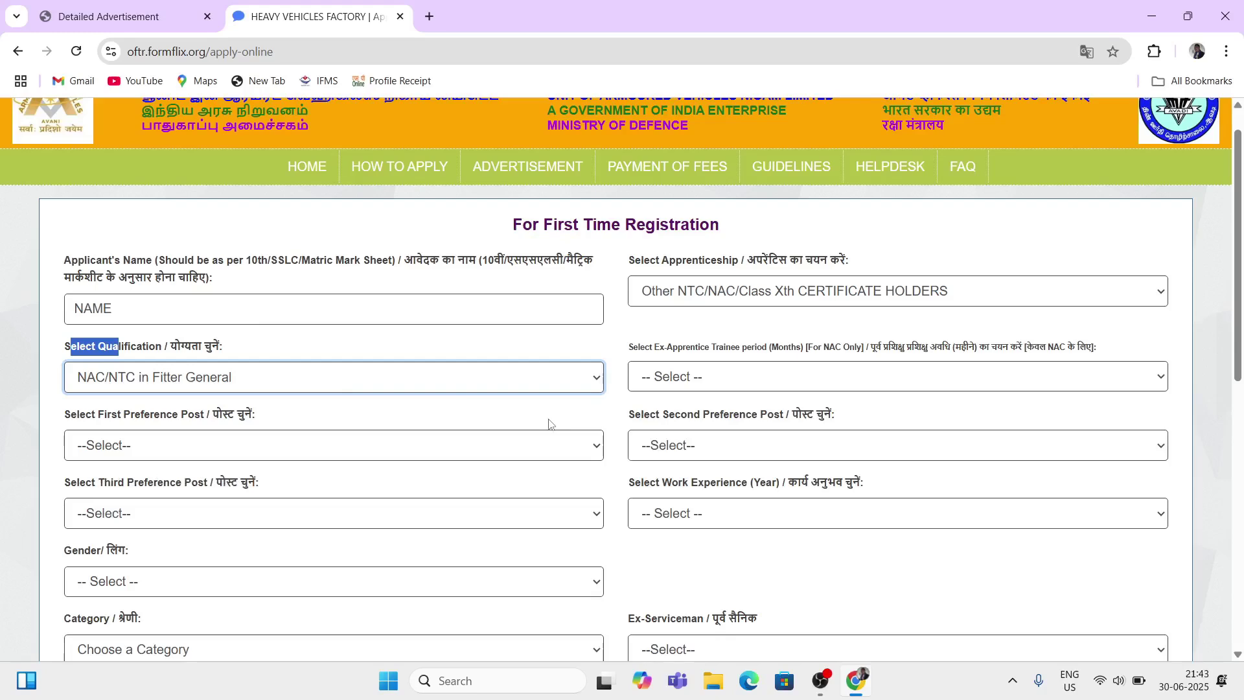
pyautogui.scroll(-1, 441, 422)
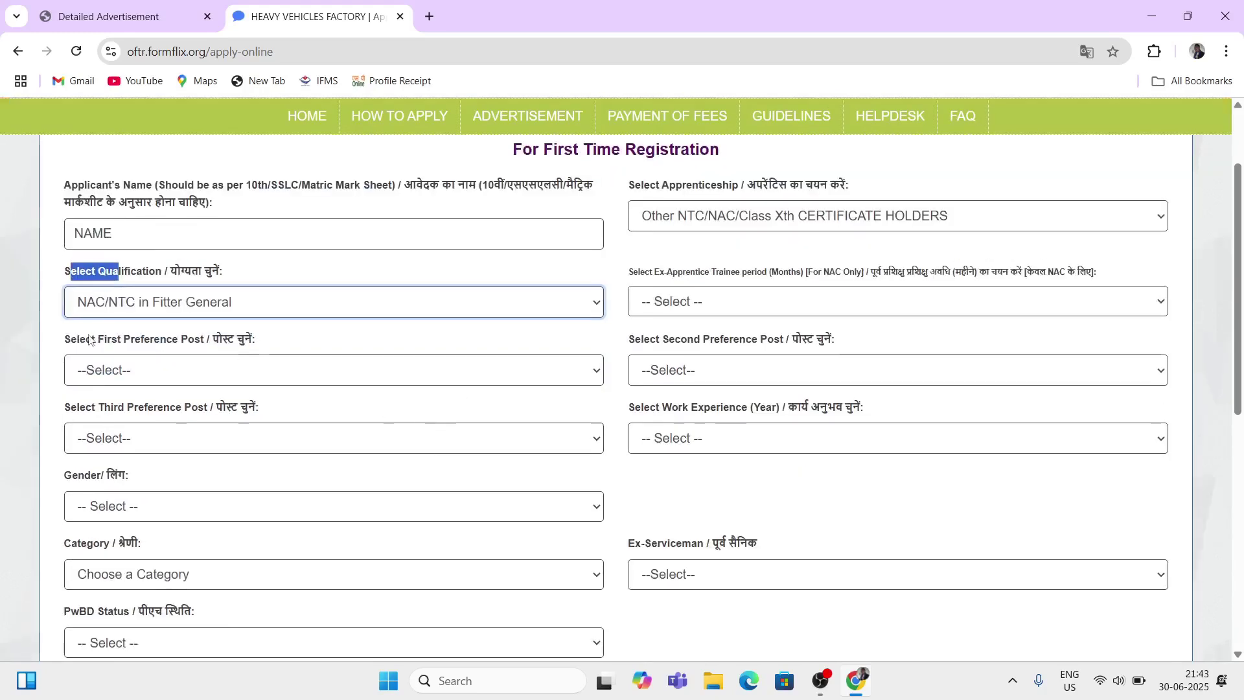
pyautogui.click(63, 342)
pyautogui.moveTo(63, 342); pyautogui.dragTo(124, 341)
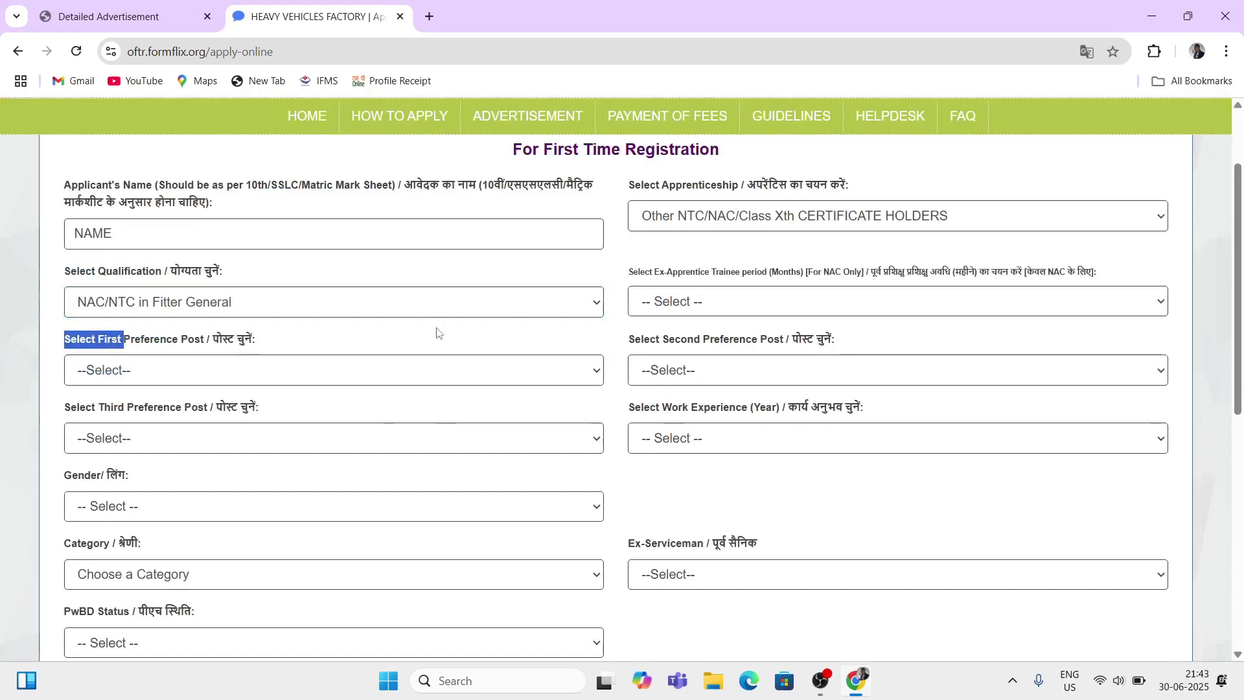
# Step: Choose 12 in the Ex-Apprentice Trainee period dropdown, clearing its Required warning
pyautogui.click(625, 278)
pyautogui.moveTo(625, 278); pyautogui.dragTo(756, 278)
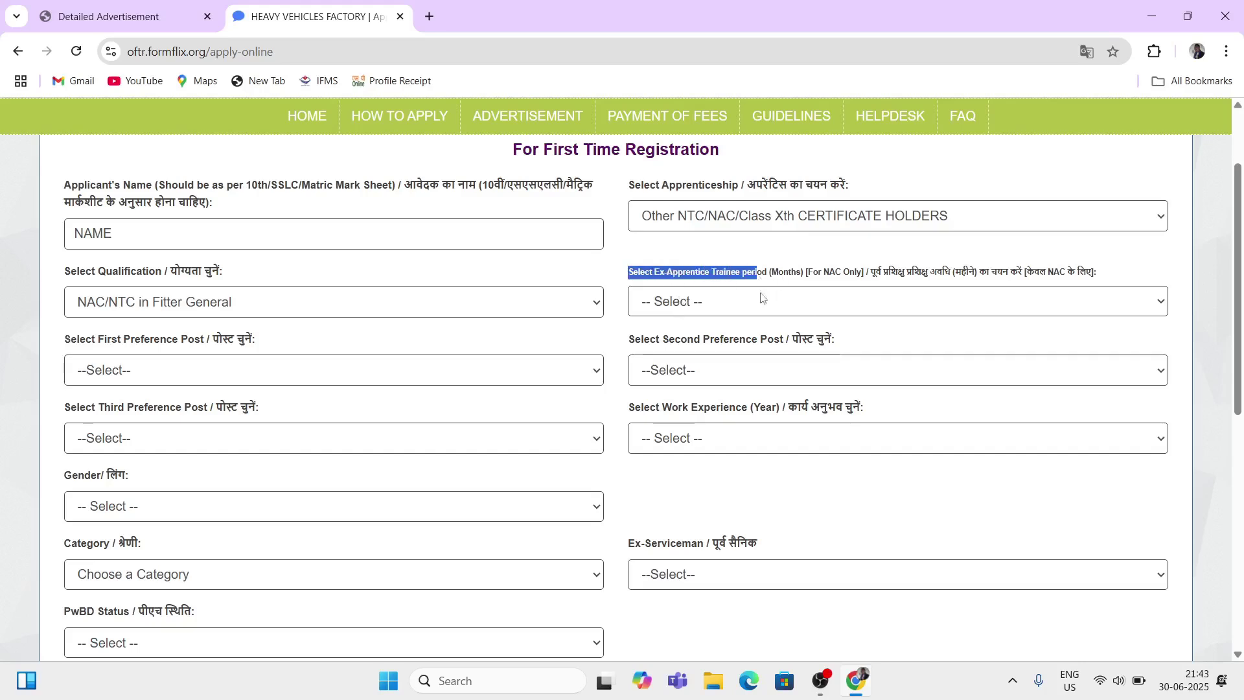
pyautogui.click(748, 312)
pyautogui.click(685, 266)
pyautogui.click(713, 250)
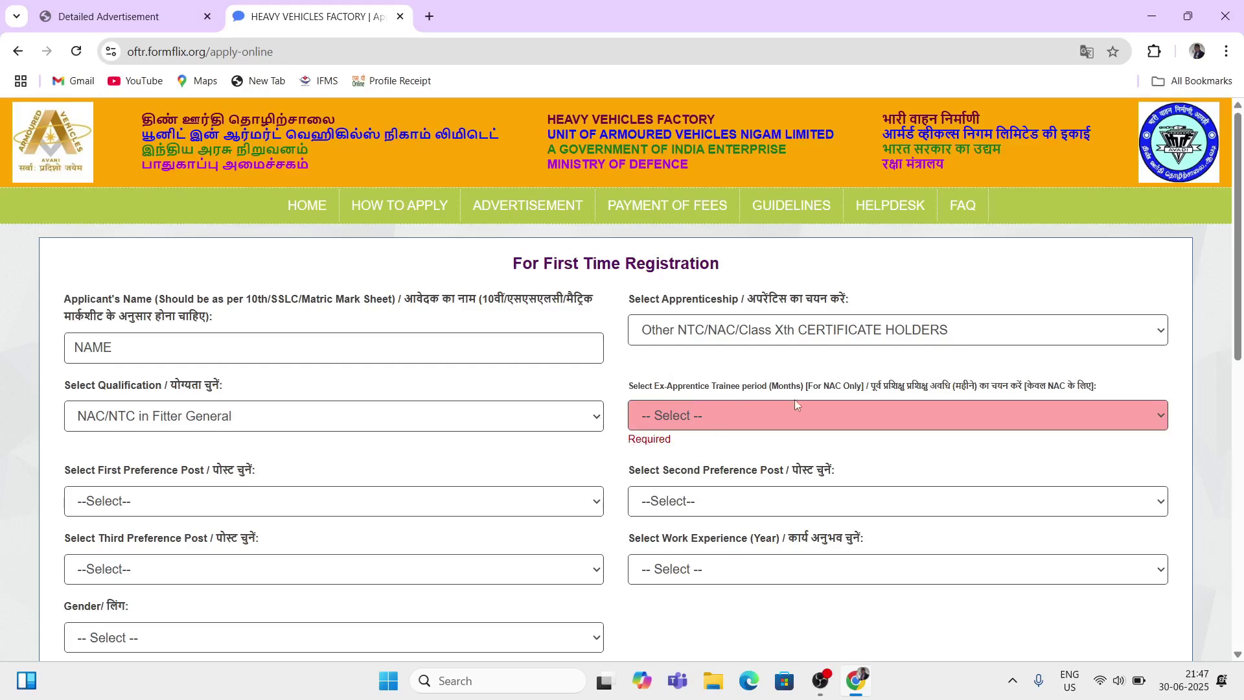
pyautogui.moveTo(673, 390); pyautogui.dragTo(770, 394)
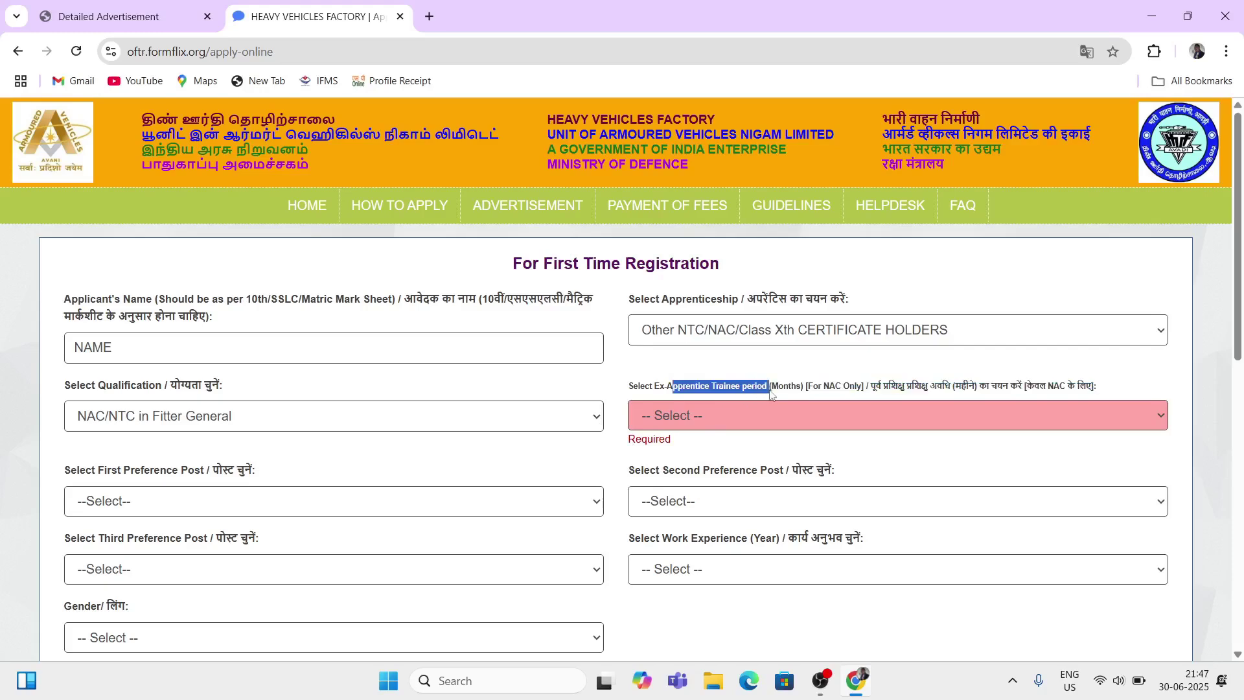
pyautogui.click(717, 416)
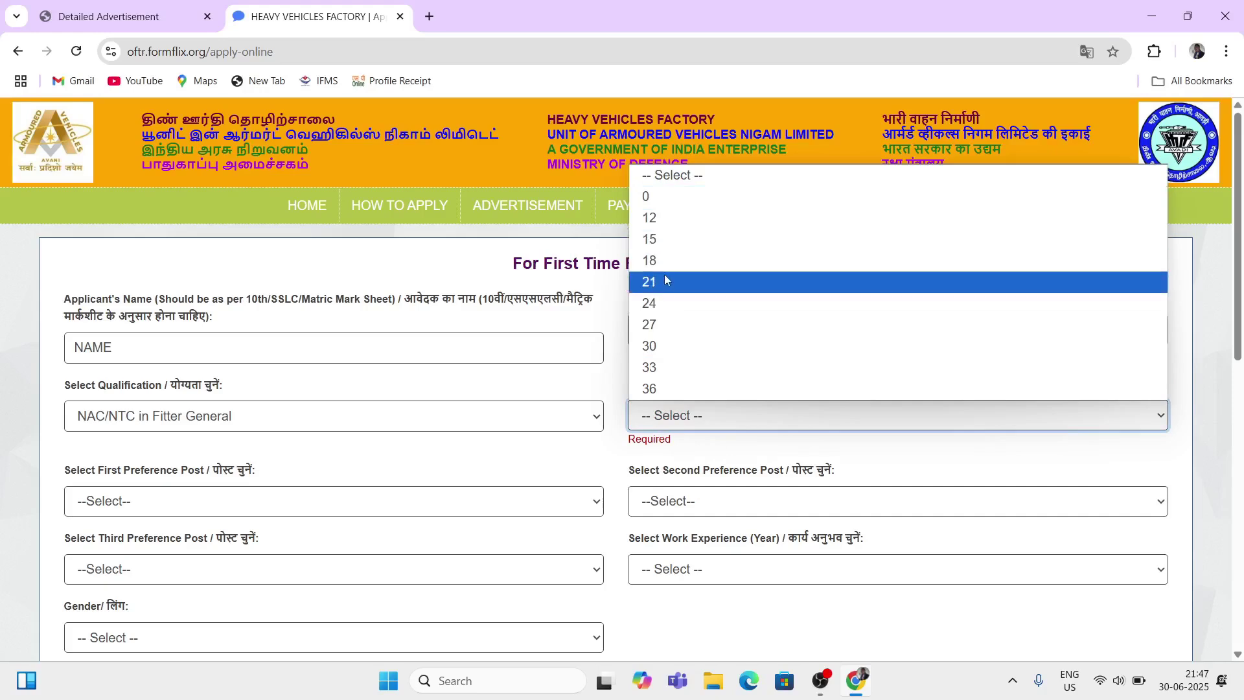
pyautogui.click(711, 429)
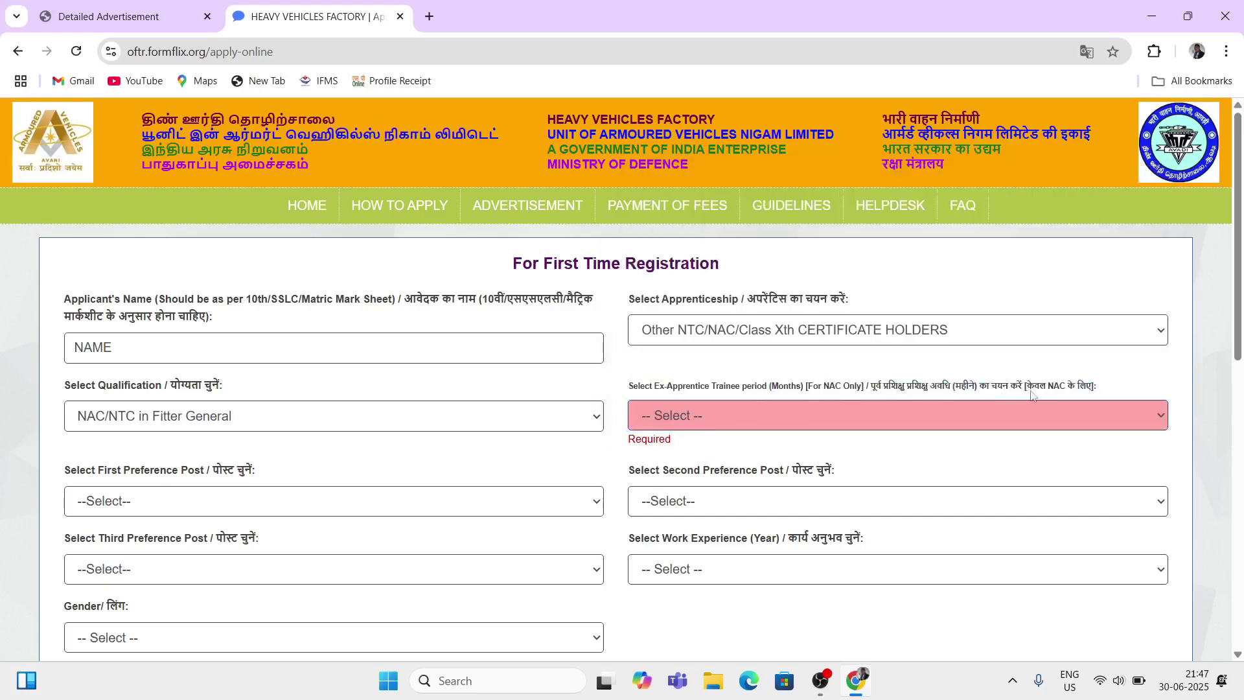
pyautogui.moveTo(1003, 389); pyautogui.dragTo(1069, 395)
pyautogui.click(706, 424)
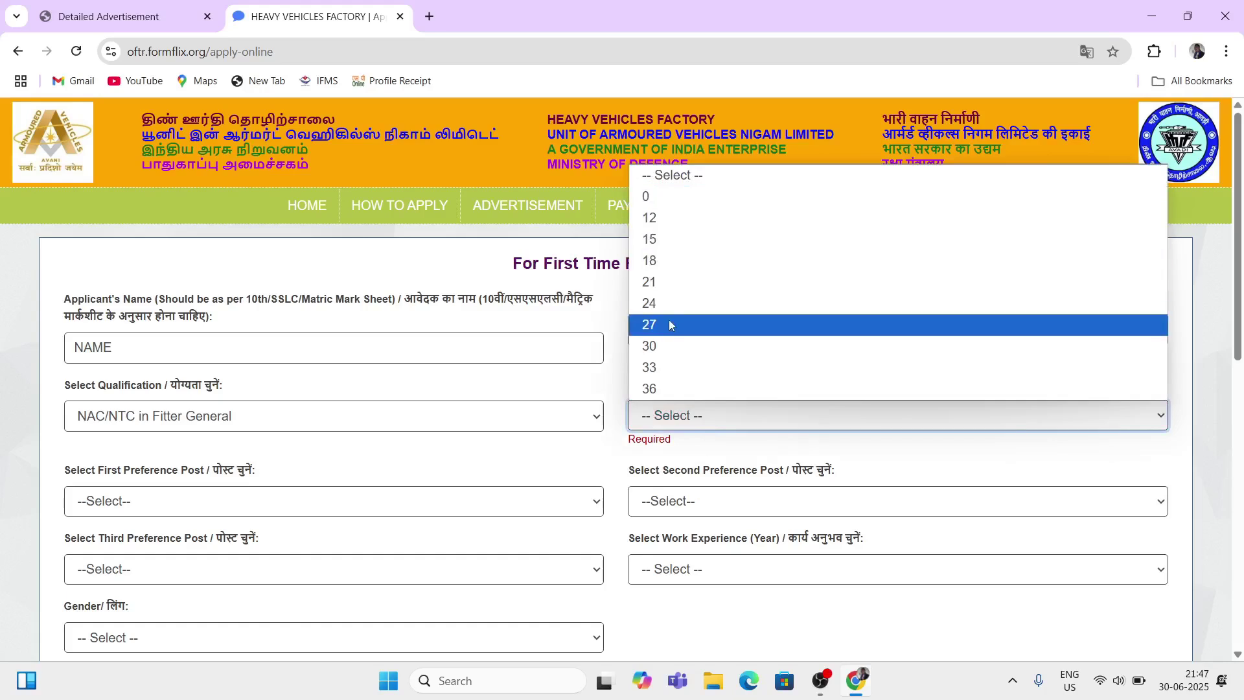
pyautogui.click(651, 219)
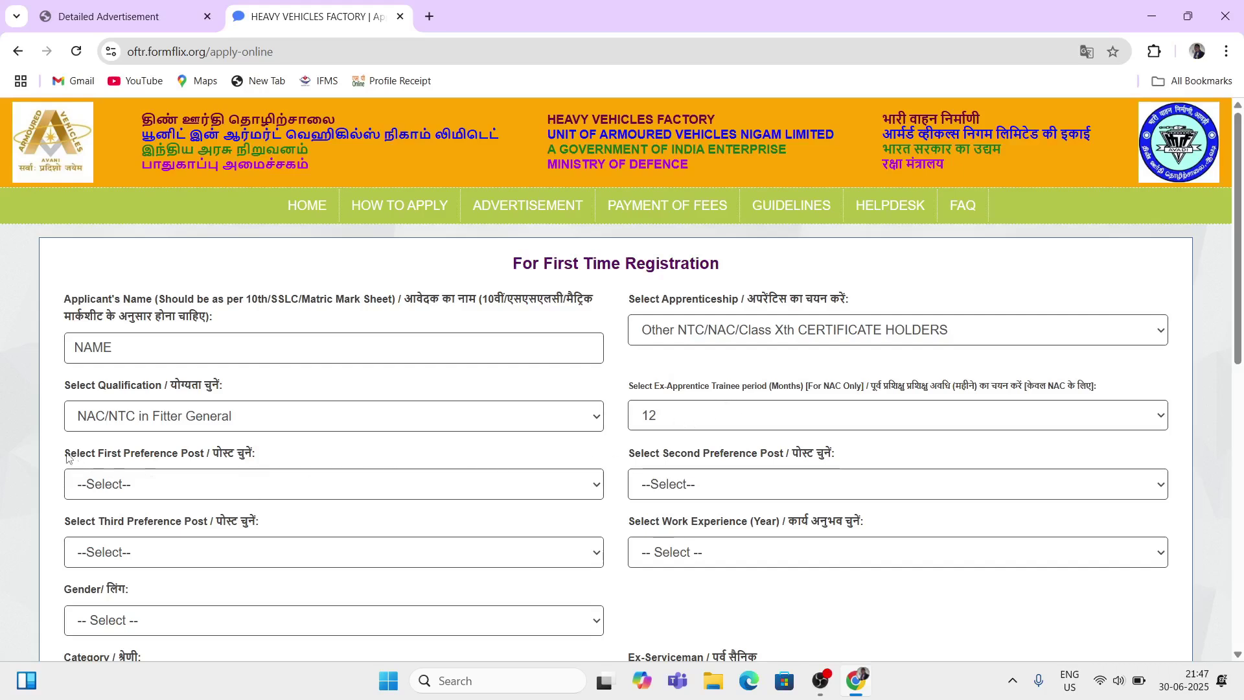
# Step: Set preference posts to Fitter General, Fitter AFV and (Examiner)Fitter General
pyautogui.moveTo(67, 457); pyautogui.dragTo(223, 457)
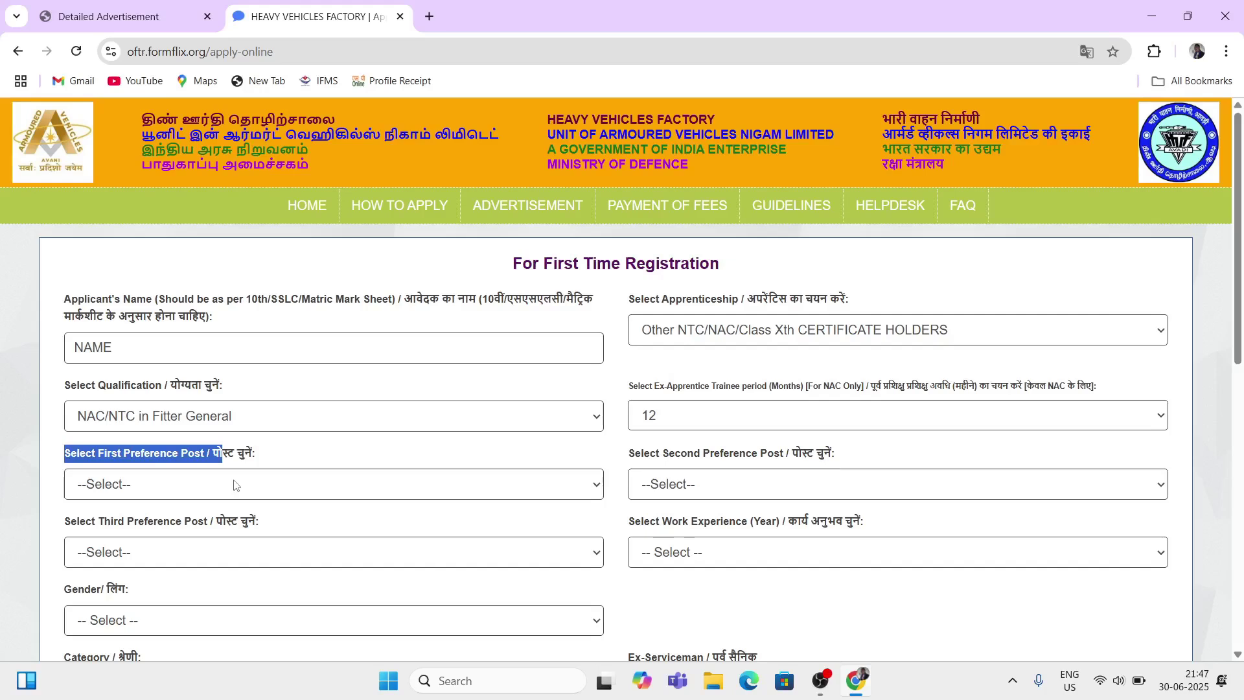
pyautogui.click(250, 482)
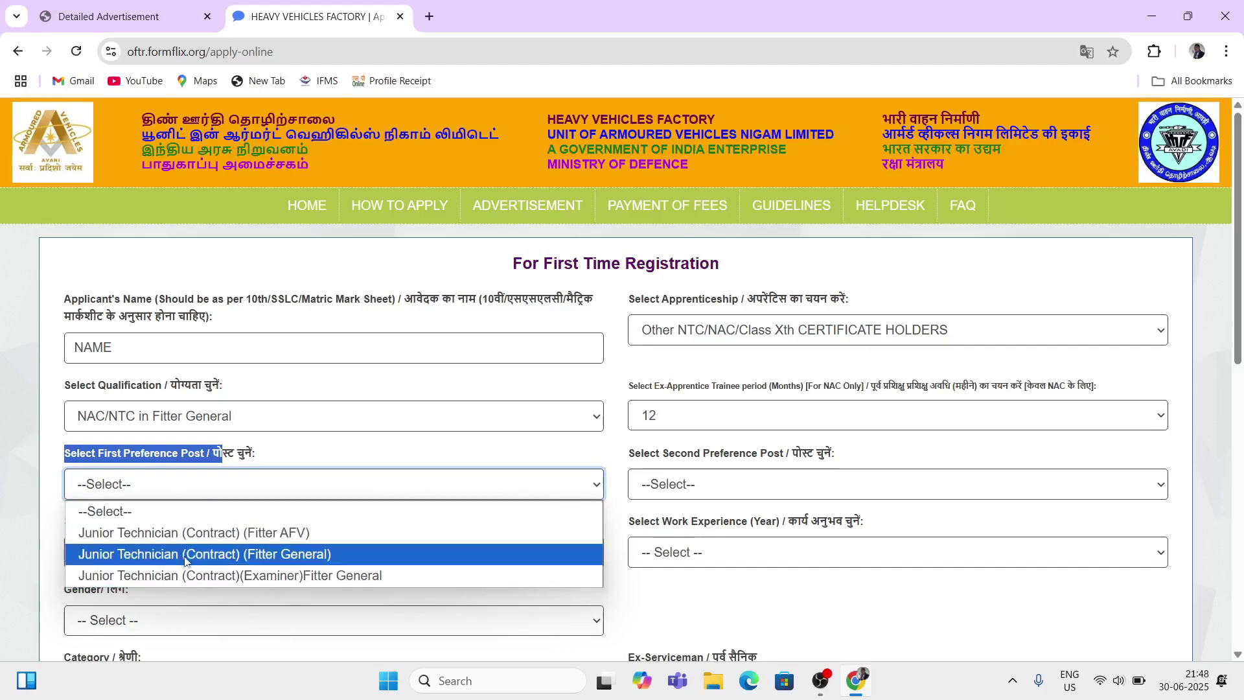
pyautogui.click(252, 556)
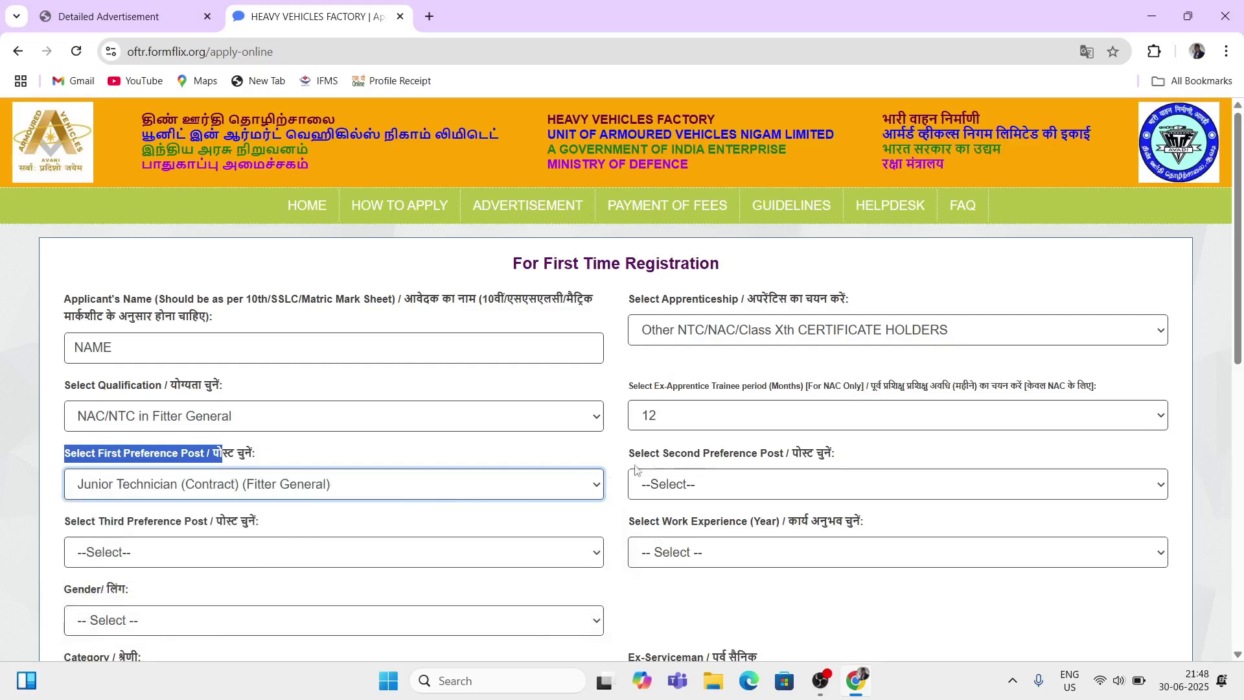
pyautogui.moveTo(627, 454); pyautogui.dragTo(745, 454)
pyautogui.click(725, 489)
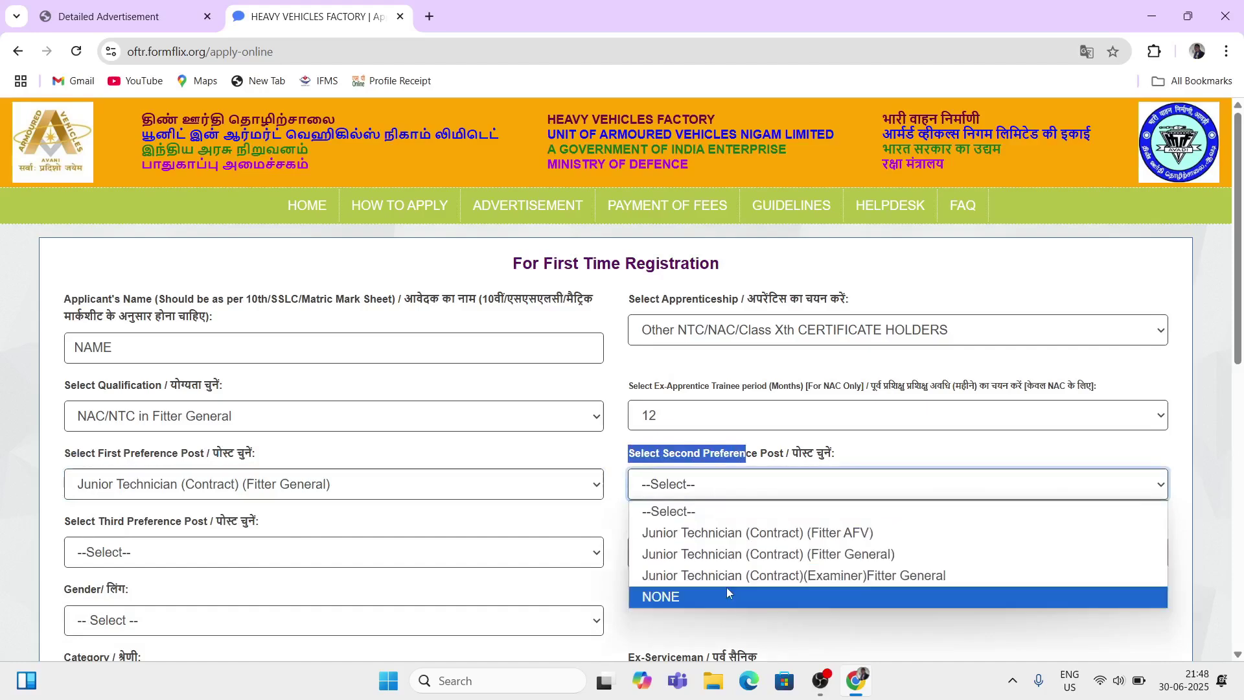
pyautogui.click(734, 533)
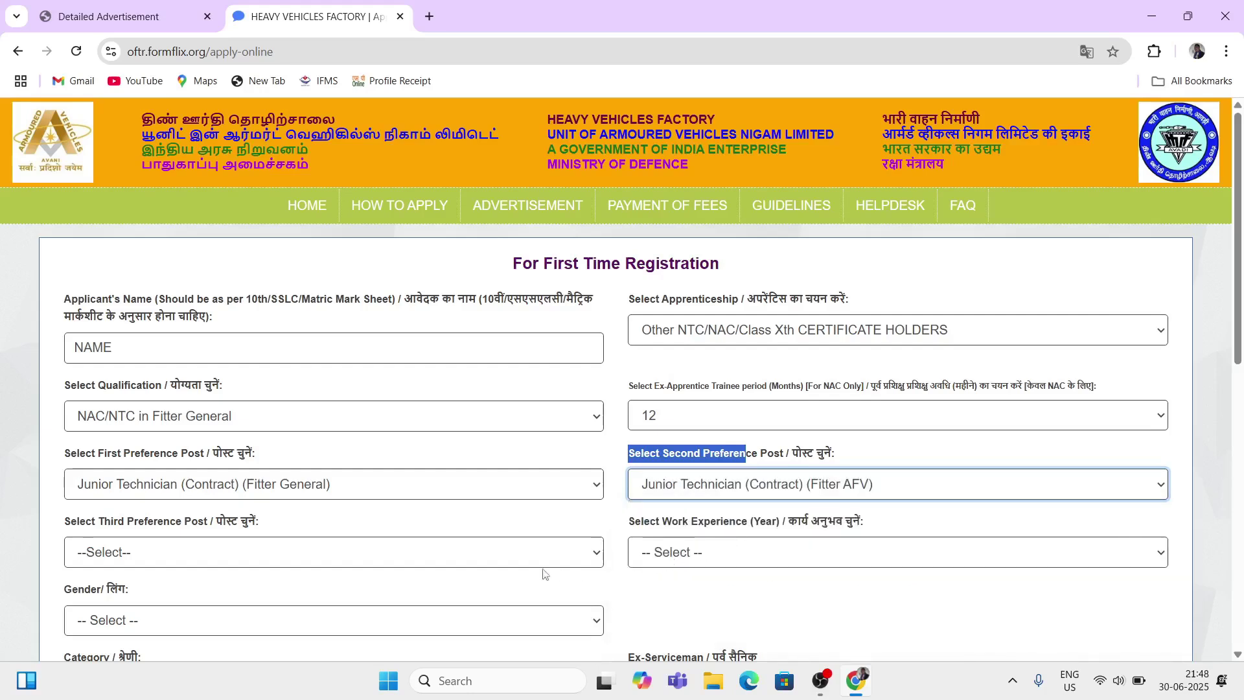
pyautogui.moveTo(78, 527); pyautogui.dragTo(239, 544)
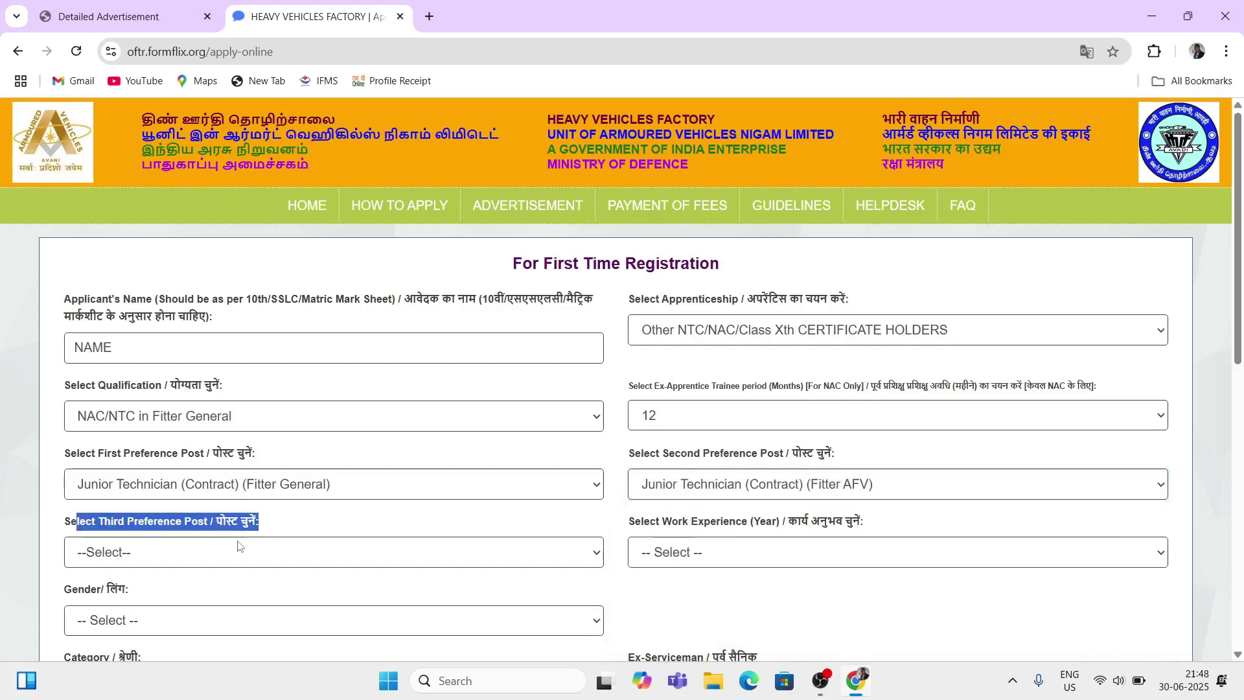
pyautogui.click(218, 564)
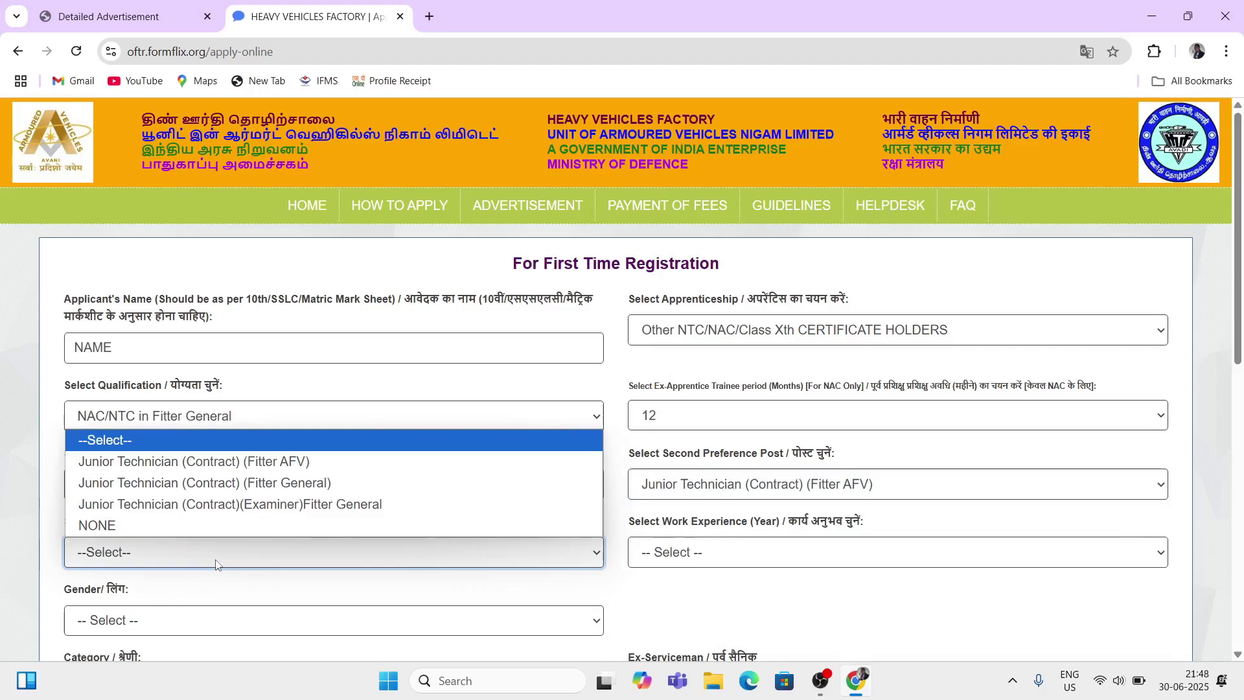
pyautogui.click(209, 510)
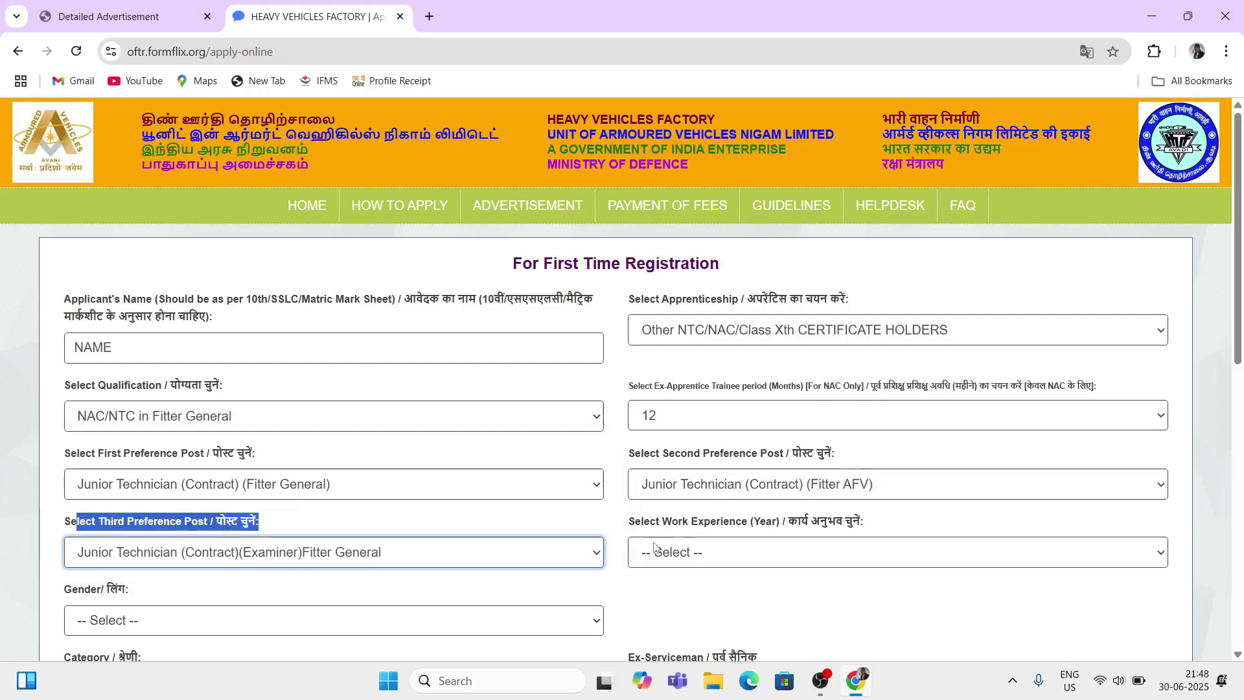
# Step: Set work experience to 0 years
pyautogui.moveTo(633, 522); pyautogui.dragTo(761, 523)
pyautogui.click(710, 562)
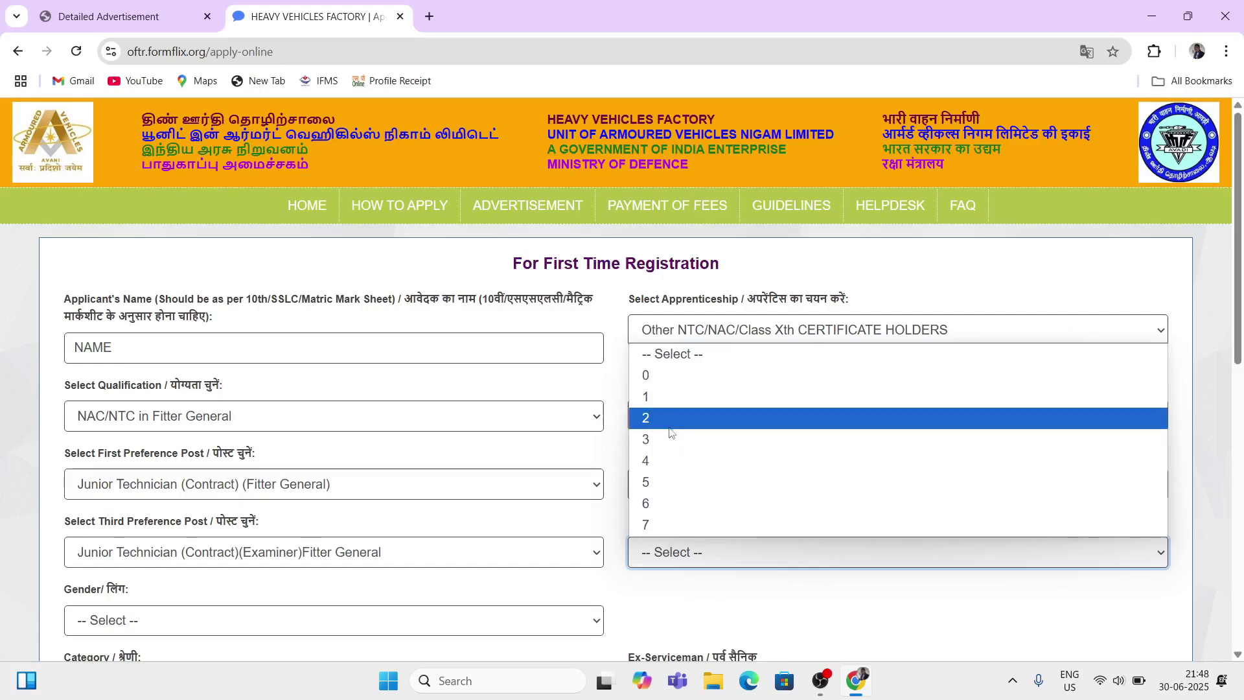
pyautogui.click(666, 376)
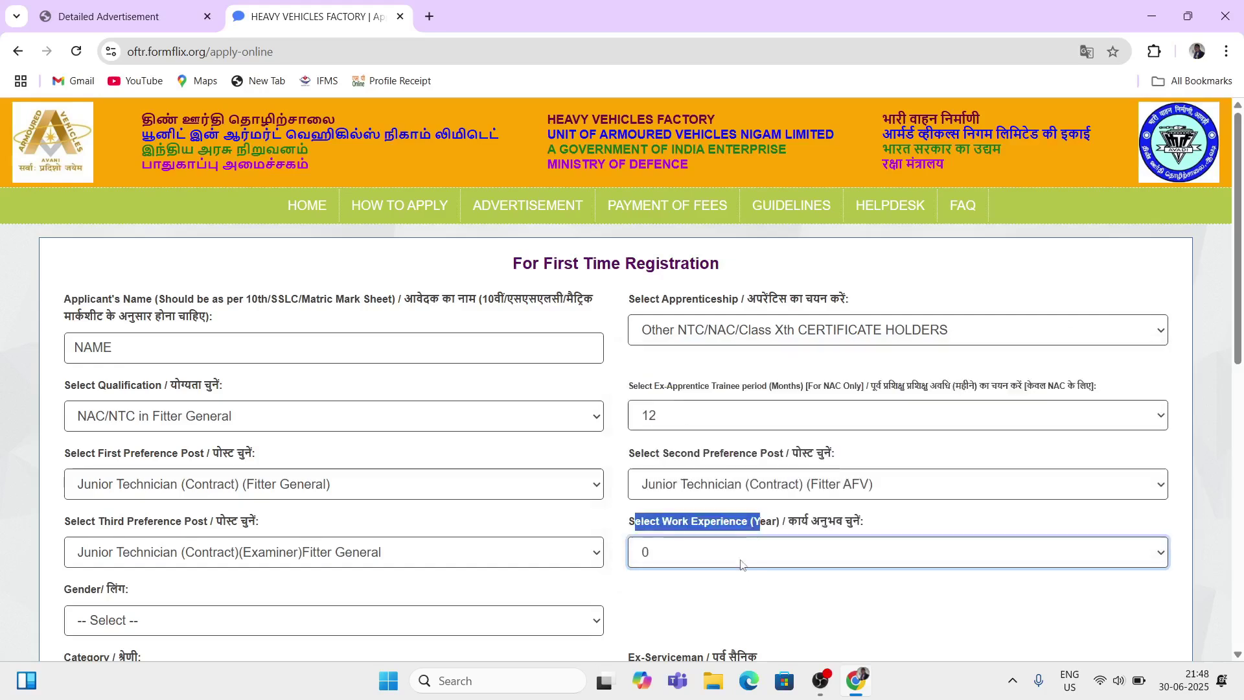
pyautogui.scroll(-1, 668, 608)
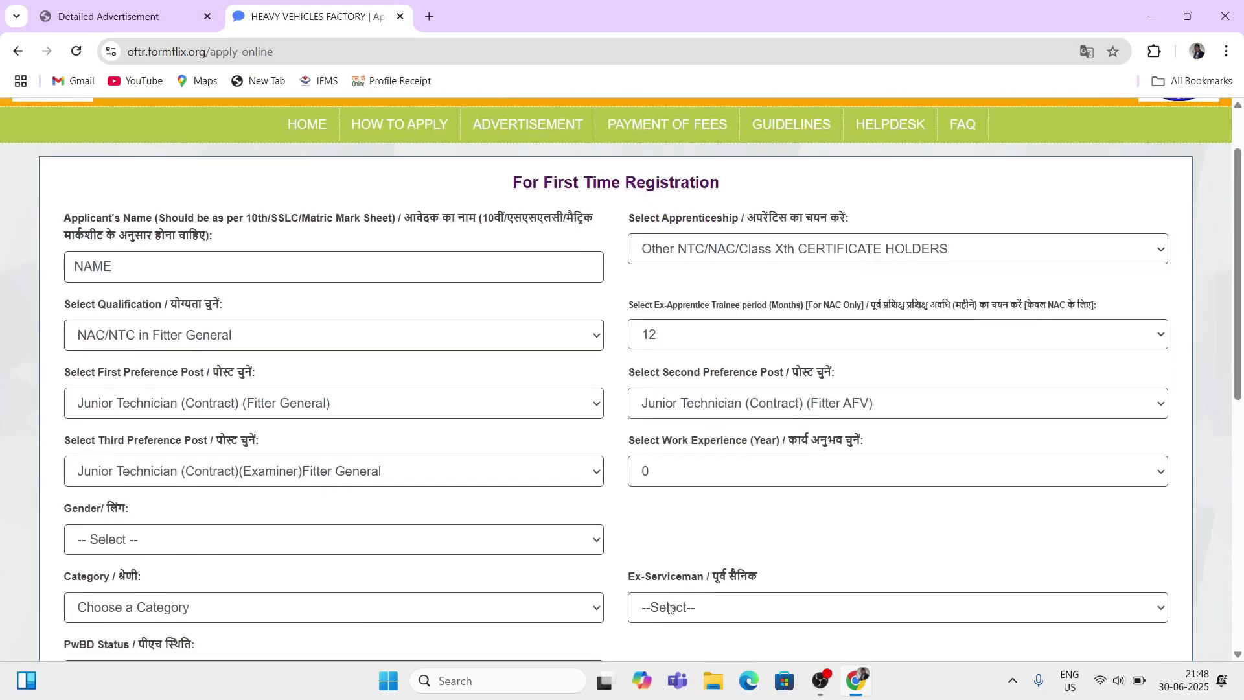
# Step: Set gender to MALE and category to OBC-NCL
pyautogui.scroll(-1, 202, 467)
pyautogui.scroll(-2, 163, 468)
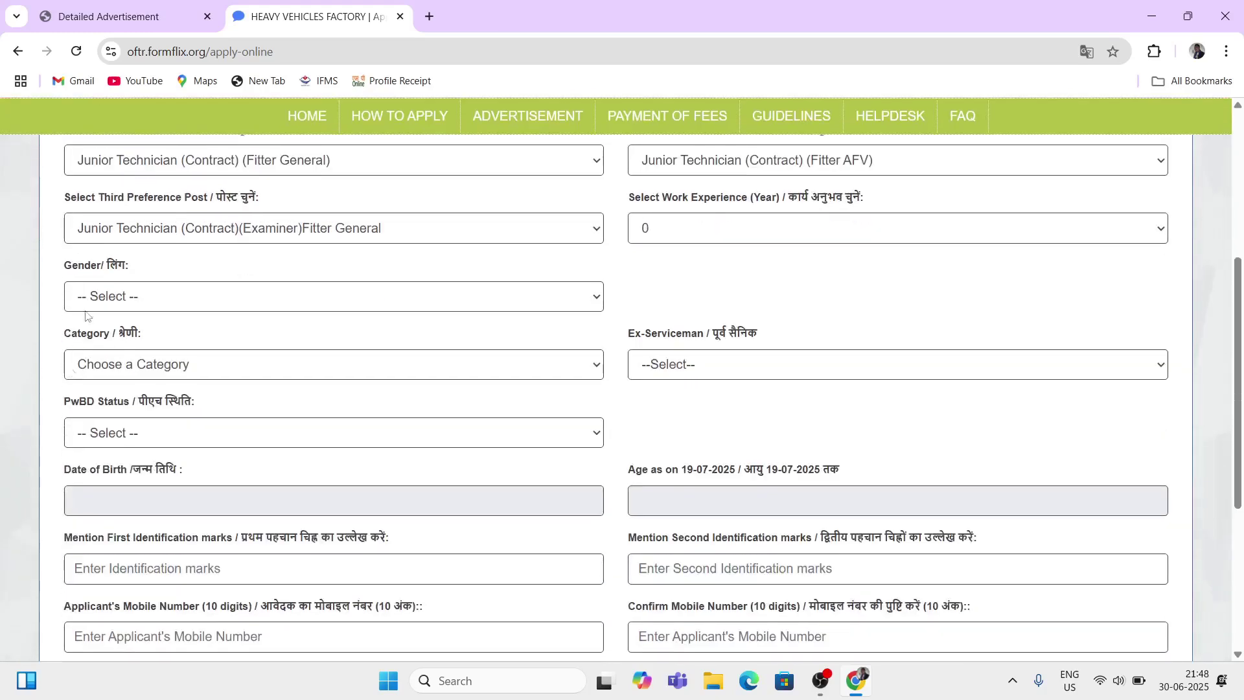
pyautogui.moveTo(63, 261); pyautogui.dragTo(119, 274)
pyautogui.click(134, 299)
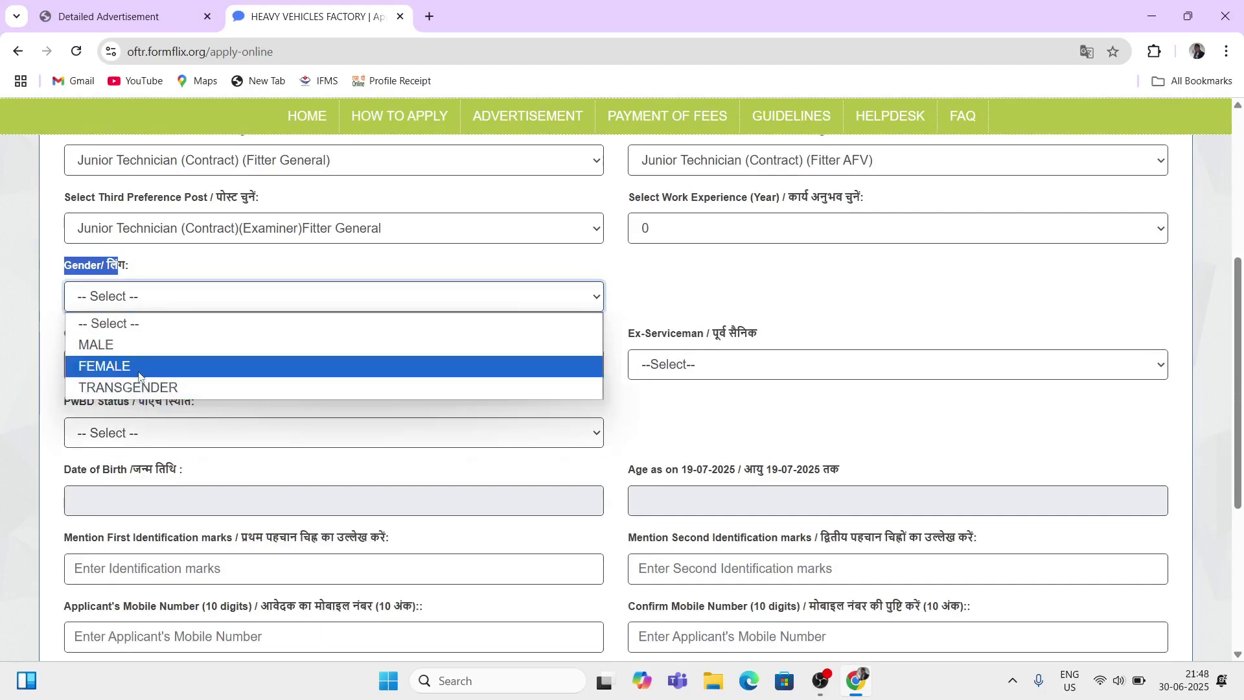
pyautogui.click(113, 344)
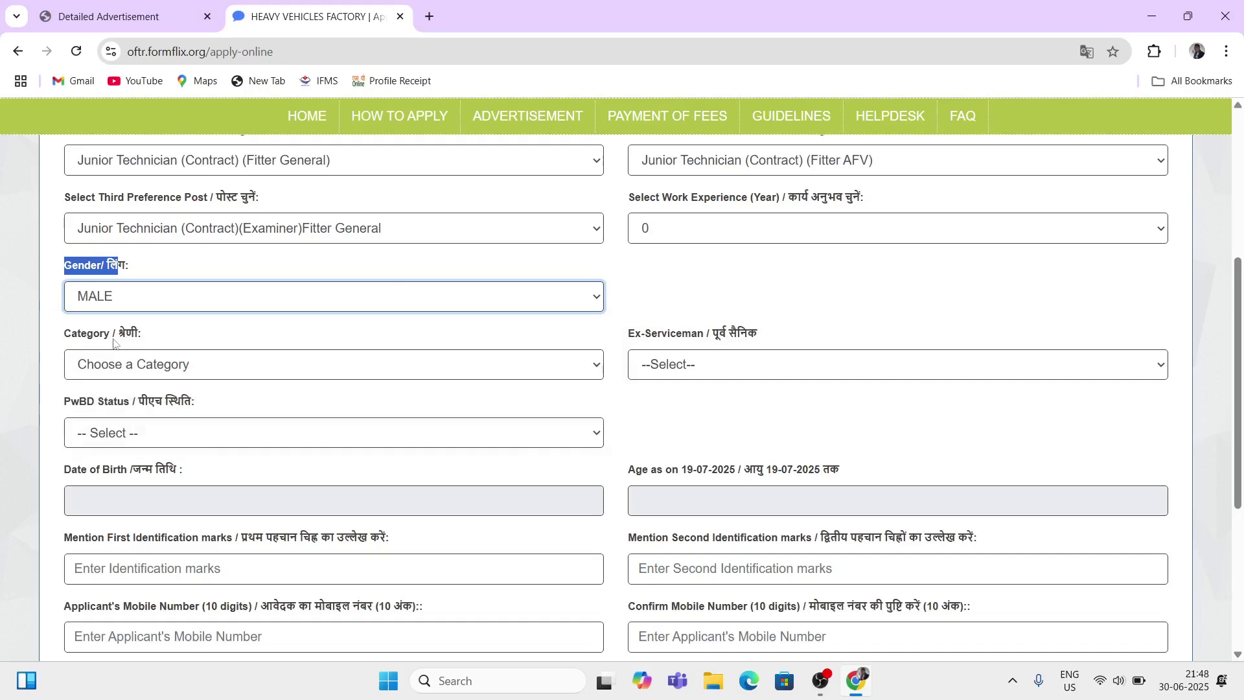
pyautogui.moveTo(67, 336); pyautogui.dragTo(111, 337)
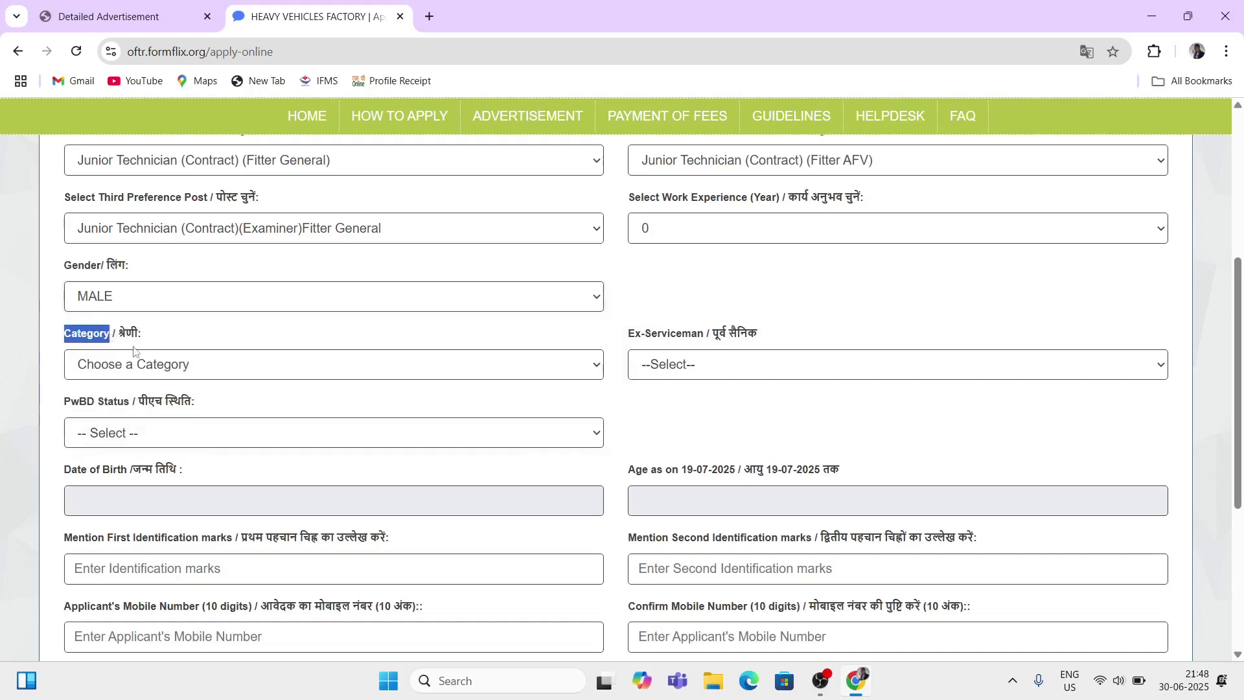
pyautogui.click(162, 375)
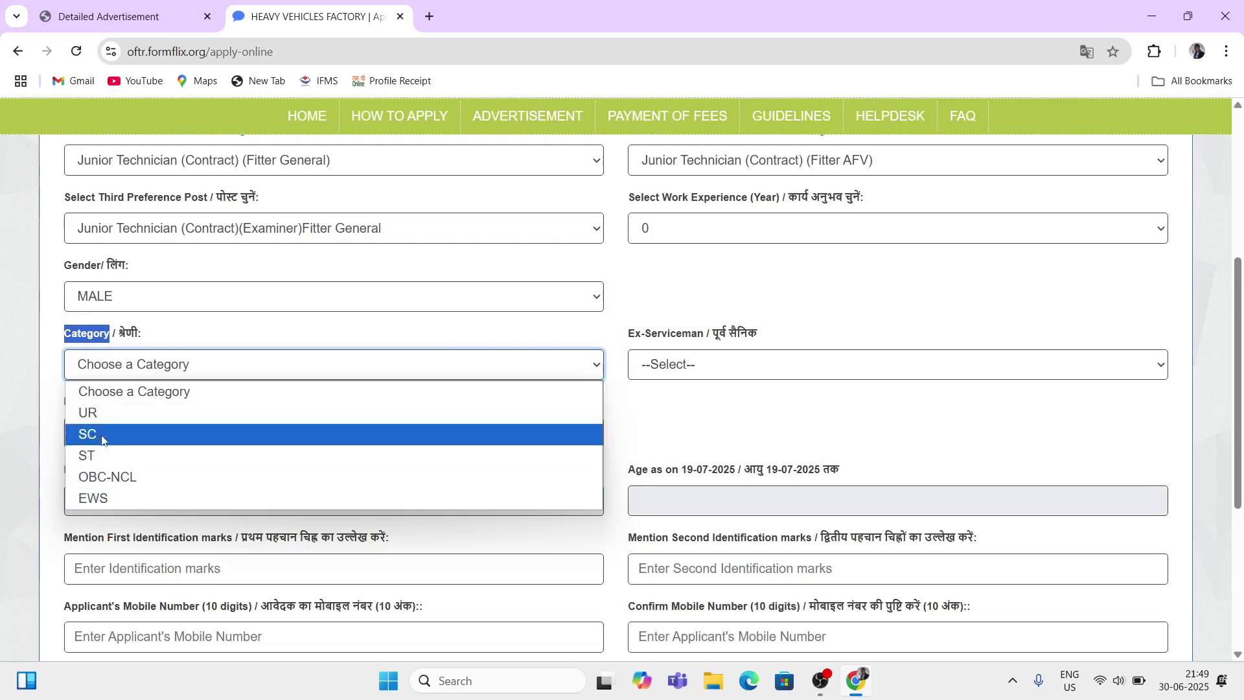
pyautogui.click(117, 480)
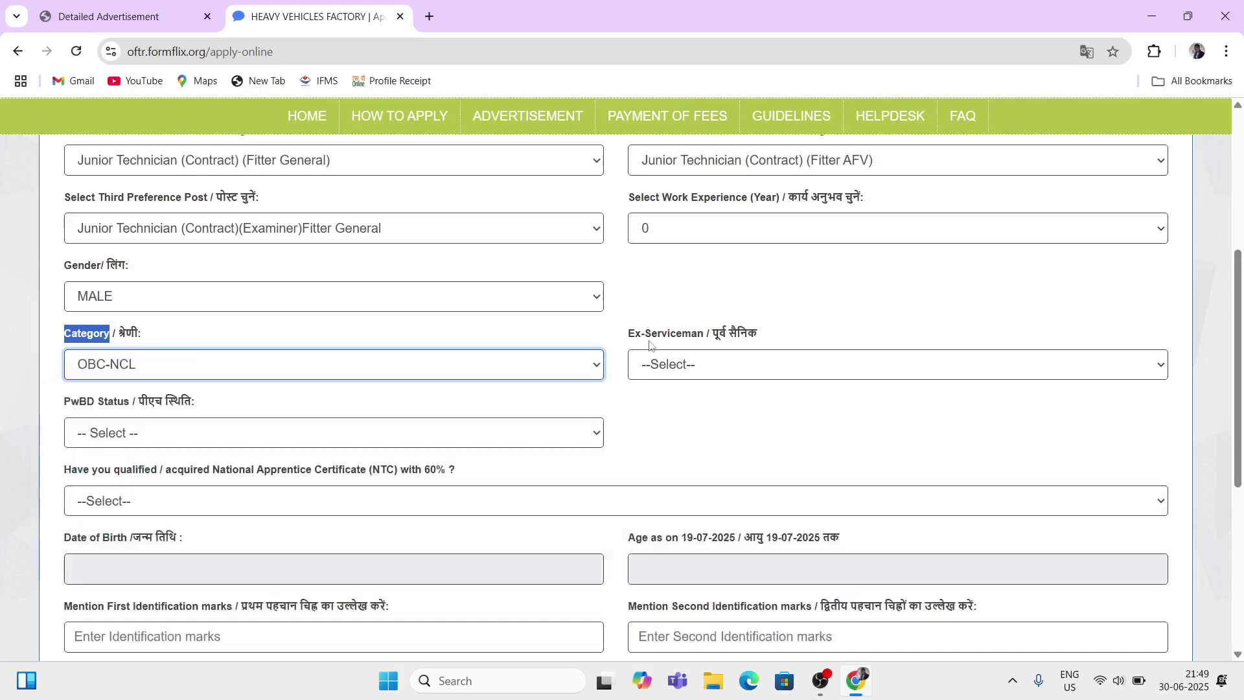
# Step: Answer NO for both Ex-Serviceman and PwBD Status
pyautogui.moveTo(636, 334); pyautogui.dragTo(712, 336)
pyautogui.click(720, 365)
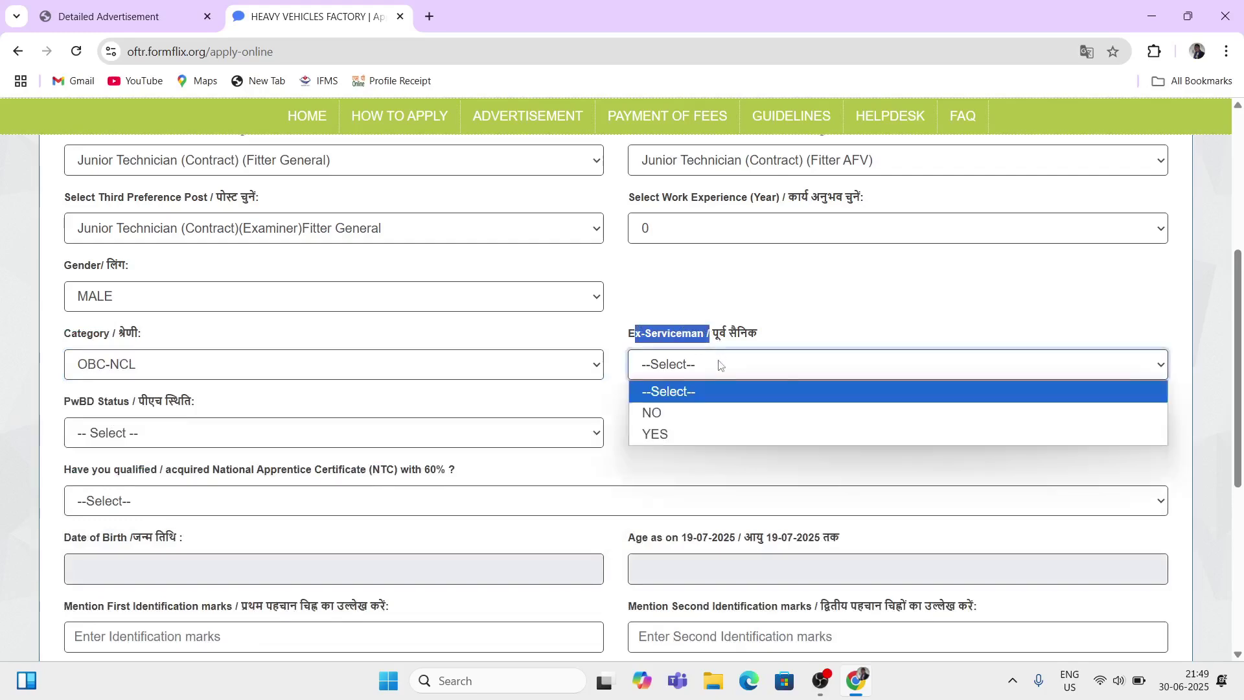
pyautogui.click(650, 413)
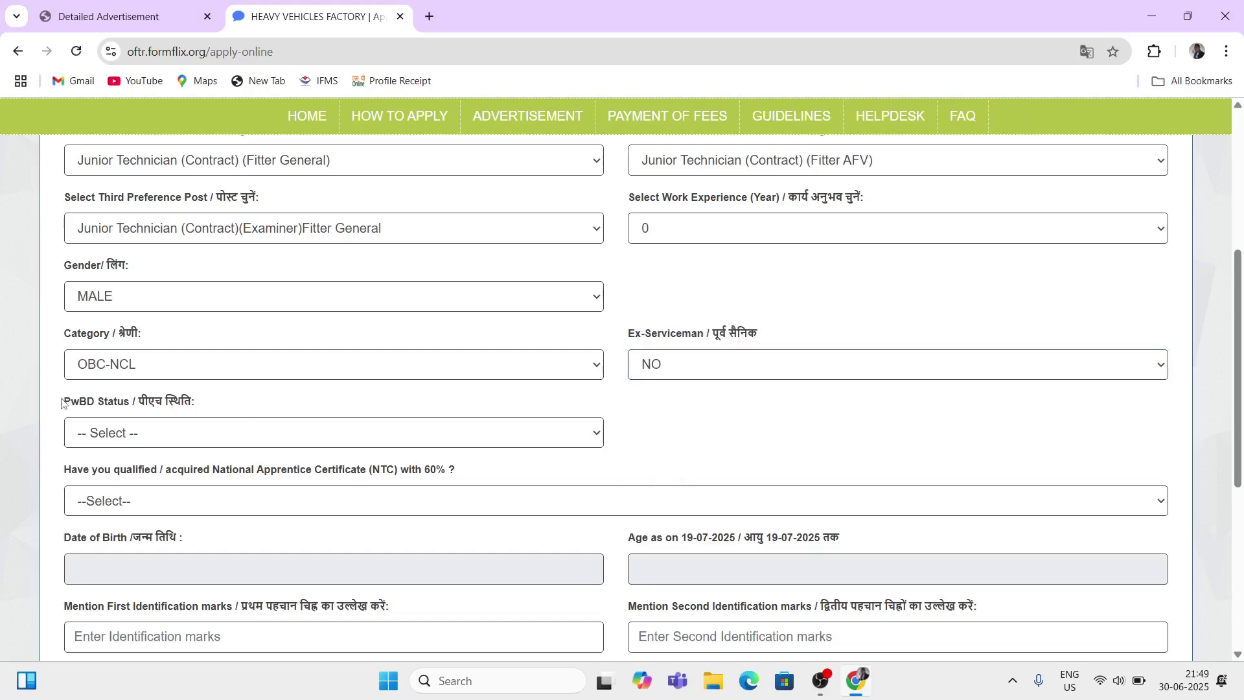
pyautogui.moveTo(62, 403); pyautogui.dragTo(150, 415)
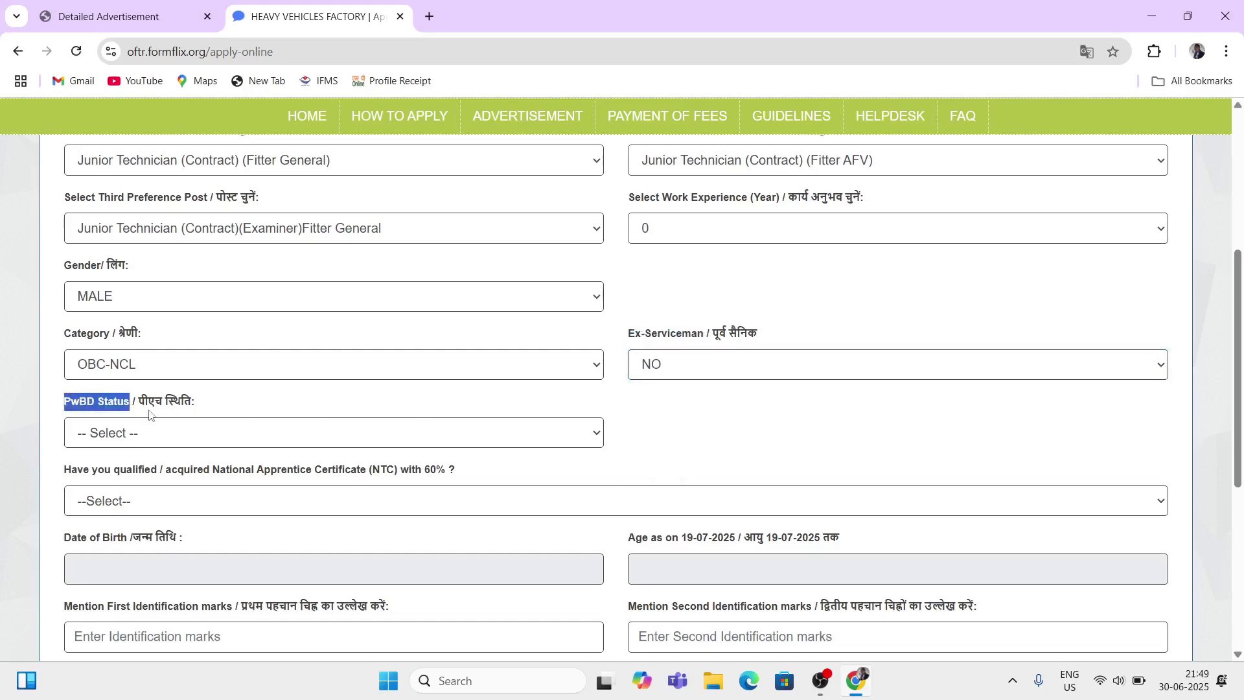
pyautogui.click(159, 435)
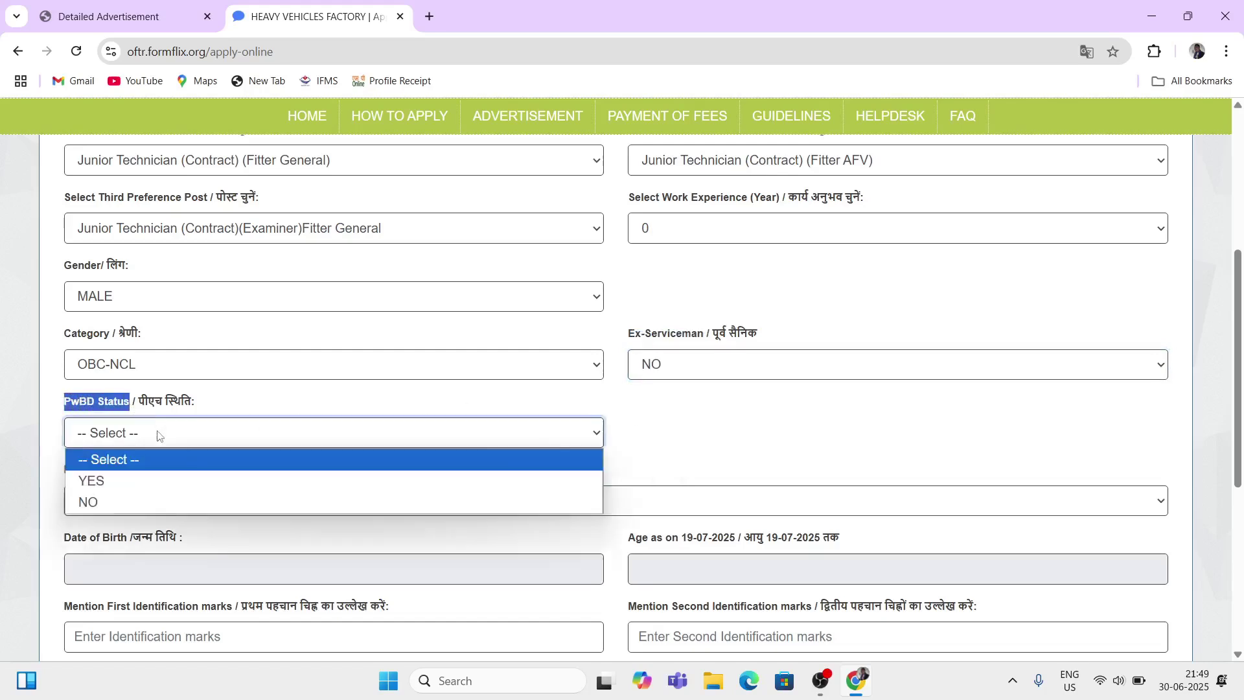
pyautogui.click(102, 503)
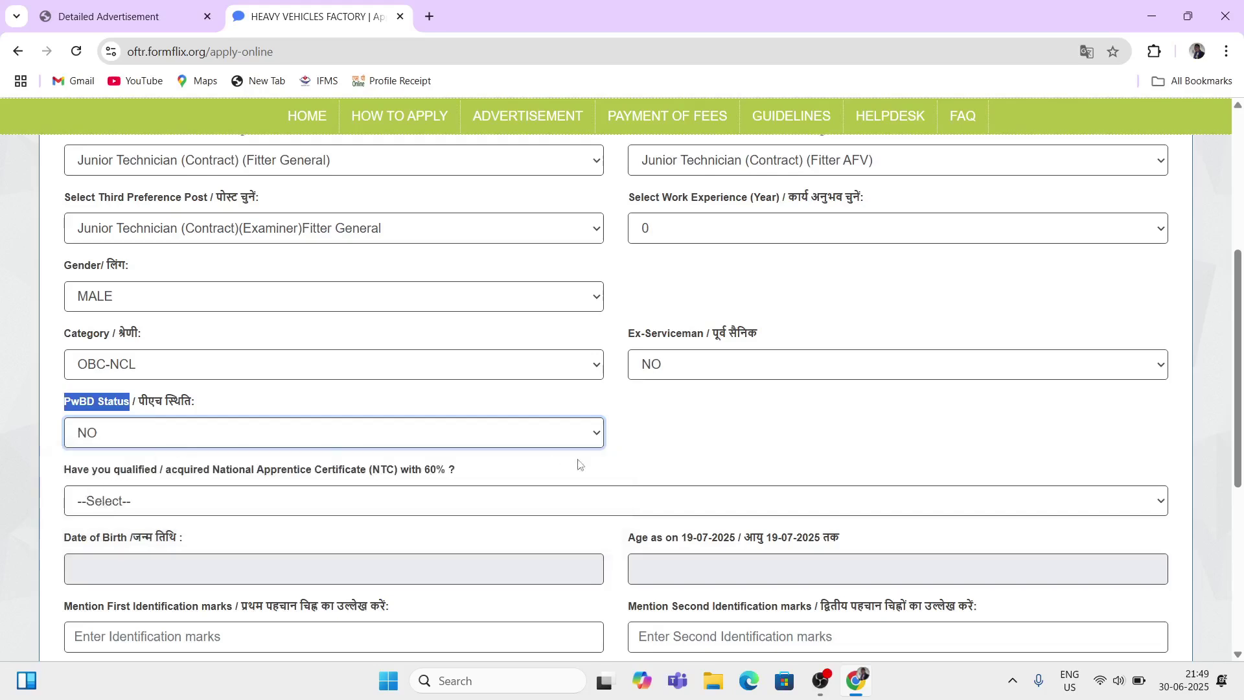
pyautogui.click(596, 468)
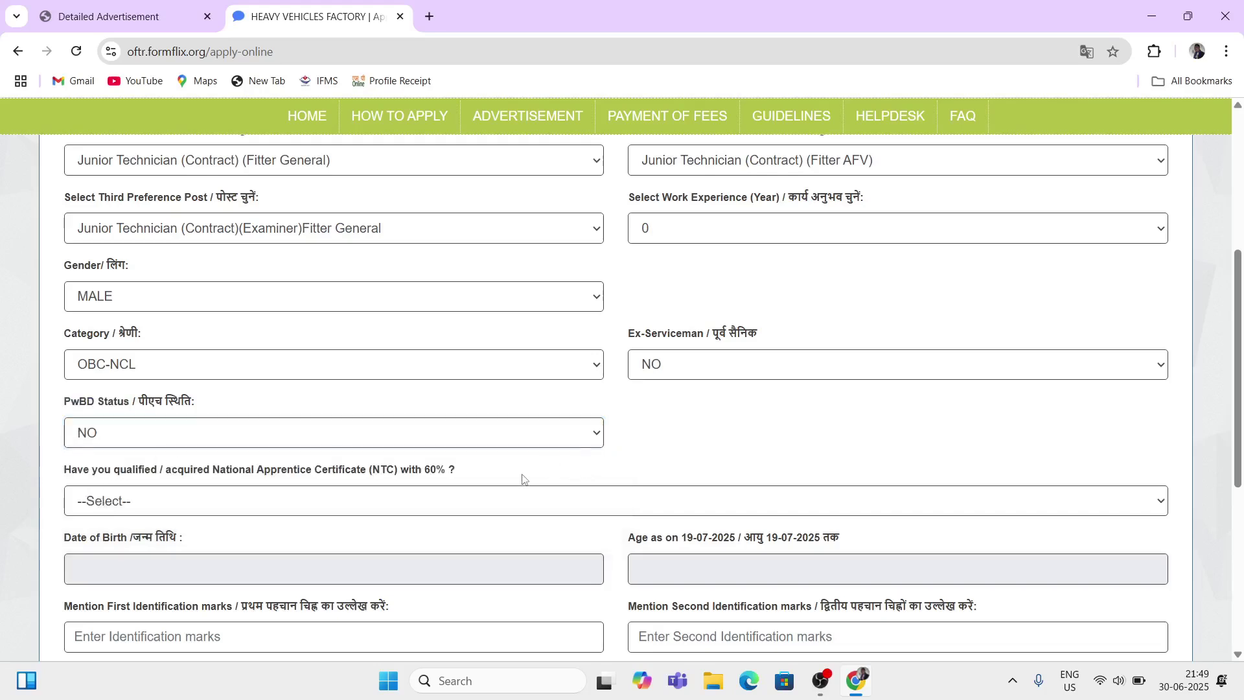
pyautogui.scroll(-1, 524, 478)
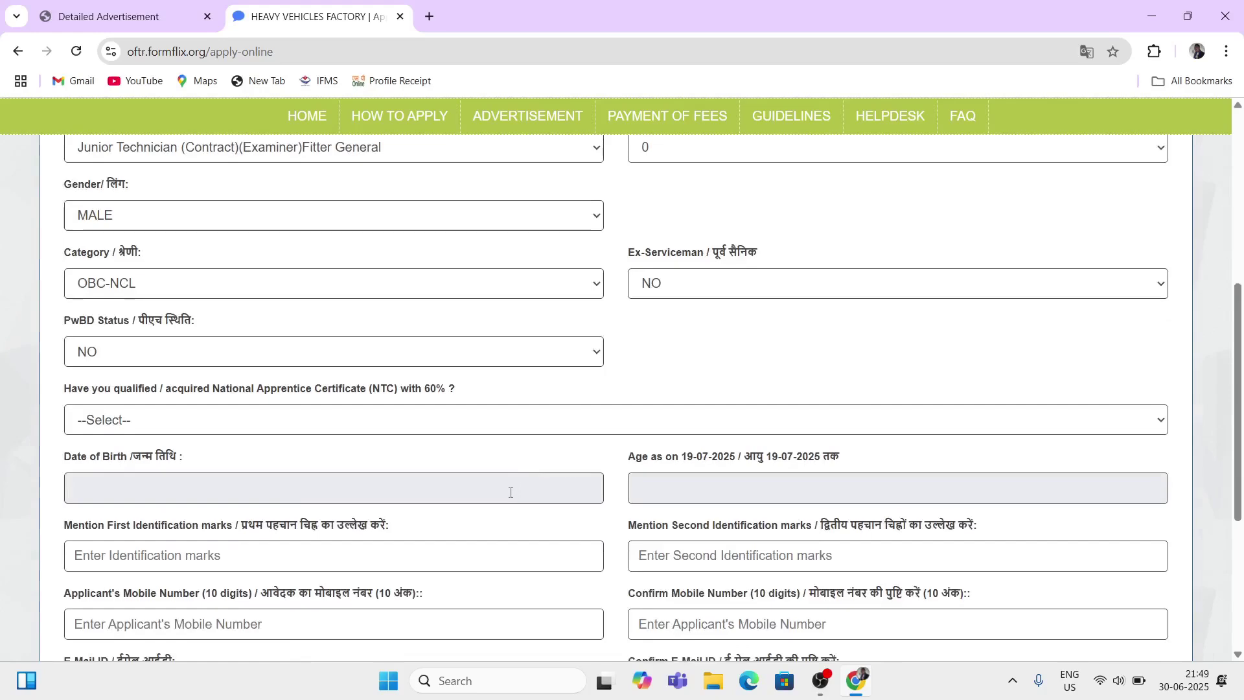
# Step: Answer YES to the NTC 60% qualification question, briefly switching it to NO and back
pyautogui.click(94, 418)
pyautogui.click(138, 389)
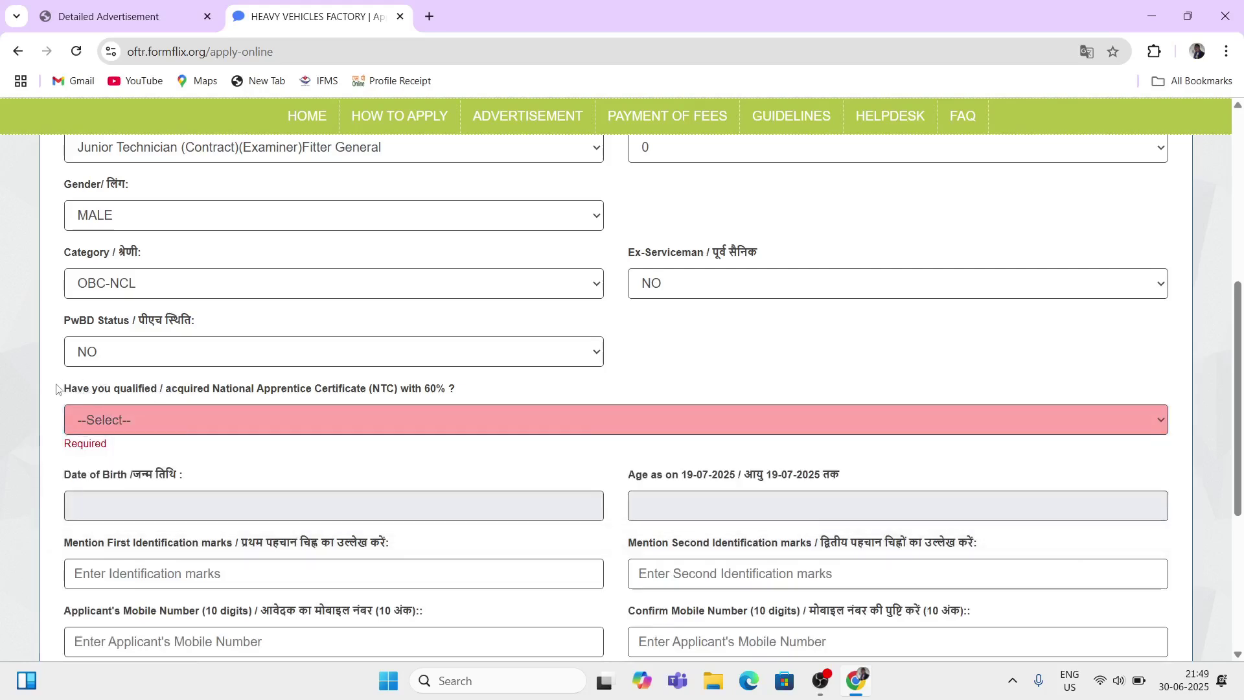
pyautogui.moveTo(56, 389); pyautogui.dragTo(347, 406)
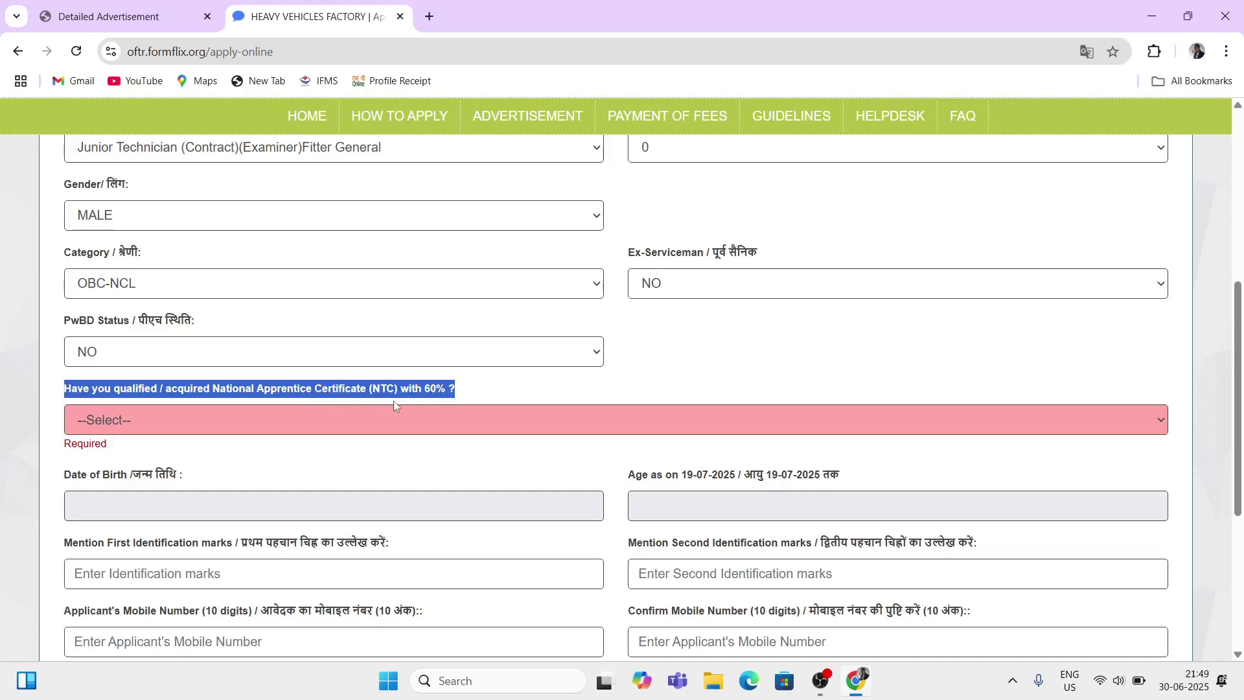
pyautogui.moveTo(394, 401); pyautogui.dragTo(454, 404)
pyautogui.click(434, 407)
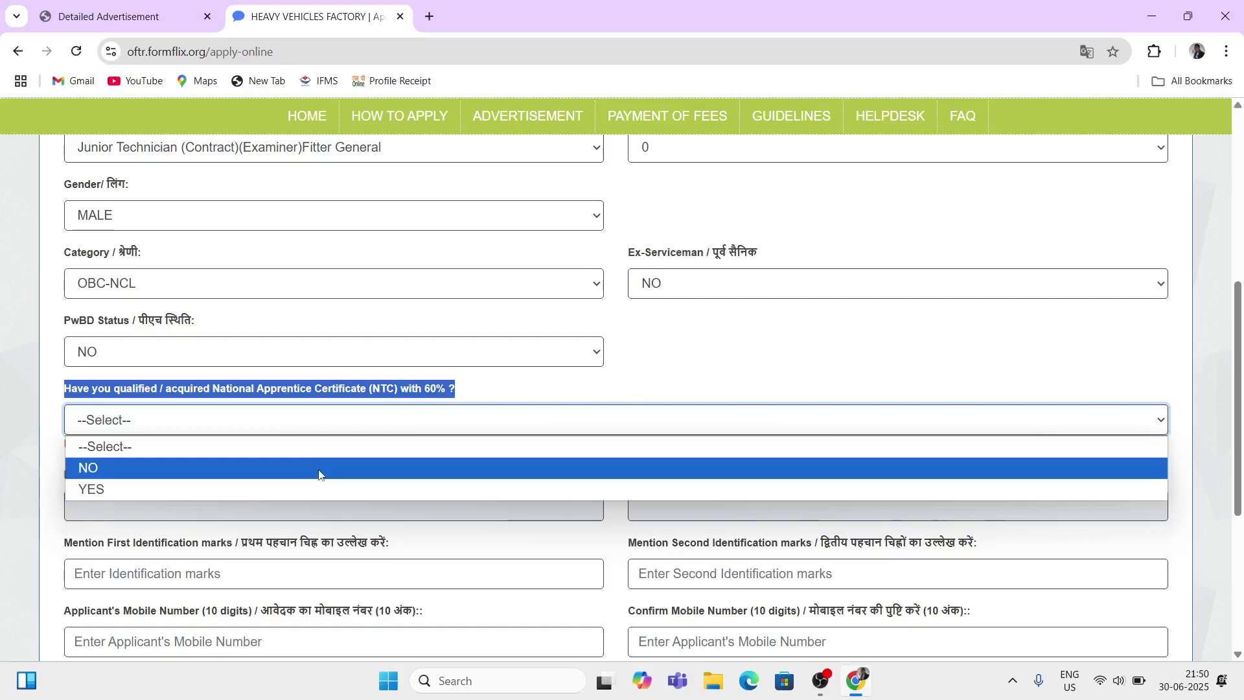
pyautogui.click(320, 490)
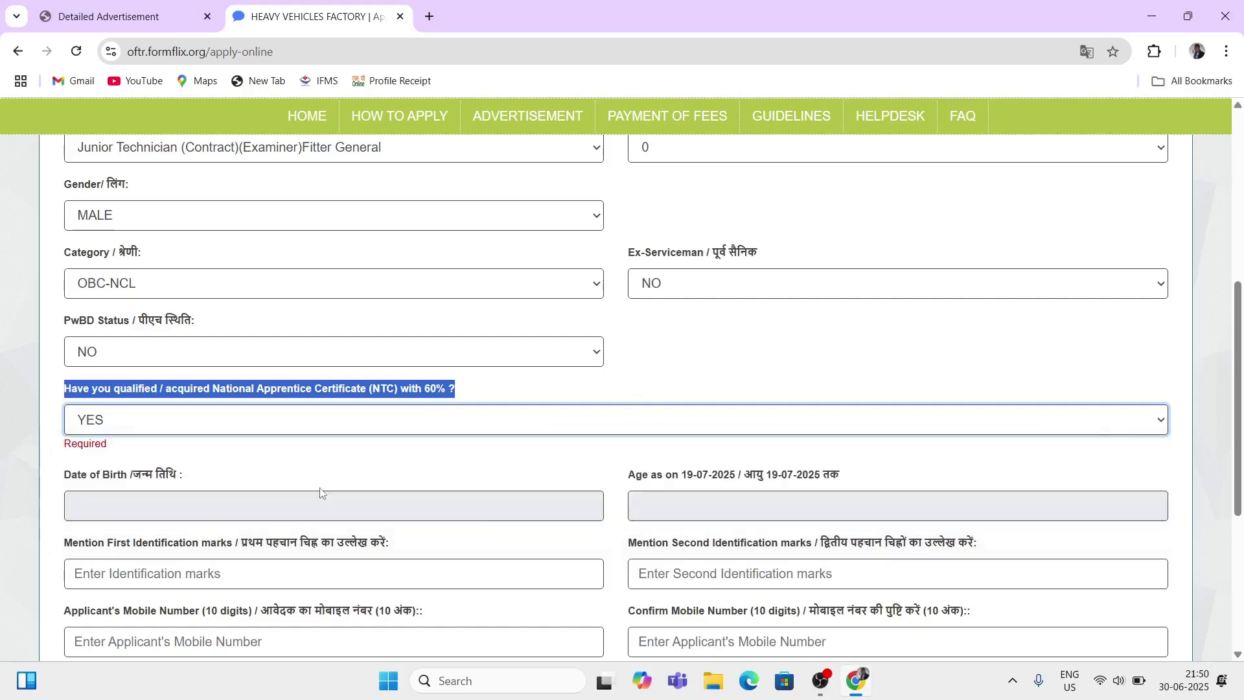
pyautogui.click(313, 427)
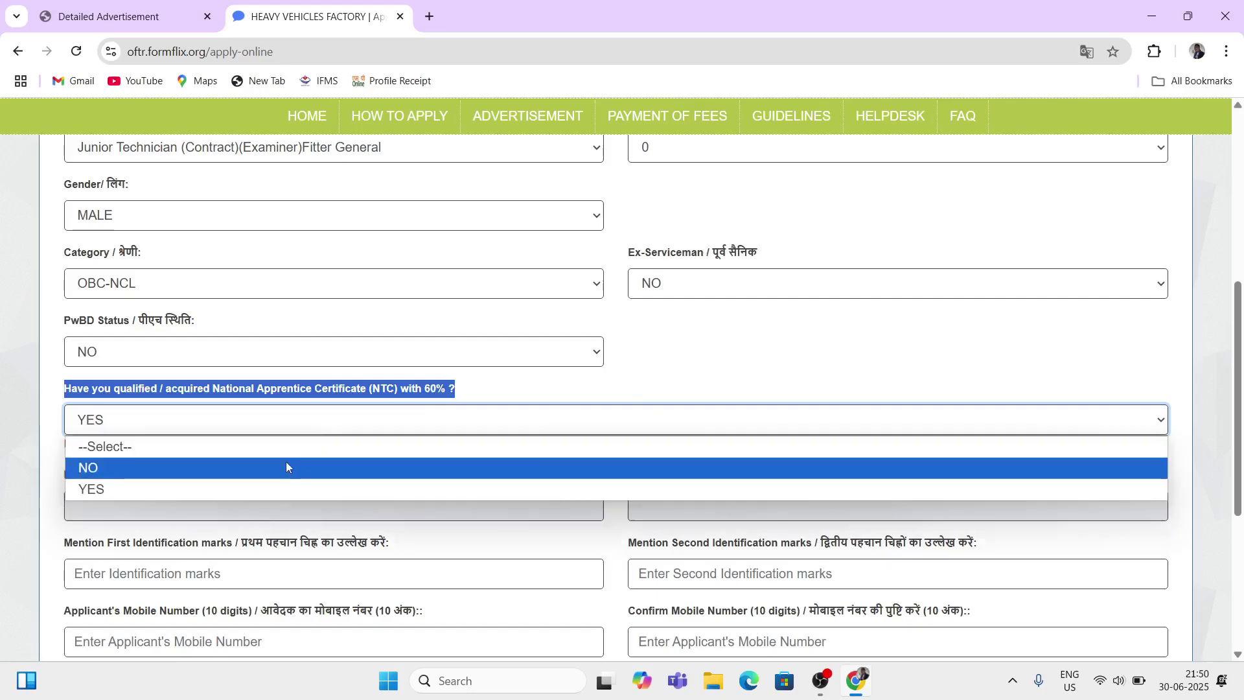
pyautogui.click(285, 462)
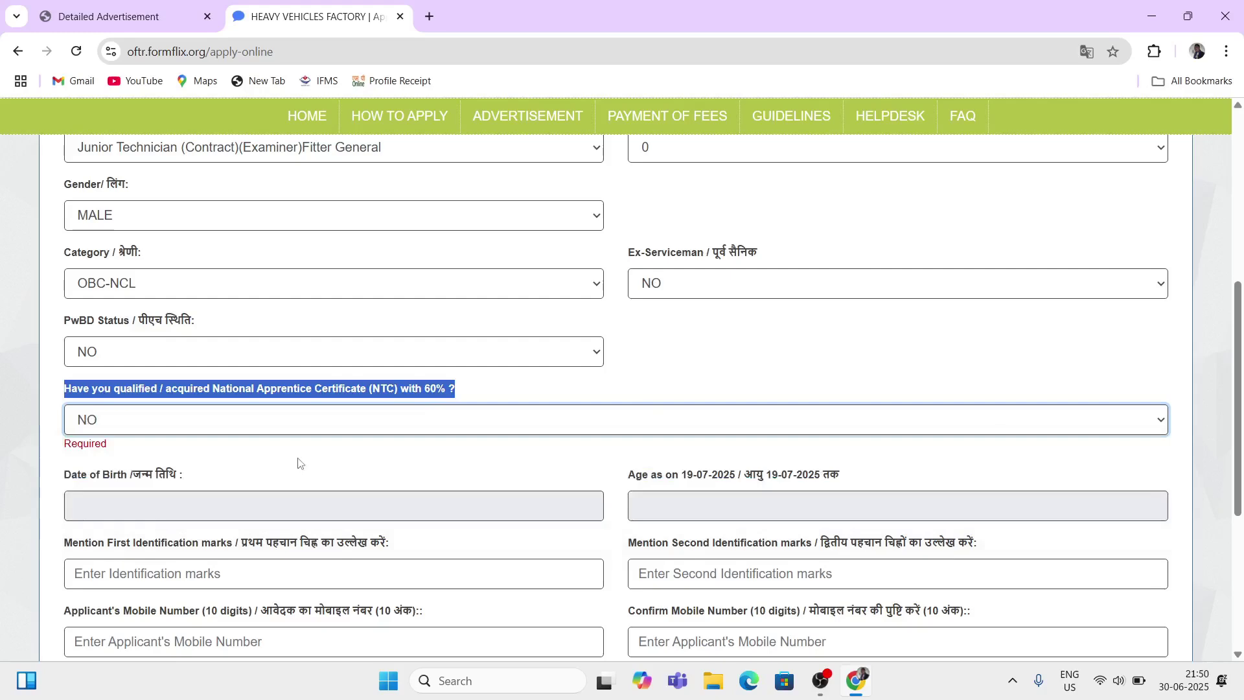
pyautogui.click(287, 430)
pyautogui.click(289, 487)
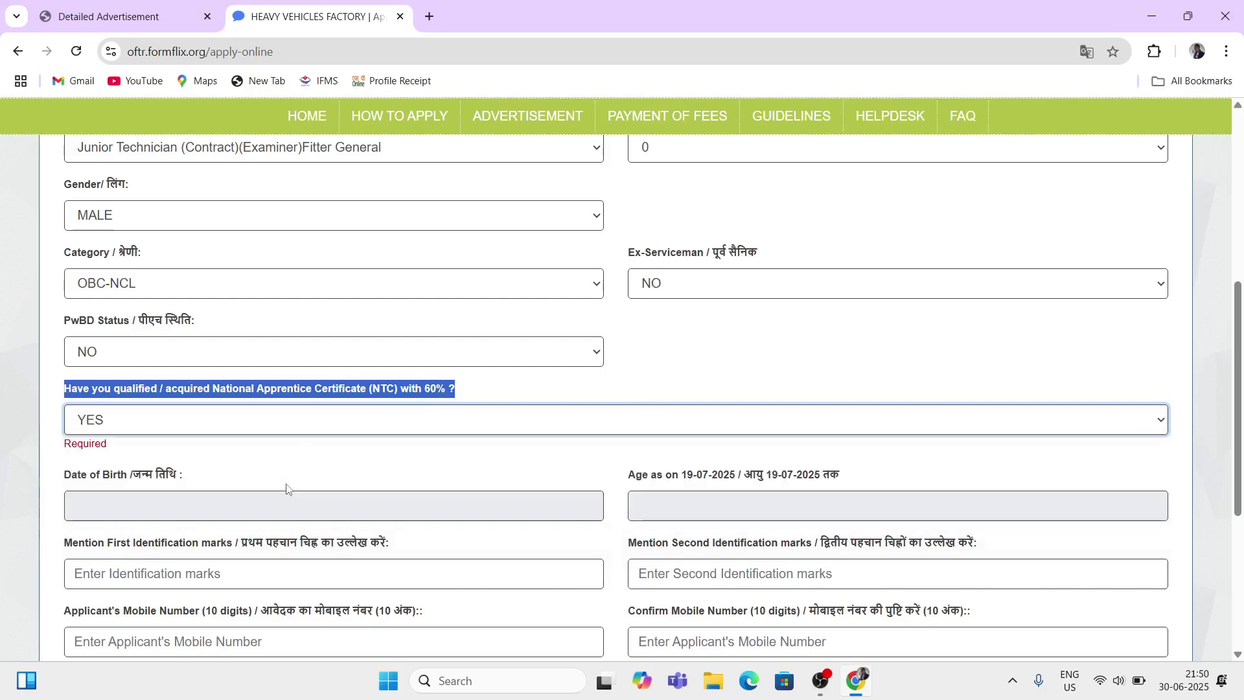
# Step: Pick 11 July 2000 as the date of birth in the calendar
pyautogui.scroll(-1, 140, 412)
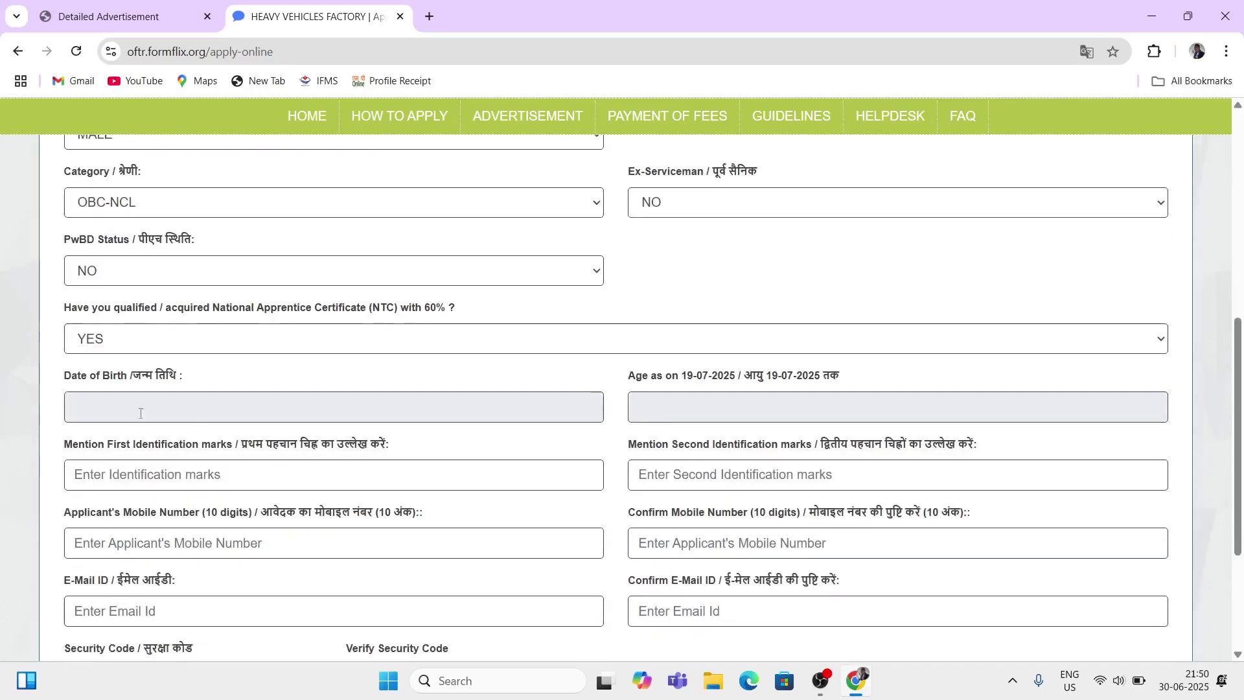
pyautogui.moveTo(71, 376); pyautogui.dragTo(141, 377)
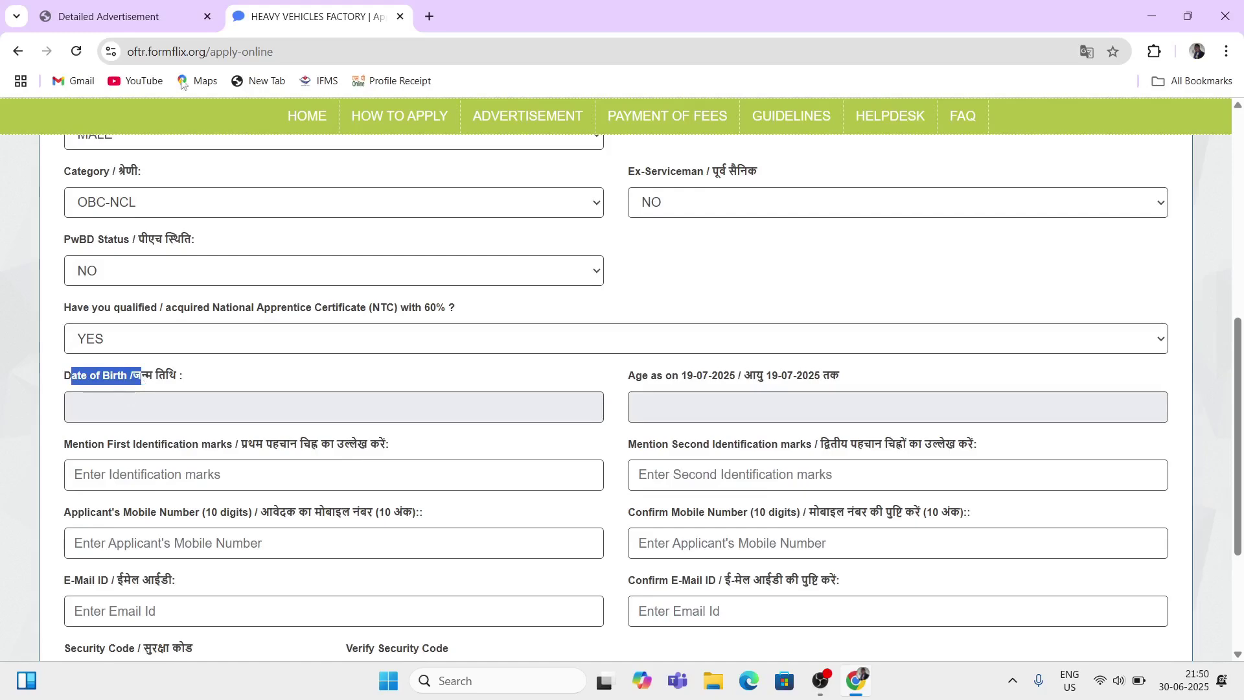
pyautogui.click(166, 401)
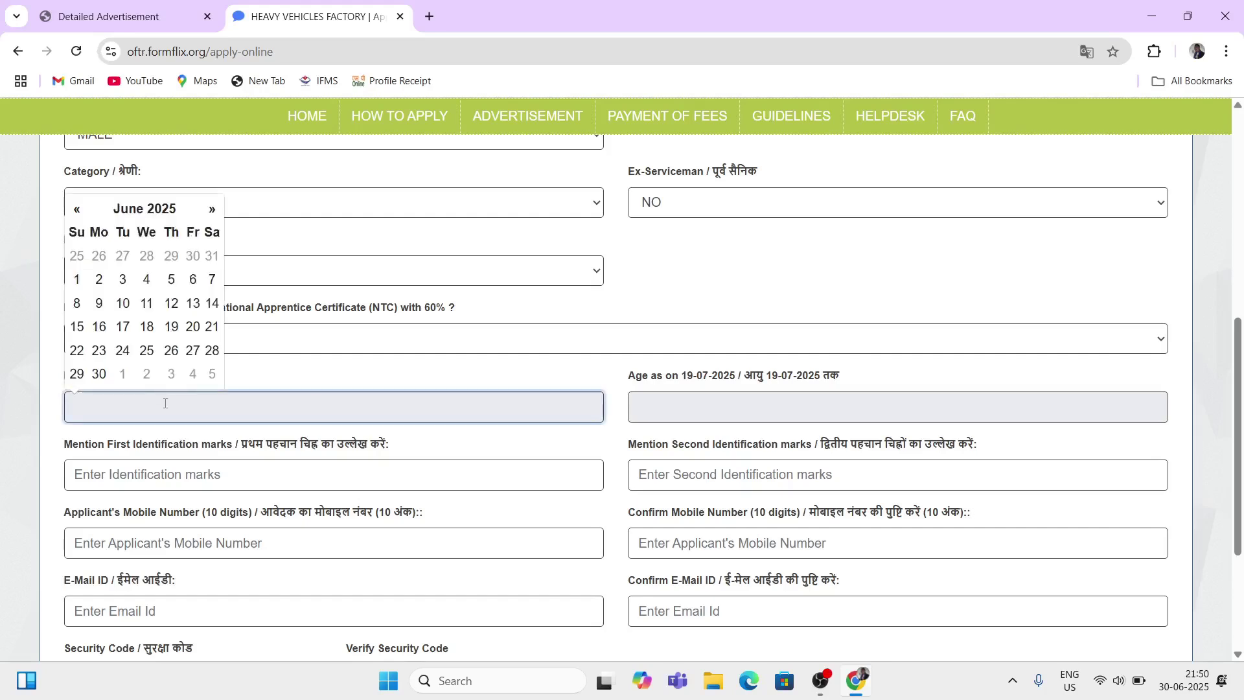
pyautogui.click(159, 208)
pyautogui.click(143, 235)
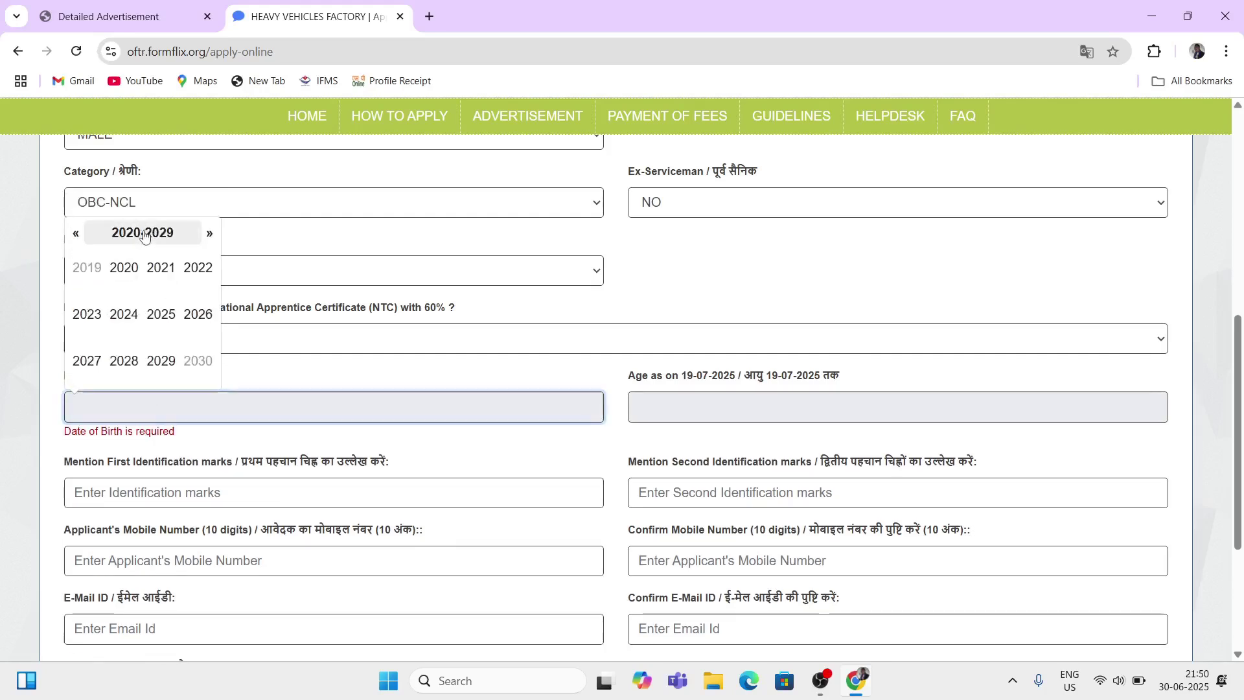
pyautogui.click(76, 234)
pyautogui.click(76, 233)
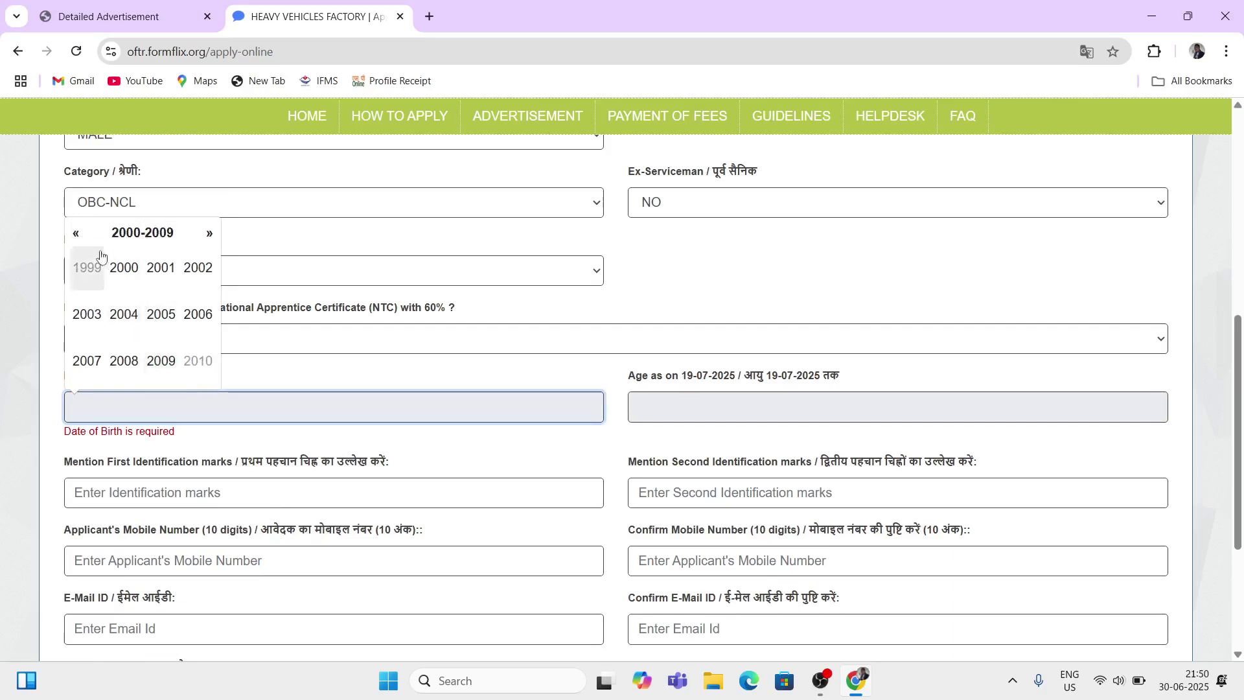
pyautogui.click(121, 267)
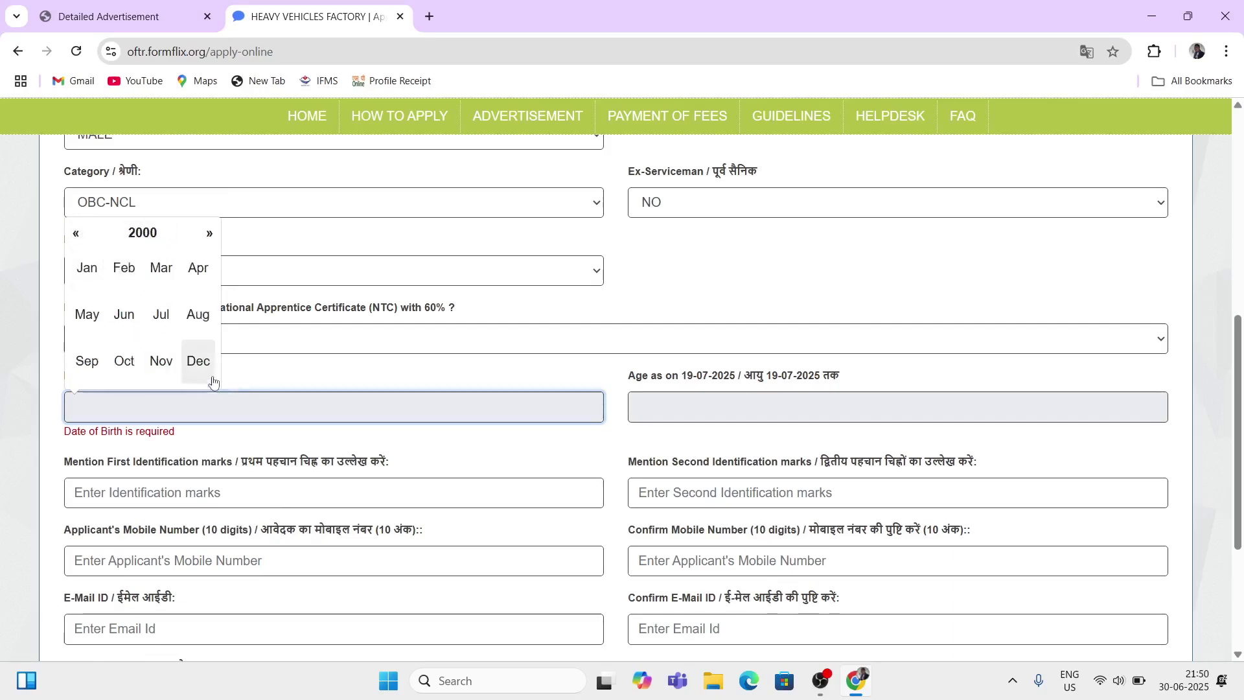
pyautogui.click(160, 319)
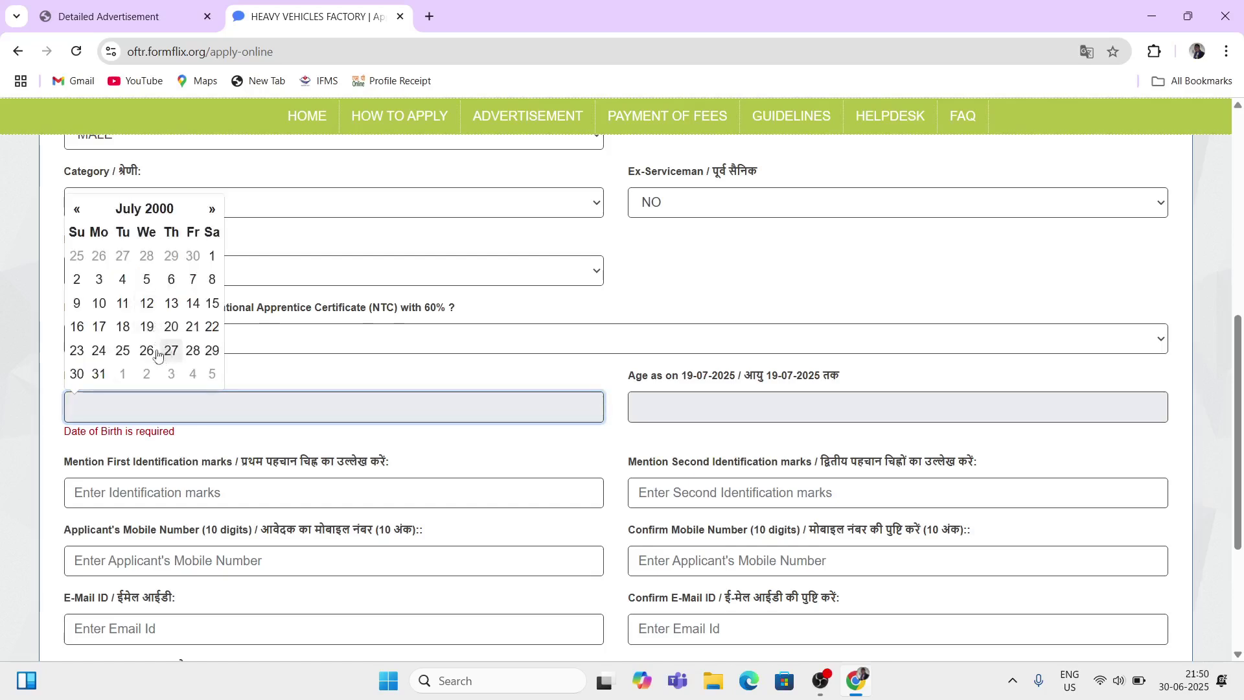
pyautogui.click(123, 303)
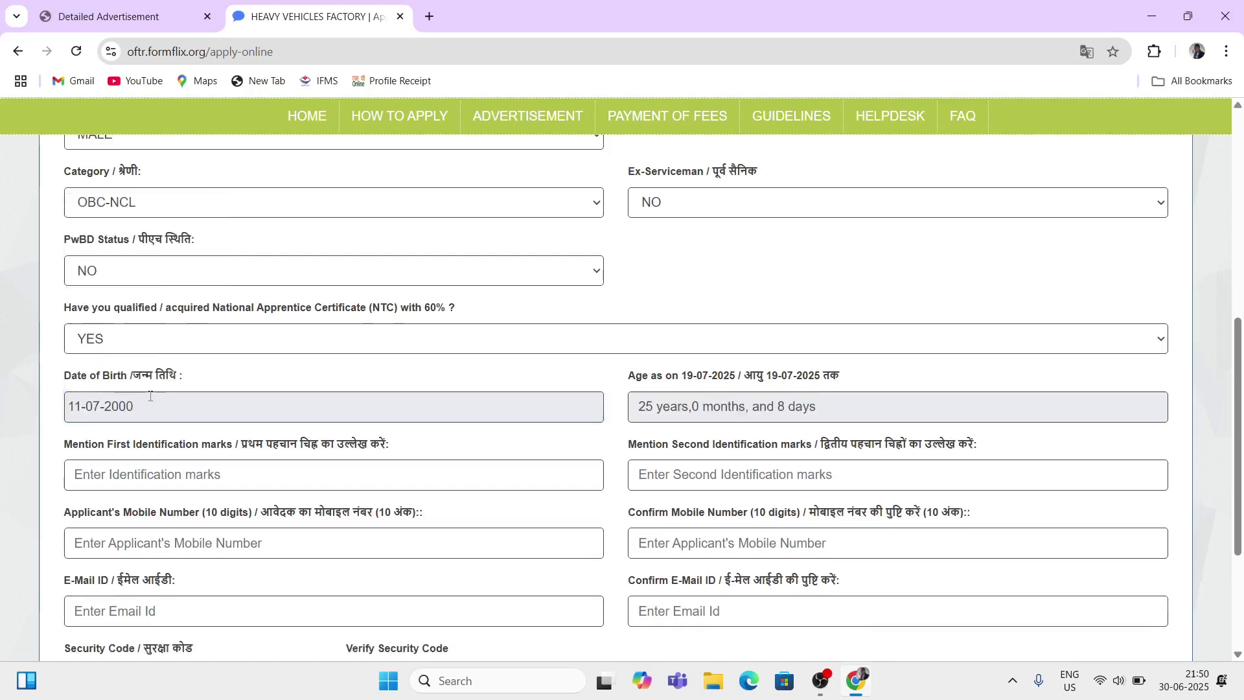
# Step: Confirm the date stays set and check the computed age of 25 years, 0 months, 8 days
pyautogui.click(130, 406)
pyautogui.click(262, 377)
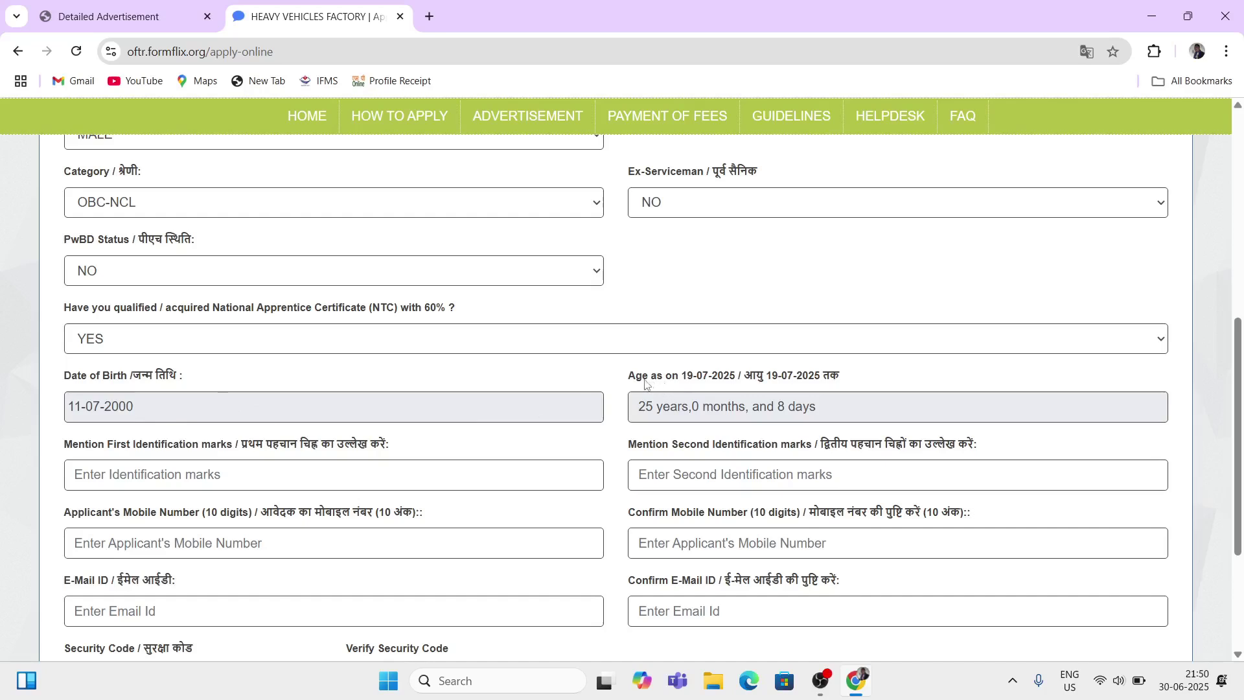
pyautogui.click(392, 406)
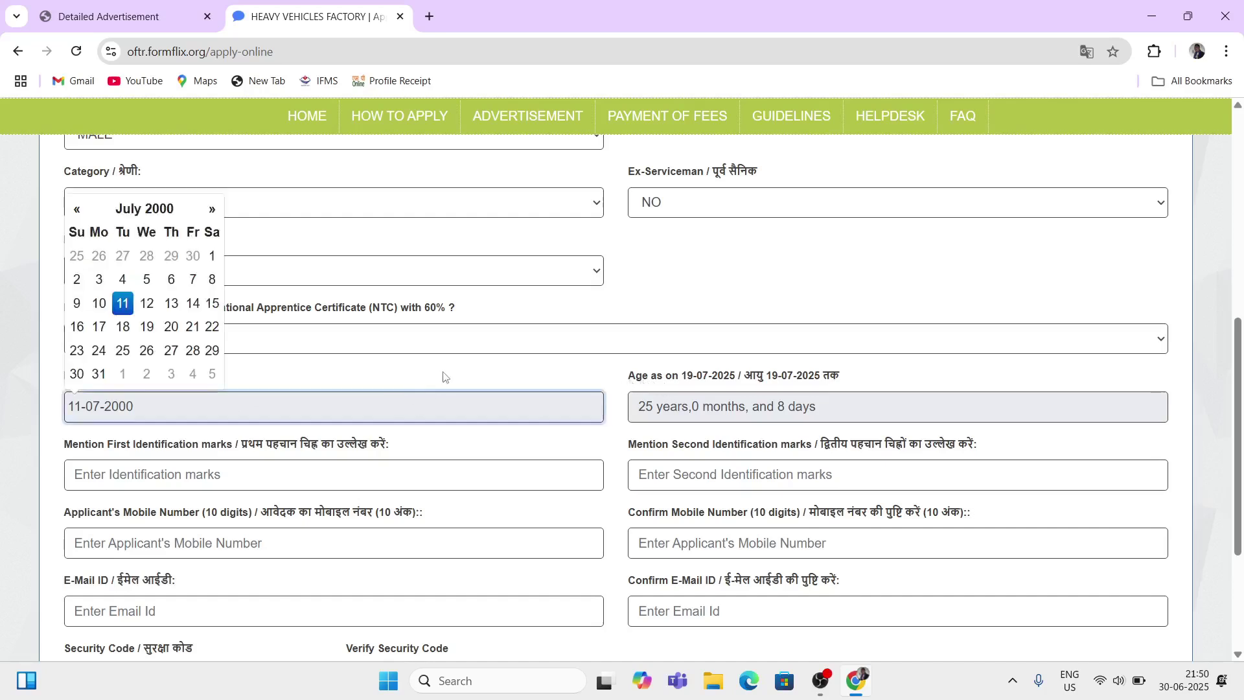
pyautogui.click(453, 374)
pyautogui.moveTo(630, 377); pyautogui.dragTo(736, 416)
pyautogui.click(612, 389)
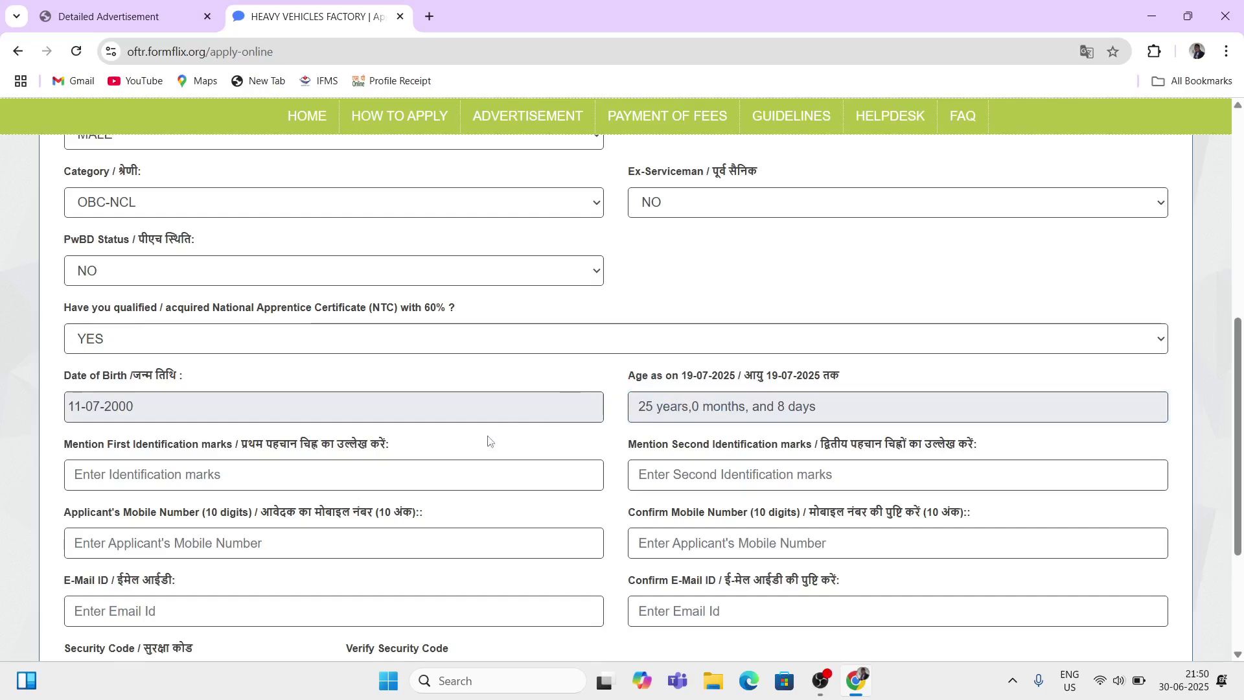
# Step: Enter MOLE ON FACE as the first identification mark
pyautogui.scroll(-1, 372, 415)
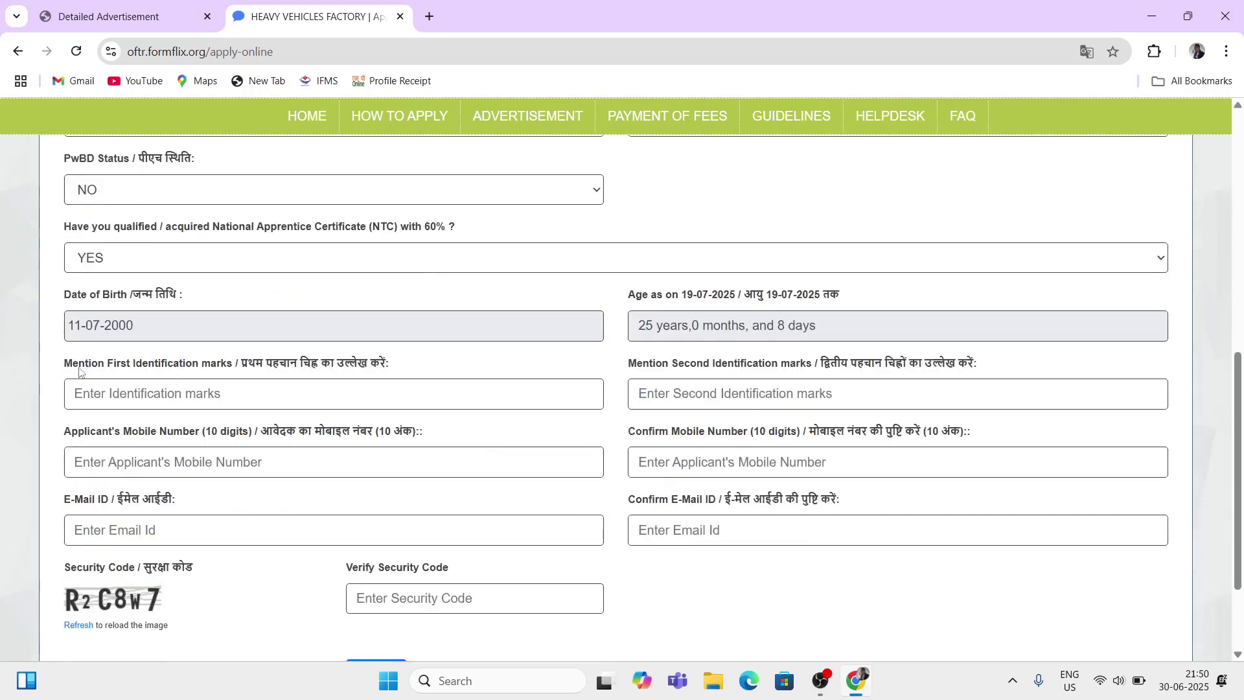
pyautogui.moveTo(68, 362); pyautogui.dragTo(234, 376)
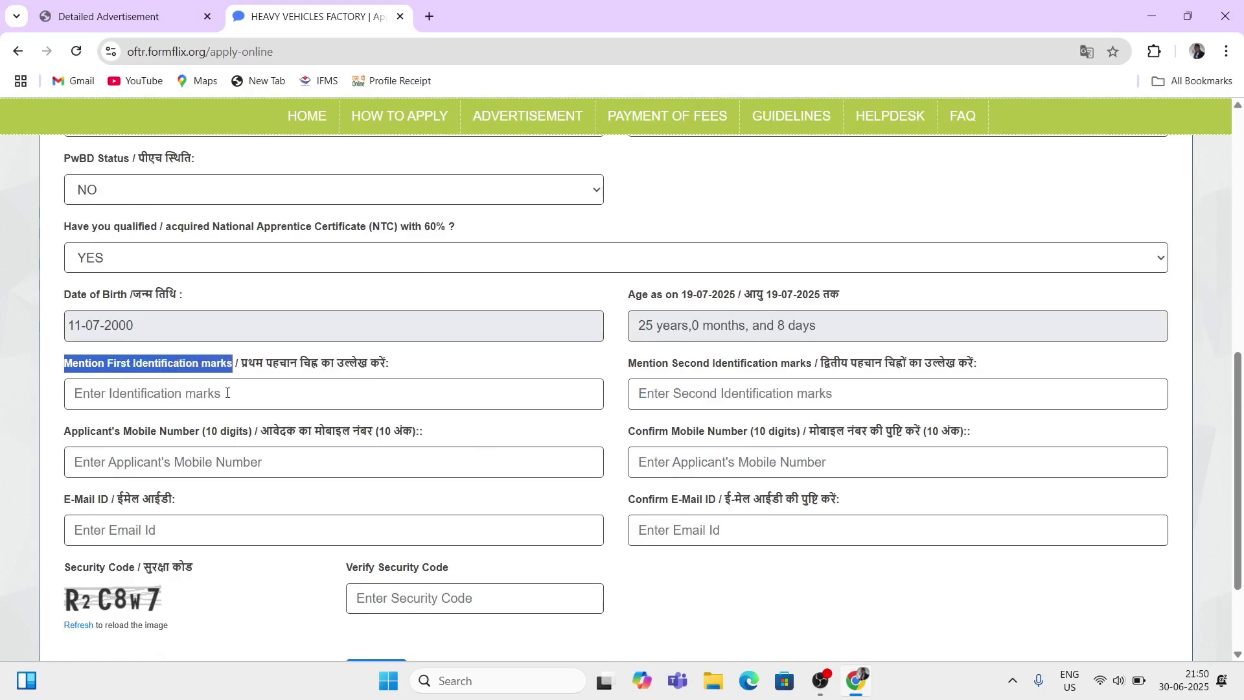
pyautogui.click(225, 400)
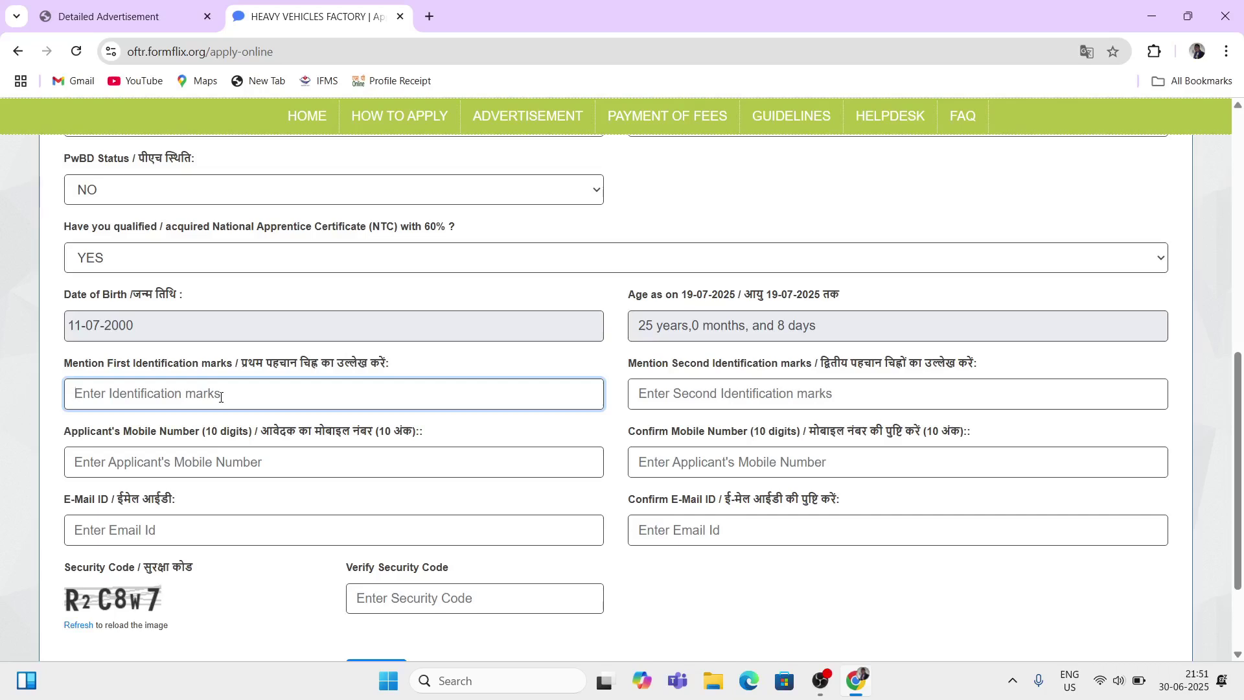
pyautogui.write('MOl')
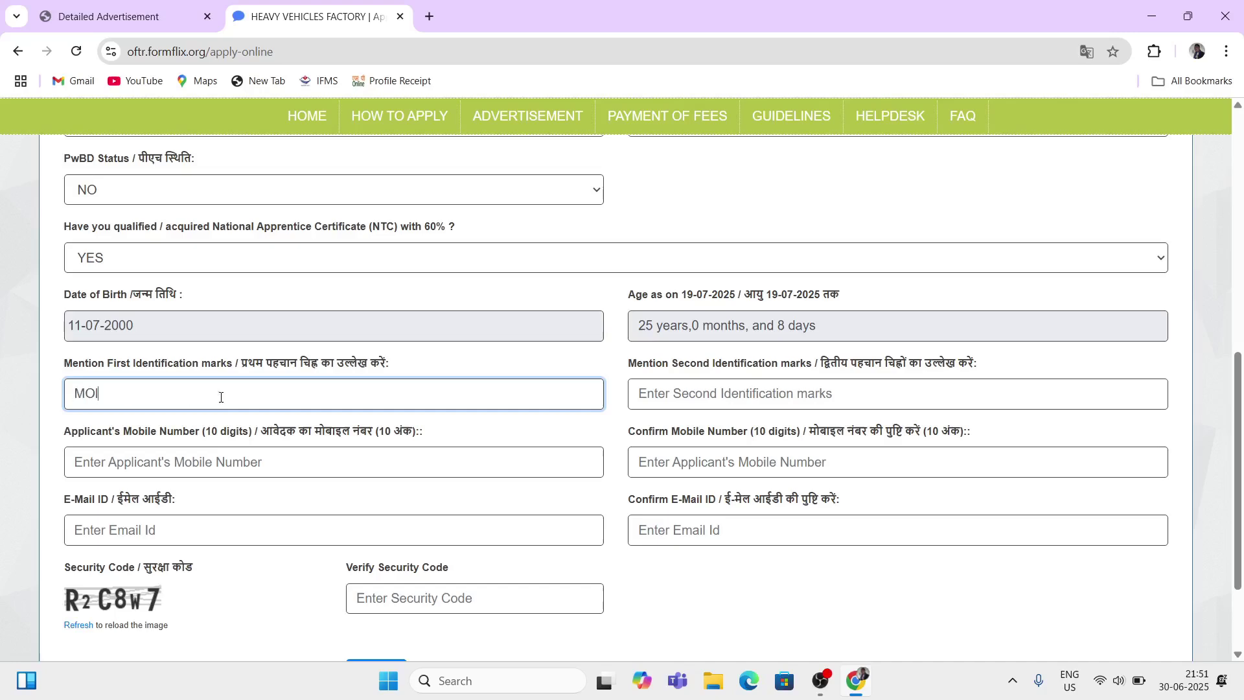
pyautogui.write('E ON FACE')
pyautogui.moveTo(104, 401); pyautogui.dragTo(483, 392)
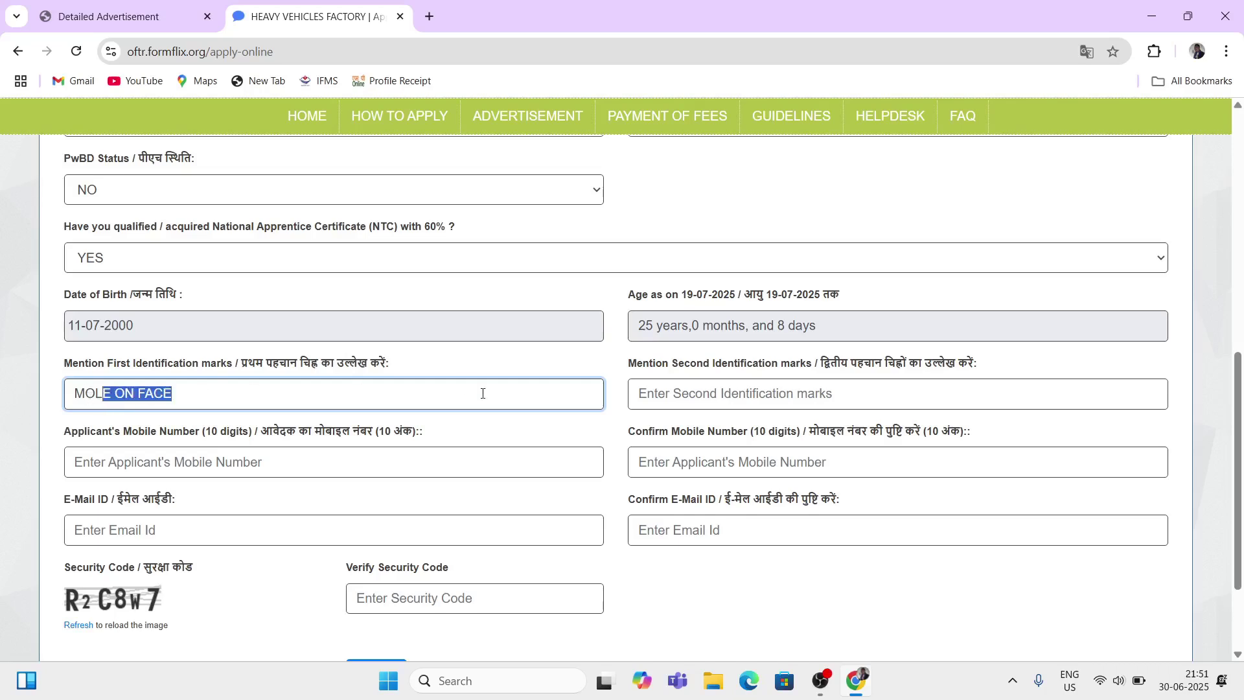
pyautogui.click(650, 370)
# Step: Enter MOLE ON SHOLDER as the second identification mark
pyautogui.moveTo(650, 371); pyautogui.dragTo(789, 364)
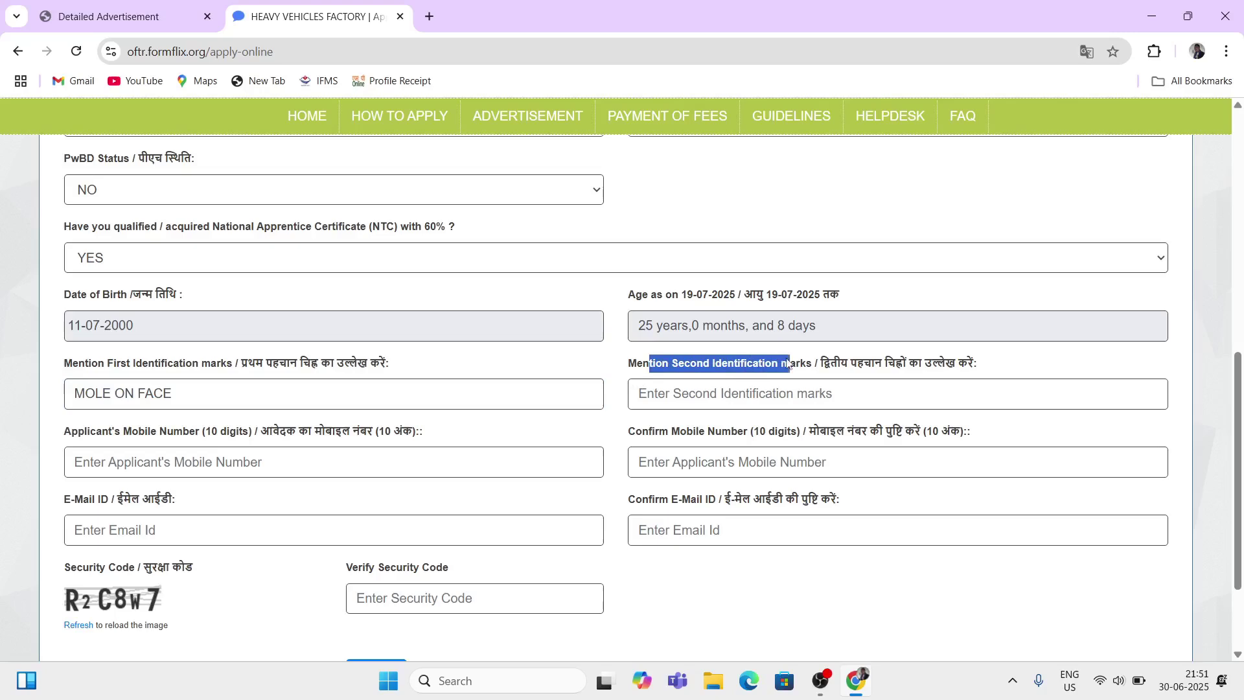
pyautogui.click(733, 394)
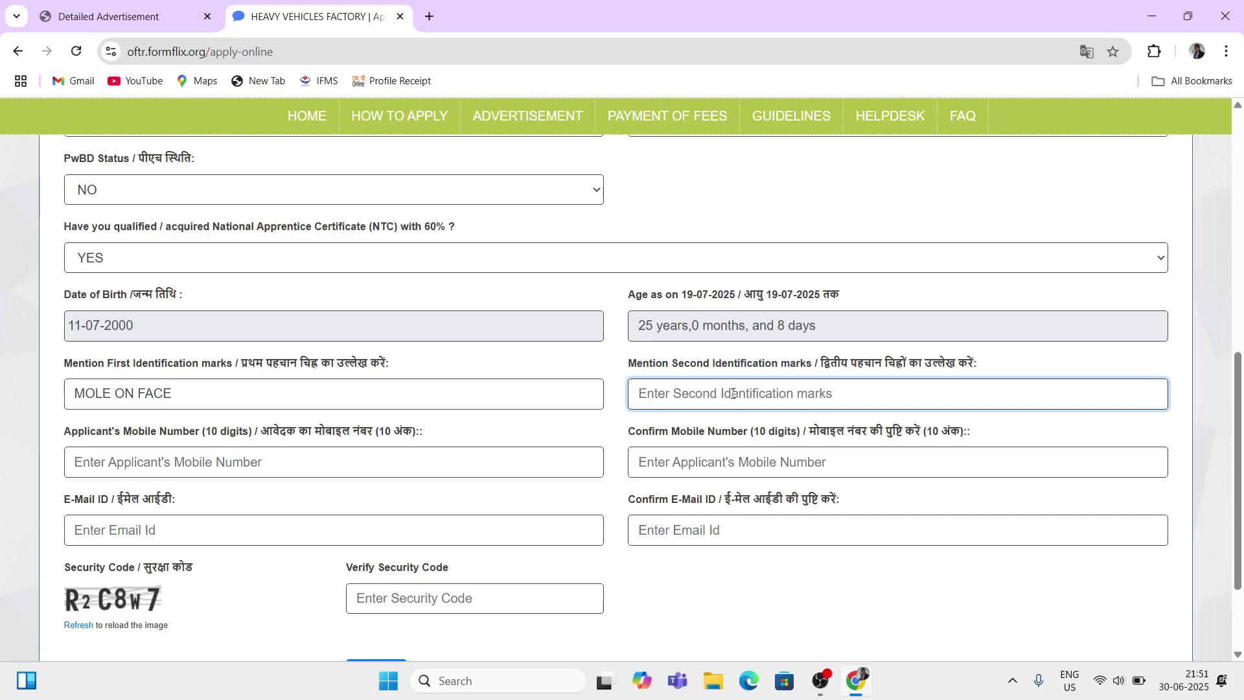
pyautogui.write('MOLe')
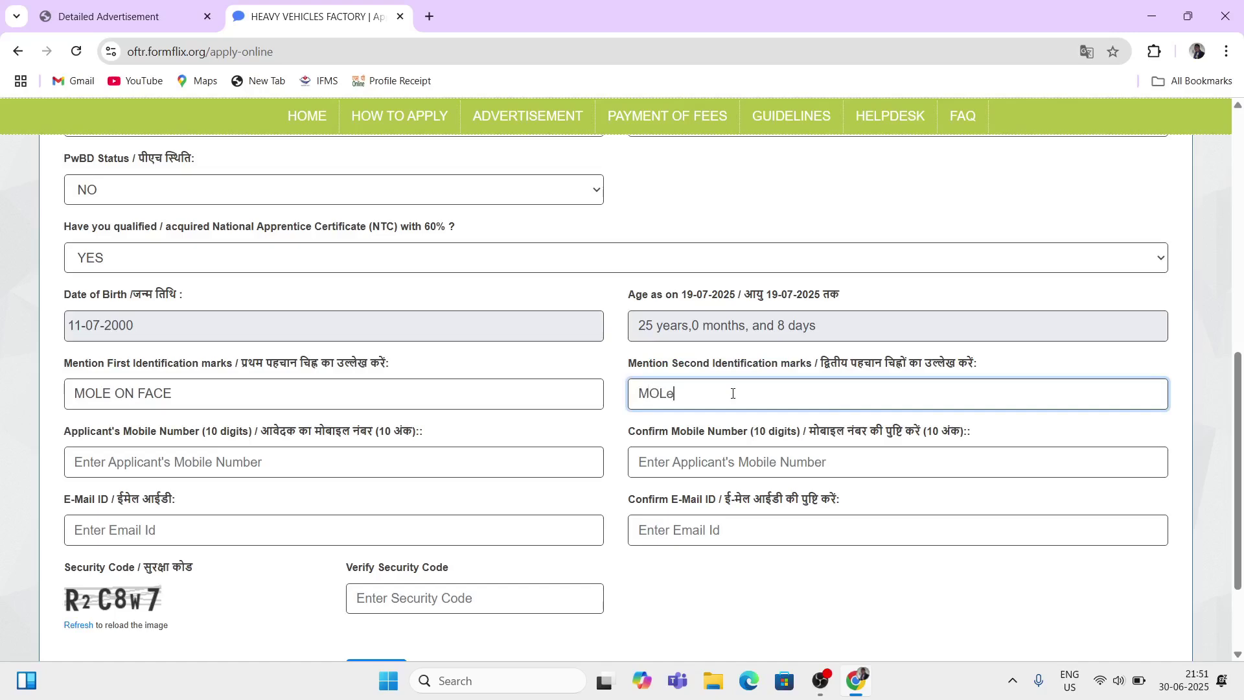
pyautogui.write(' ON SHolder')
pyautogui.moveTo(78, 434); pyautogui.dragTo(425, 433)
# Step: Enter the applicant's mobile number and its confirmation
pyautogui.click(192, 462)
pyautogui.write('987')
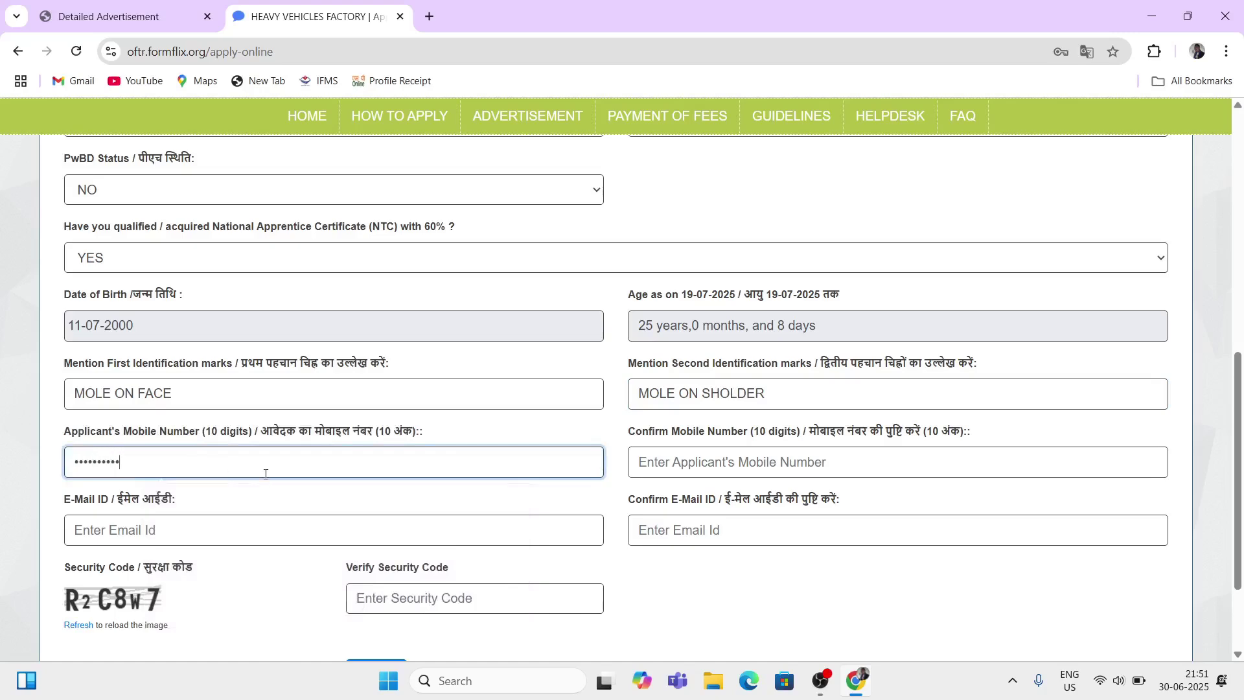
pyautogui.click(717, 465)
pyautogui.write('1111111111')
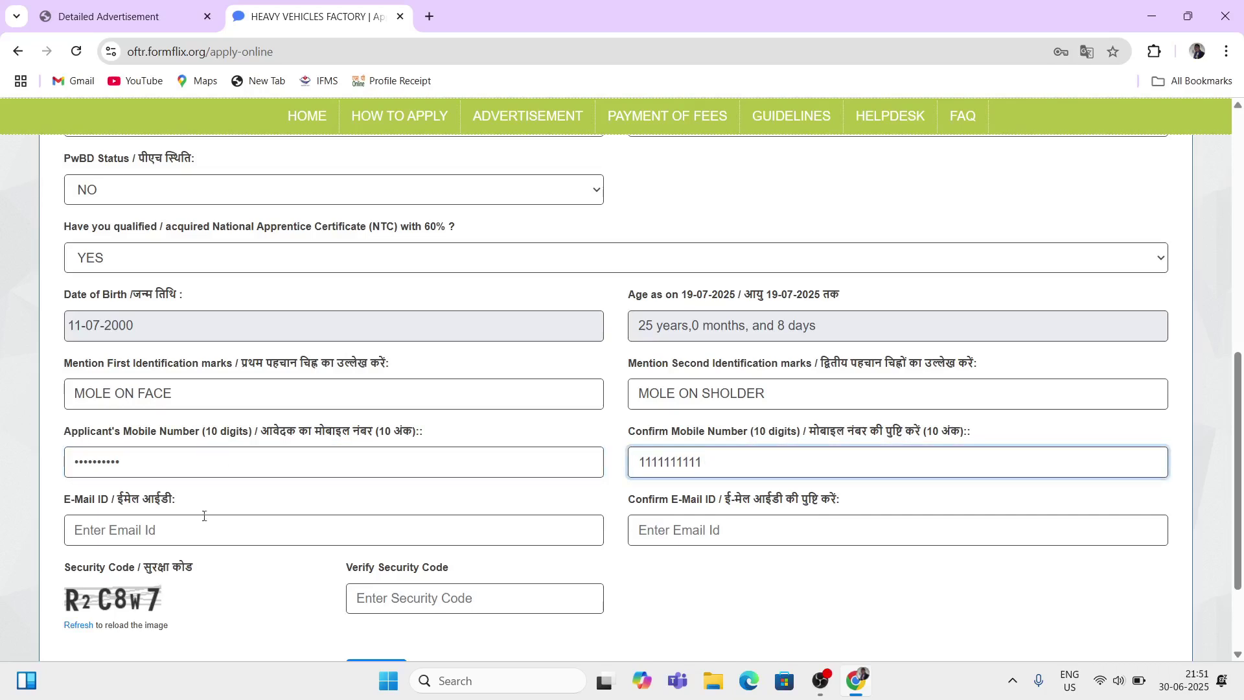
# Step: Fill in the applicant's e-mail address and the confirmation e-mail field
pyautogui.moveTo(67, 500); pyautogui.dragTo(155, 502)
pyautogui.click(112, 531)
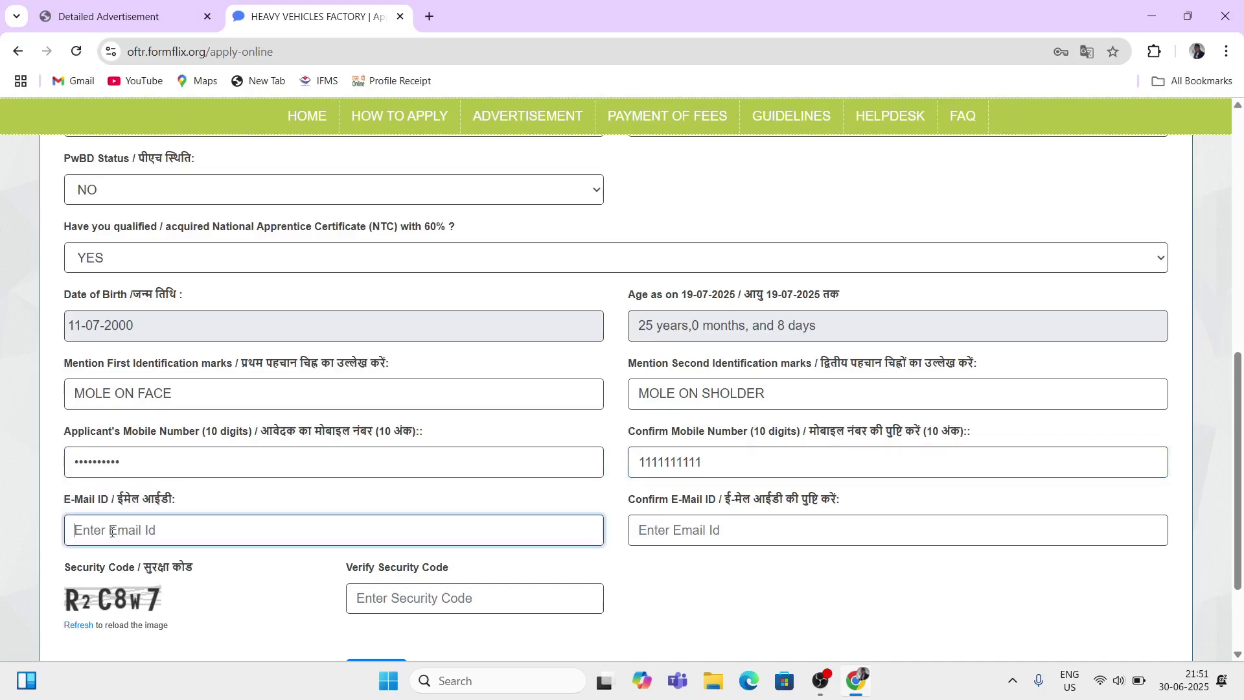
pyautogui.write('a')
pyautogui.click(674, 540)
pyautogui.write('EMail')
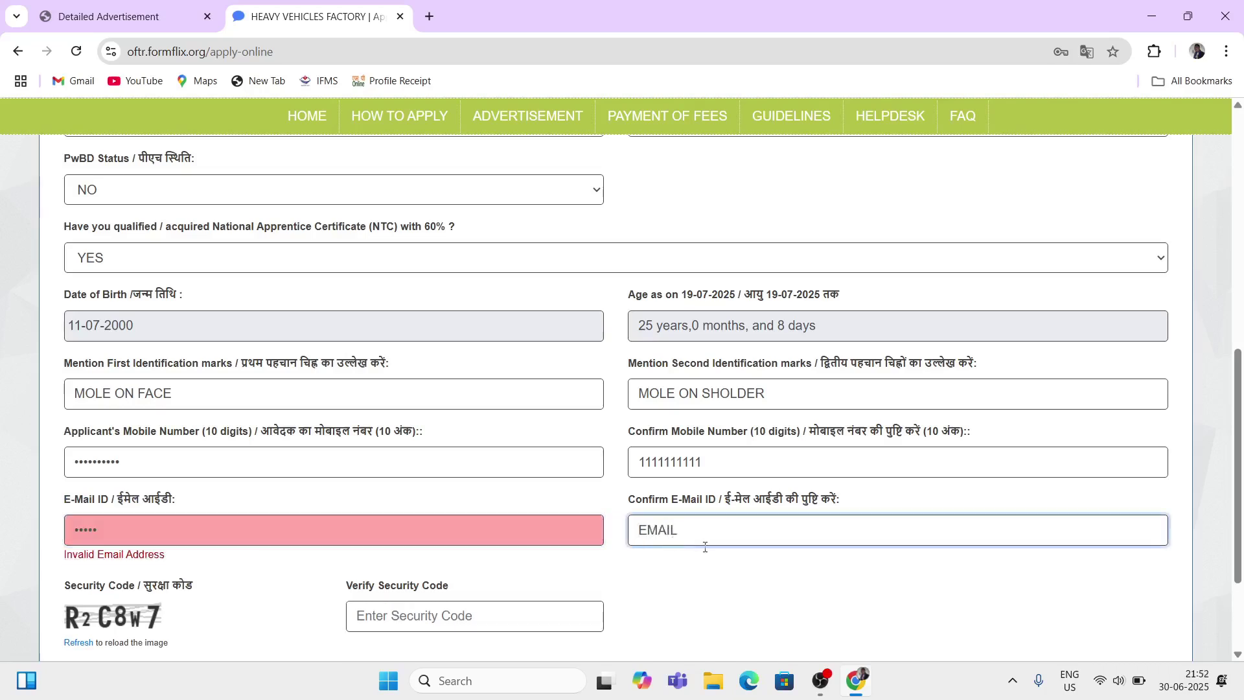
pyautogui.click(714, 565)
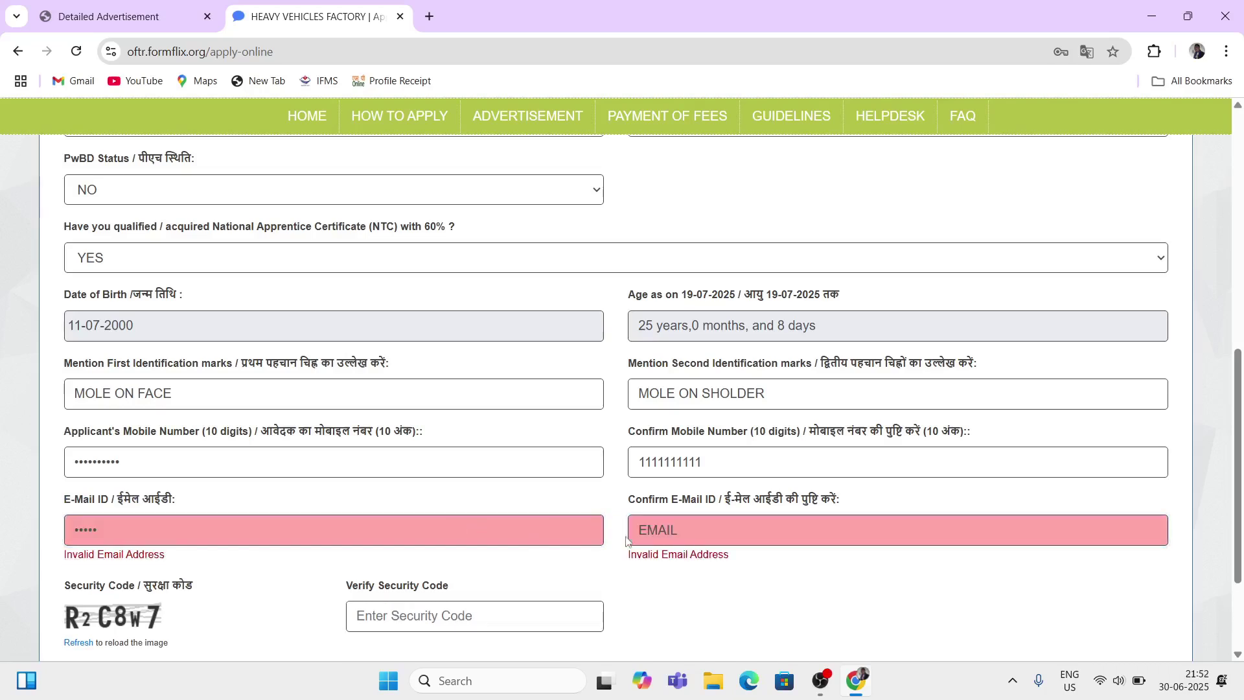
# Step: Start entering the security code below the contact fields
pyautogui.scroll(-2, 633, 570)
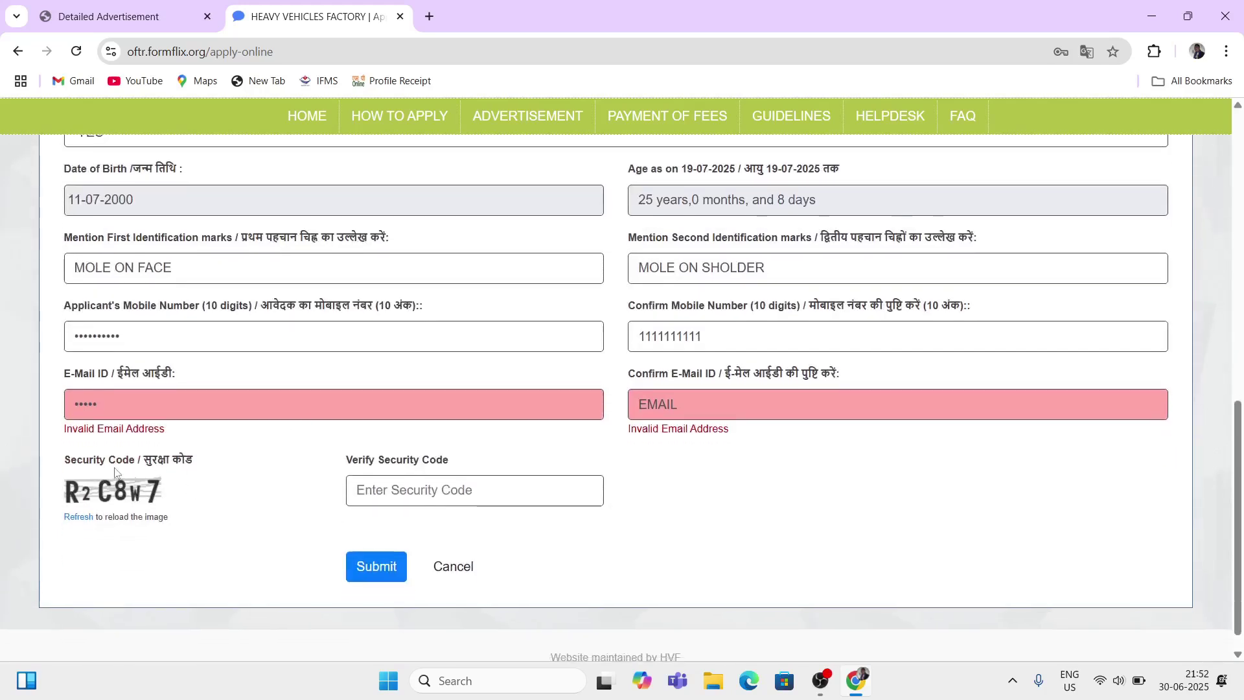
pyautogui.moveTo(82, 462); pyautogui.dragTo(157, 464)
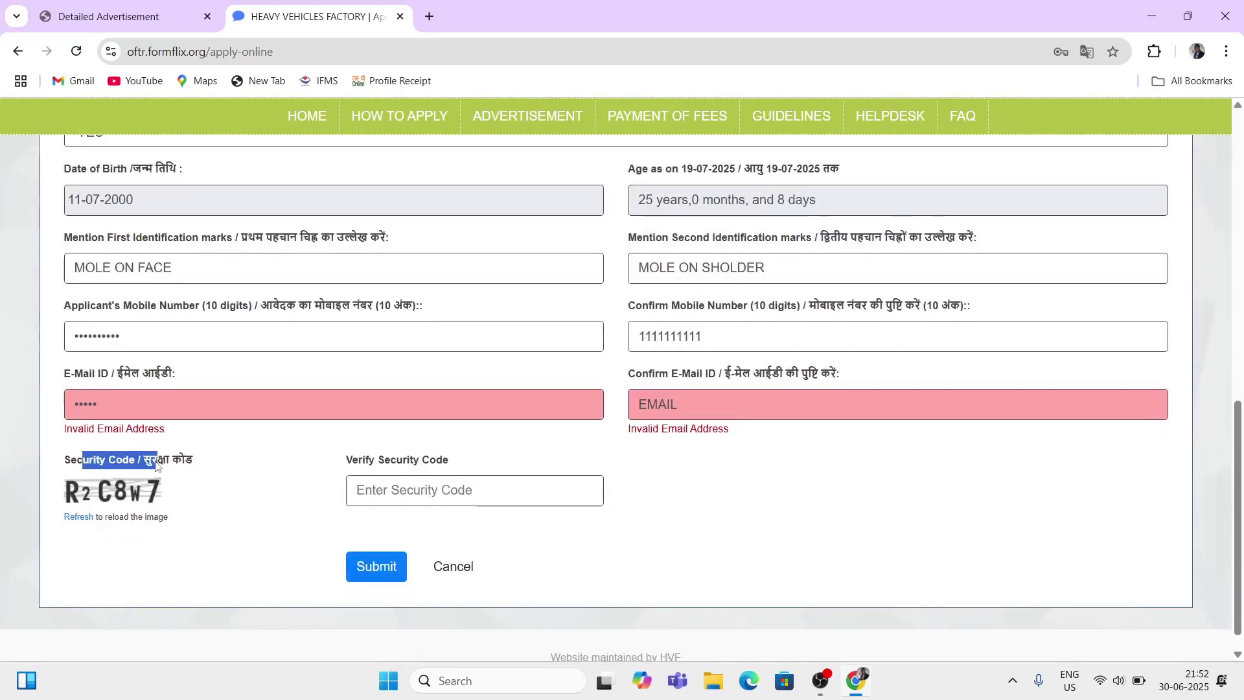
pyautogui.click(410, 492)
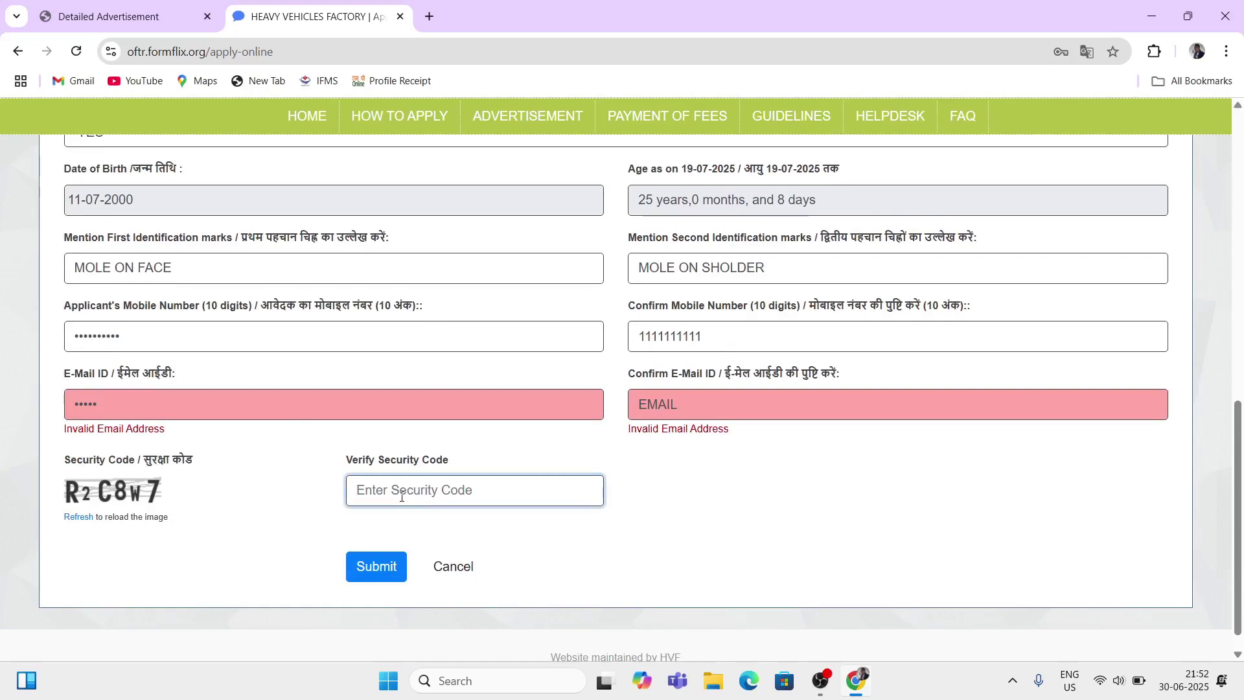
pyautogui.write('R')
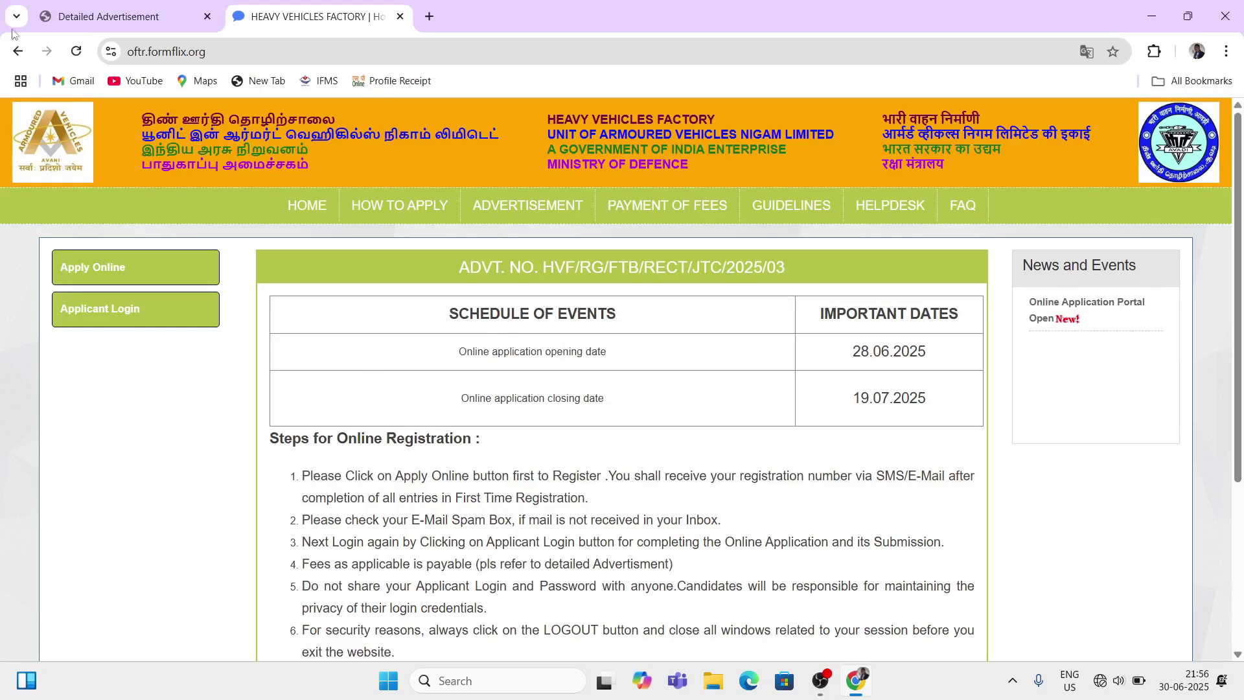
# Step: Go to Applicant Login and enter the registration number
pyautogui.click(109, 316)
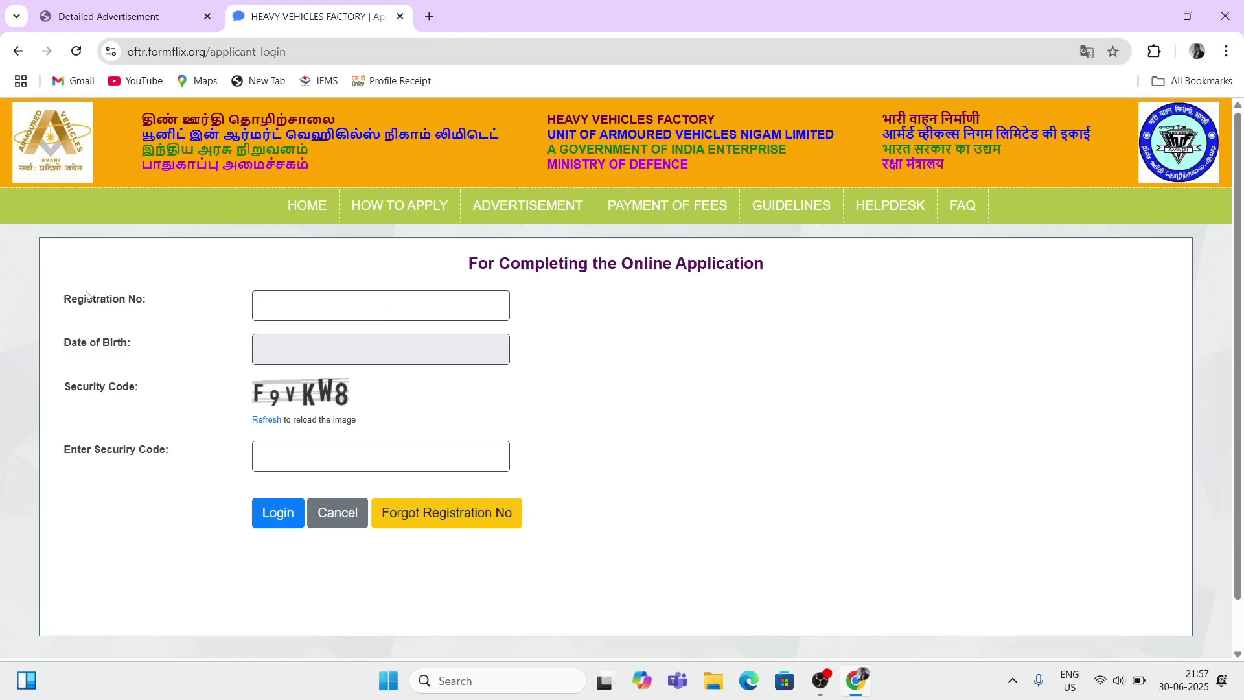
pyautogui.moveTo(71, 301); pyautogui.dragTo(191, 316)
pyautogui.click(286, 311)
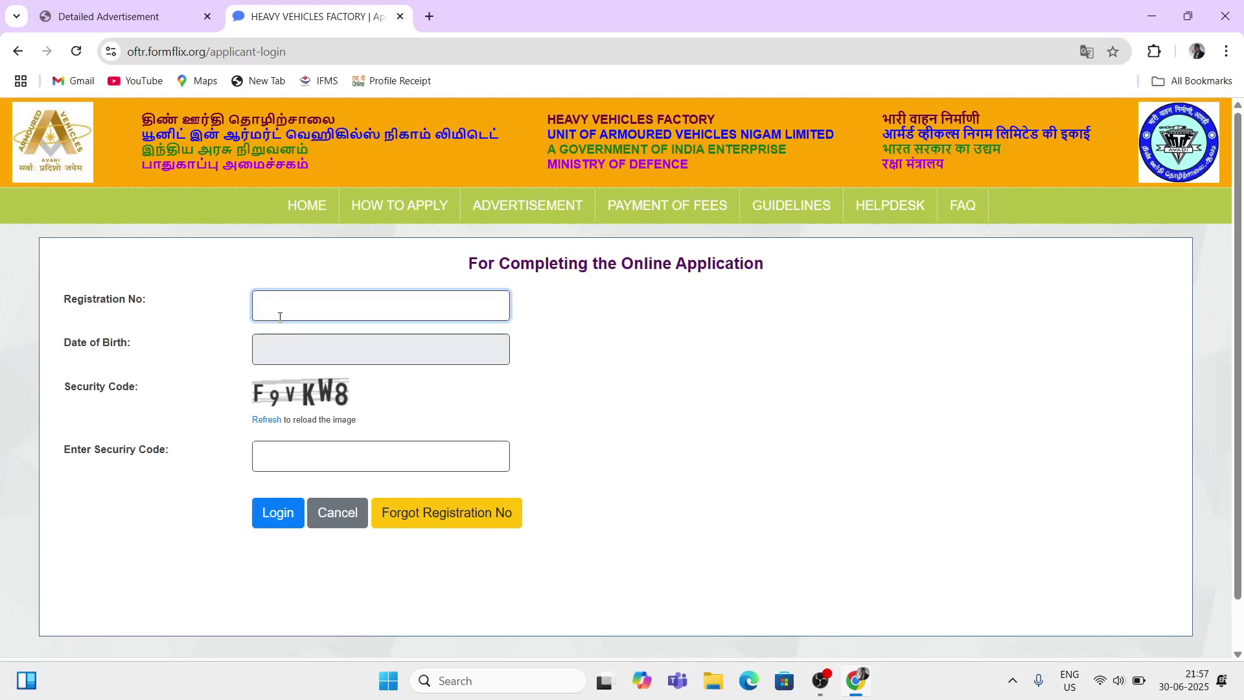
pyautogui.write('44444')
# Step: Fill in the date of birth through its calendar and start on the security code
pyautogui.moveTo(71, 343); pyautogui.dragTo(111, 356)
pyautogui.click(275, 360)
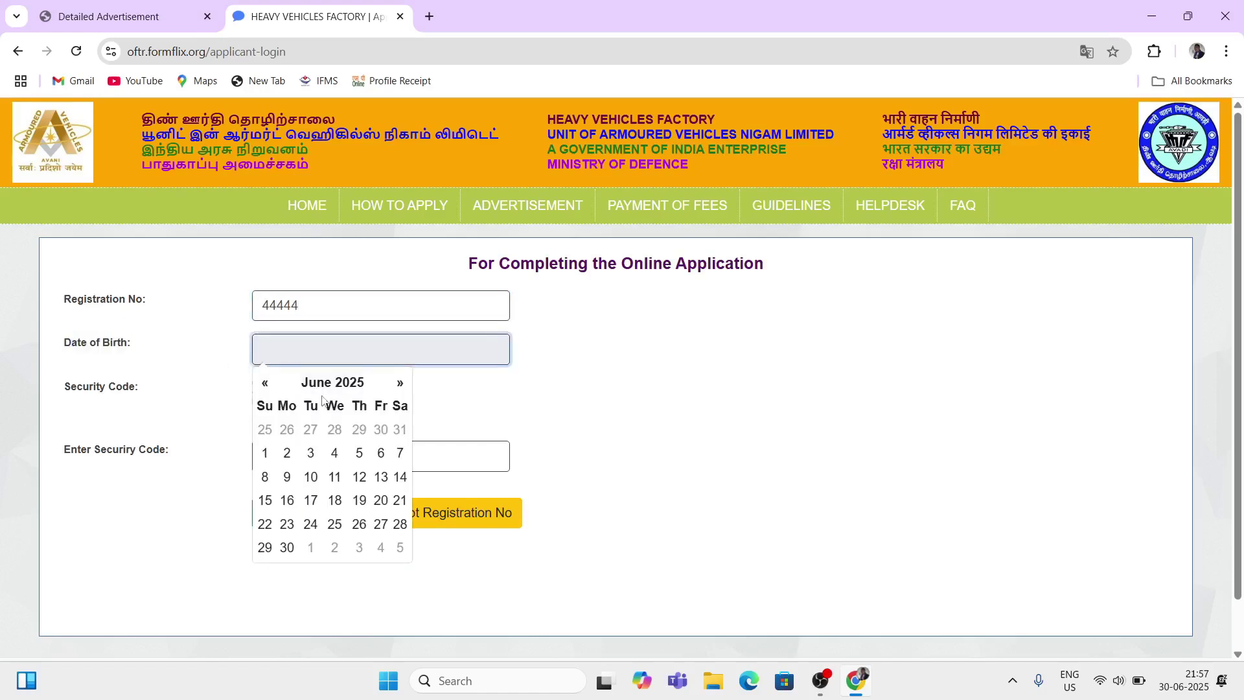
pyautogui.click(203, 415)
pyautogui.moveTo(65, 389); pyautogui.dragTo(400, 415)
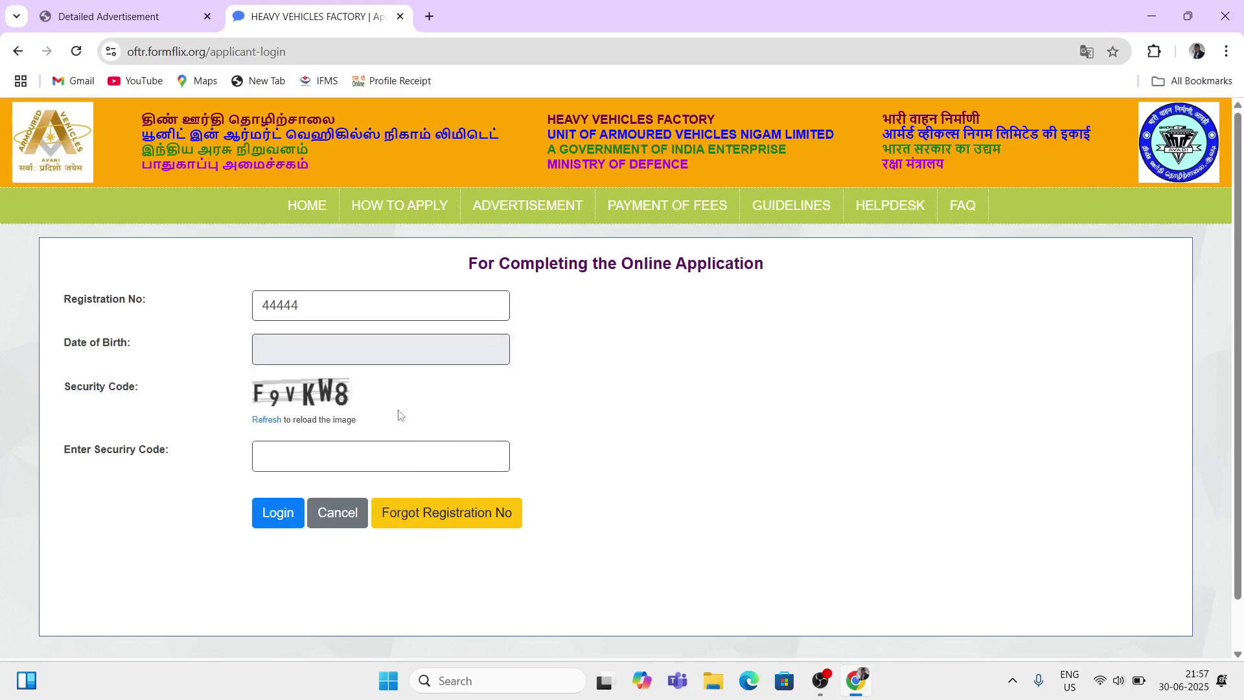
pyautogui.click(277, 457)
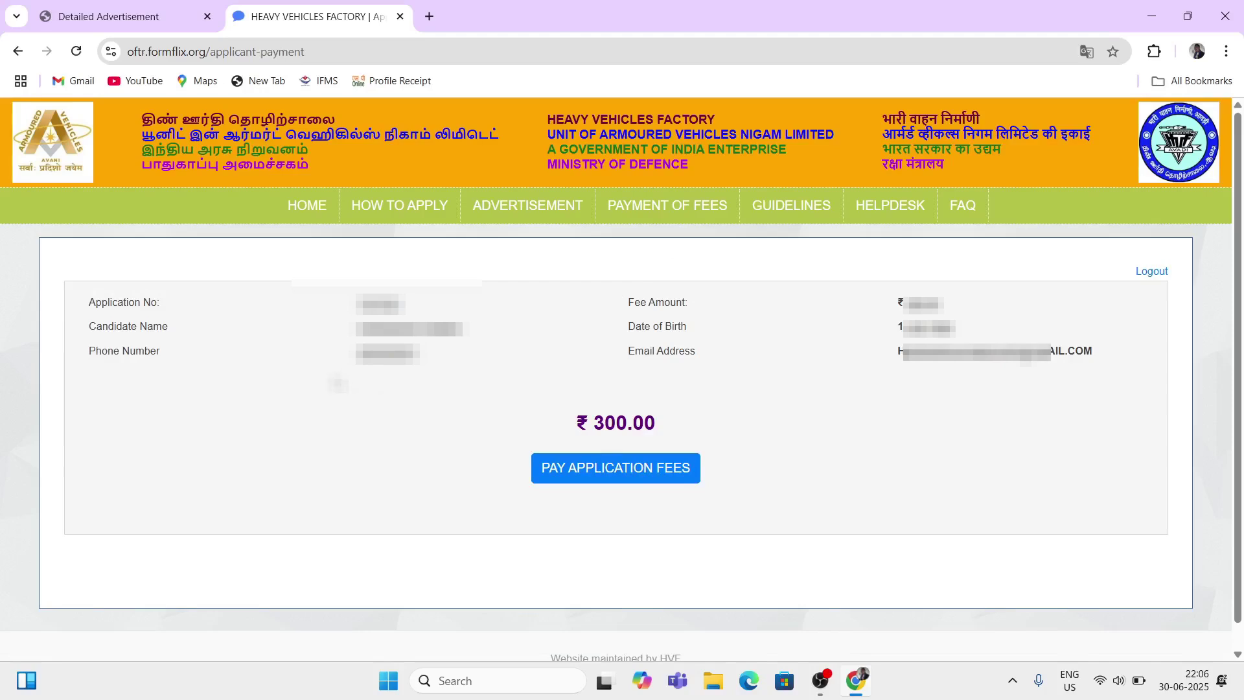
# Step: Proceed to pay the ₹300.00 application fee
pyautogui.doubleClick(622, 423)
pyautogui.click(724, 444)
pyautogui.click(640, 470)
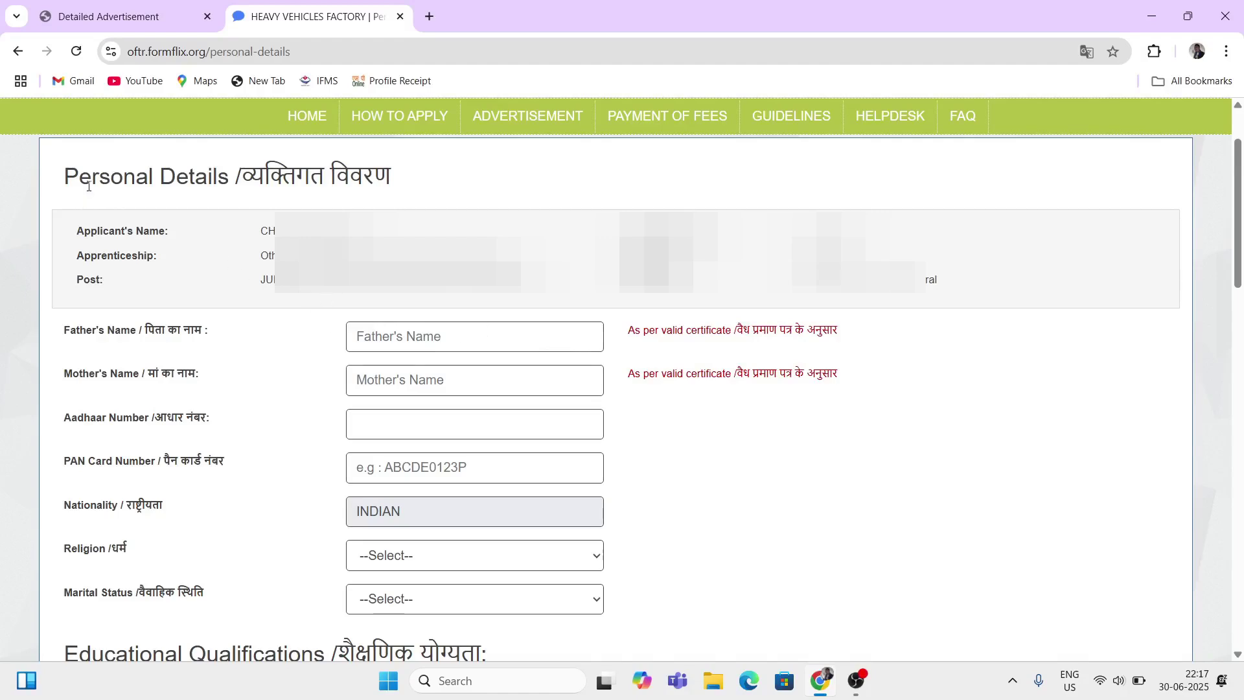
# Step: Enter FATHER as the father's name and MOTHER as the mother's name
pyautogui.moveTo(86, 182); pyautogui.dragTo(216, 193)
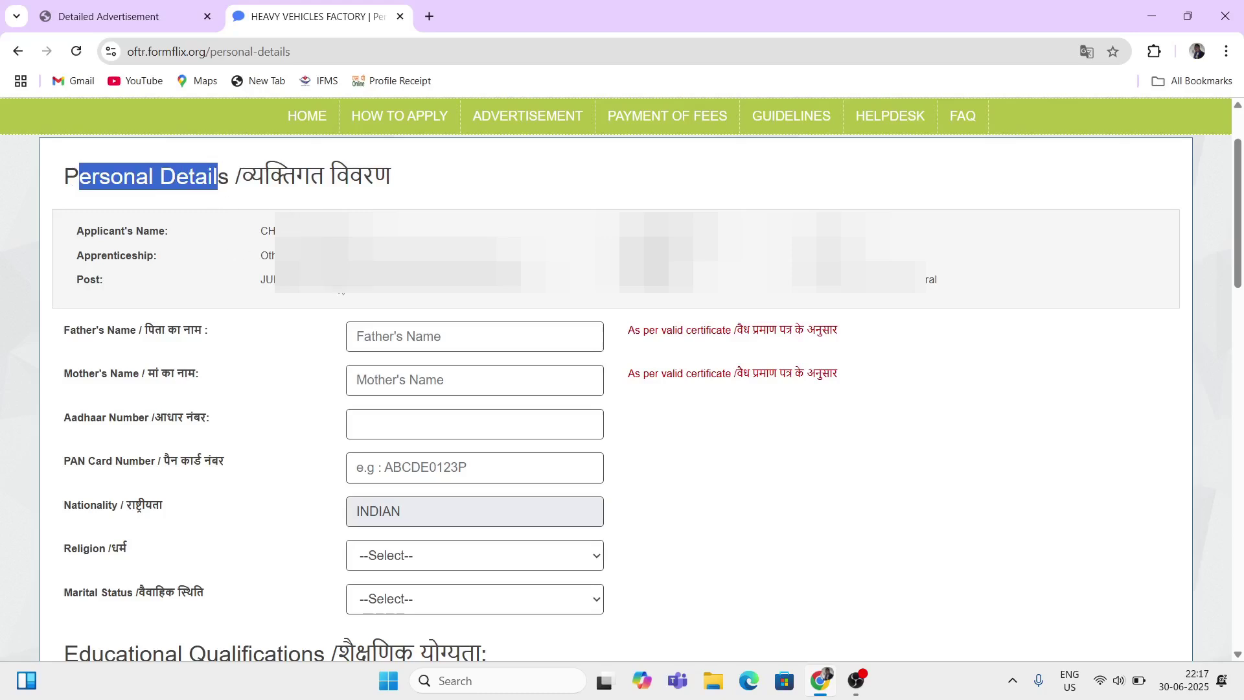
pyautogui.click(715, 482)
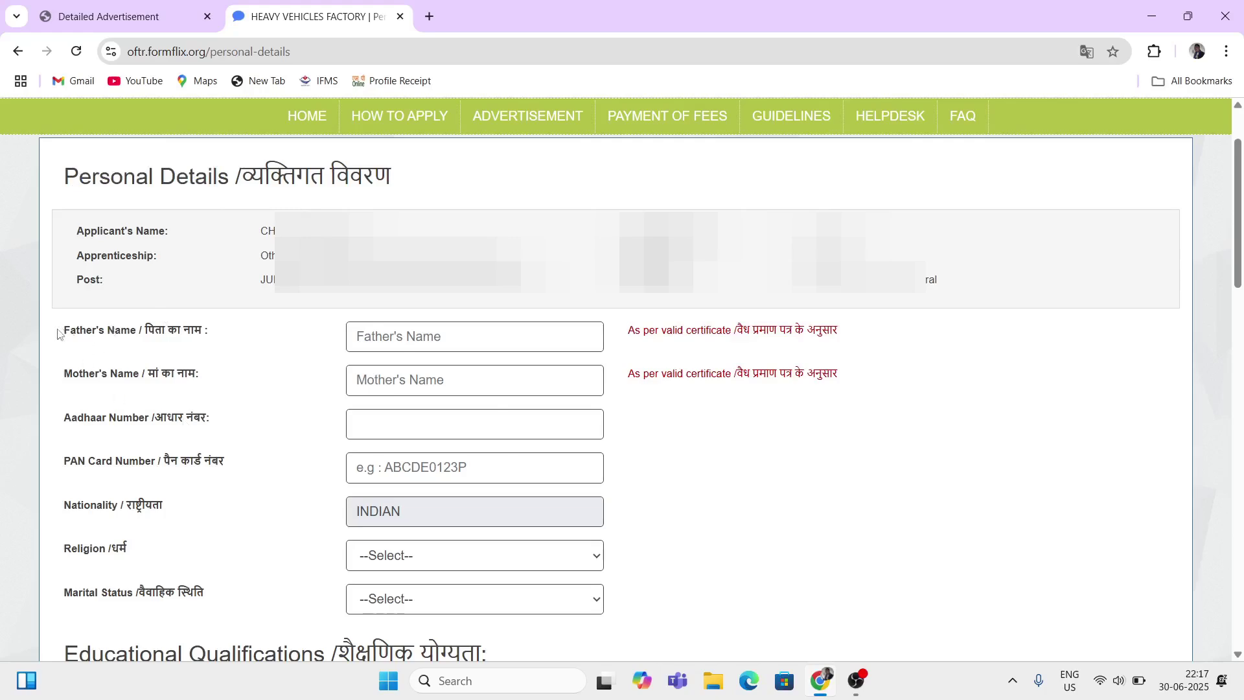
pyautogui.moveTo(68, 332); pyautogui.dragTo(115, 335)
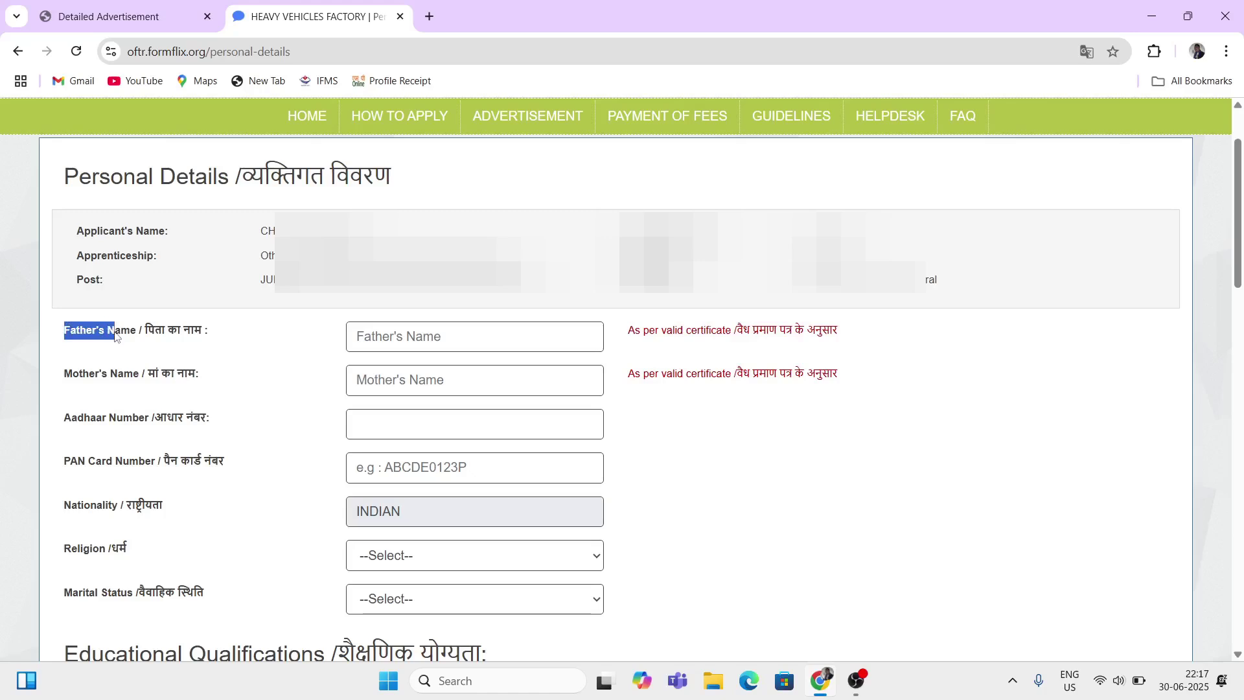
pyautogui.click(383, 336)
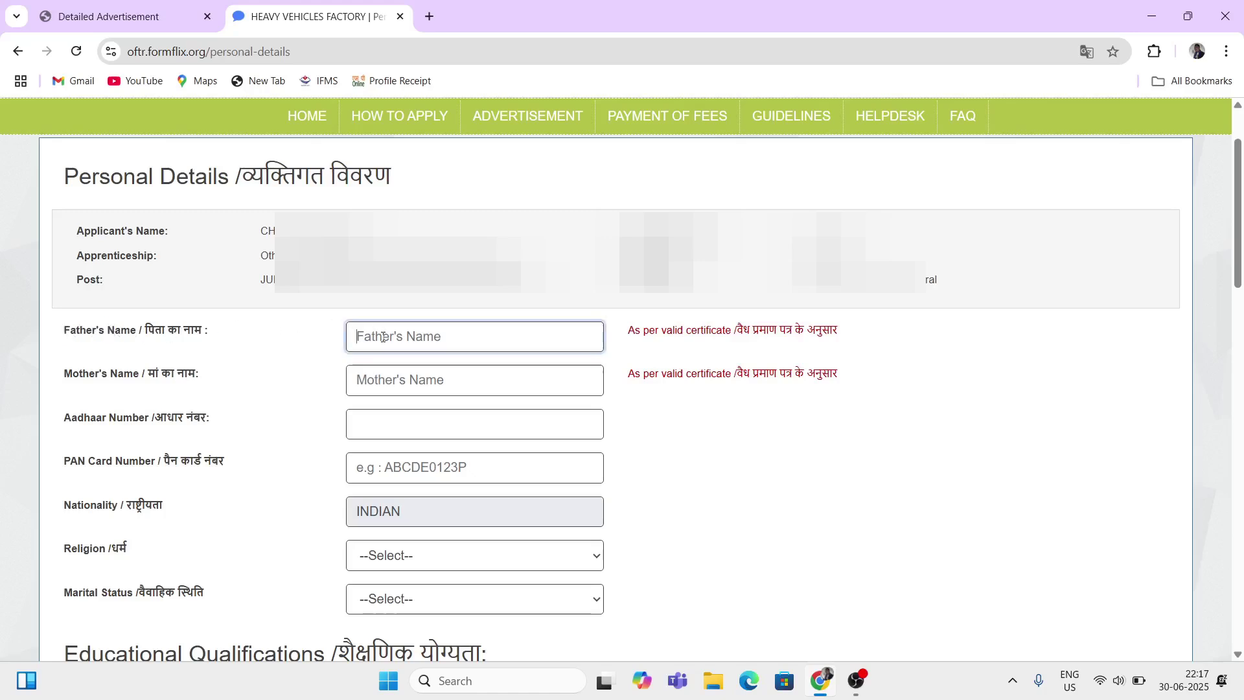
pyautogui.write('FATHER')
pyautogui.moveTo(92, 384); pyautogui.dragTo(194, 392)
pyautogui.click(377, 388)
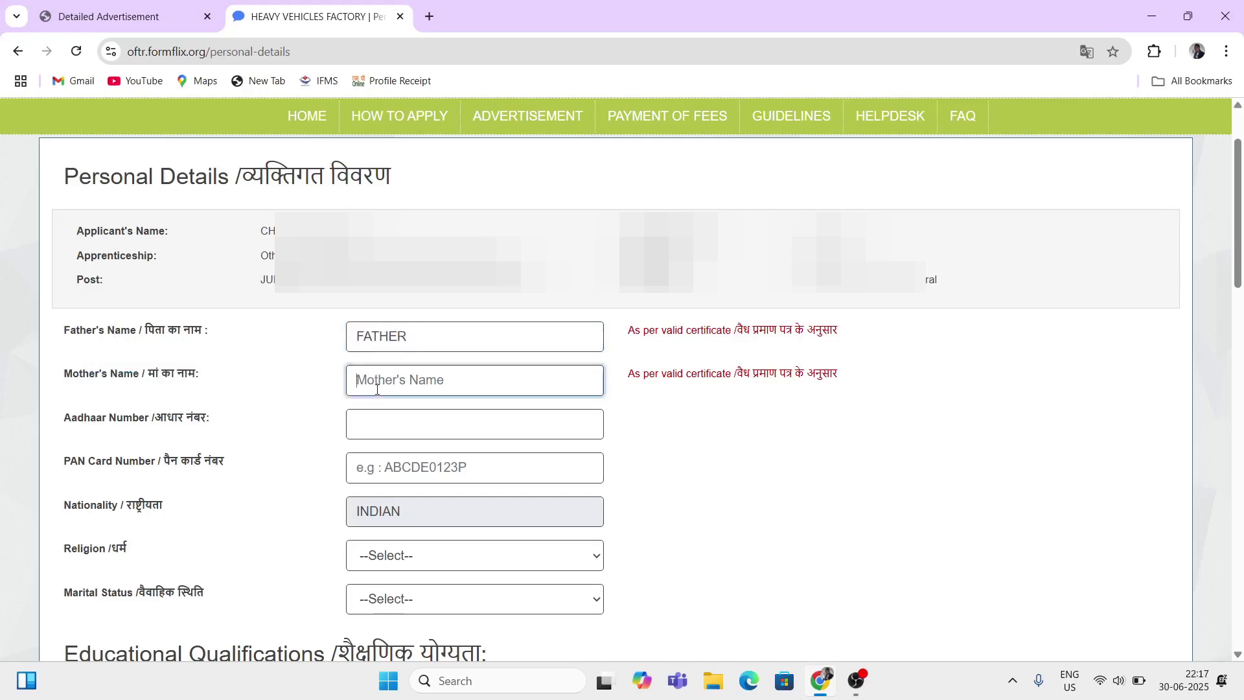
pyautogui.write('MOTHER')
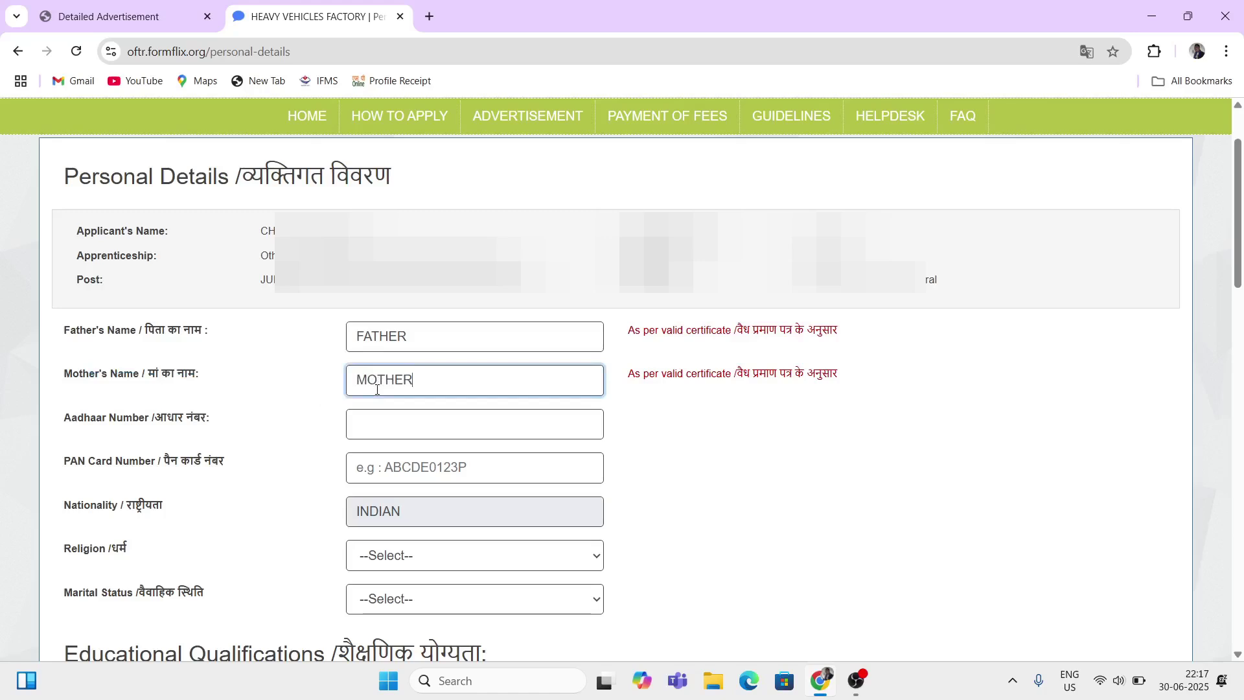
# Step: Enter the Aadhaar number and leave the PAN card field empty
pyautogui.moveTo(57, 428); pyautogui.dragTo(213, 433)
pyautogui.click(379, 437)
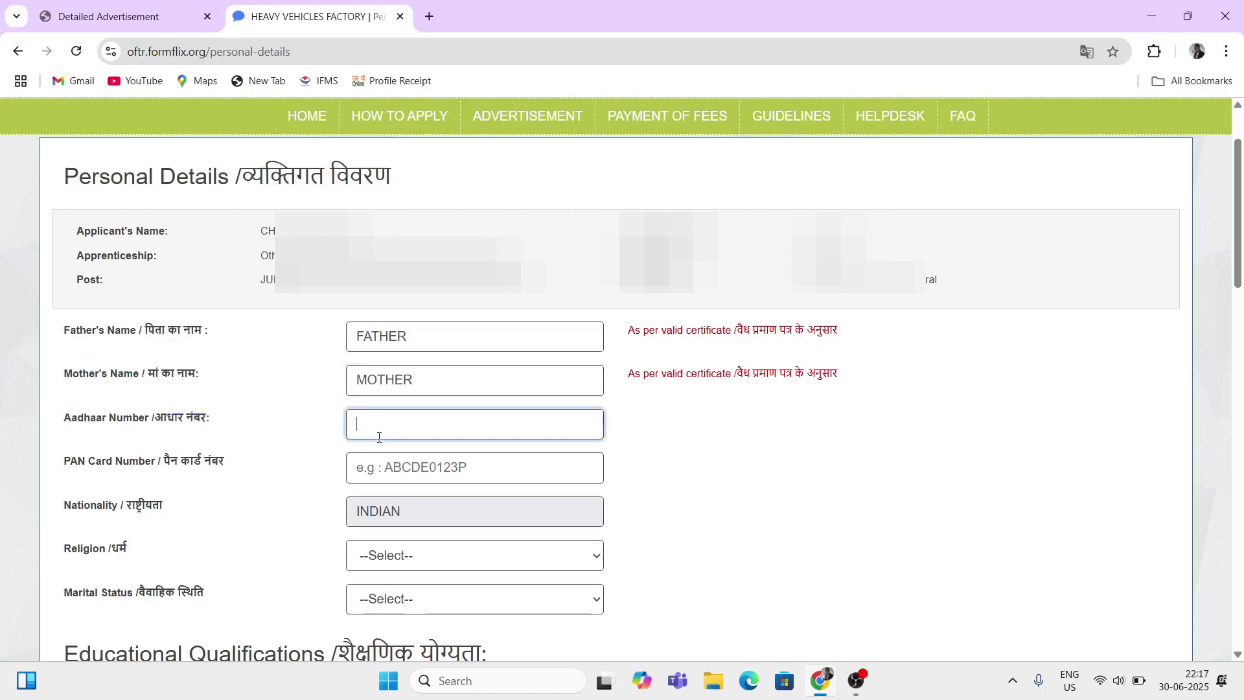
pyautogui.write('1111111111')
pyautogui.moveTo(77, 460); pyautogui.dragTo(177, 477)
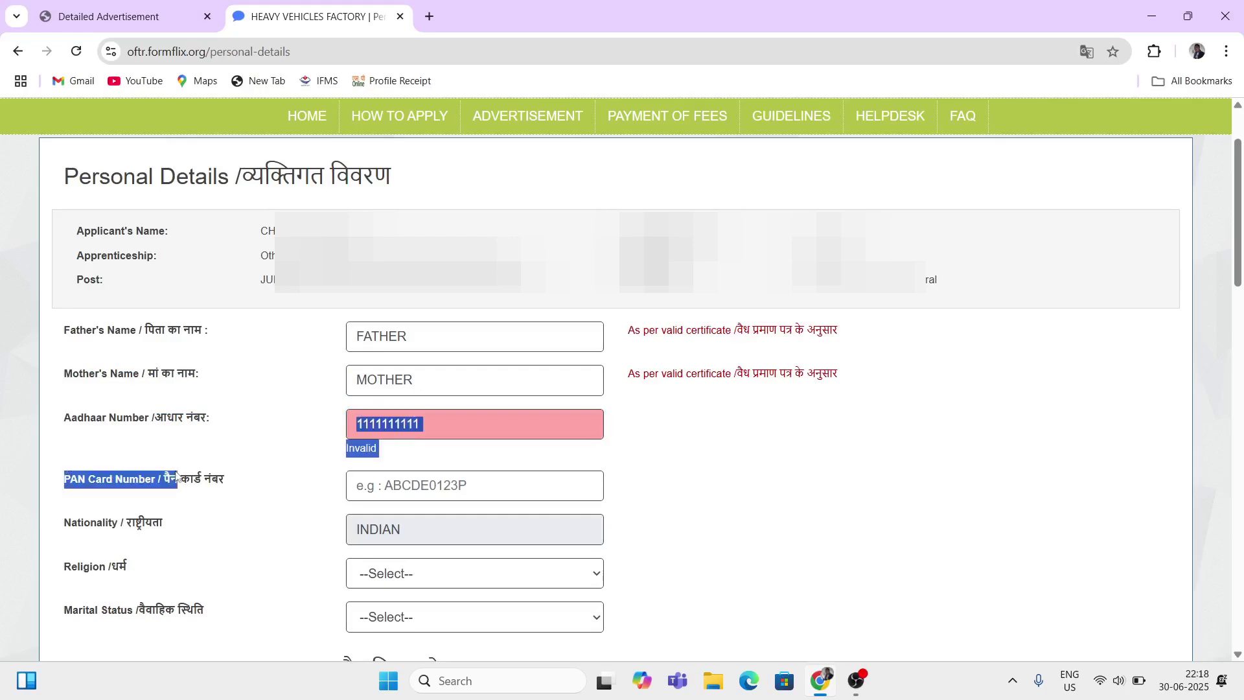
pyautogui.click(411, 489)
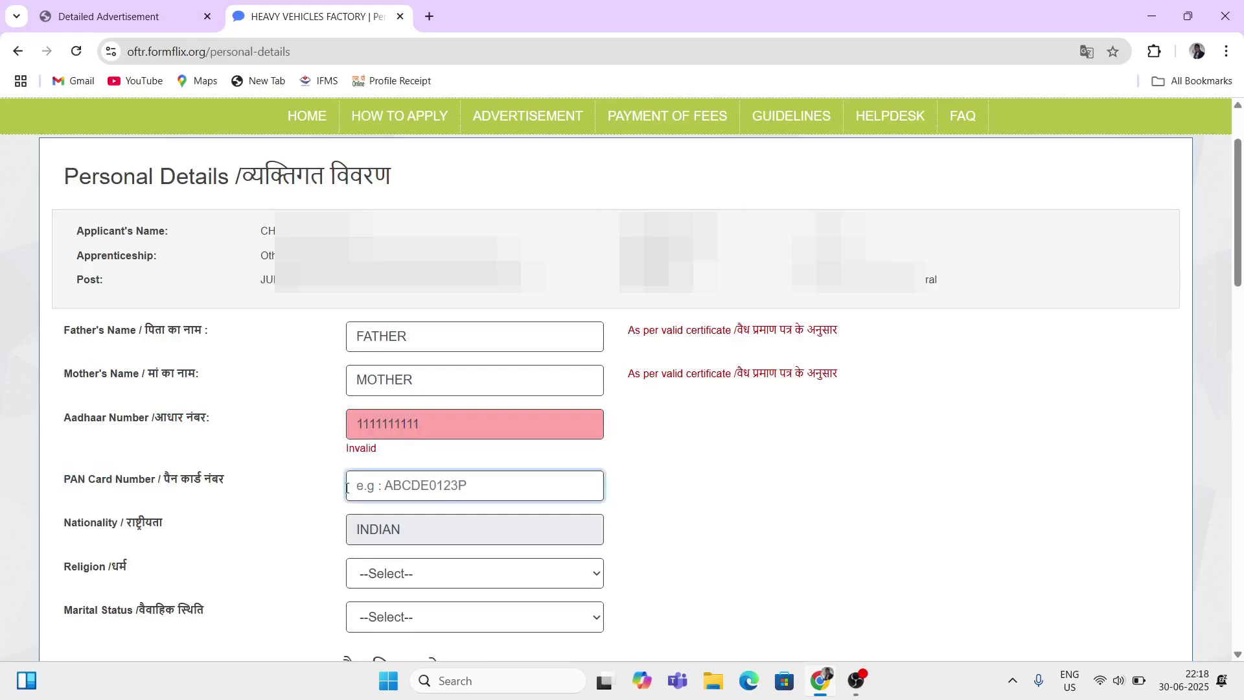
pyautogui.scroll(-1, 271, 503)
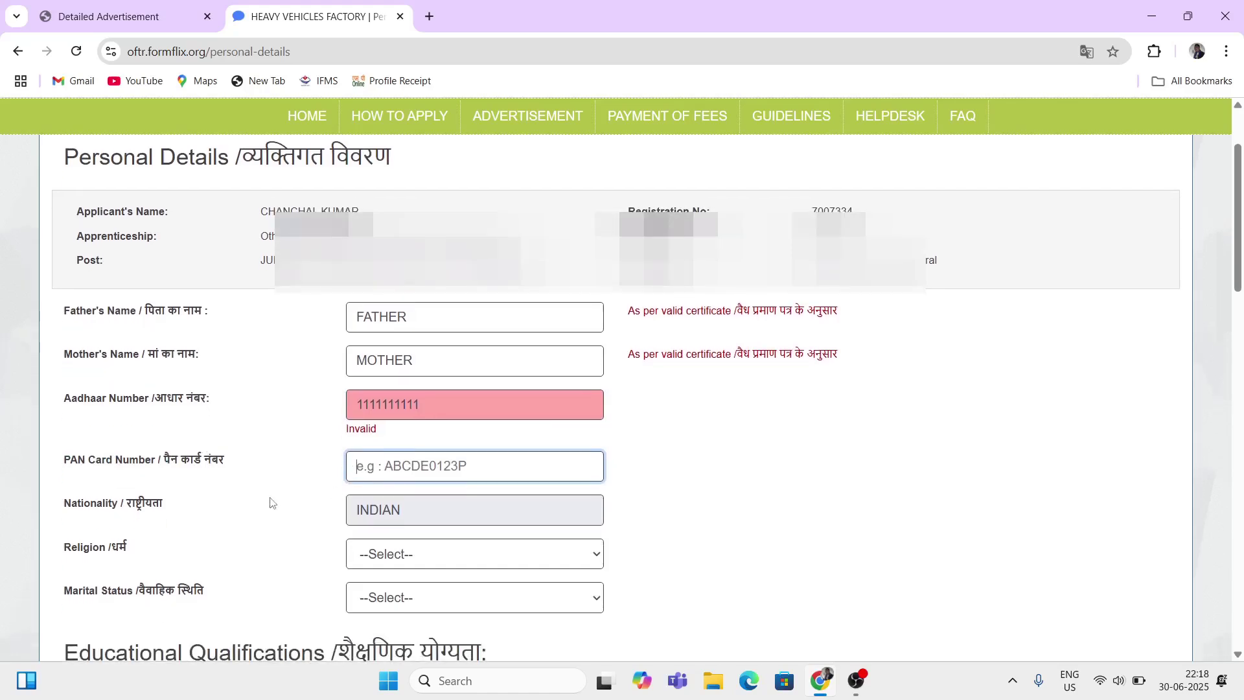
pyautogui.scroll(-2, 271, 503)
pyautogui.write('s')
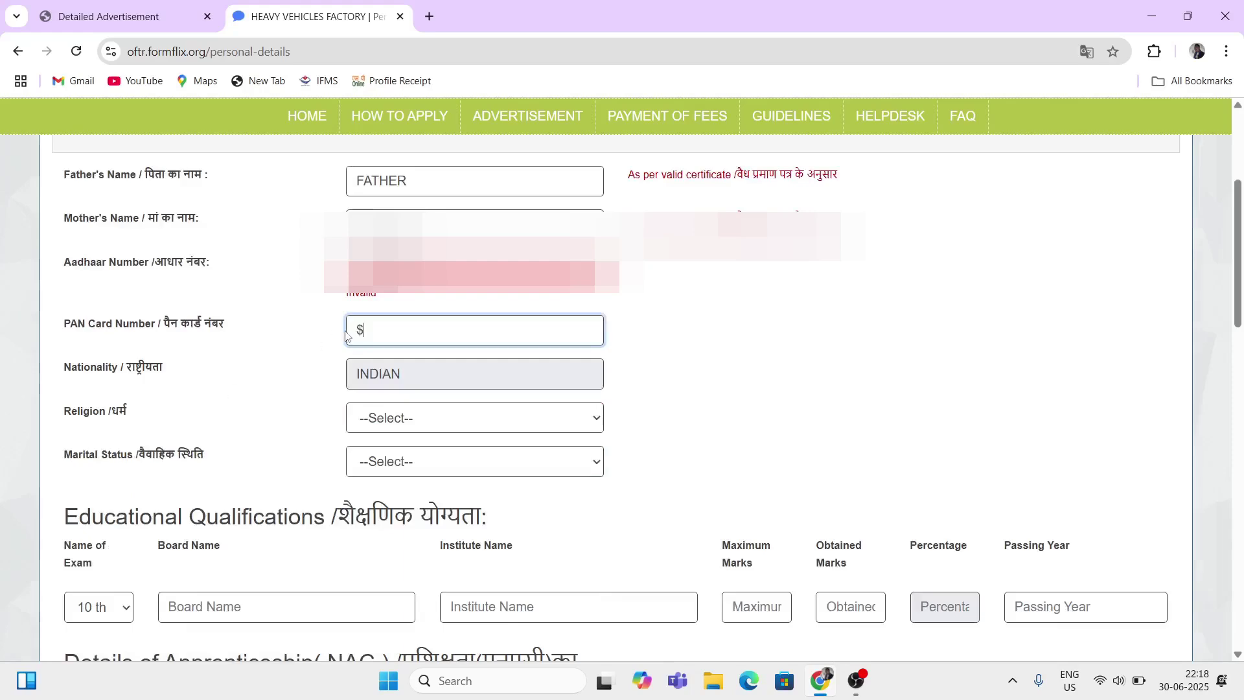
pyautogui.press('BackSpace')
# Step: Keep nationality INDIAN, set religion to HINDU and marital status to Unmarried
pyautogui.moveTo(79, 323); pyautogui.dragTo(200, 324)
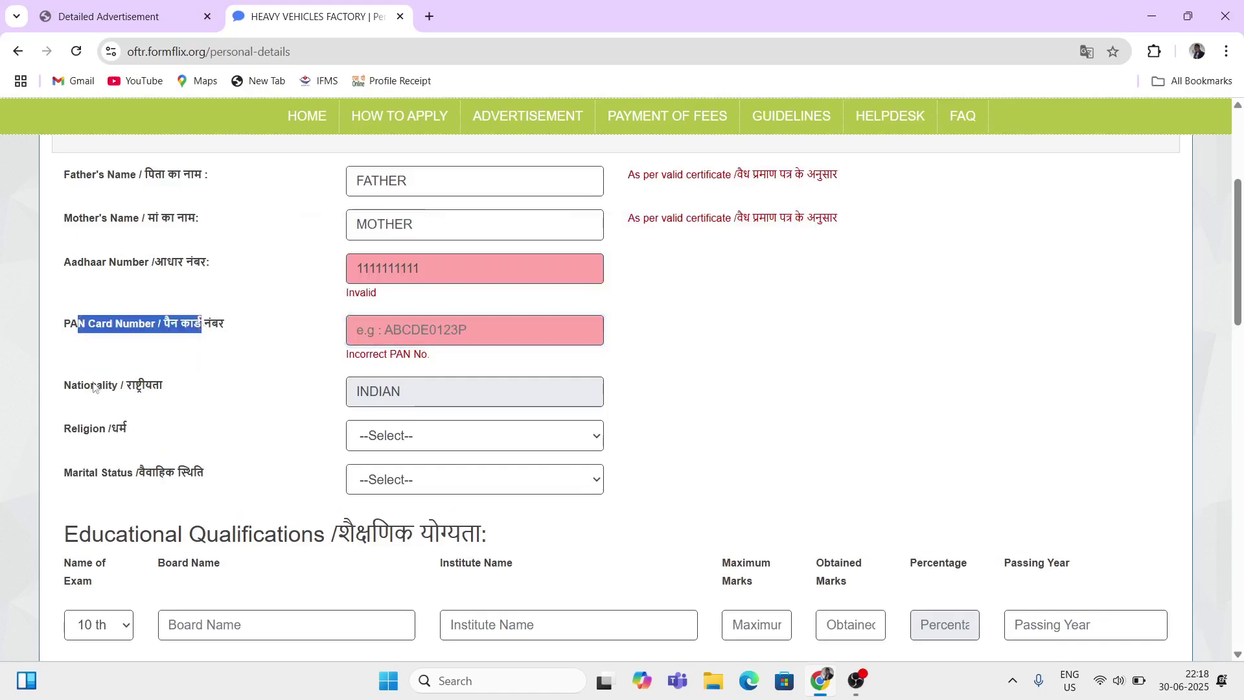
pyautogui.moveTo(89, 386); pyautogui.dragTo(144, 391)
pyautogui.click(400, 397)
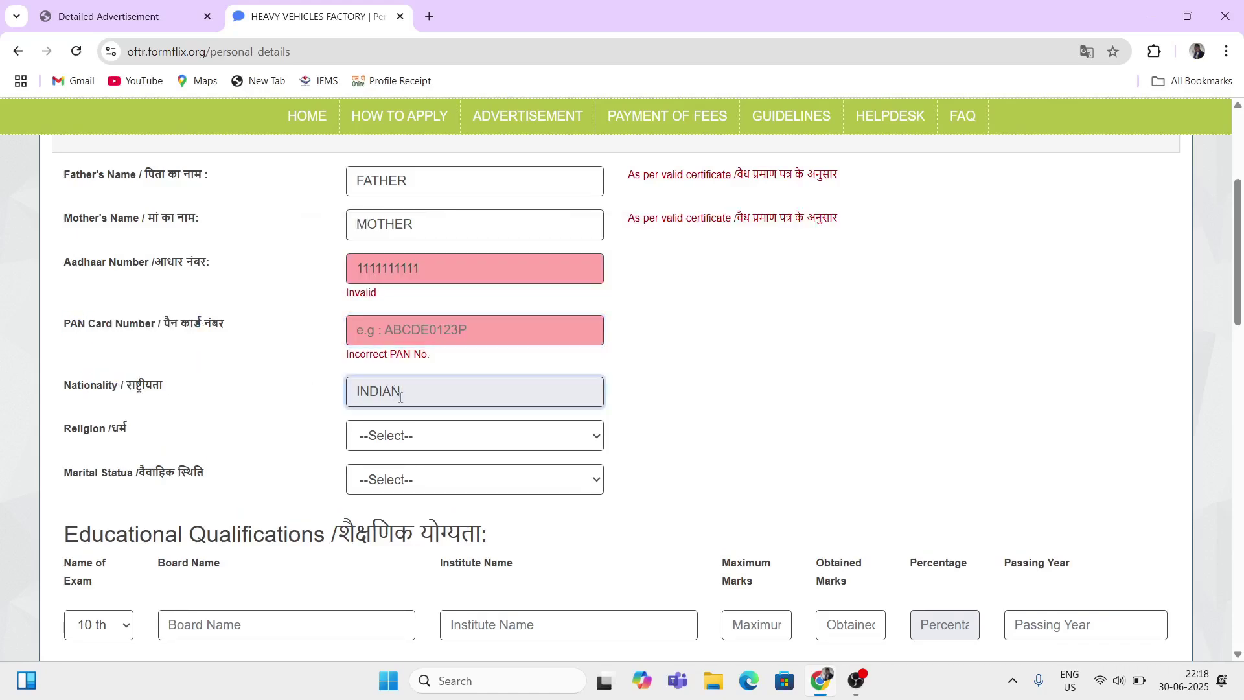
pyautogui.moveTo(72, 431); pyautogui.dragTo(118, 435)
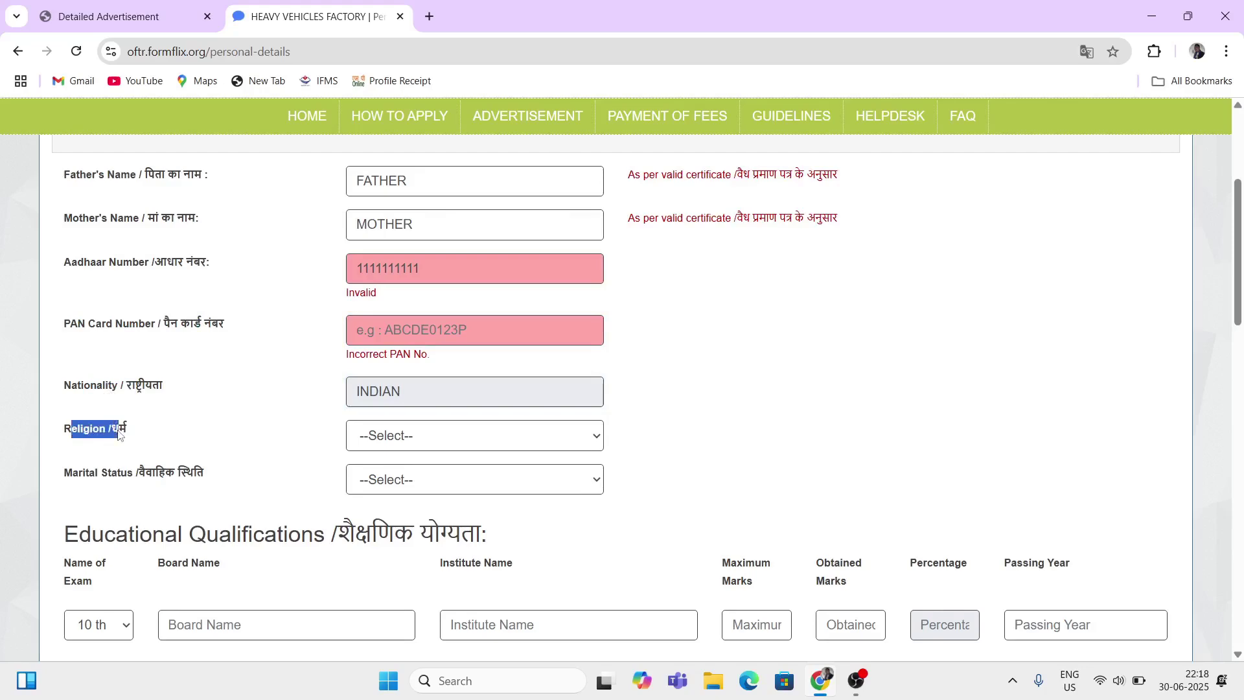
pyautogui.click(391, 444)
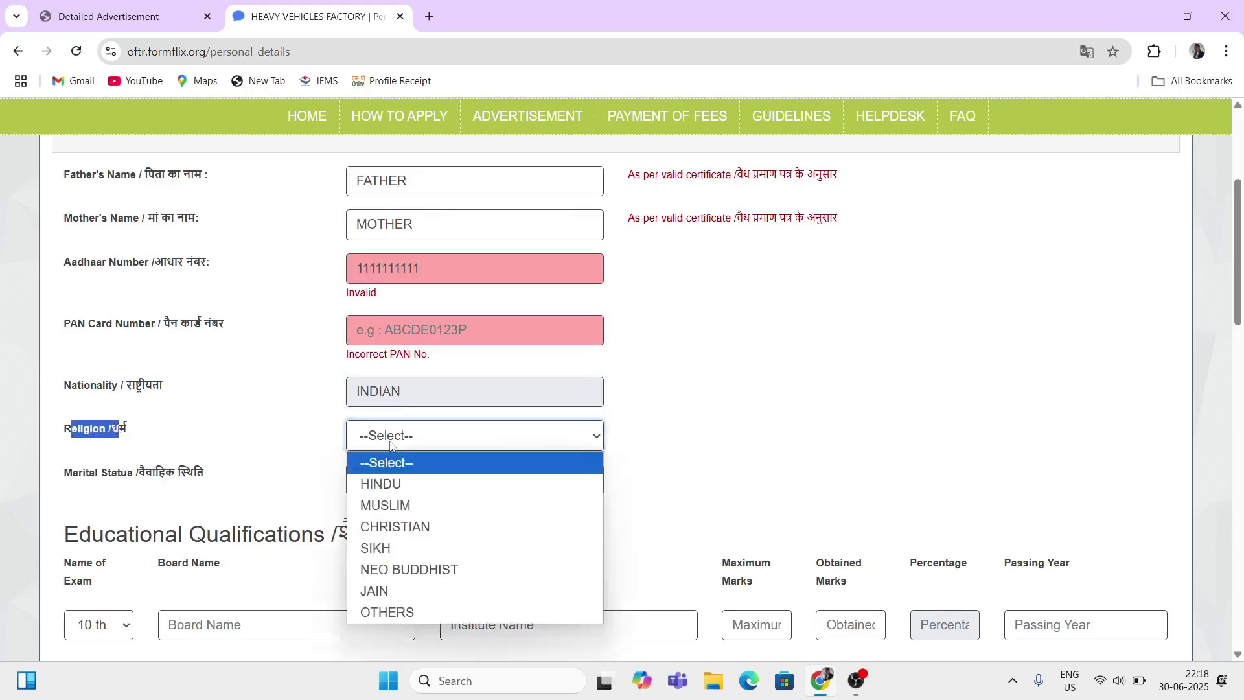
pyautogui.click(387, 493)
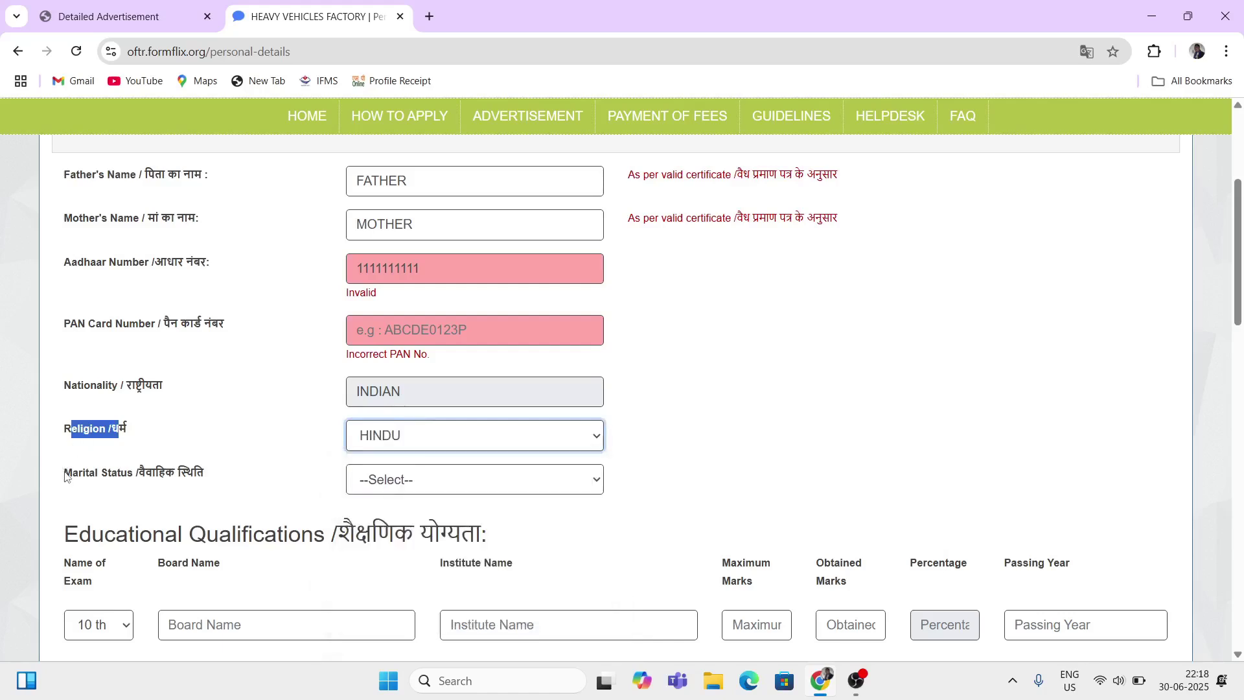
pyautogui.moveTo(65, 474); pyautogui.dragTo(129, 477)
pyautogui.click(418, 492)
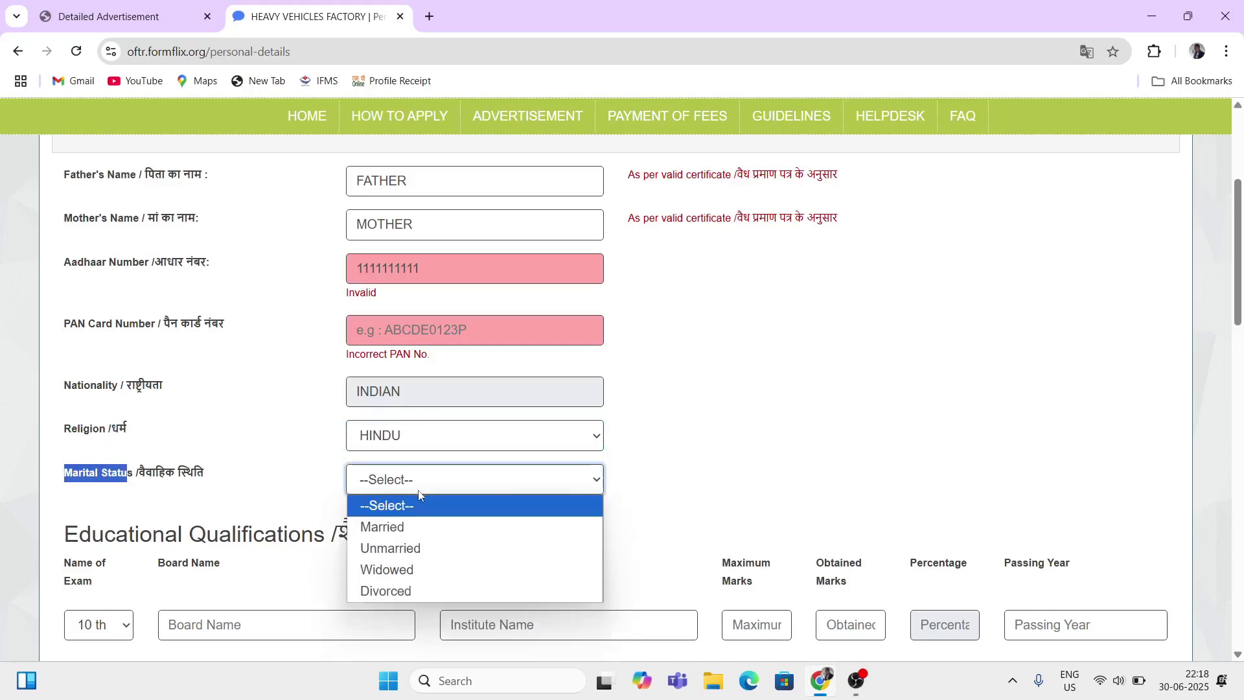
pyautogui.click(397, 549)
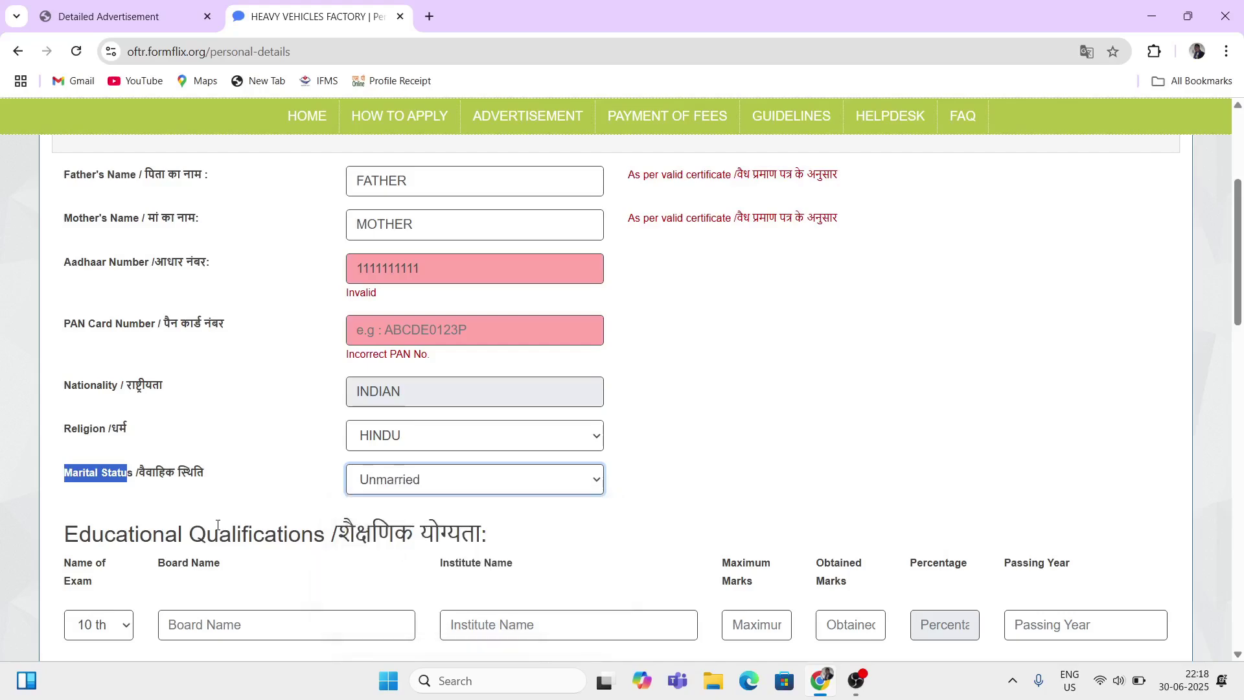
pyautogui.scroll(-4, 218, 525)
pyautogui.click(62, 322)
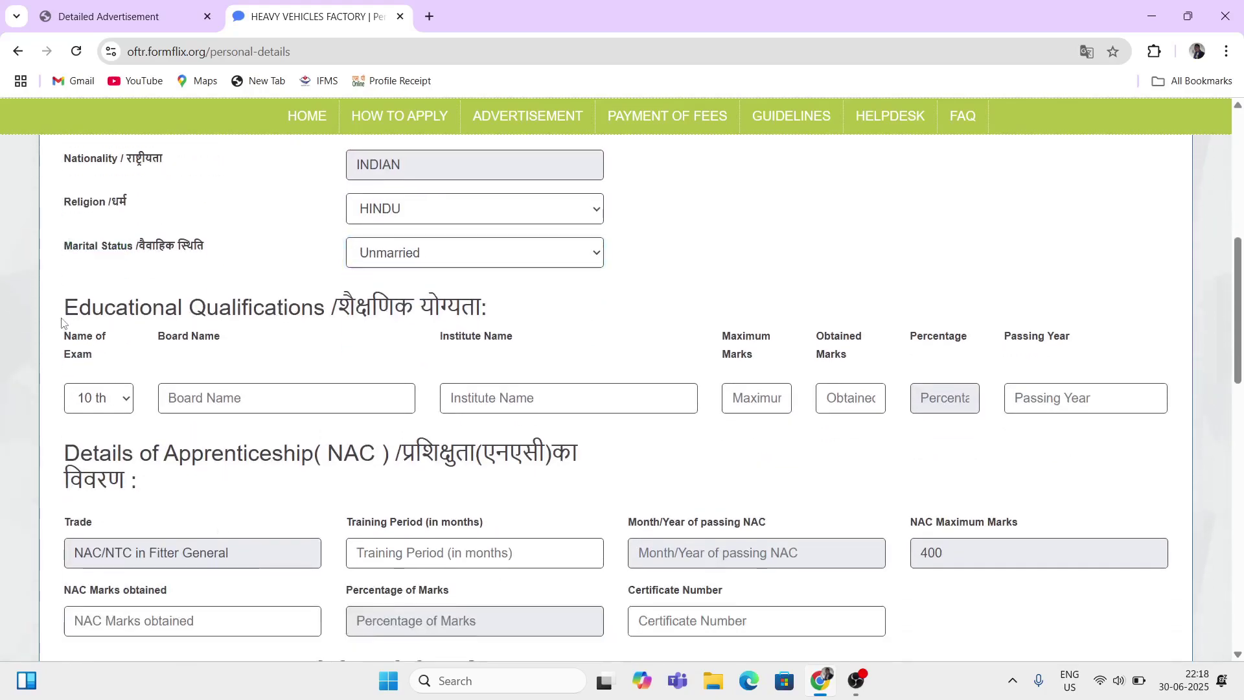
# Step: Keep 10 th as the exam and enter BOARD NAME and SCHOOL NAME
pyautogui.moveTo(62, 322); pyautogui.dragTo(152, 311)
pyautogui.scroll(-1, 306, 325)
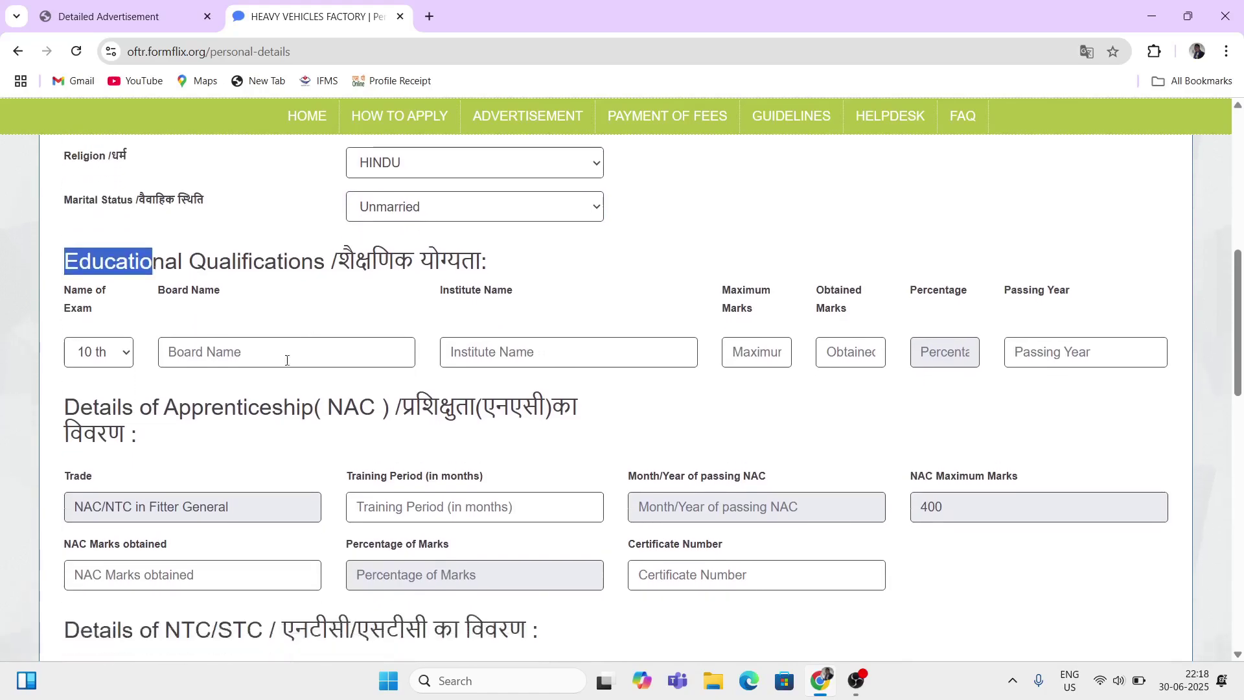
pyautogui.click(130, 355)
pyautogui.click(109, 374)
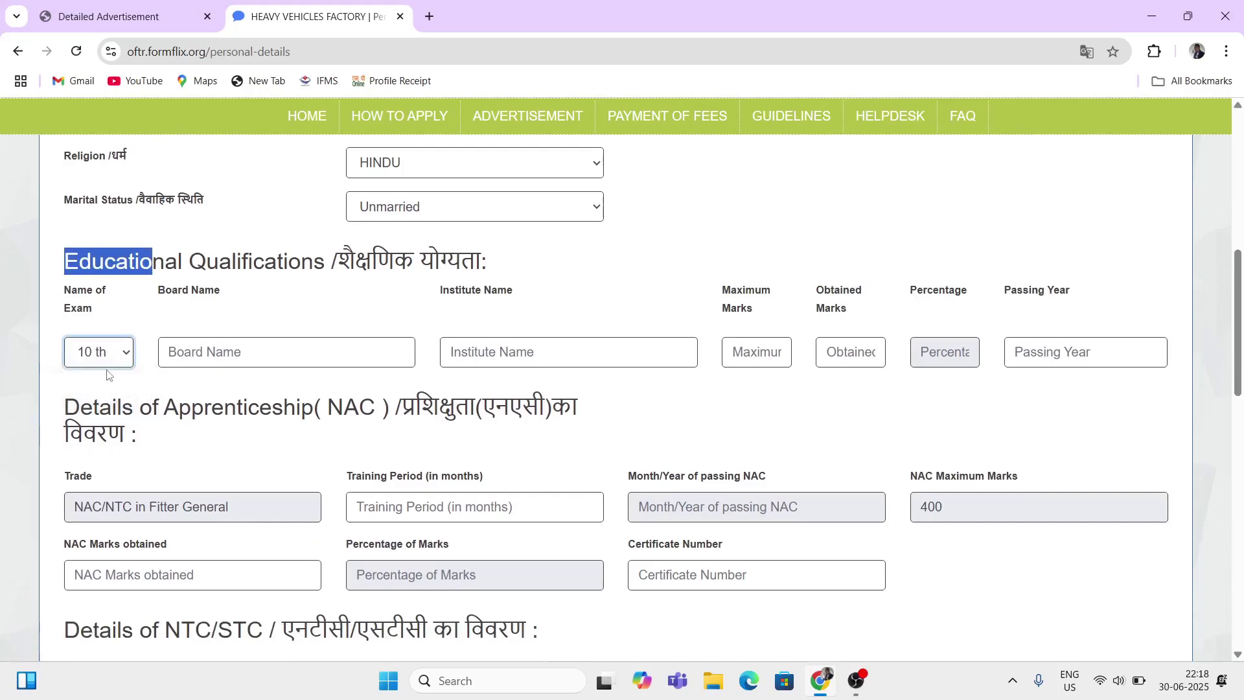
pyautogui.moveTo(166, 291); pyautogui.dragTo(216, 332)
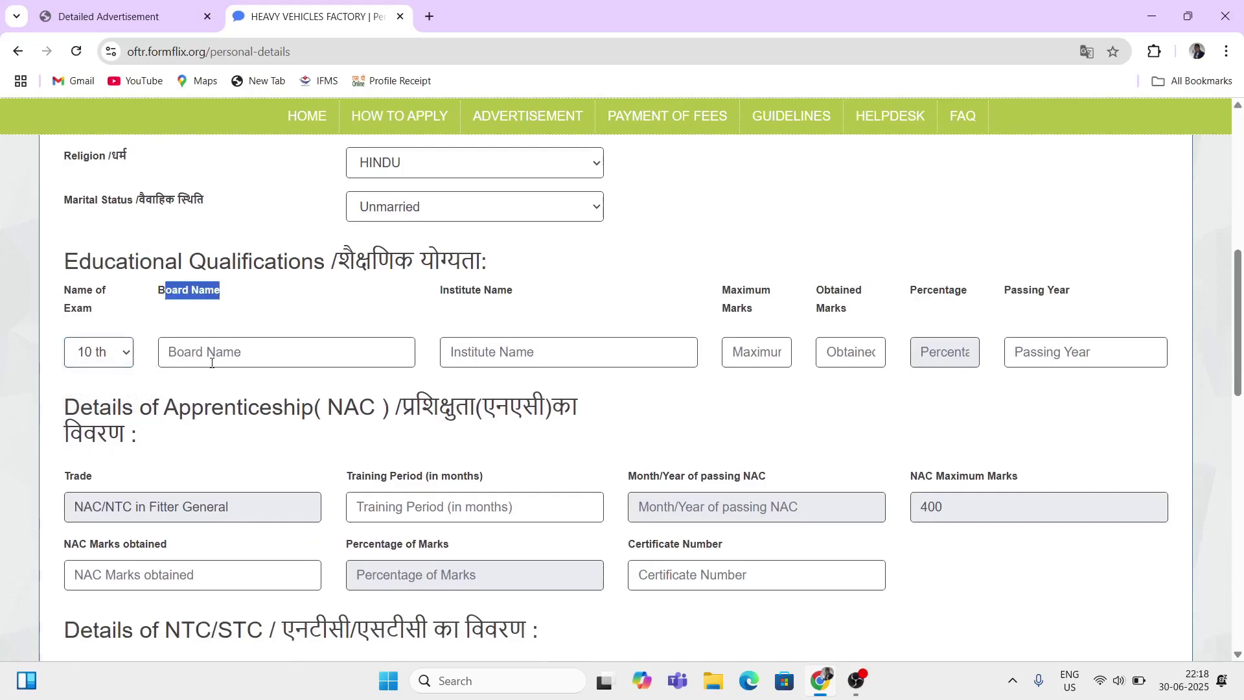
pyautogui.click(212, 363)
pyautogui.write('BOARD ')
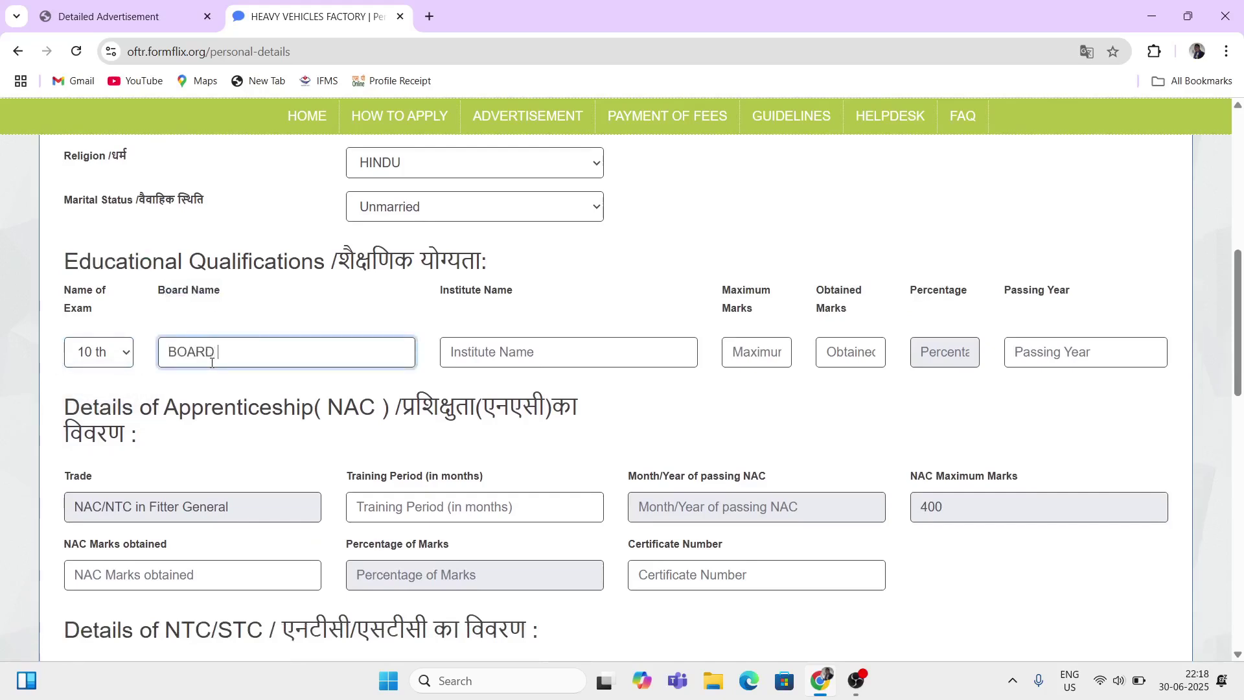
pyautogui.write('NAME')
pyautogui.click(533, 367)
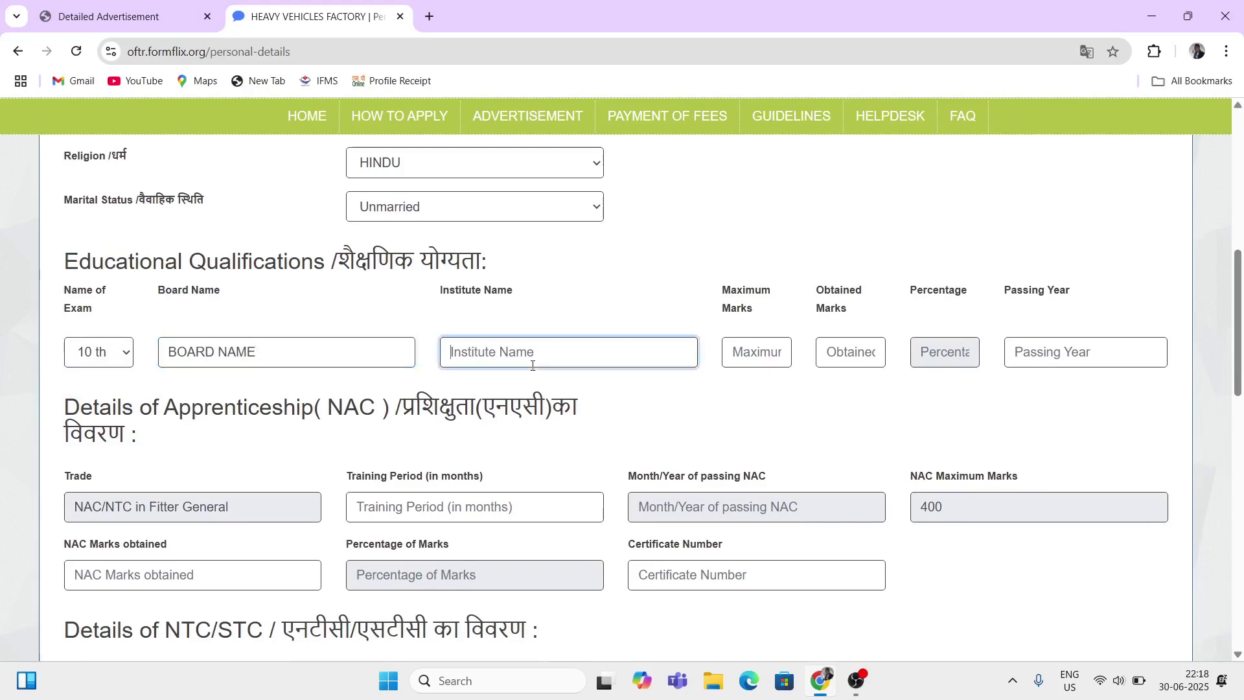
pyautogui.write('SCHOOL NAME')
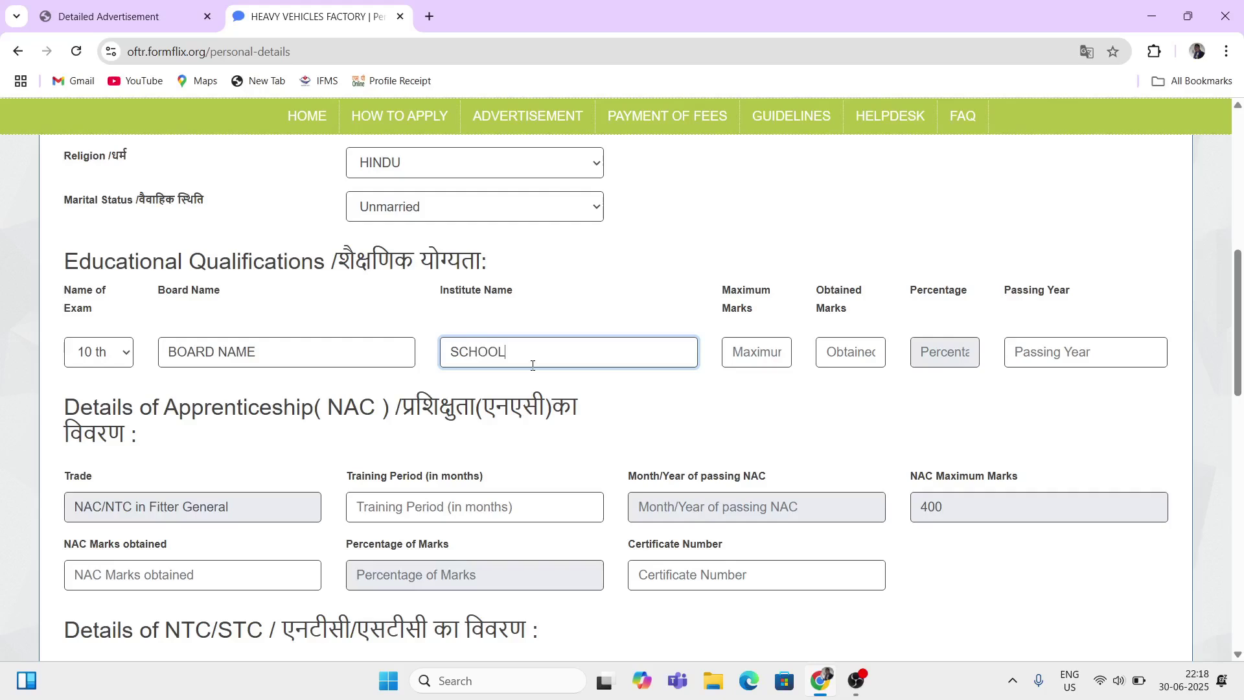
# Step: Enter 500 maximum and 350 obtained marks, giving a 70.00 percentage
pyautogui.doubleClick(744, 289)
pyautogui.click(756, 345)
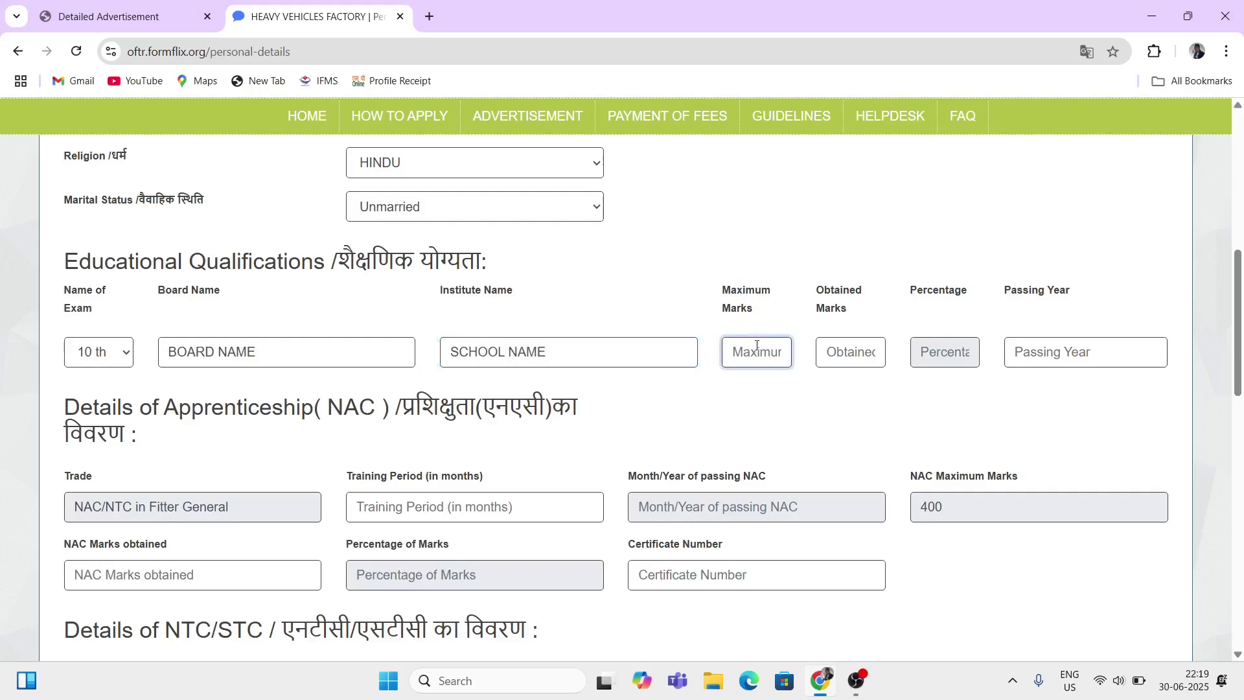
pyautogui.write('500')
pyautogui.click(847, 357)
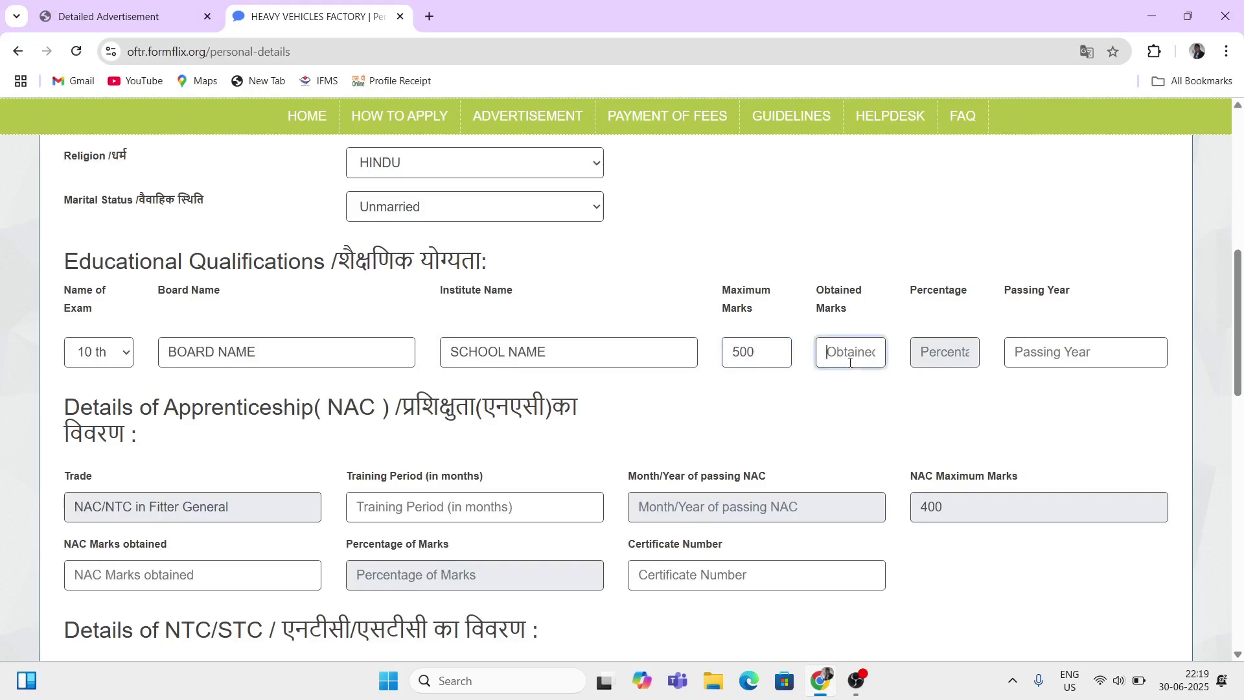
pyautogui.click(863, 292)
pyautogui.click(851, 348)
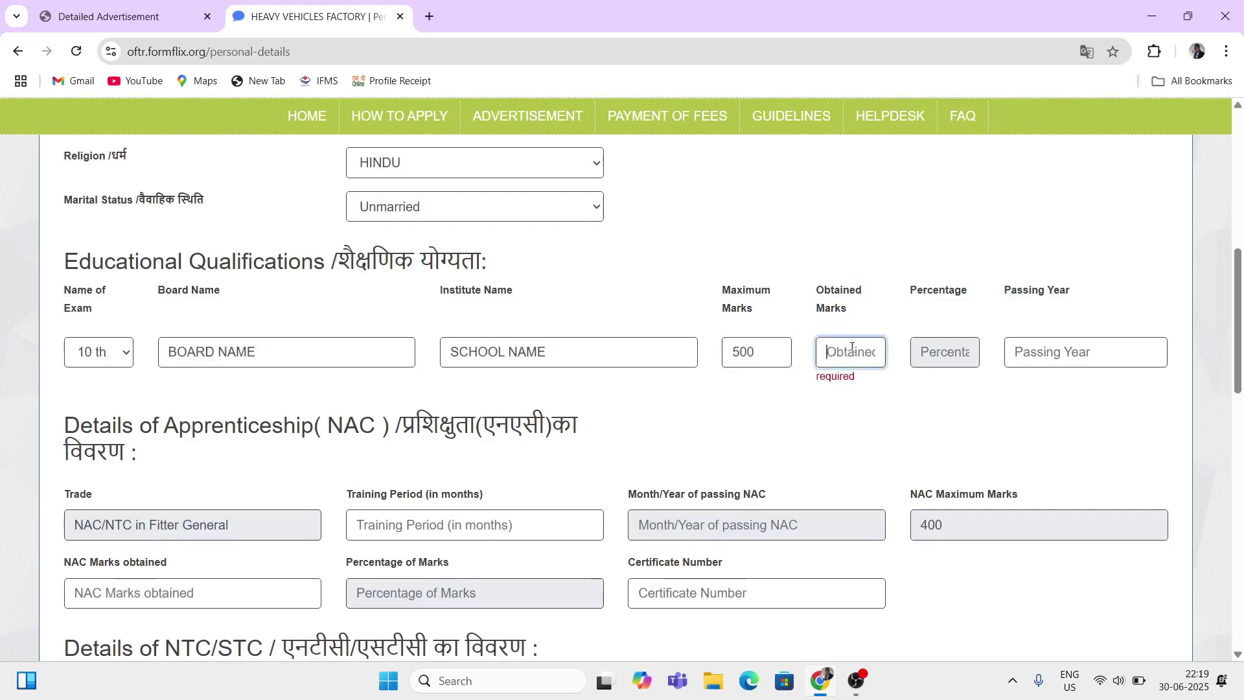
pyautogui.write('350')
pyautogui.click(920, 298)
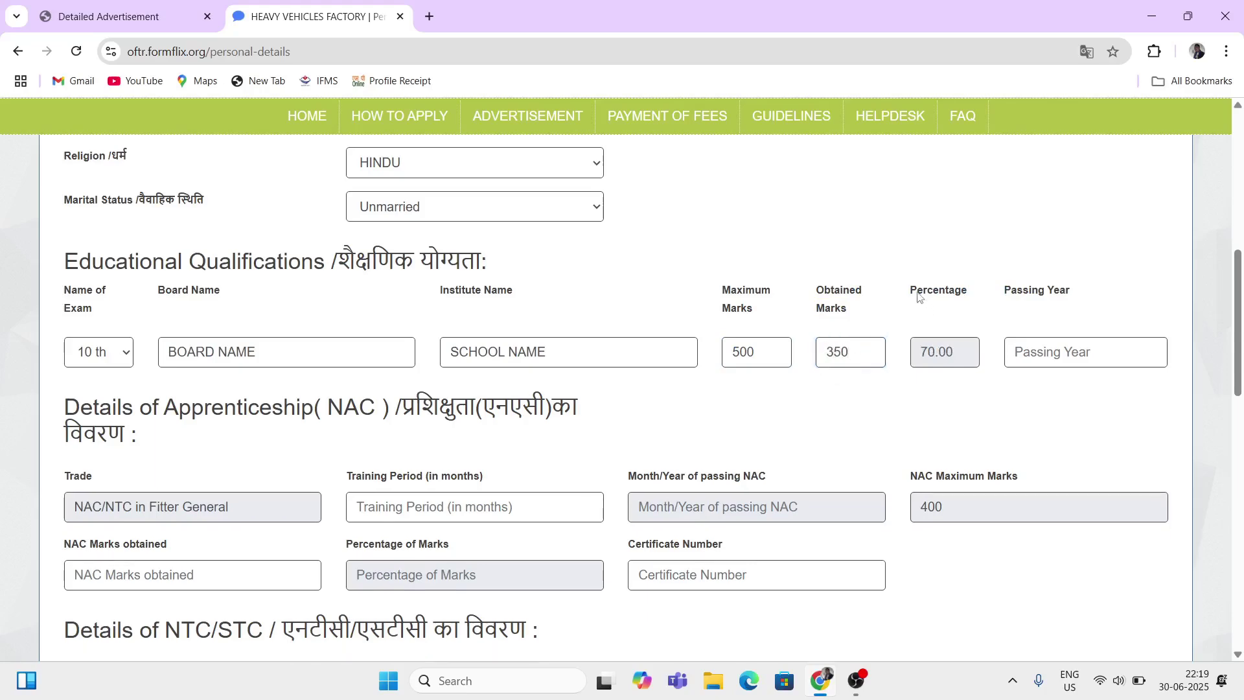
pyautogui.doubleClick(921, 295)
pyautogui.click(953, 396)
# Step: Enter 2015 as the passing year
pyautogui.doubleClick(1037, 293)
pyautogui.click(1069, 354)
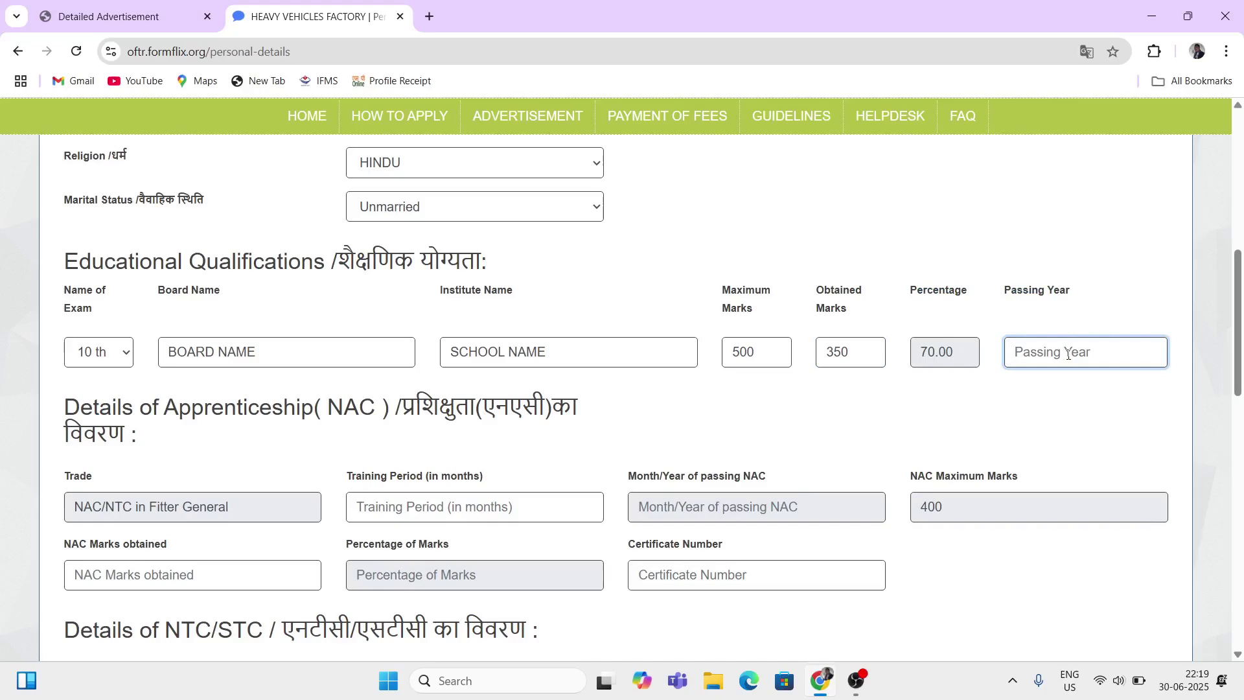
pyautogui.write('2015')
pyautogui.scroll(-2, 297, 491)
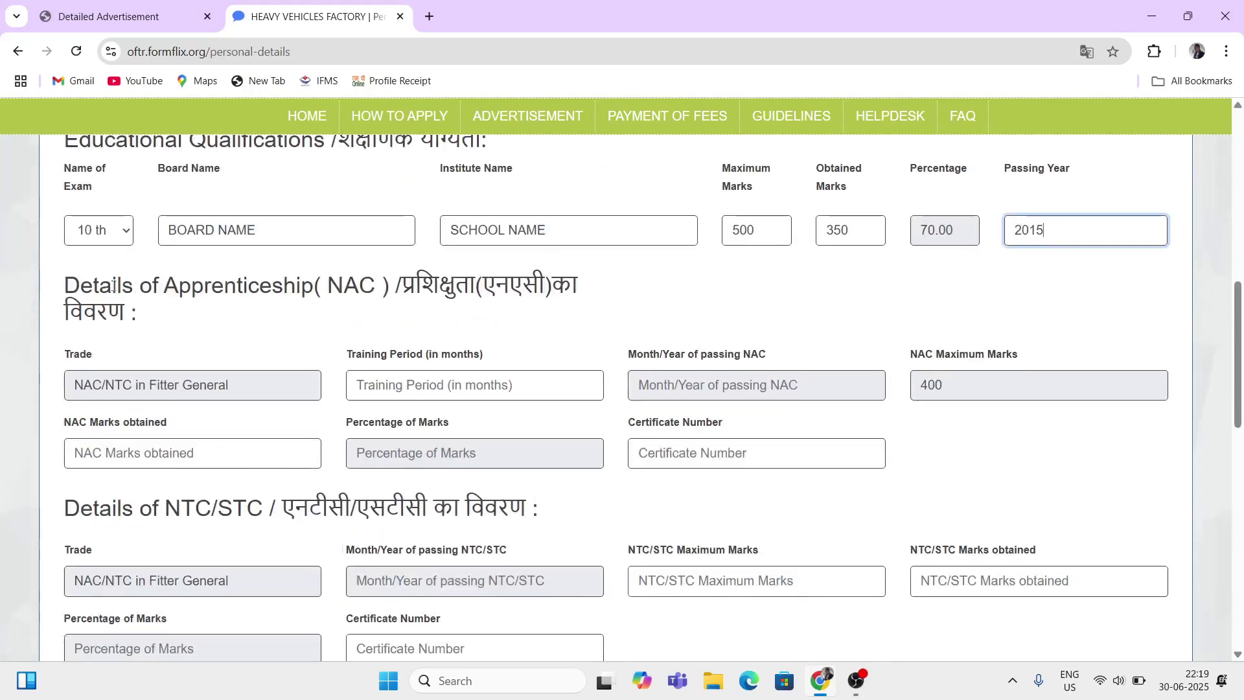
pyautogui.moveTo(165, 286); pyautogui.dragTo(286, 305)
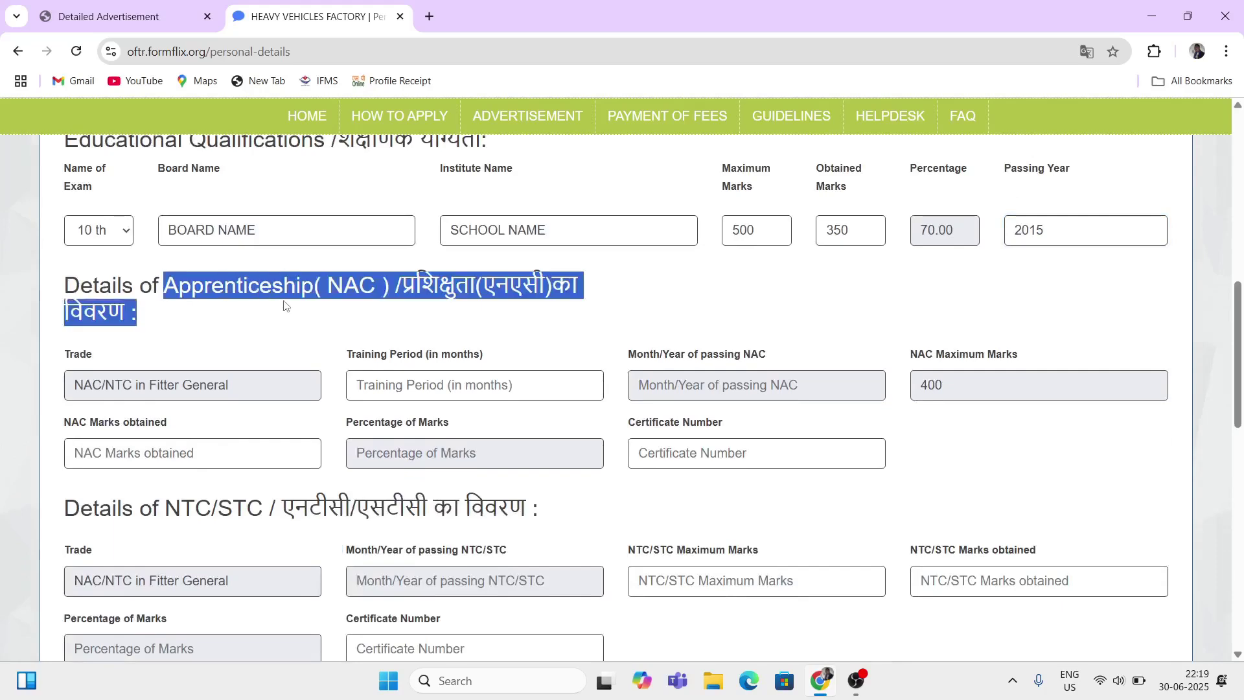
# Step: Enter a 12-month training period and open the NAC passing month/year calendar
pyautogui.click(281, 328)
pyautogui.scroll(-1, 302, 344)
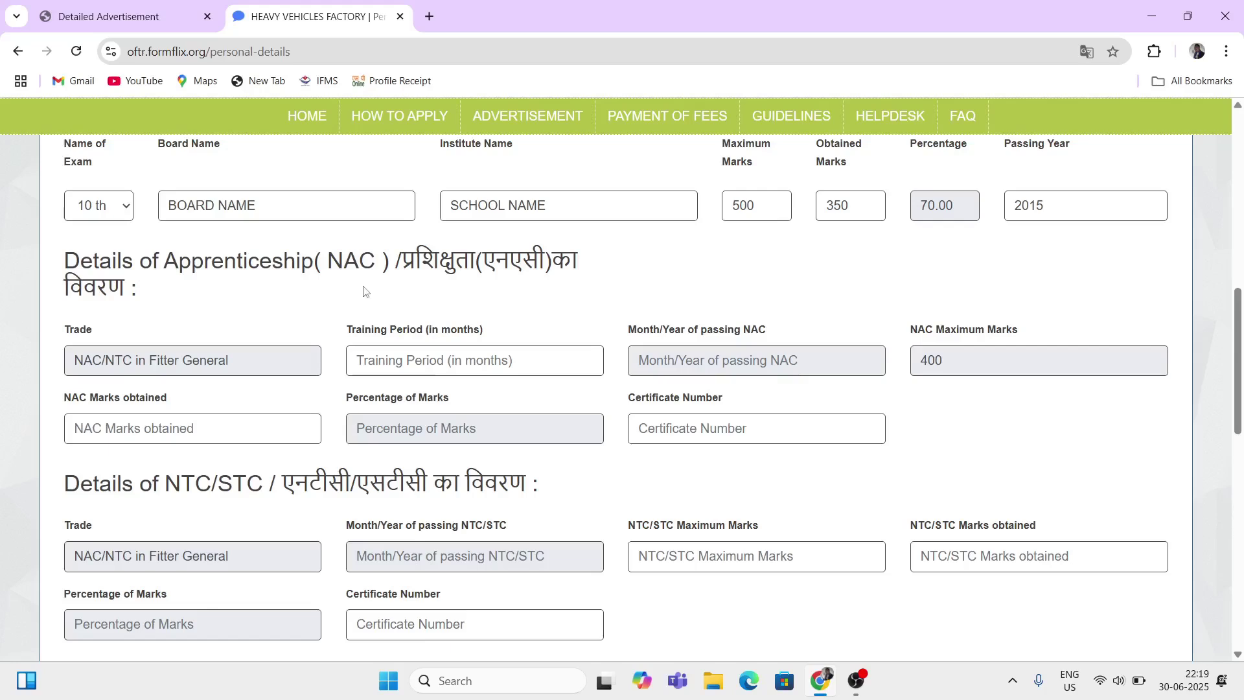
pyautogui.scroll(-1, 295, 328)
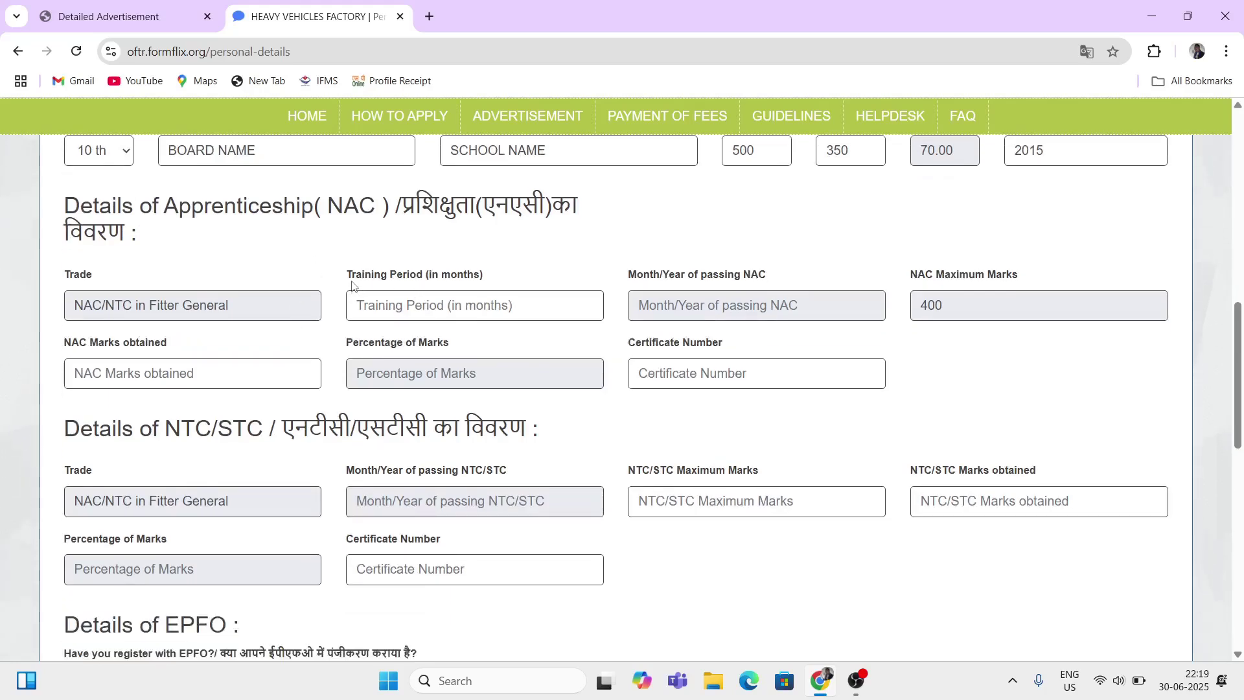
pyautogui.moveTo(352, 285); pyautogui.dragTo(425, 284)
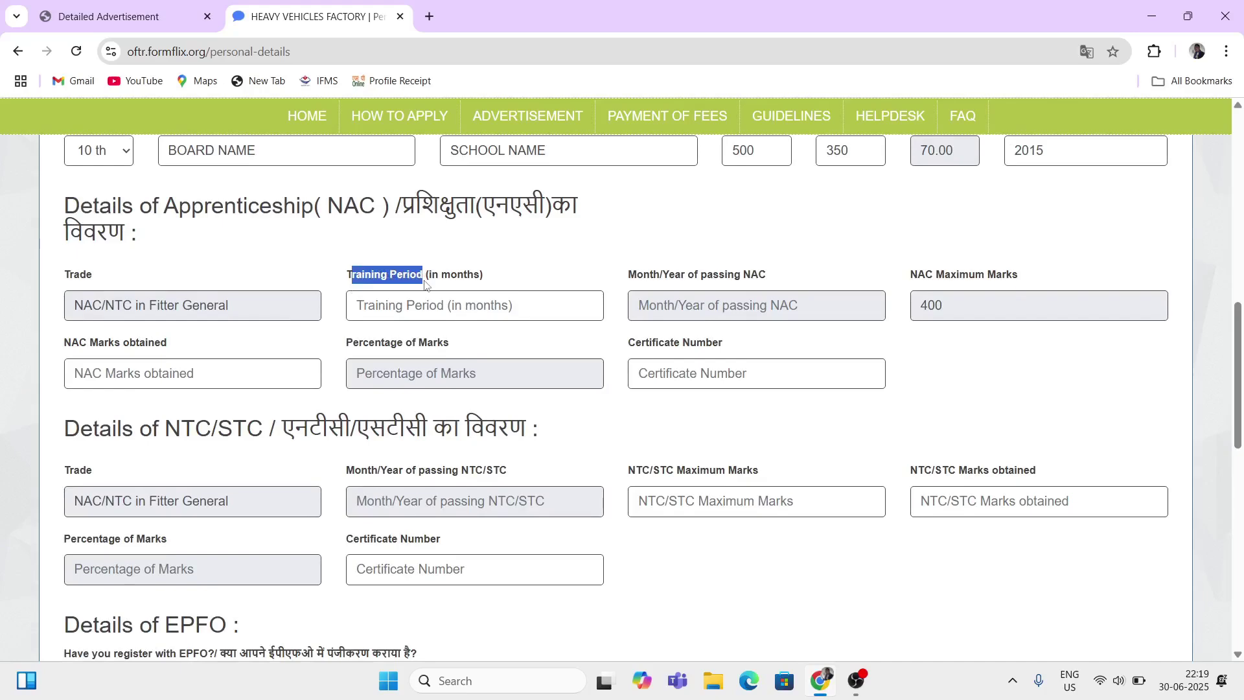
pyautogui.click(413, 303)
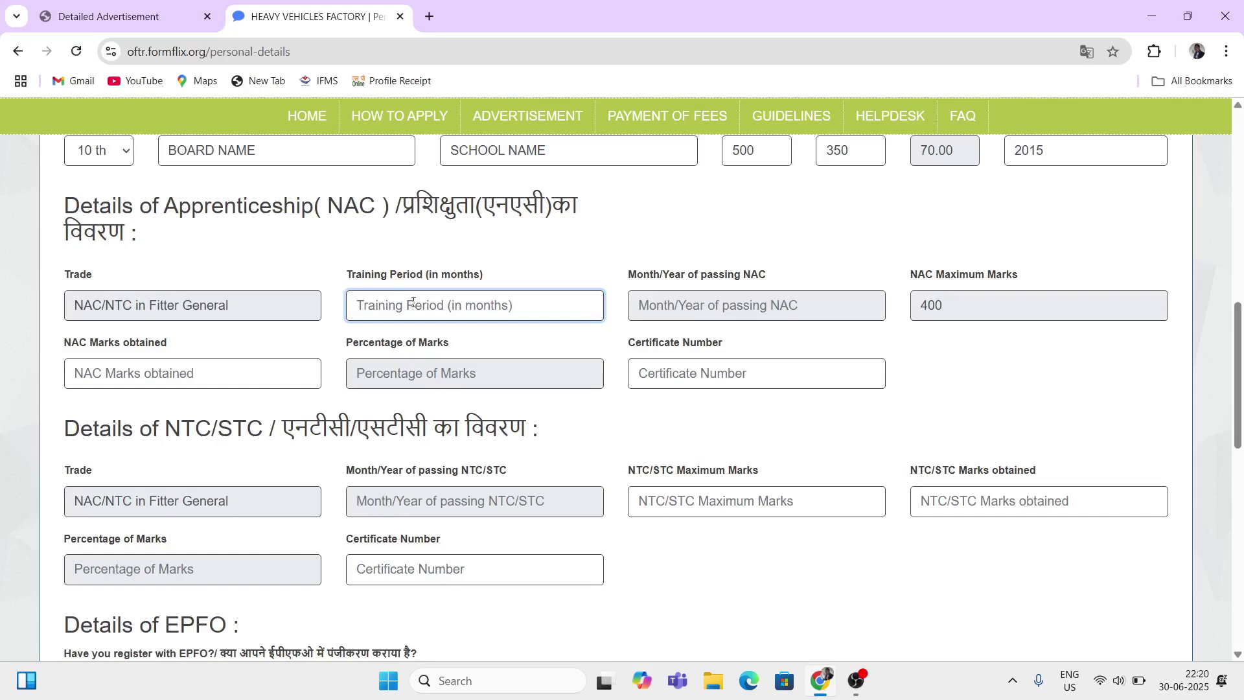
pyautogui.write('12')
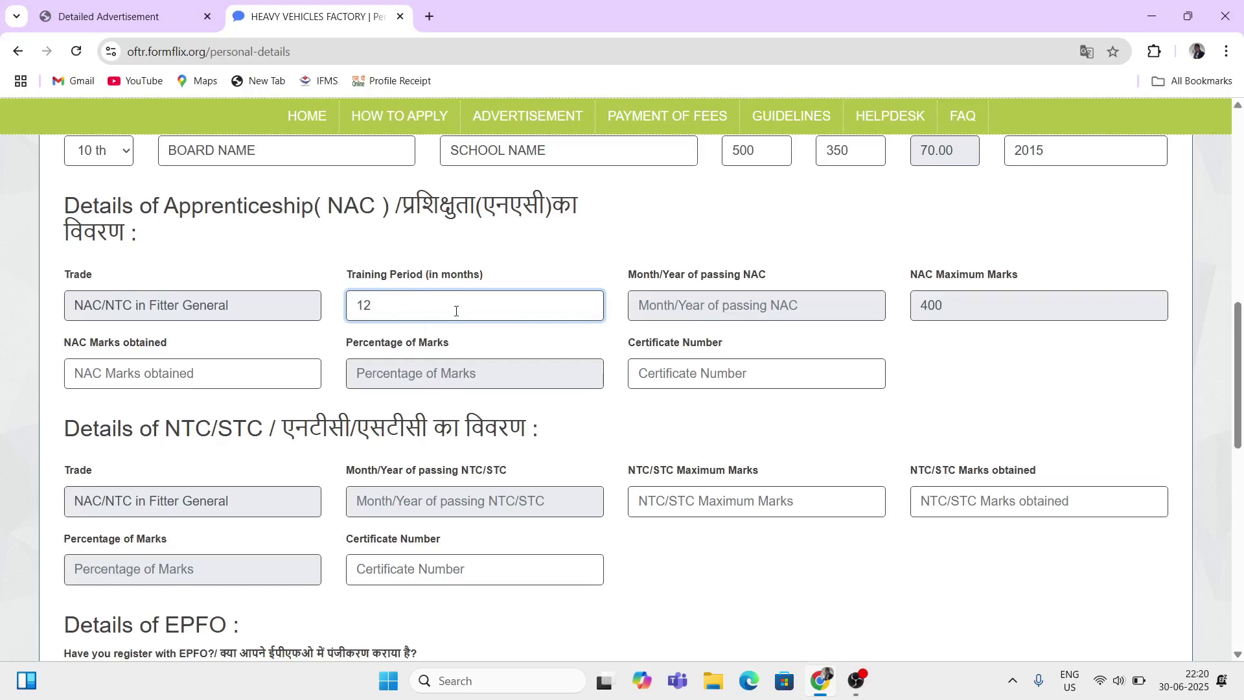
pyautogui.moveTo(411, 274); pyautogui.dragTo(362, 275)
pyautogui.click(421, 315)
pyautogui.moveTo(644, 278); pyautogui.dragTo(674, 280)
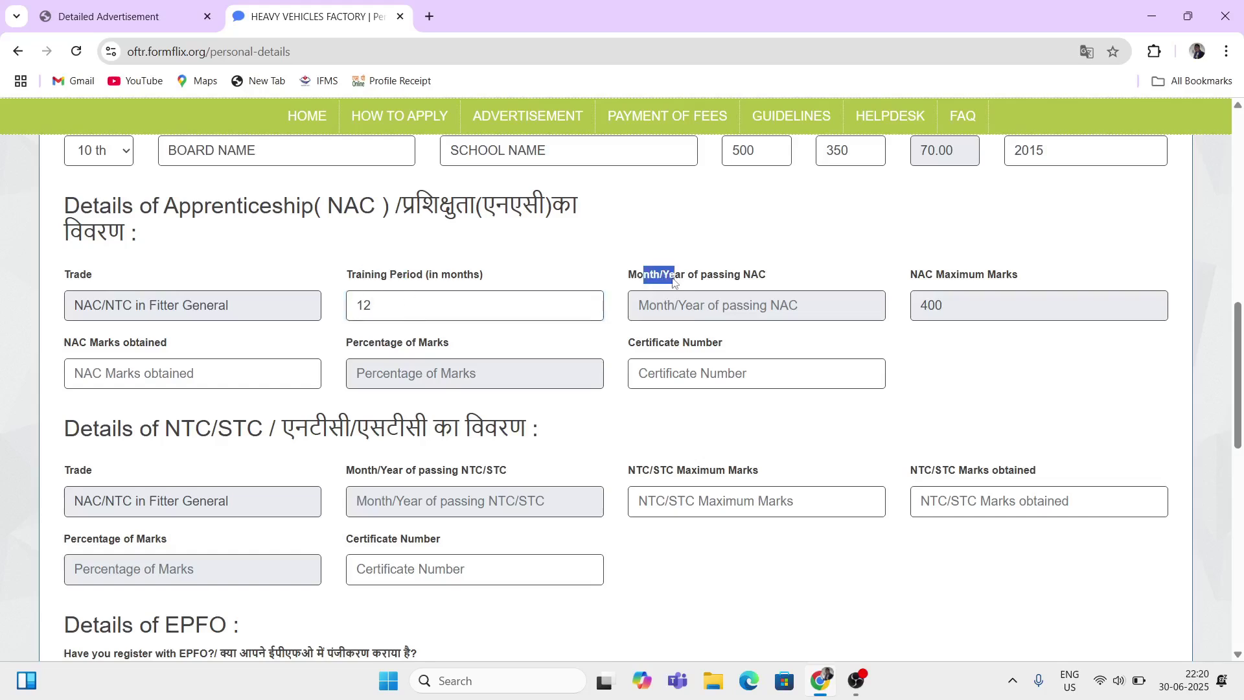
pyautogui.click(711, 304)
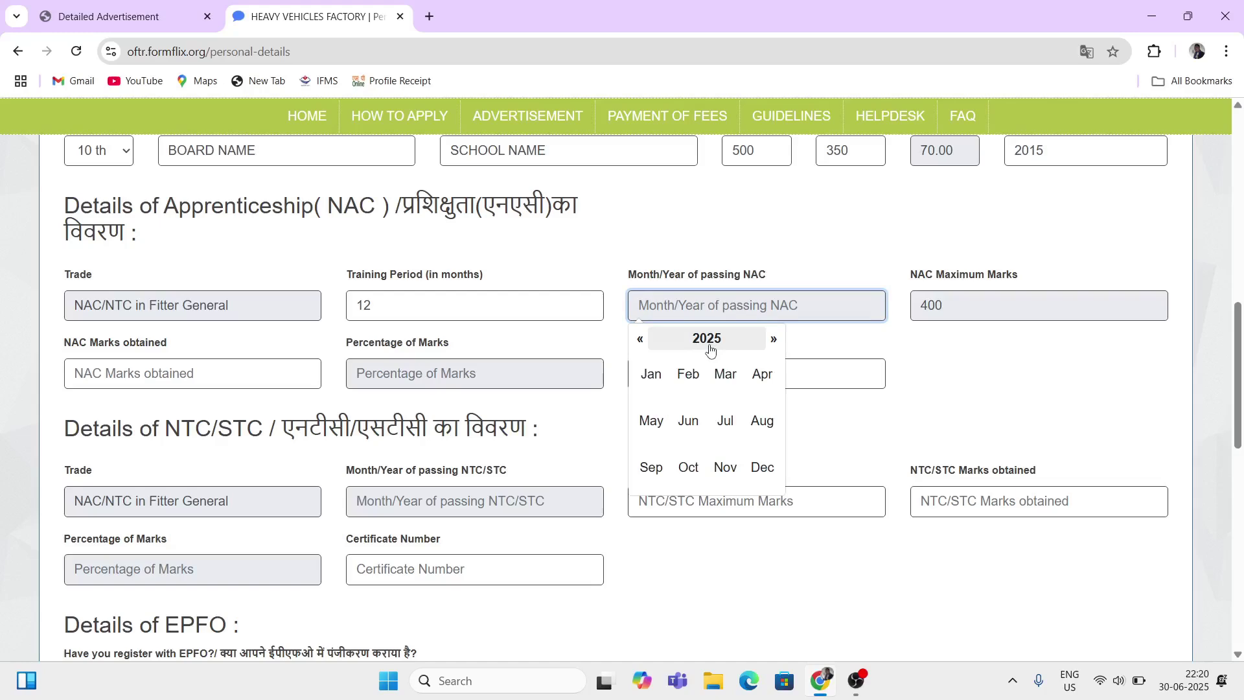
# Step: Pick October 2017 as the NAC month and year of passing (10/2017)
pyautogui.click(710, 349)
pyautogui.click(642, 341)
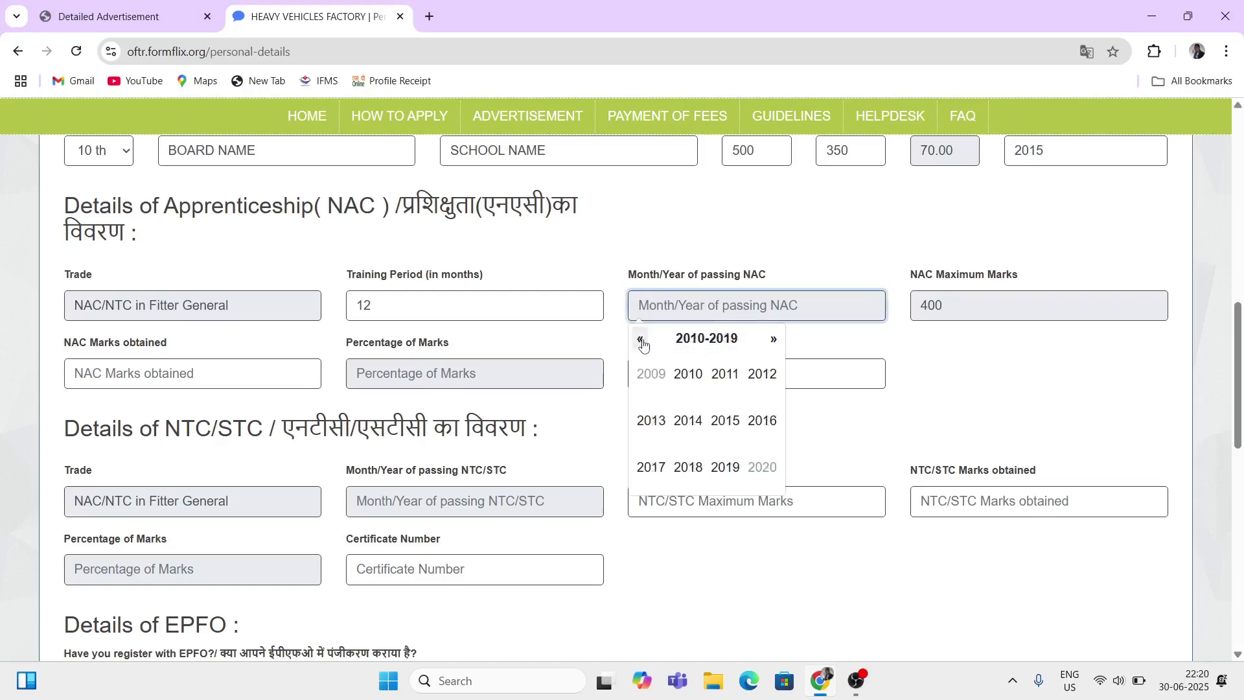
pyautogui.click(642, 342)
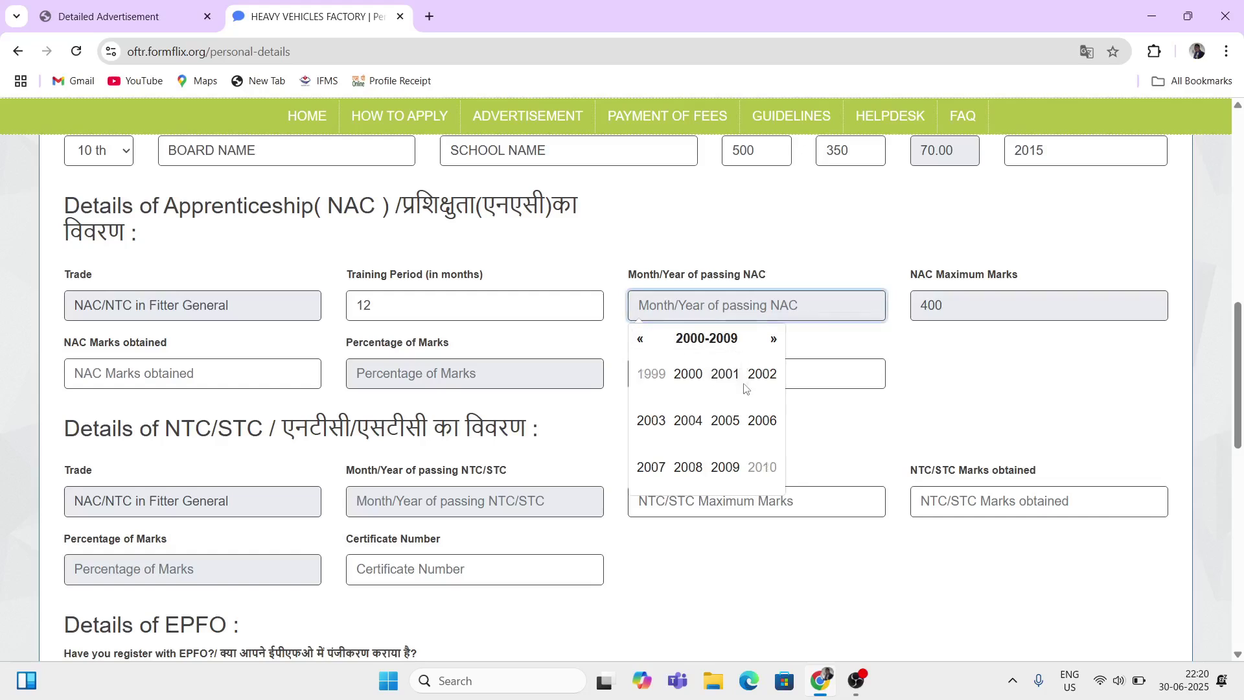
pyautogui.click(773, 339)
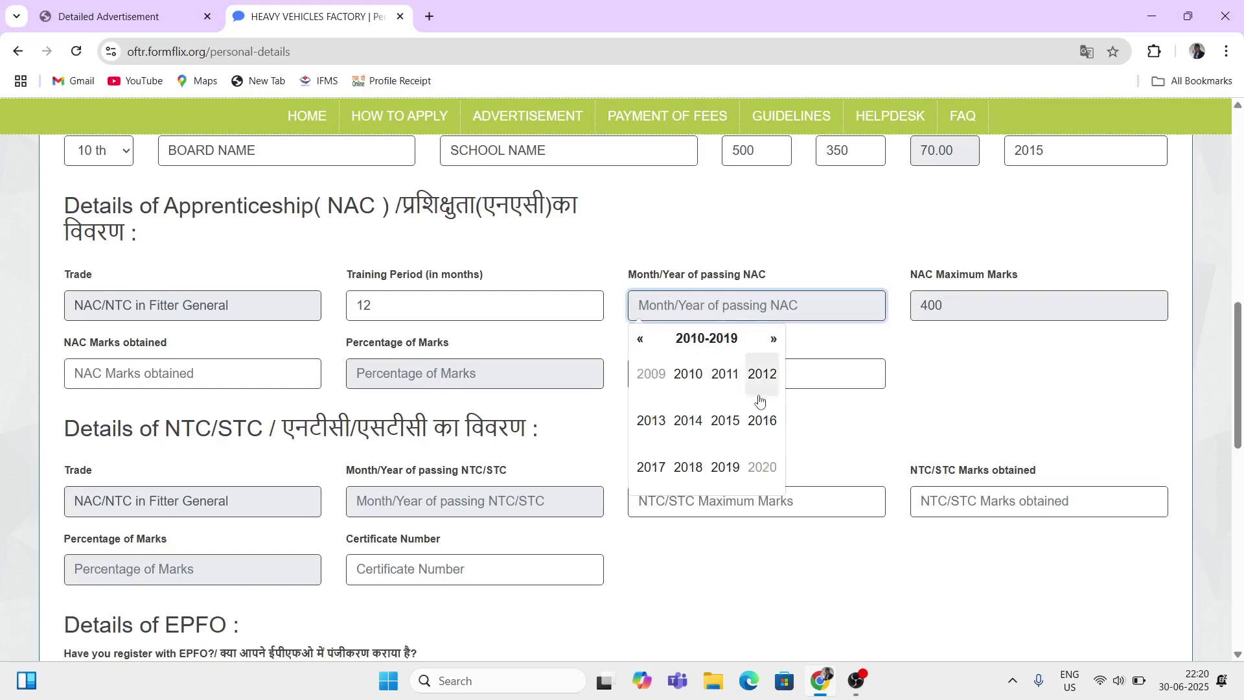
pyautogui.click(651, 466)
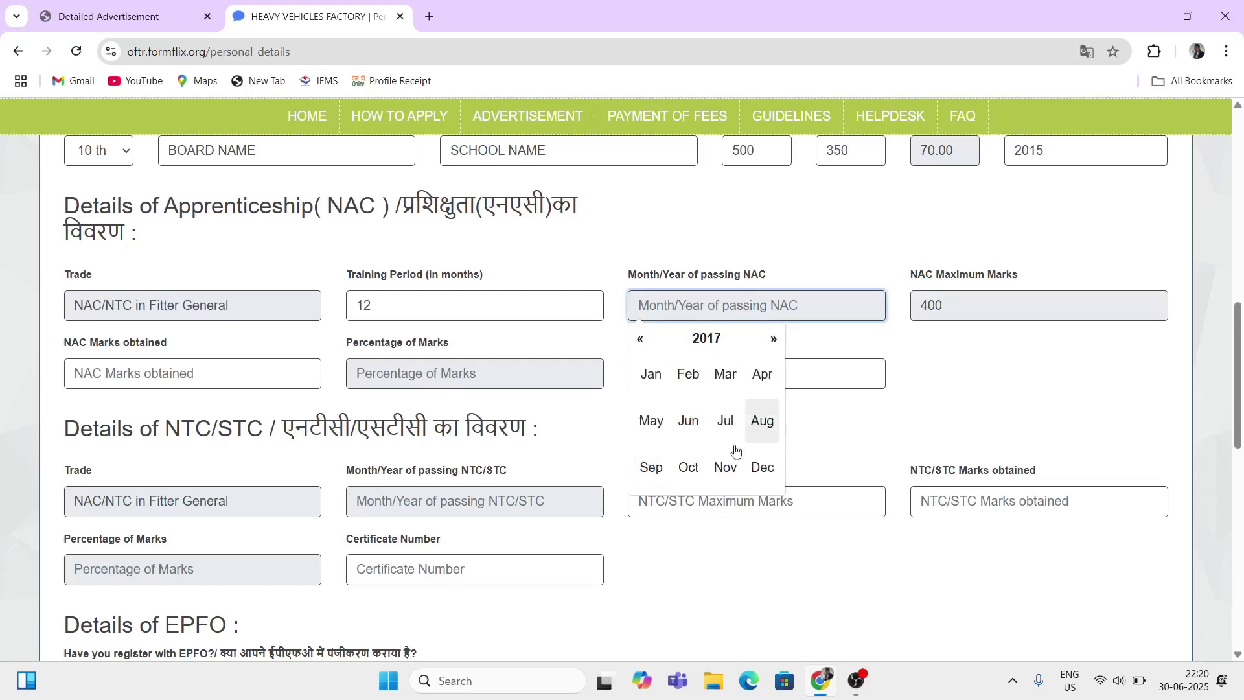
pyautogui.click(690, 467)
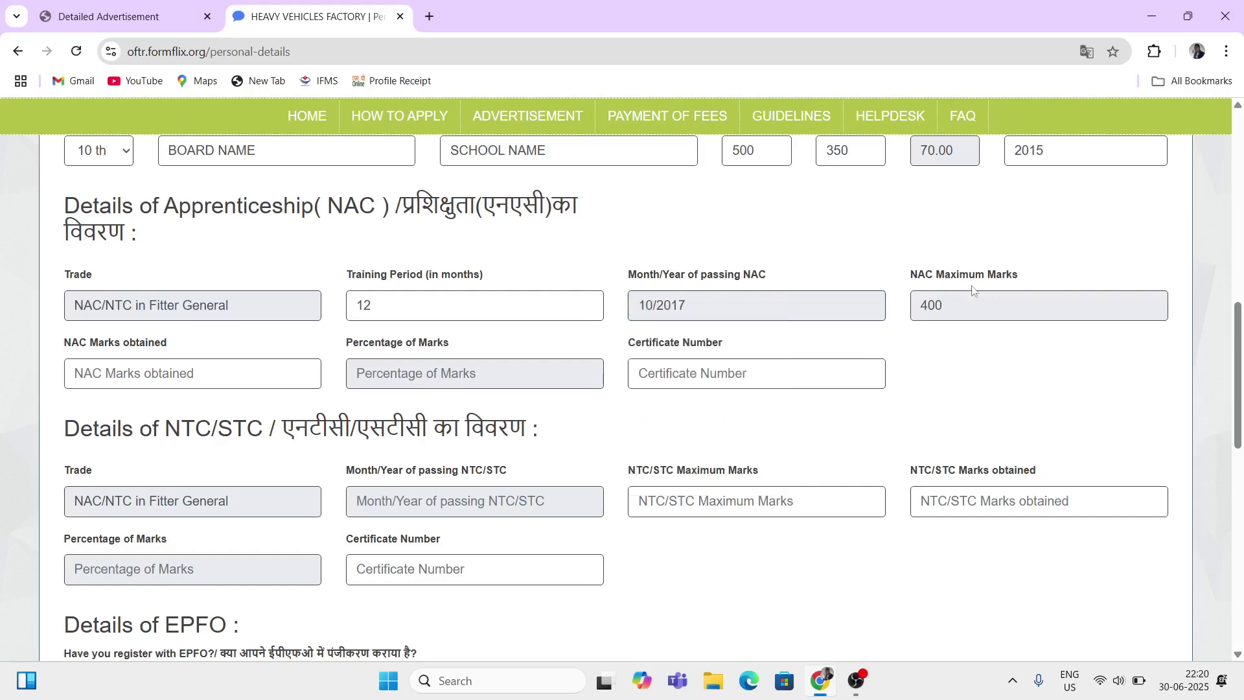
# Step: Confirm the NAC maximum marks remain 400, then move into the NAC Marks obtained field
pyautogui.moveTo(911, 277); pyautogui.dragTo(983, 287)
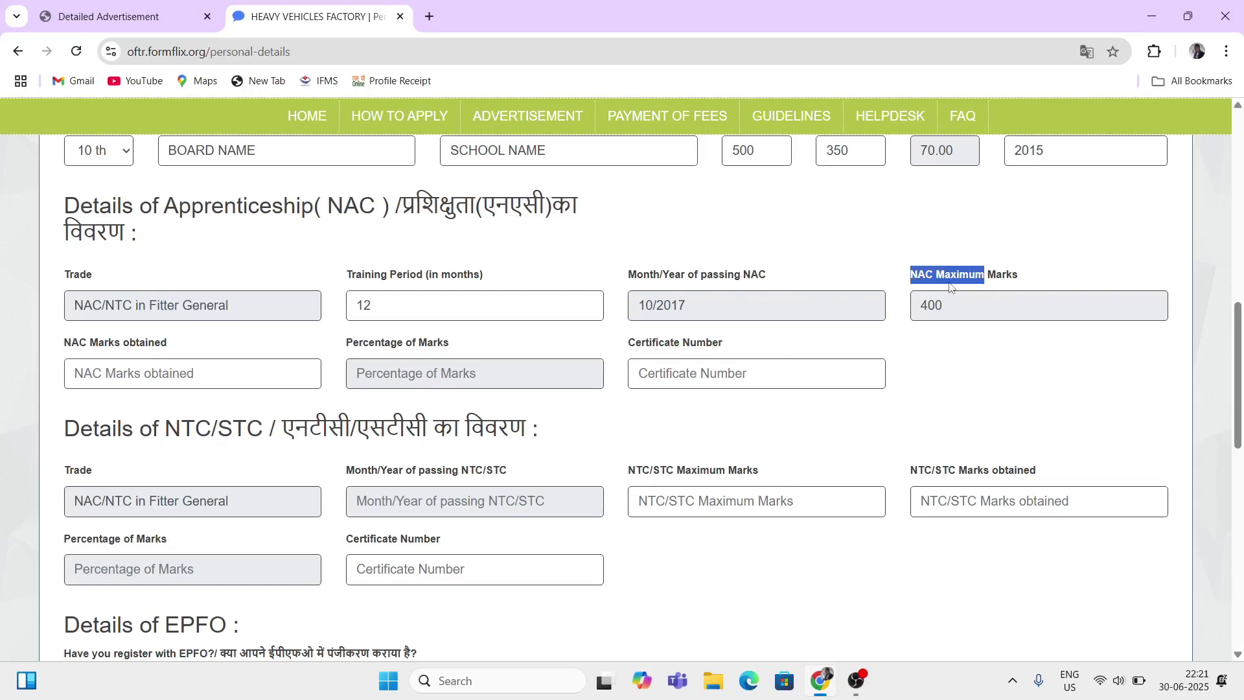
pyautogui.click(960, 304)
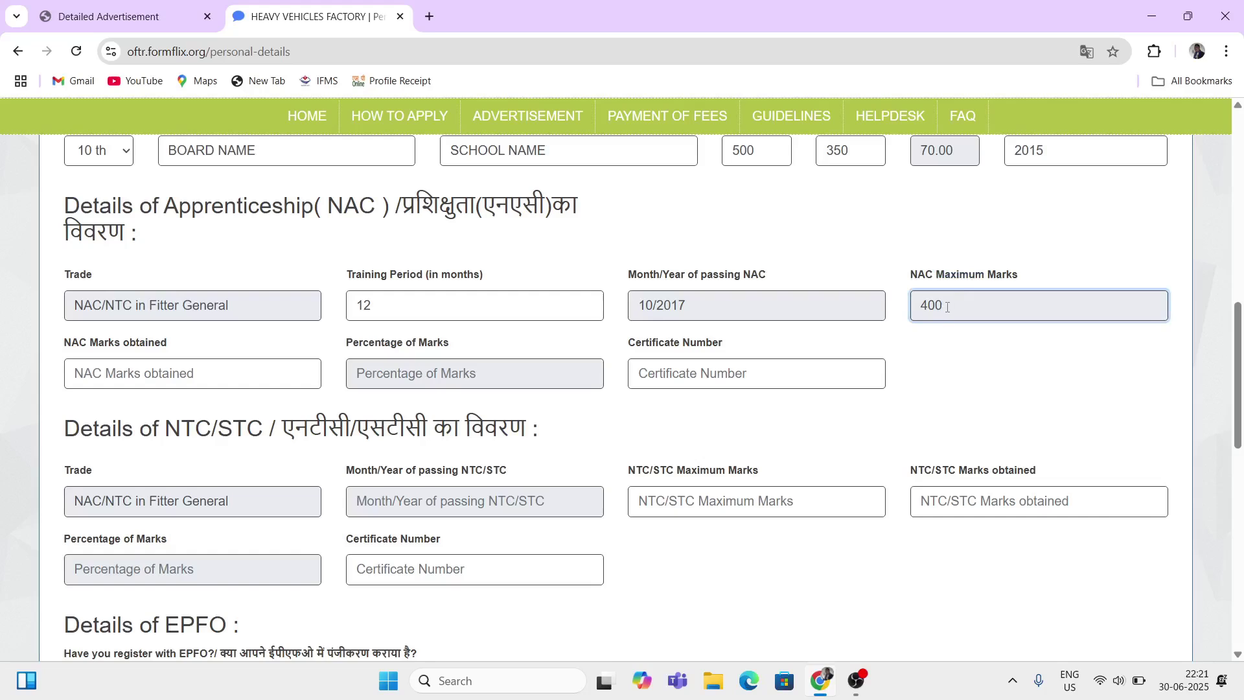
pyautogui.doubleClick(948, 310)
pyautogui.click(931, 370)
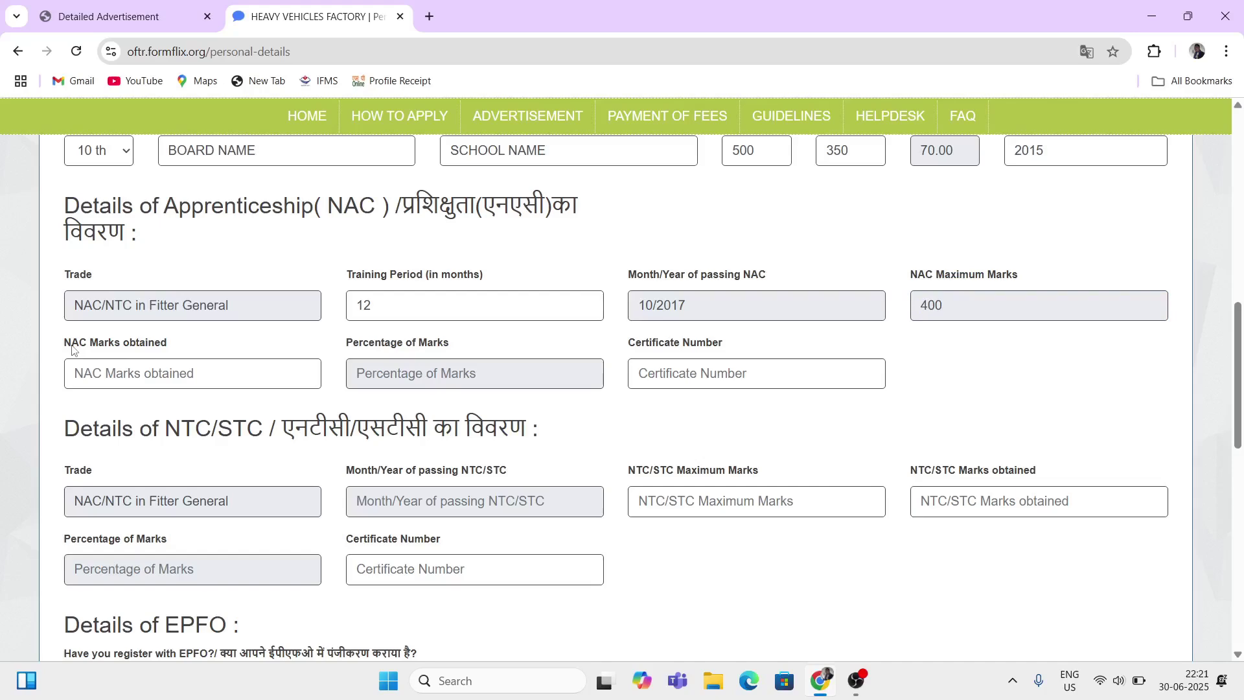
pyautogui.moveTo(73, 349); pyautogui.dragTo(149, 357)
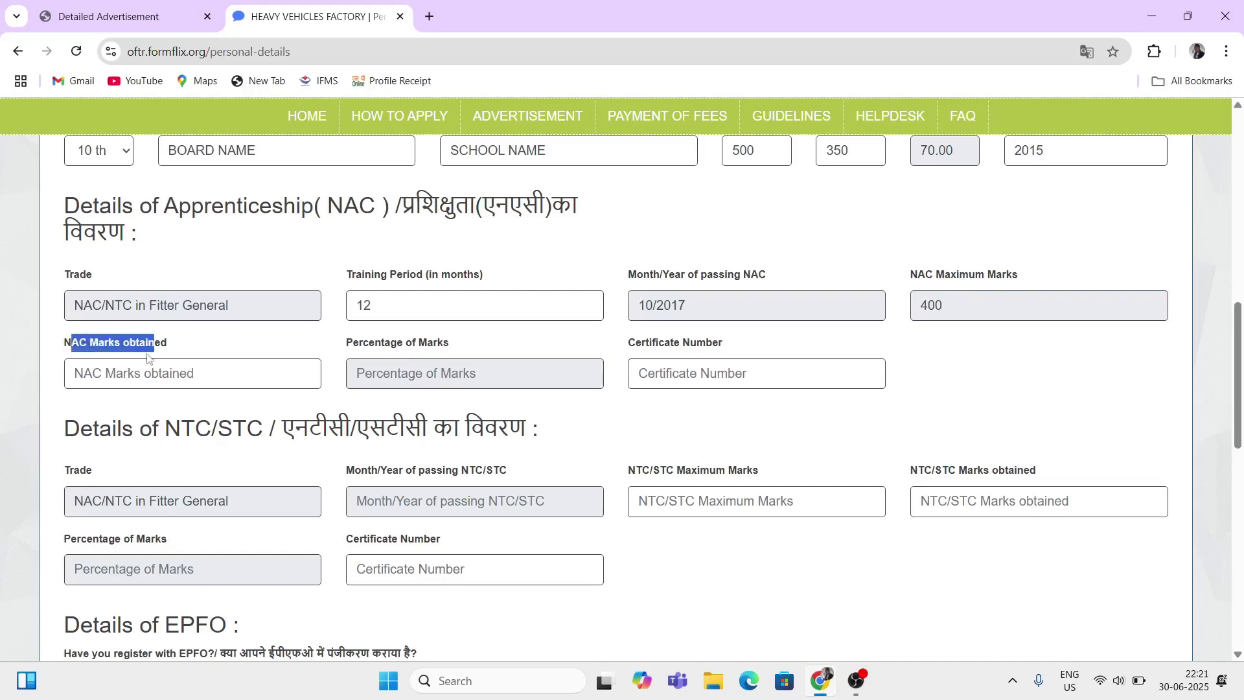
pyautogui.click(132, 374)
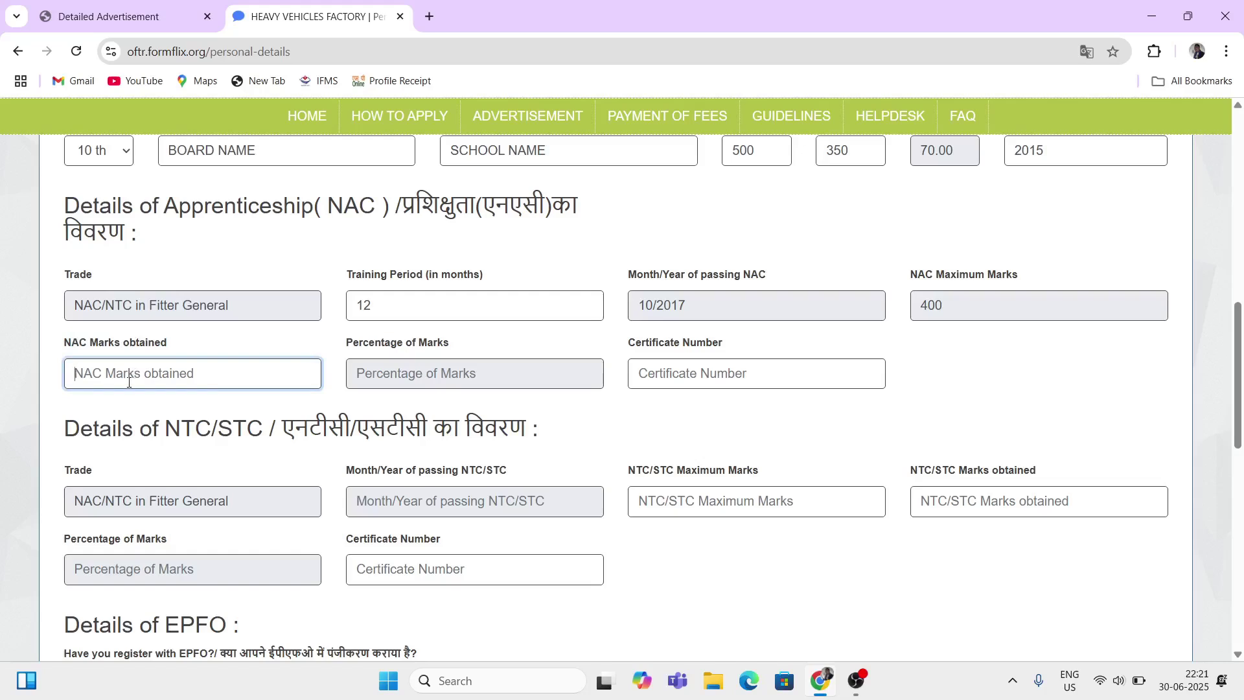
# Step: Enter 290 as NAC marks obtained (72.50%) and certificate number 11111111
pyautogui.write('290')
pyautogui.click(406, 390)
pyautogui.moveTo(353, 343); pyautogui.dragTo(430, 360)
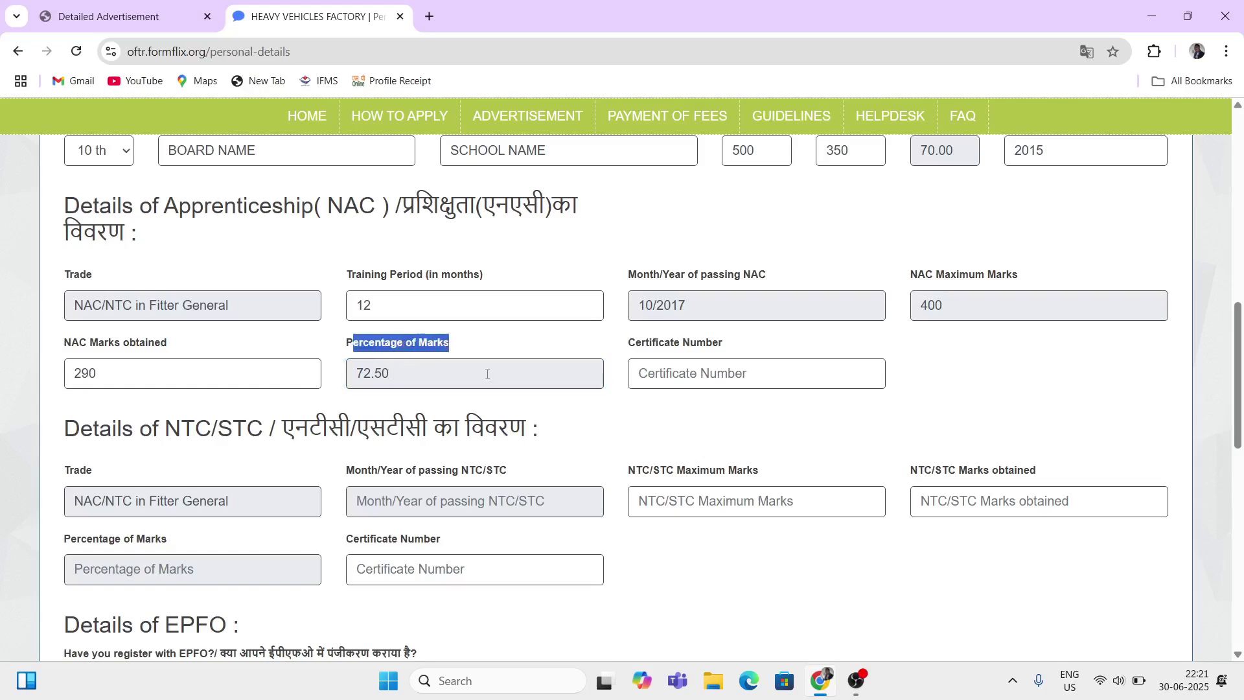
pyautogui.moveTo(635, 345); pyautogui.dragTo(669, 350)
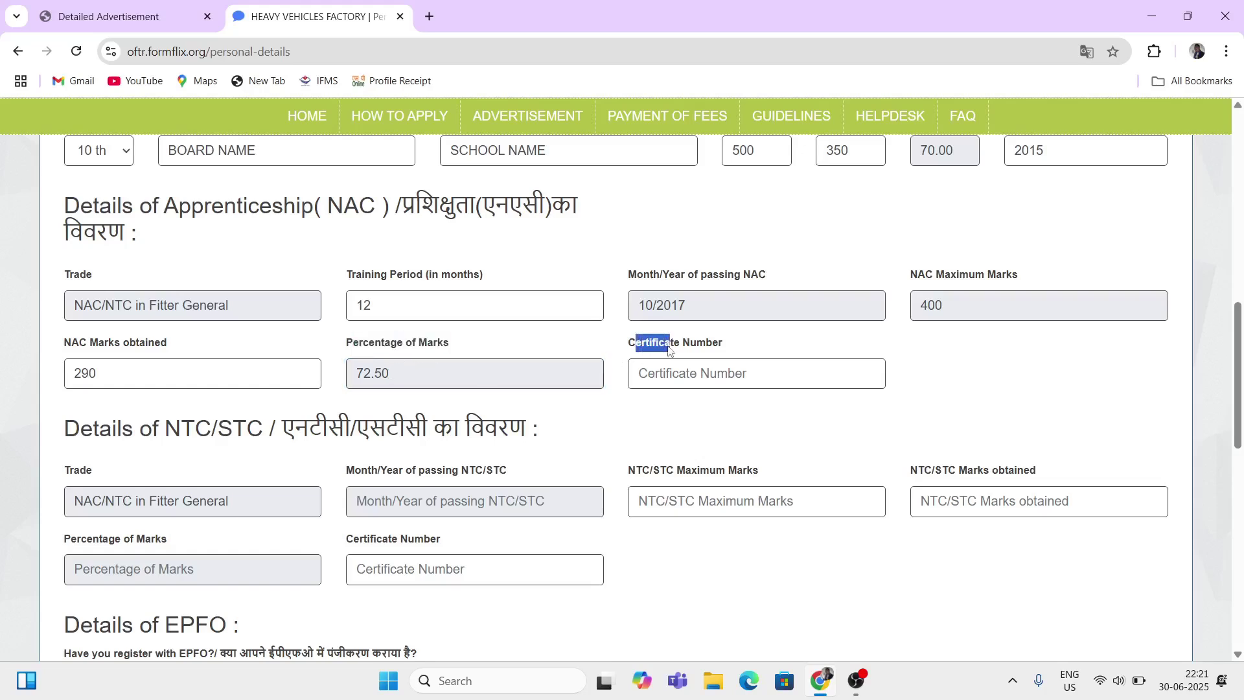
pyautogui.click(675, 372)
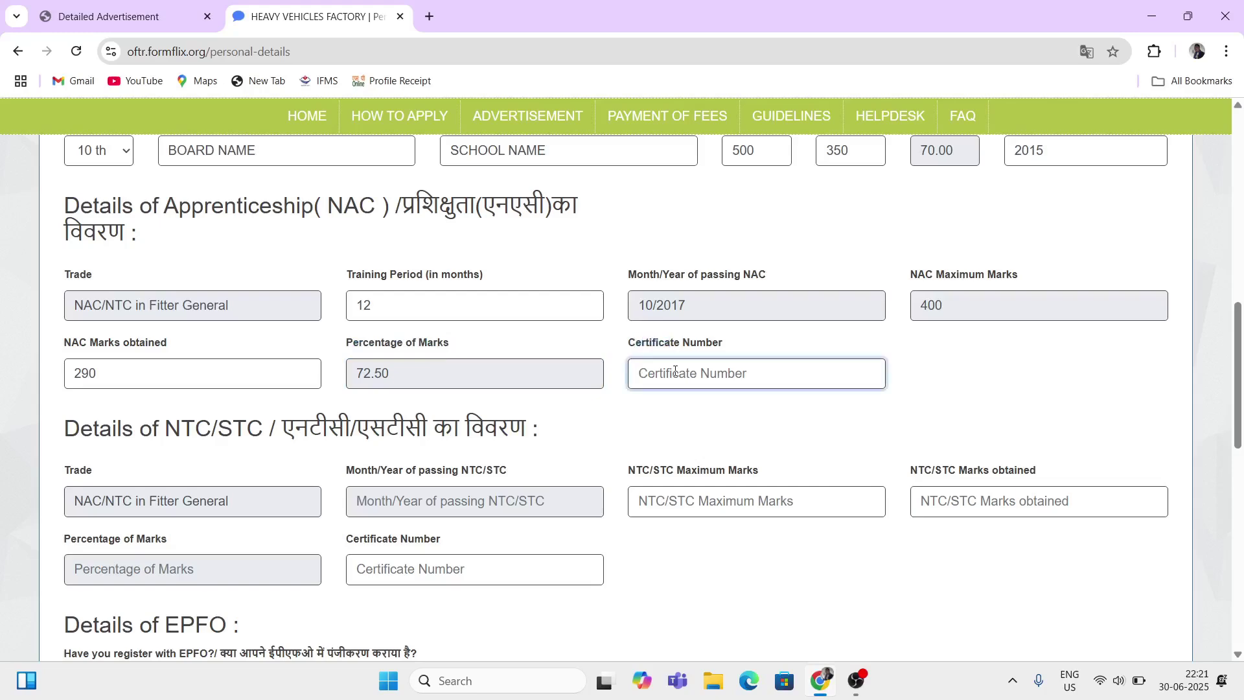
pyautogui.write('11111111')
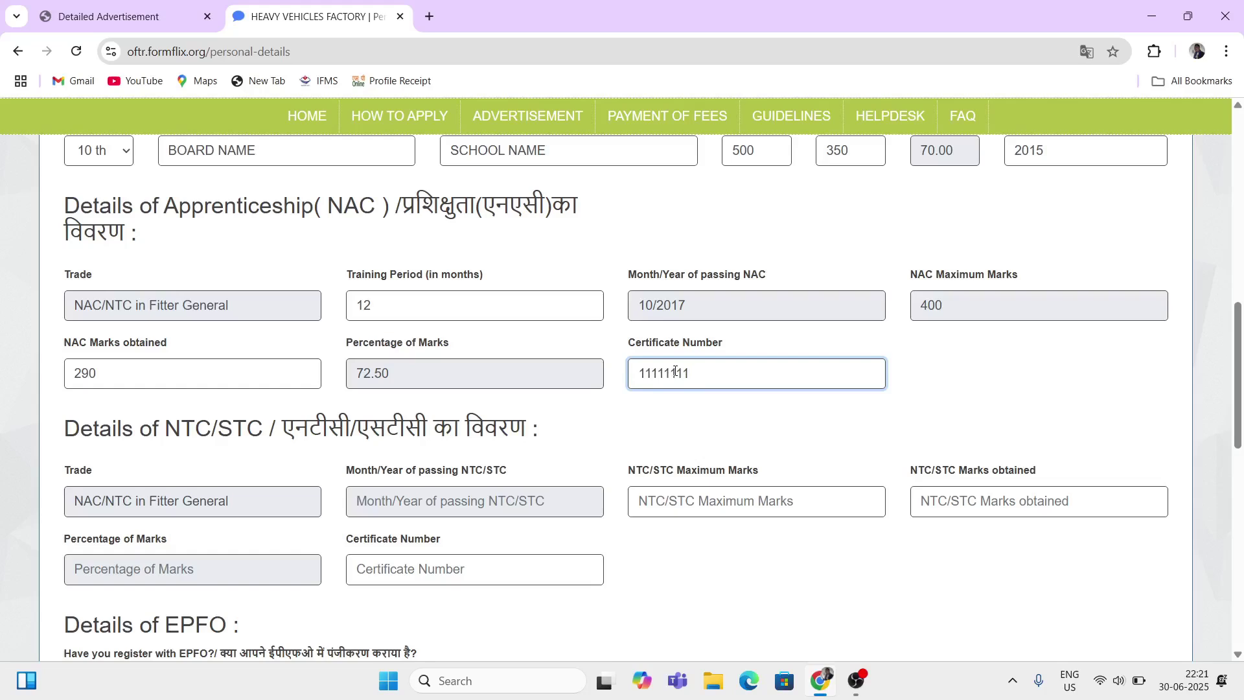
pyautogui.scroll(-2, 501, 473)
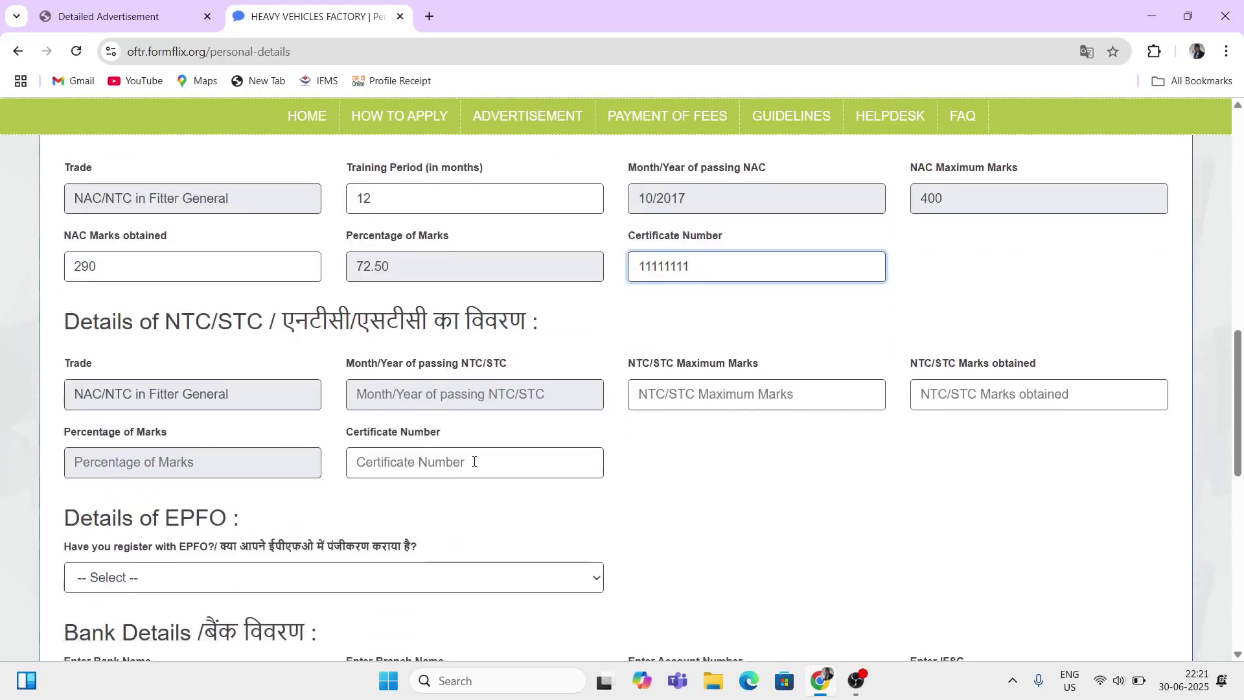
# Step: Point out the NTC/STC section heading and show the trade text in capitals
pyautogui.scroll(-1, 473, 462)
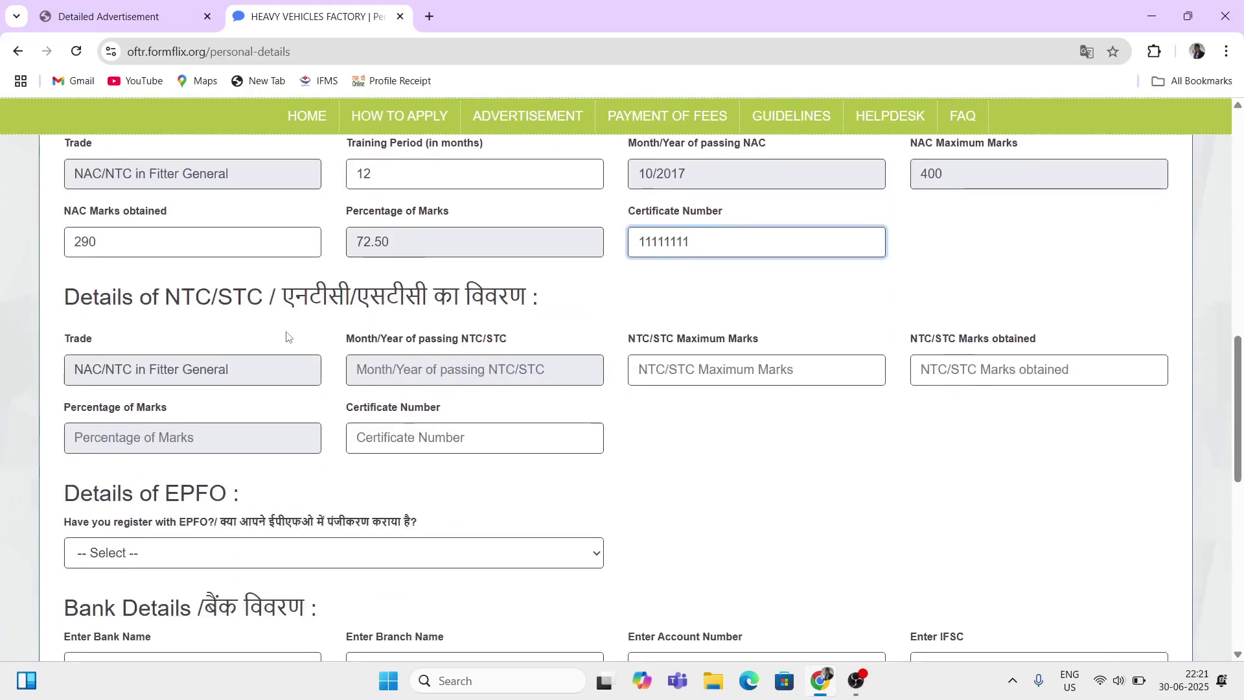
pyautogui.moveTo(159, 298); pyautogui.dragTo(247, 300)
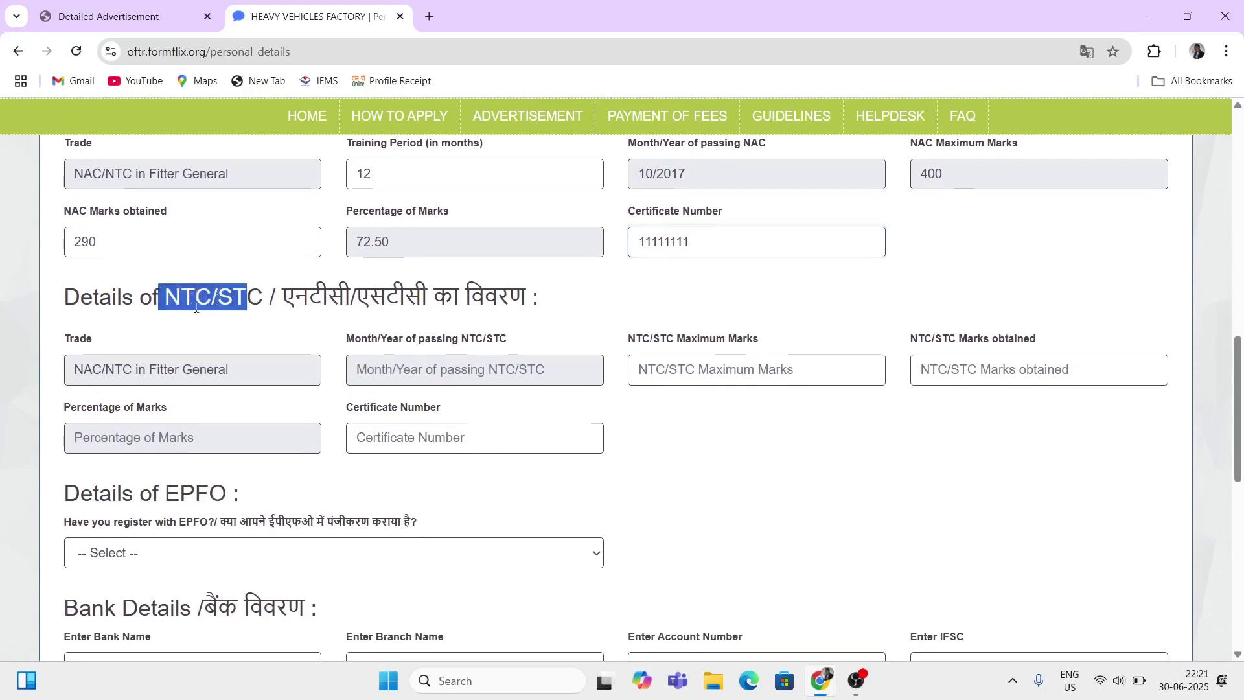
pyautogui.click(172, 315)
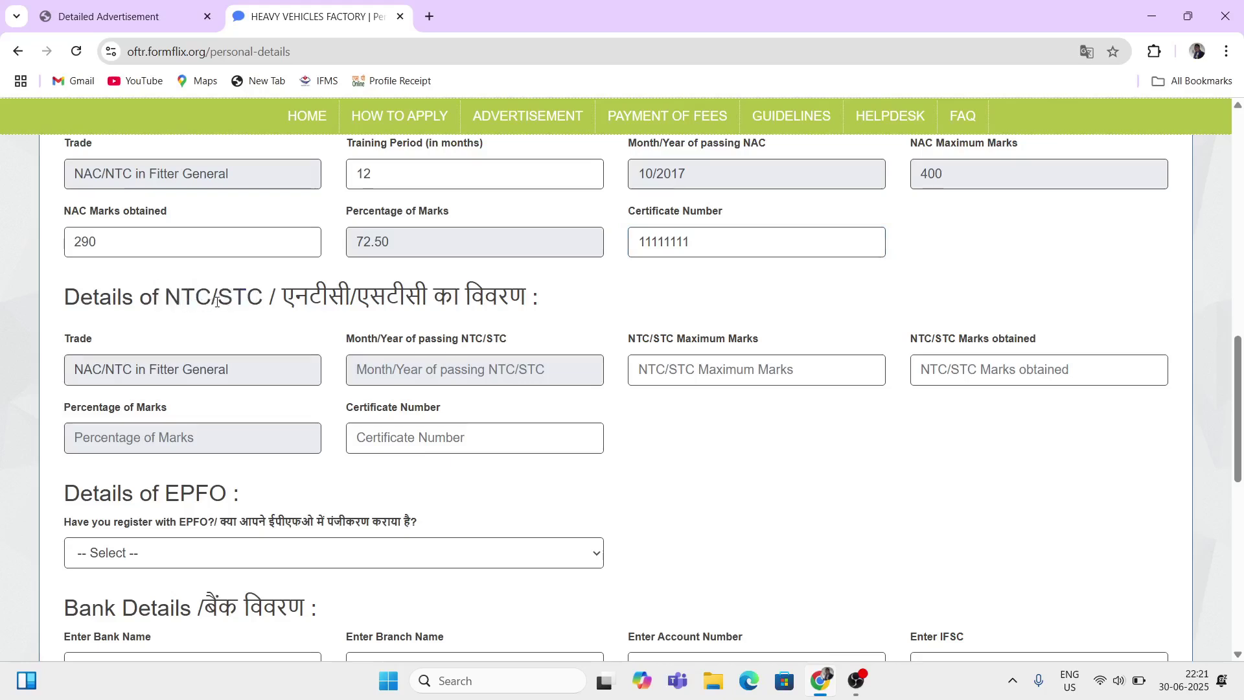
pyautogui.moveTo(216, 301); pyautogui.dragTo(247, 299)
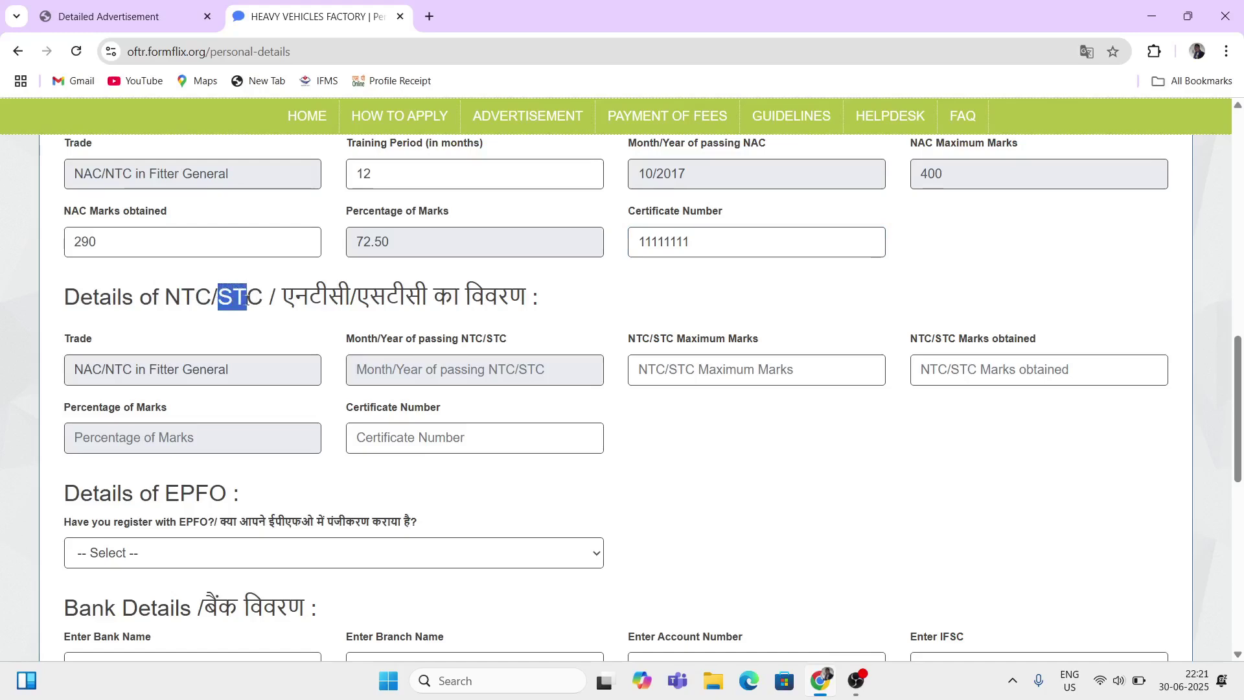
pyautogui.moveTo(171, 299); pyautogui.dragTo(208, 300)
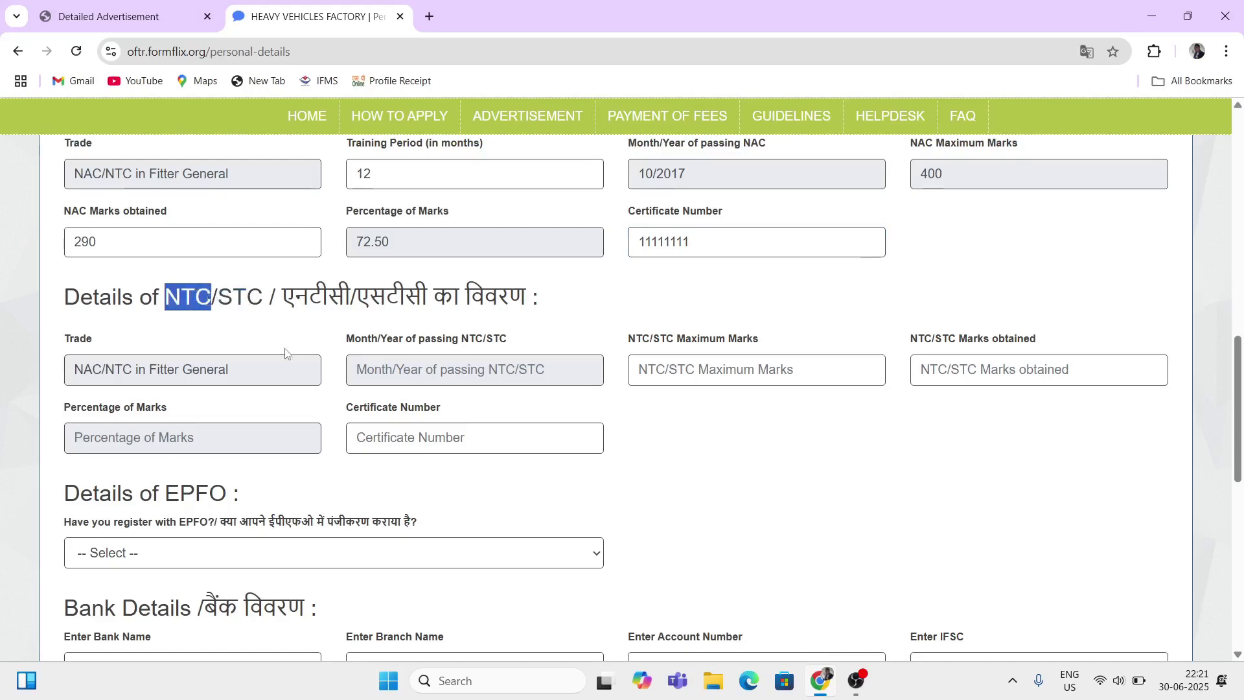
pyautogui.scroll(-1, 286, 353)
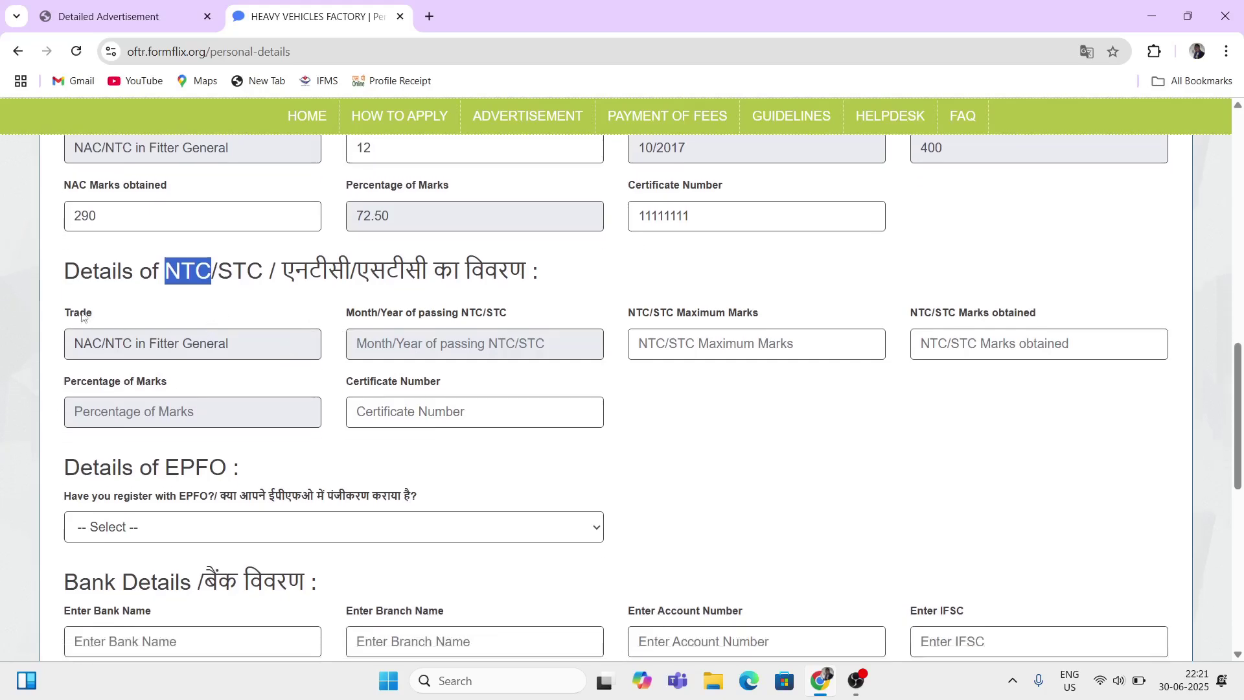
pyautogui.click(86, 314)
pyautogui.click(276, 339)
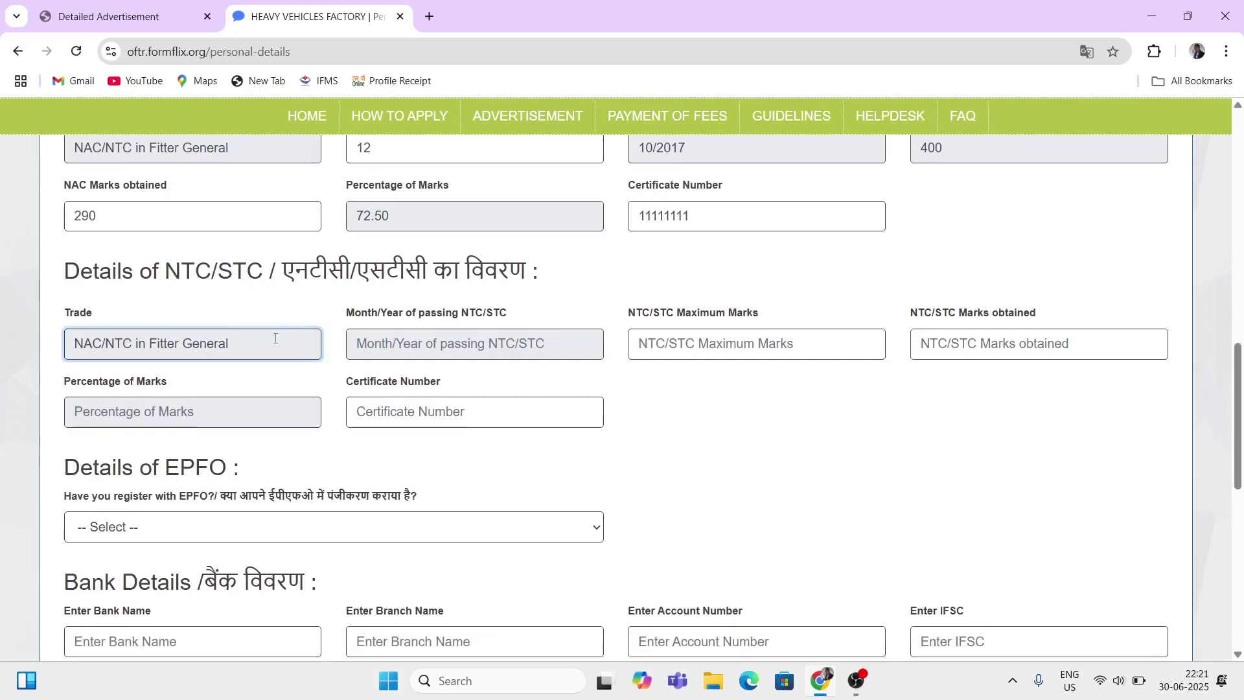
pyautogui.press('BackSpace')
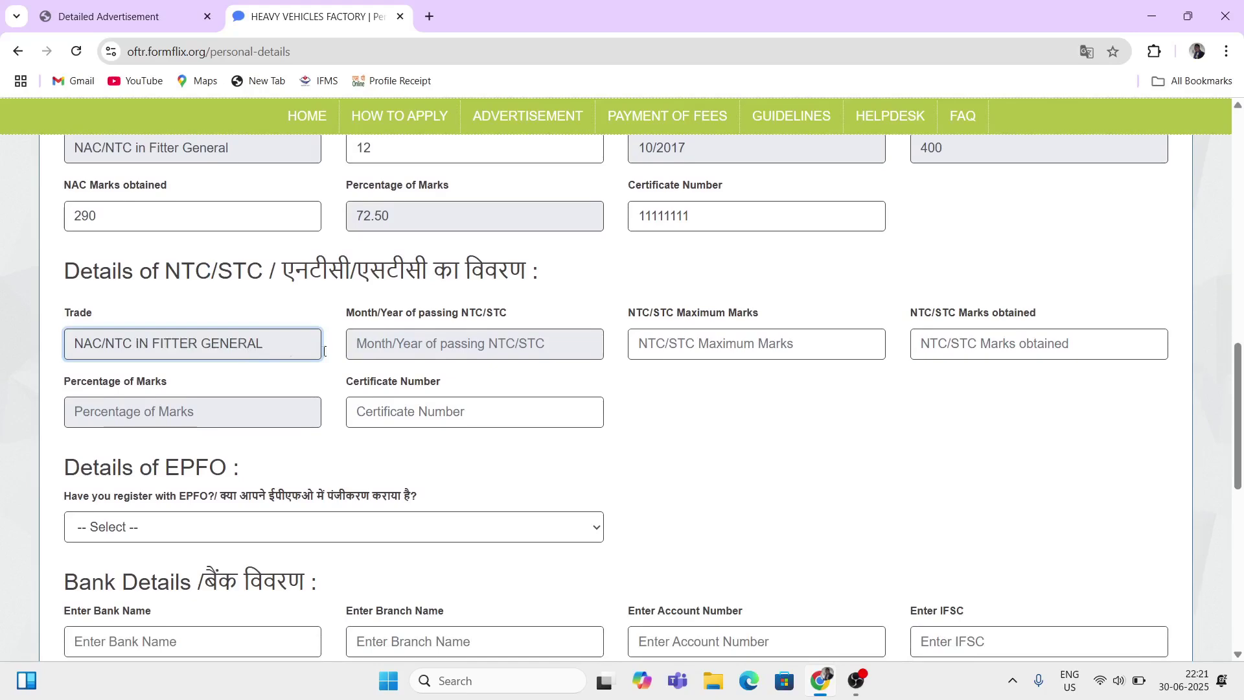
# Step: Set the NTC/STC month and year of passing to July 2020 (07/2020)
pyautogui.click(386, 355)
pyautogui.click(339, 332)
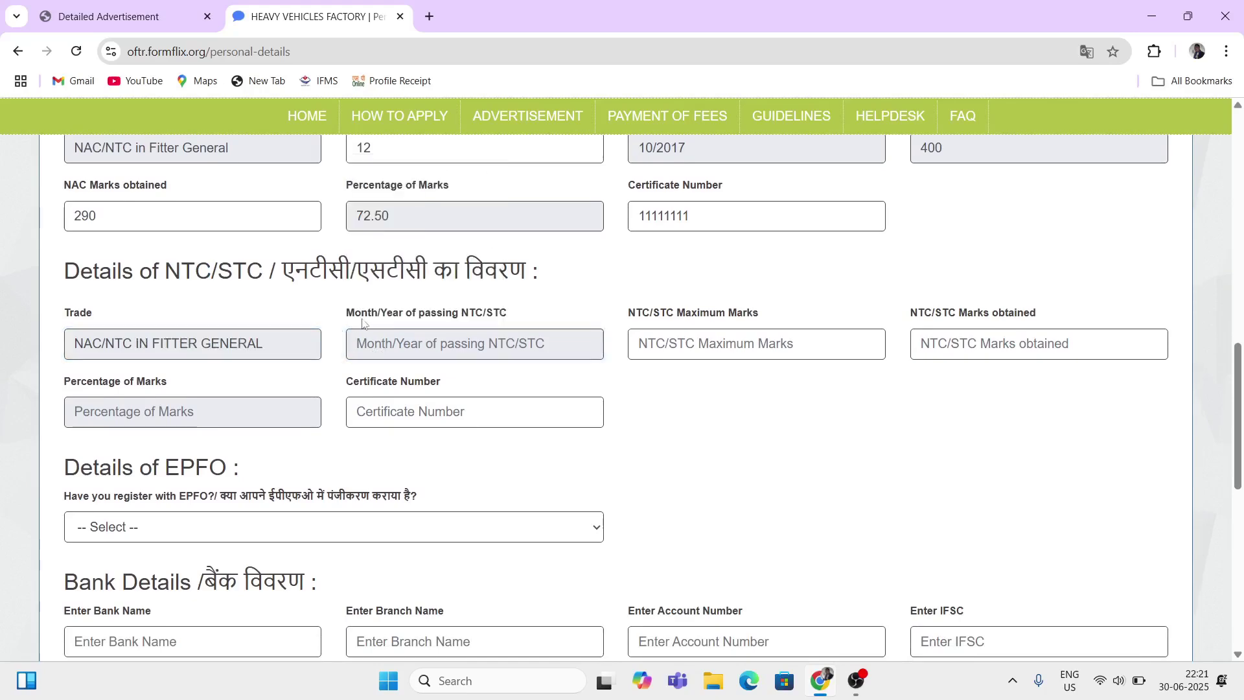
pyautogui.moveTo(356, 316); pyautogui.dragTo(494, 317)
pyautogui.click(411, 346)
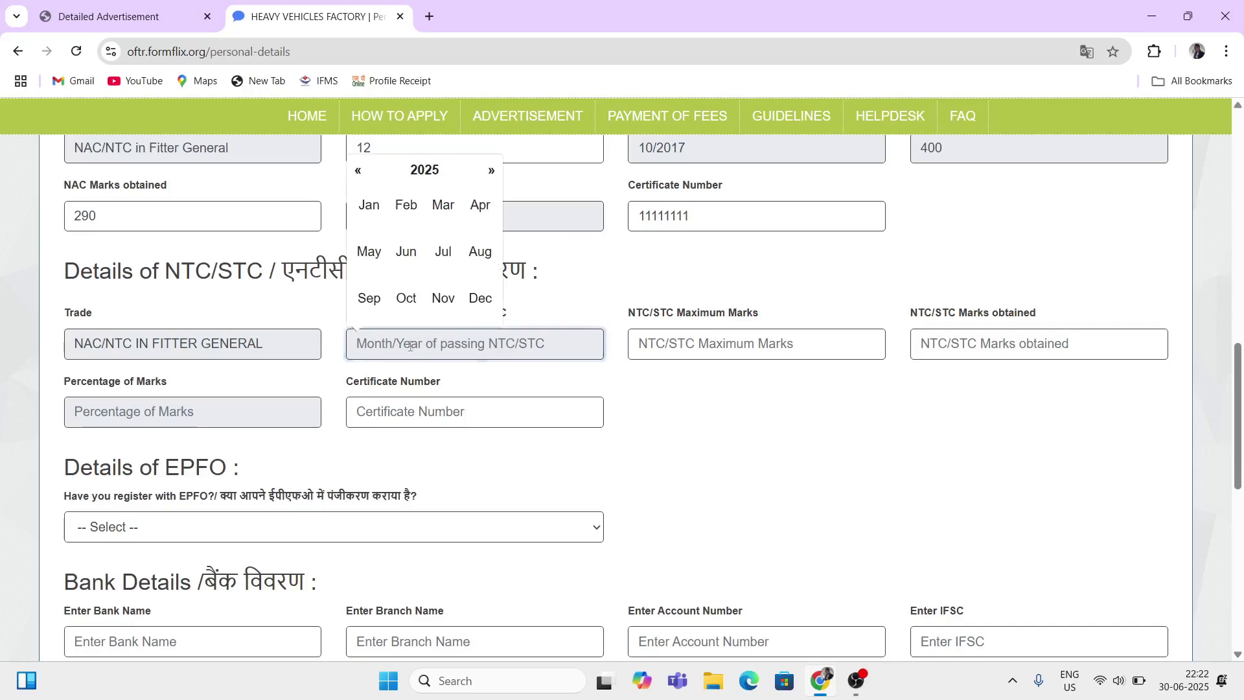
pyautogui.click(425, 172)
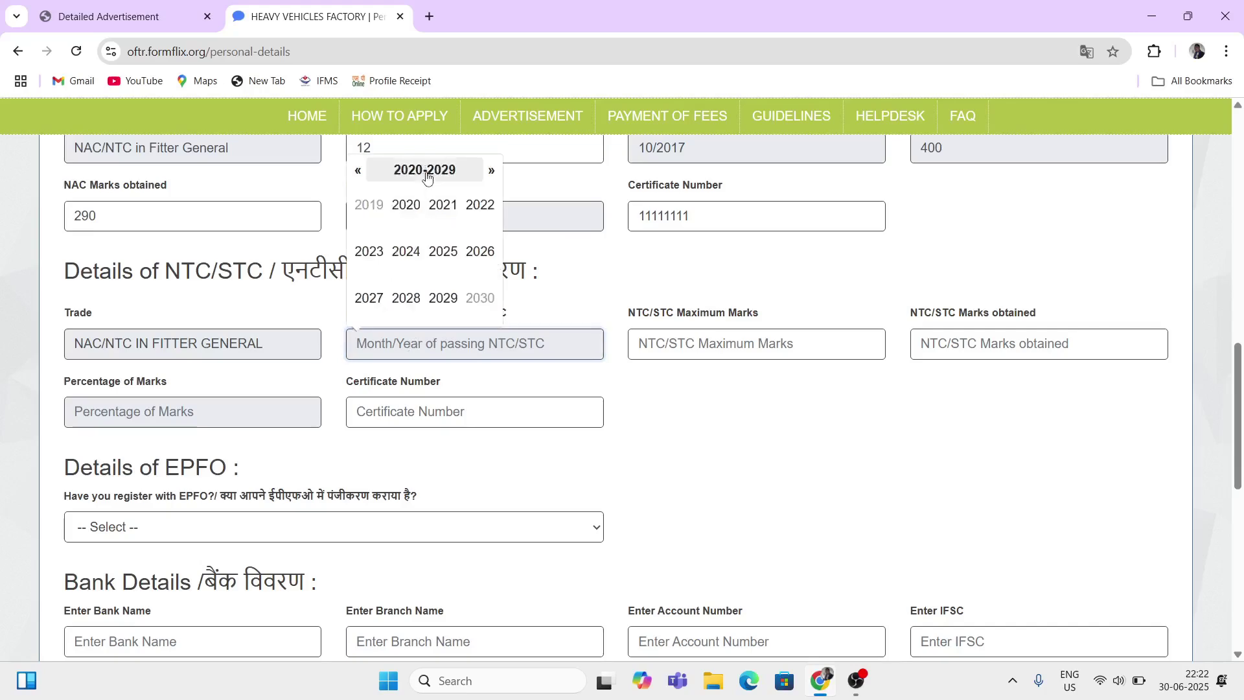
pyautogui.click(358, 172)
pyautogui.click(357, 172)
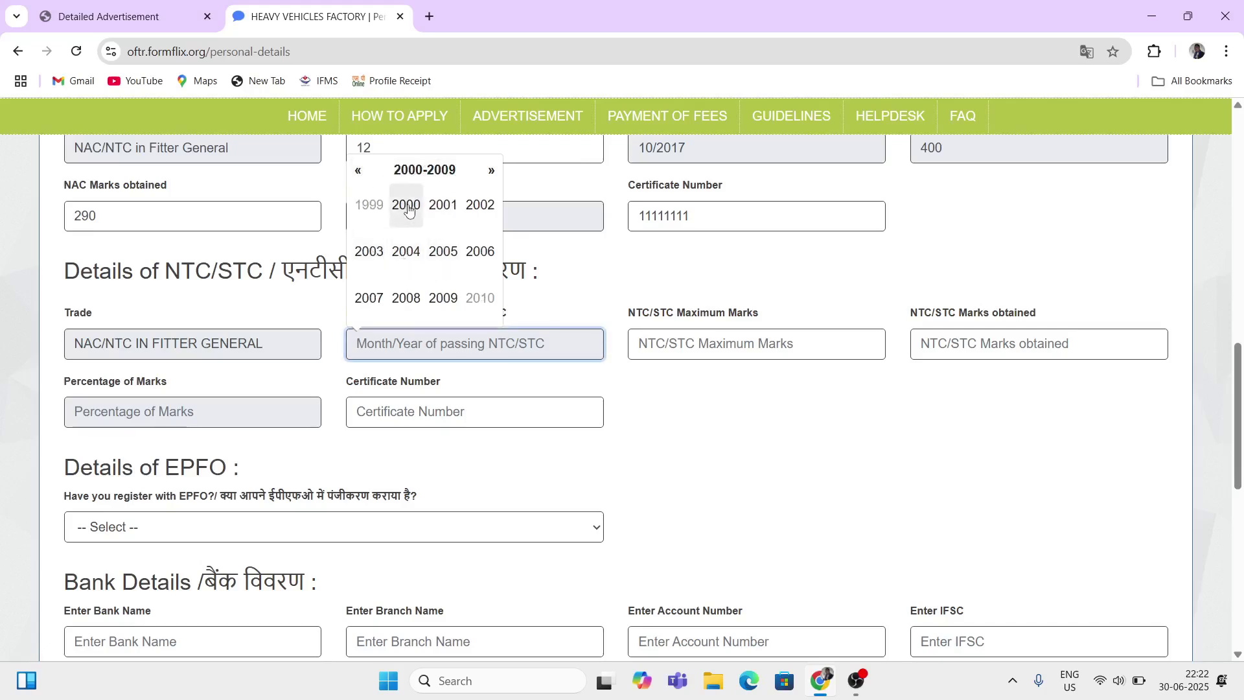
pyautogui.click(492, 171)
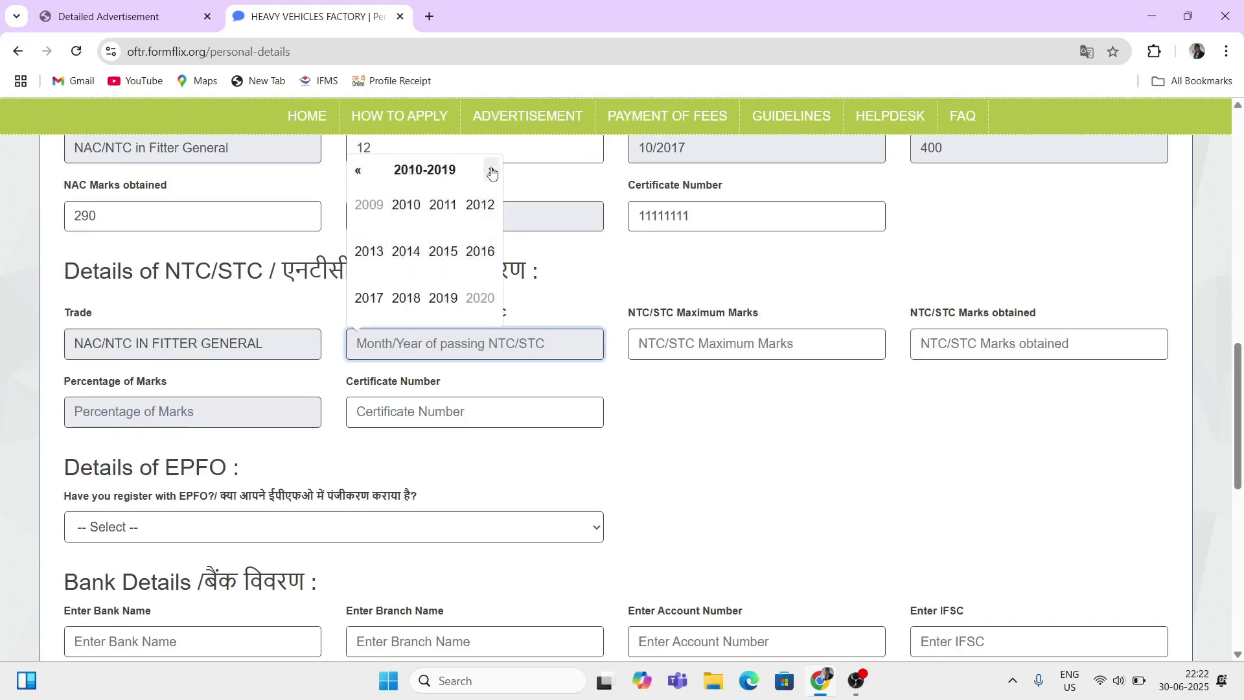
pyautogui.click(480, 297)
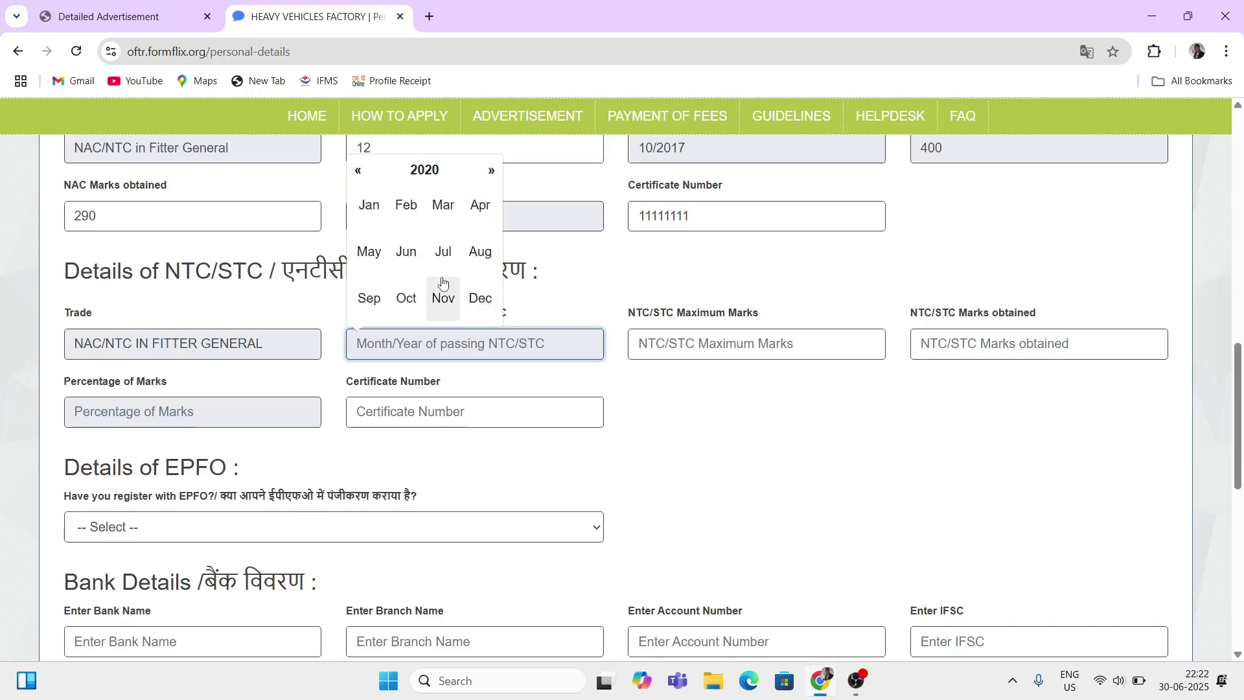
pyautogui.click(444, 254)
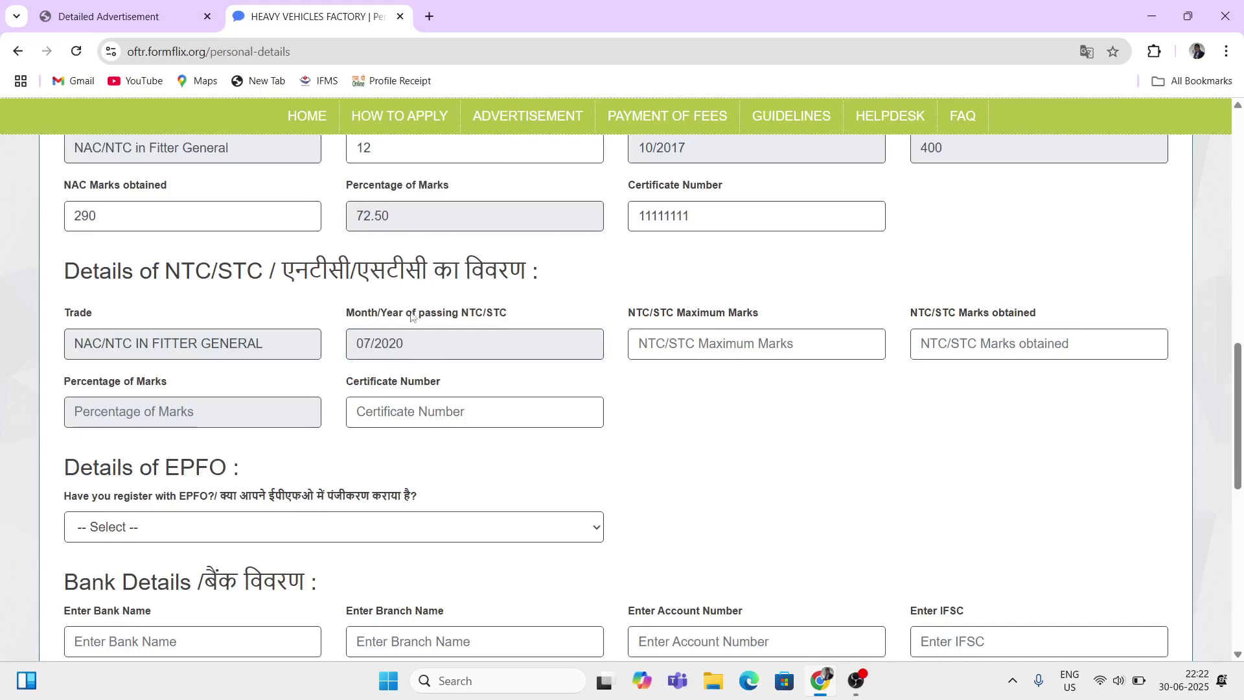
# Step: Point out the month/year and NTC/STC maximum marks labels
pyautogui.moveTo(379, 316); pyautogui.dragTo(421, 314)
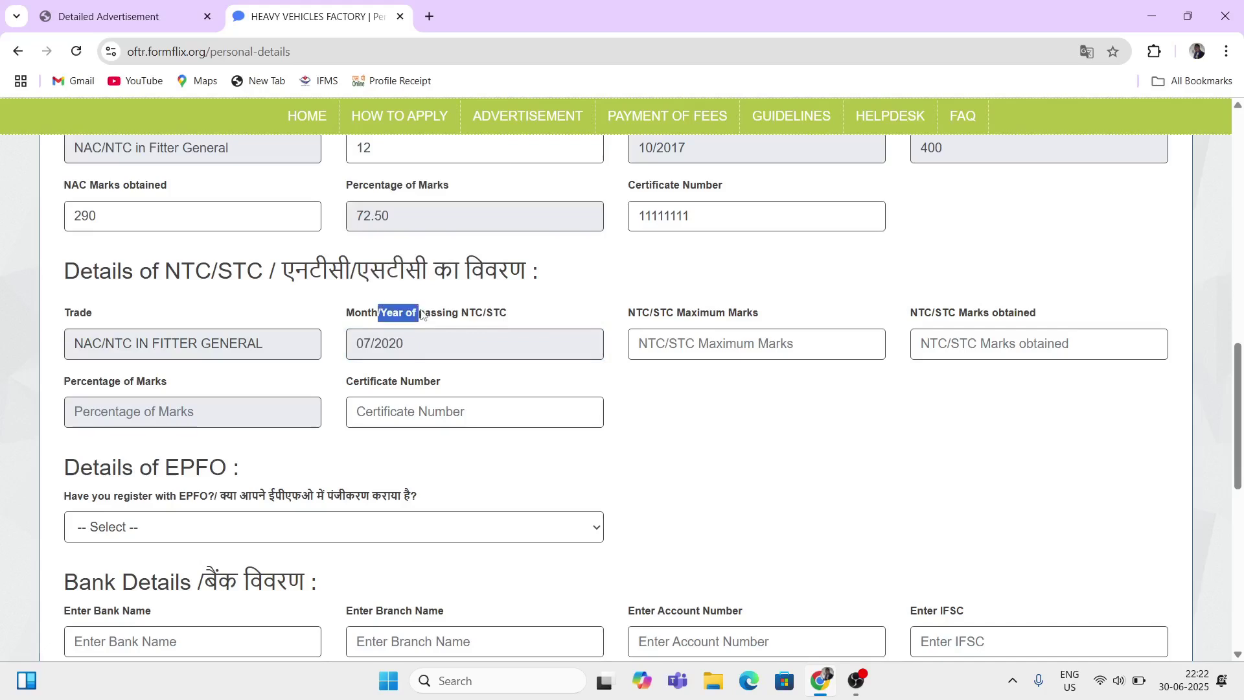
pyautogui.click(651, 435)
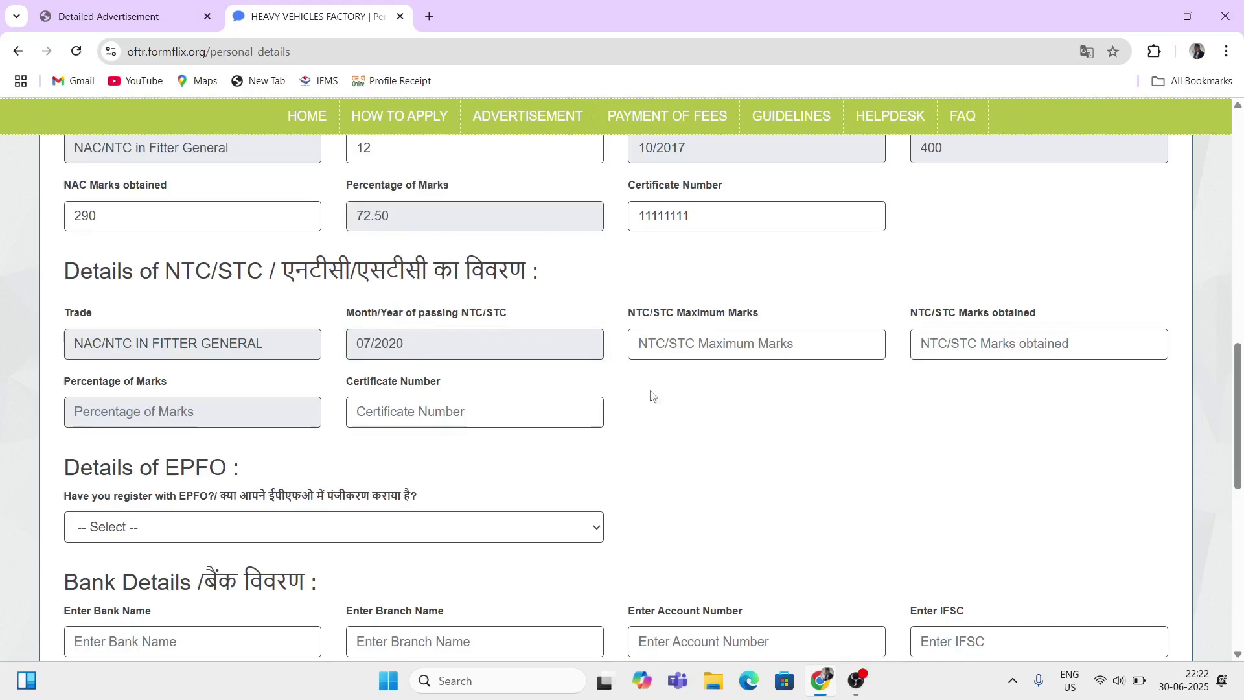
pyautogui.doubleClick(648, 321)
pyautogui.moveTo(701, 316); pyautogui.dragTo(746, 315)
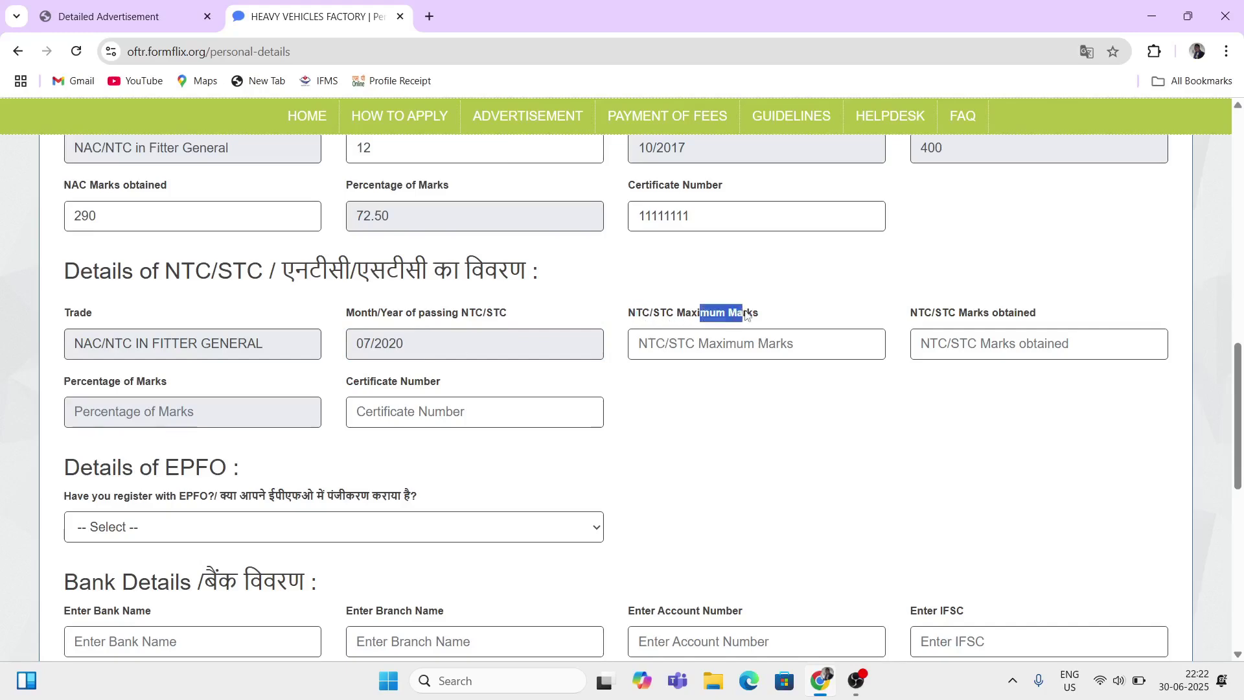
# Step: Enter NTC/STC maximum marks 500 and marks obtained 321
pyautogui.click(752, 344)
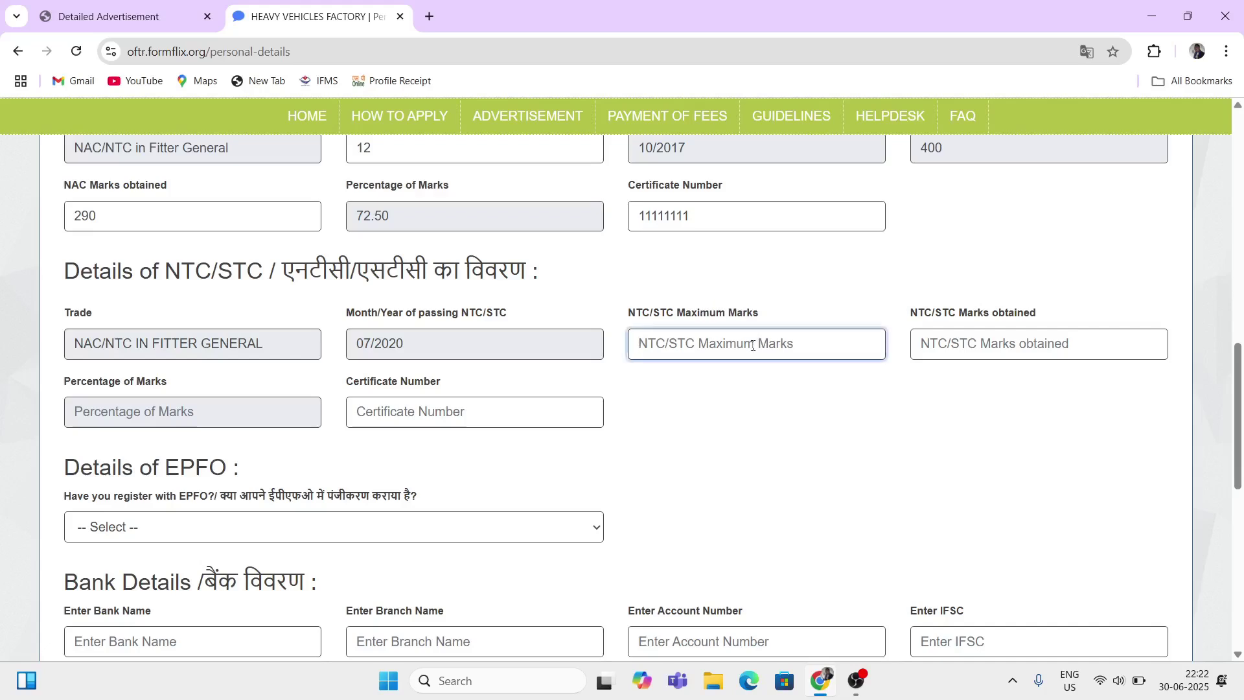
pyautogui.write('500')
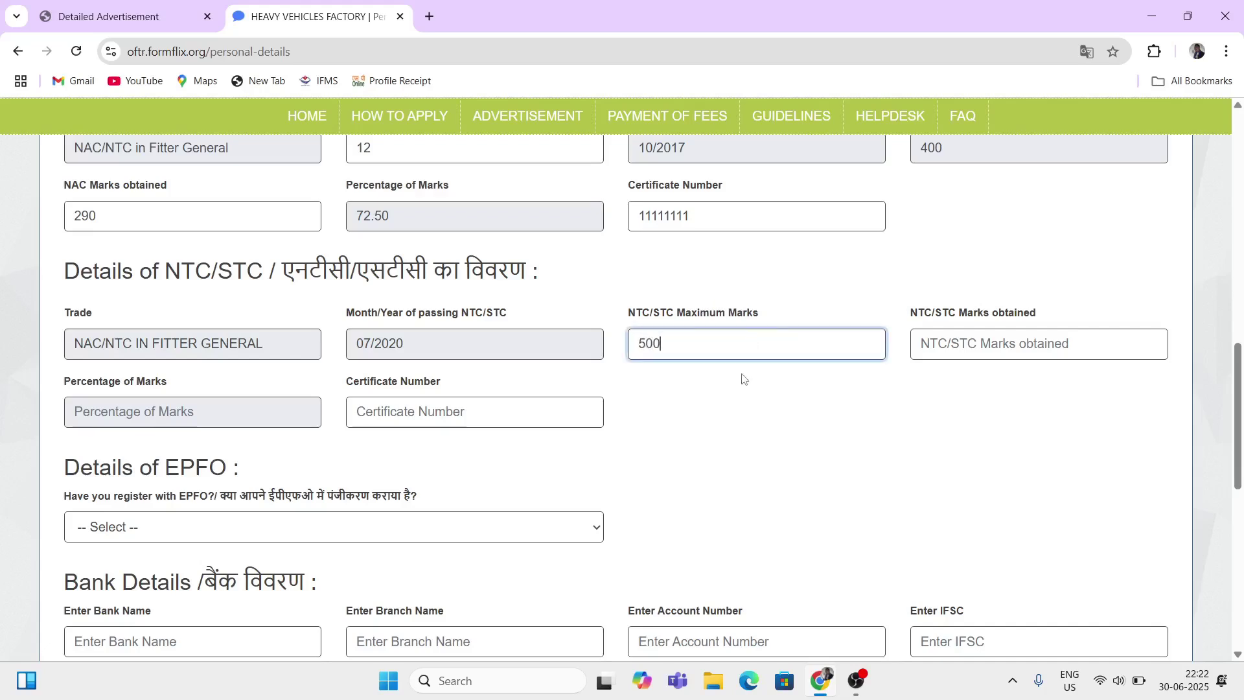
pyautogui.click(744, 379)
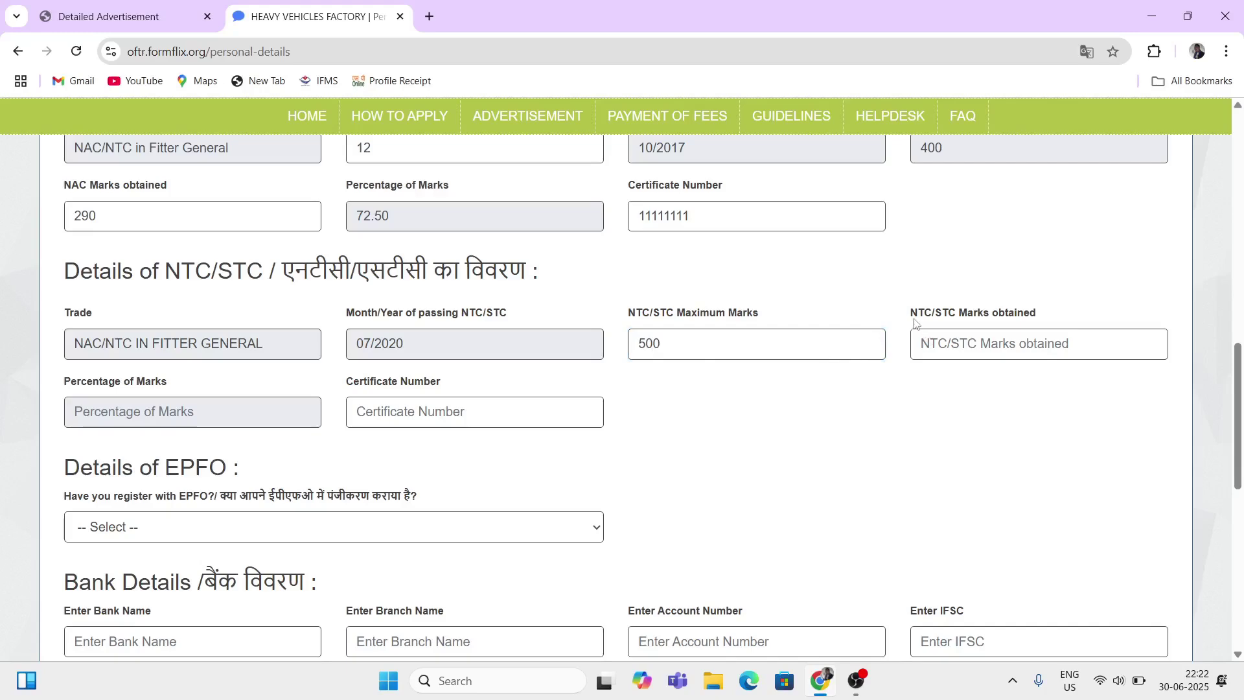
pyautogui.moveTo(912, 315); pyautogui.dragTo(935, 324)
pyautogui.tripleClick(940, 326)
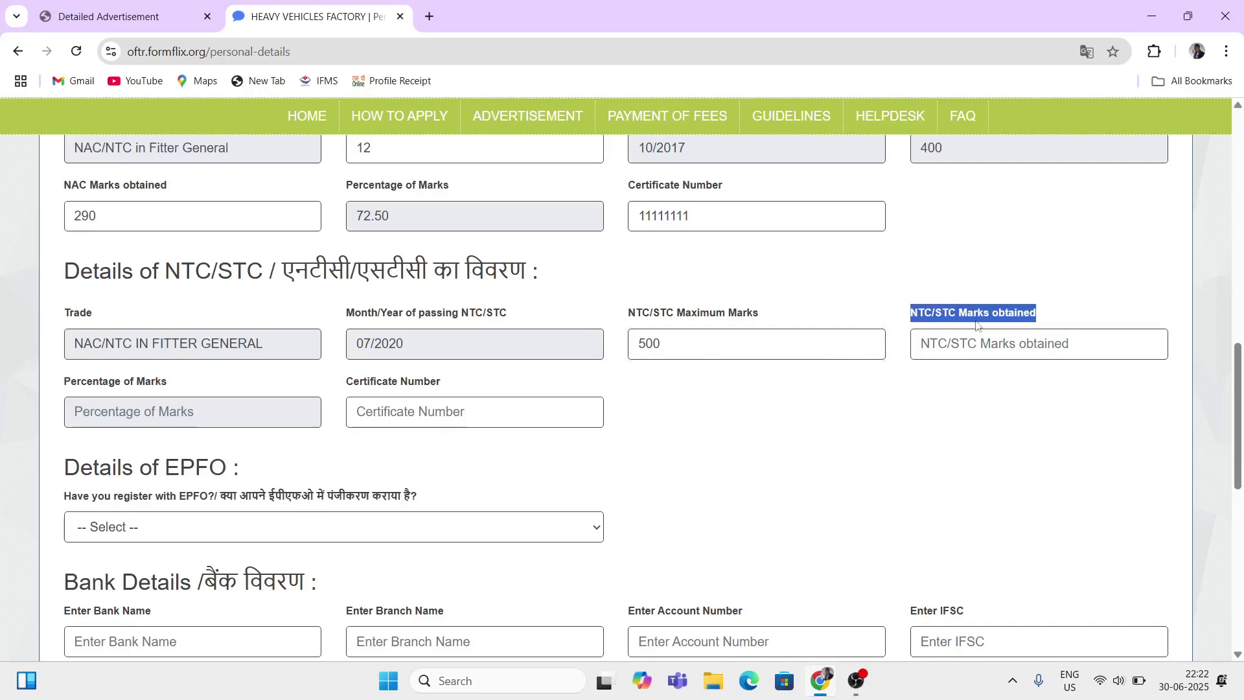
pyautogui.click(979, 347)
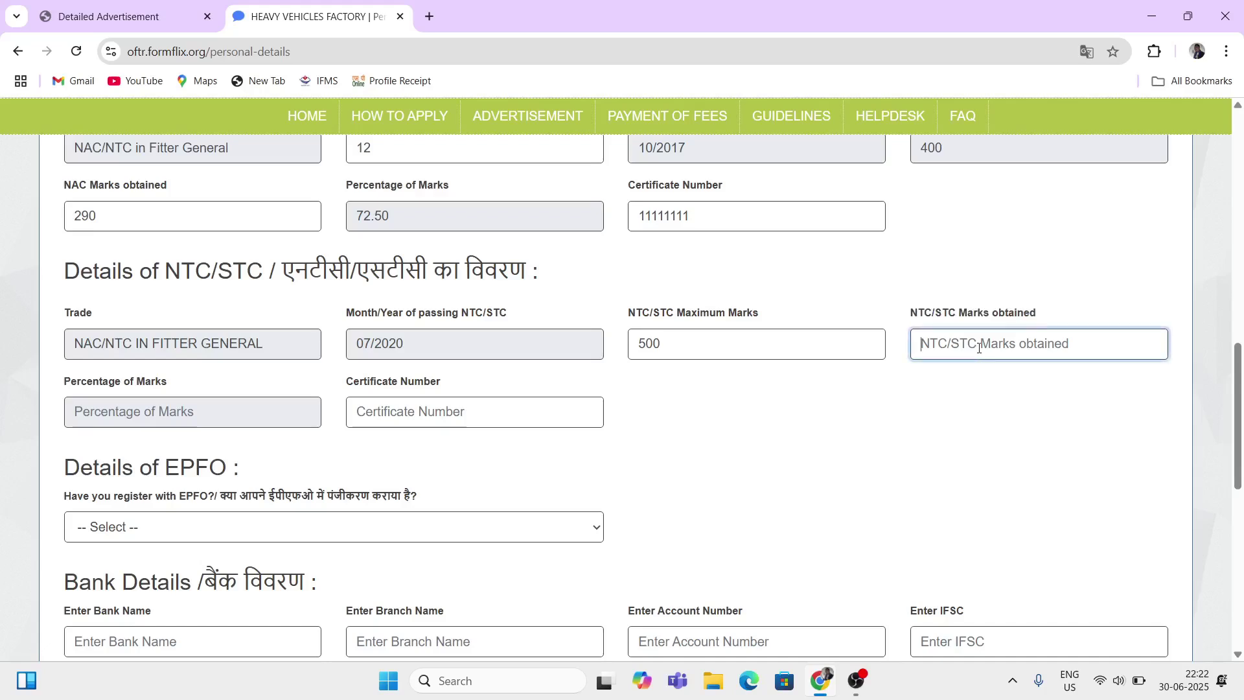
pyautogui.write('321')
pyautogui.click(826, 419)
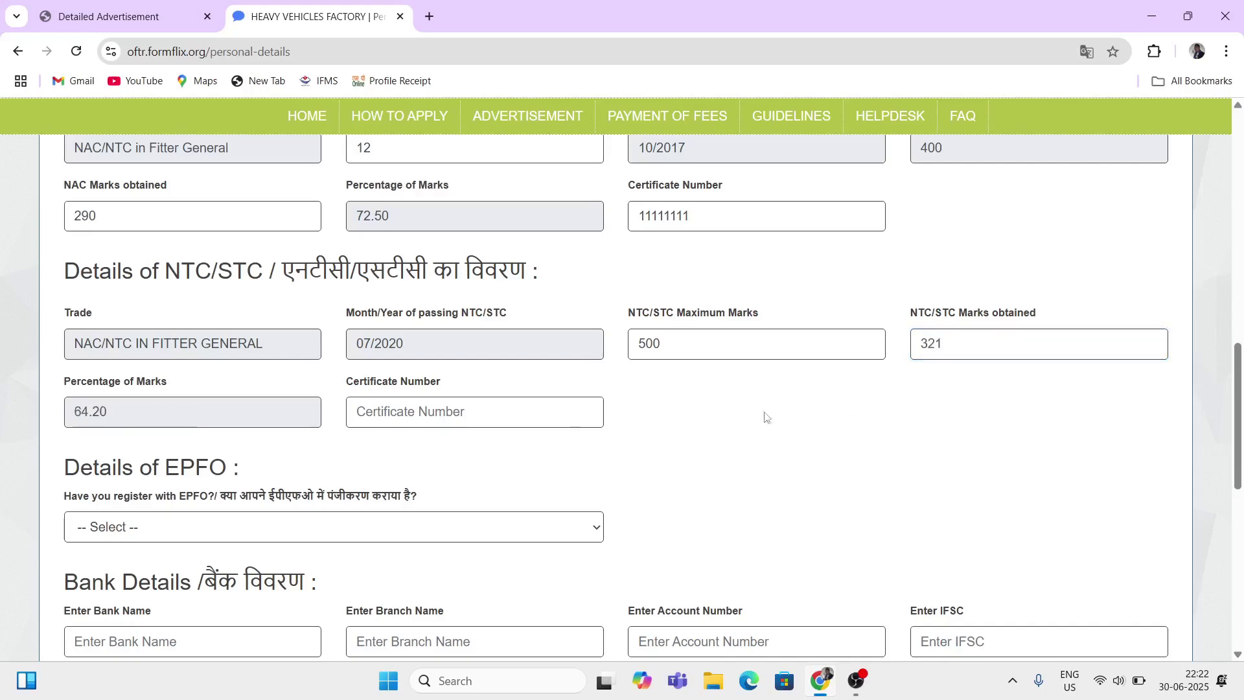
pyautogui.moveTo(95, 384); pyautogui.dragTo(143, 388)
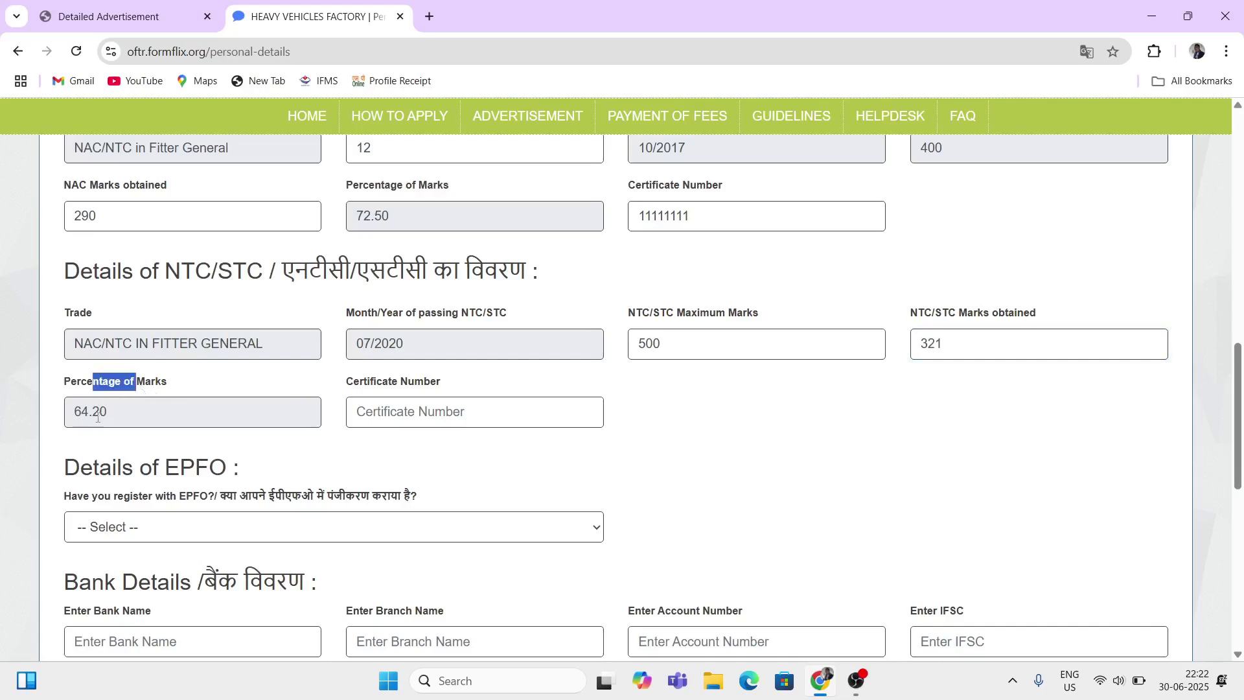
pyautogui.moveTo(360, 382); pyautogui.dragTo(411, 385)
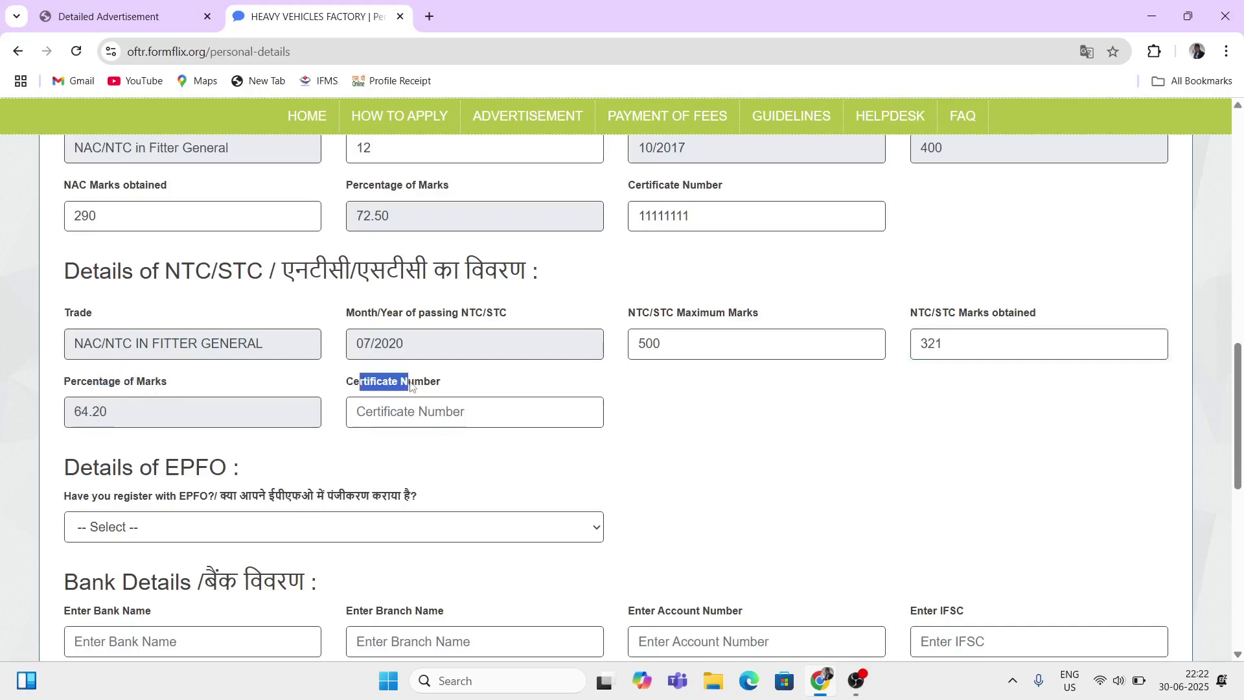
pyautogui.click(406, 408)
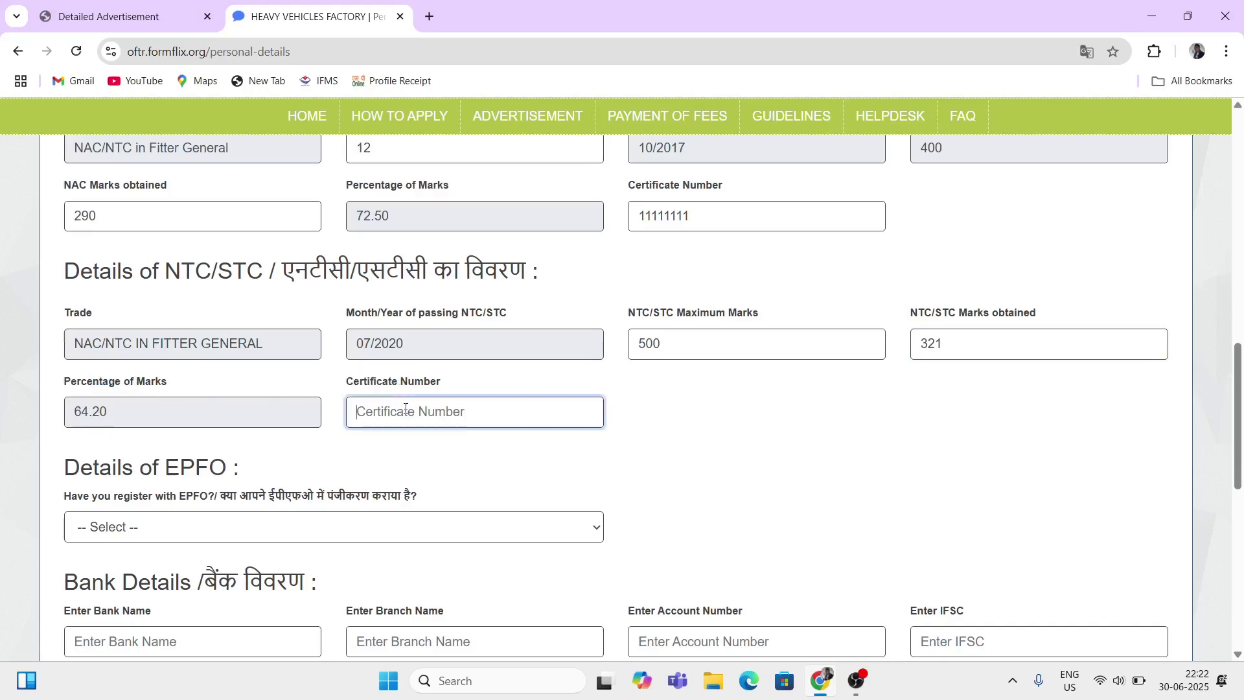
pyautogui.write('1111111111')
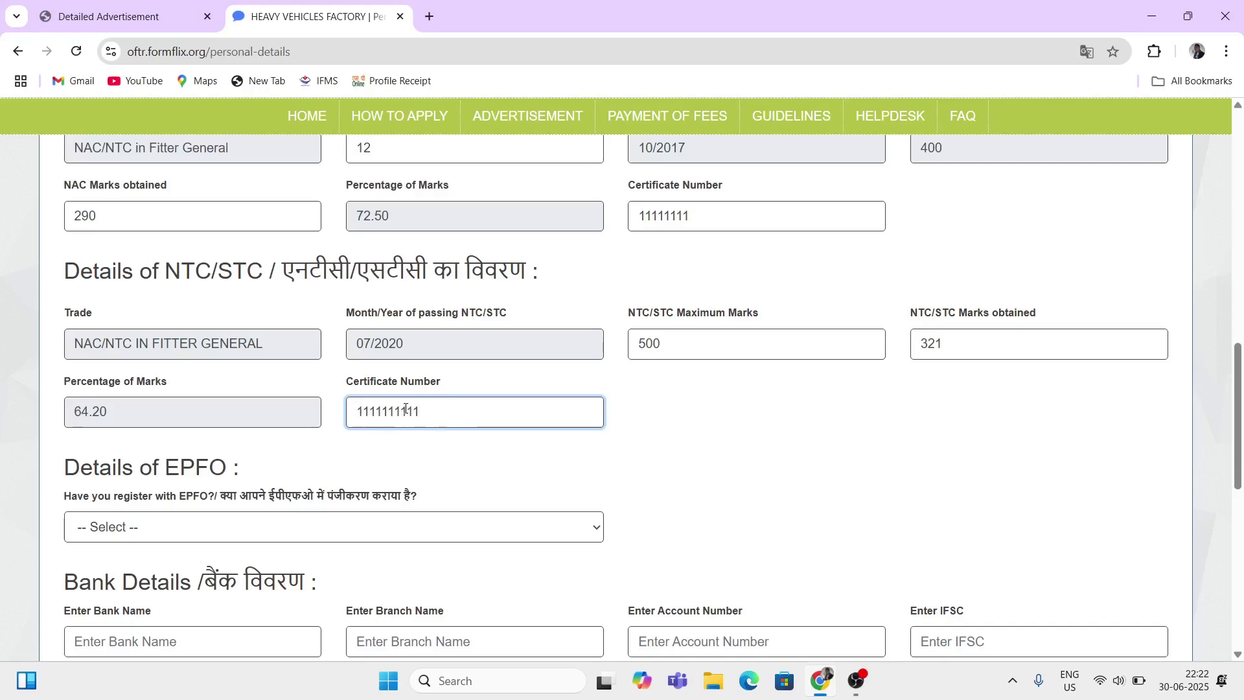
pyautogui.scroll(-2, 405, 408)
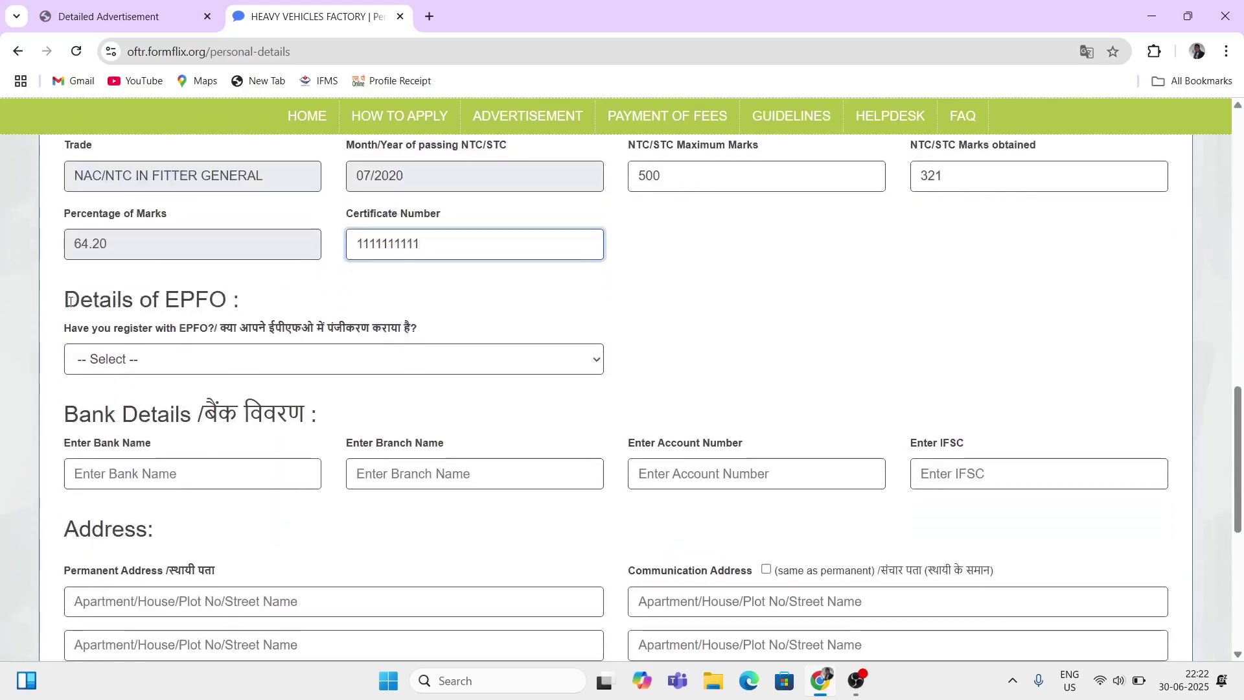
pyautogui.moveTo(67, 302); pyautogui.dragTo(270, 333)
# Step: Answer the EPFO registration question NO after briefly trying YES
pyautogui.click(350, 318)
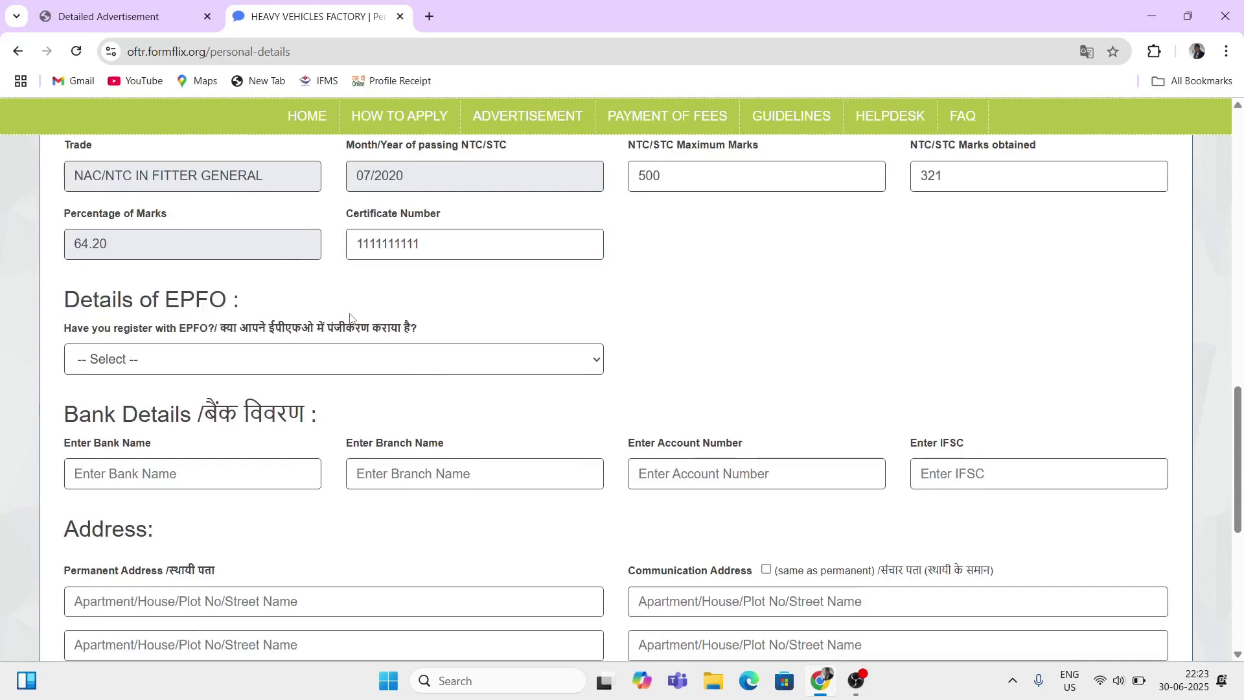
pyautogui.click(280, 360)
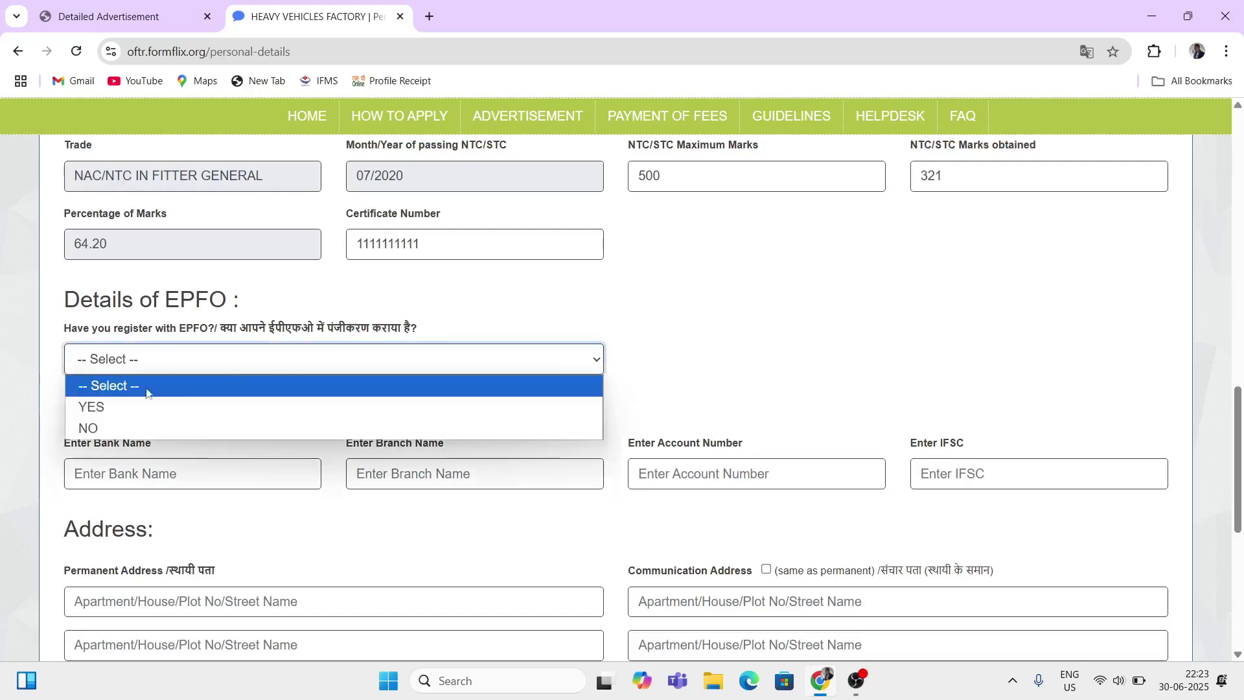
pyautogui.click(120, 409)
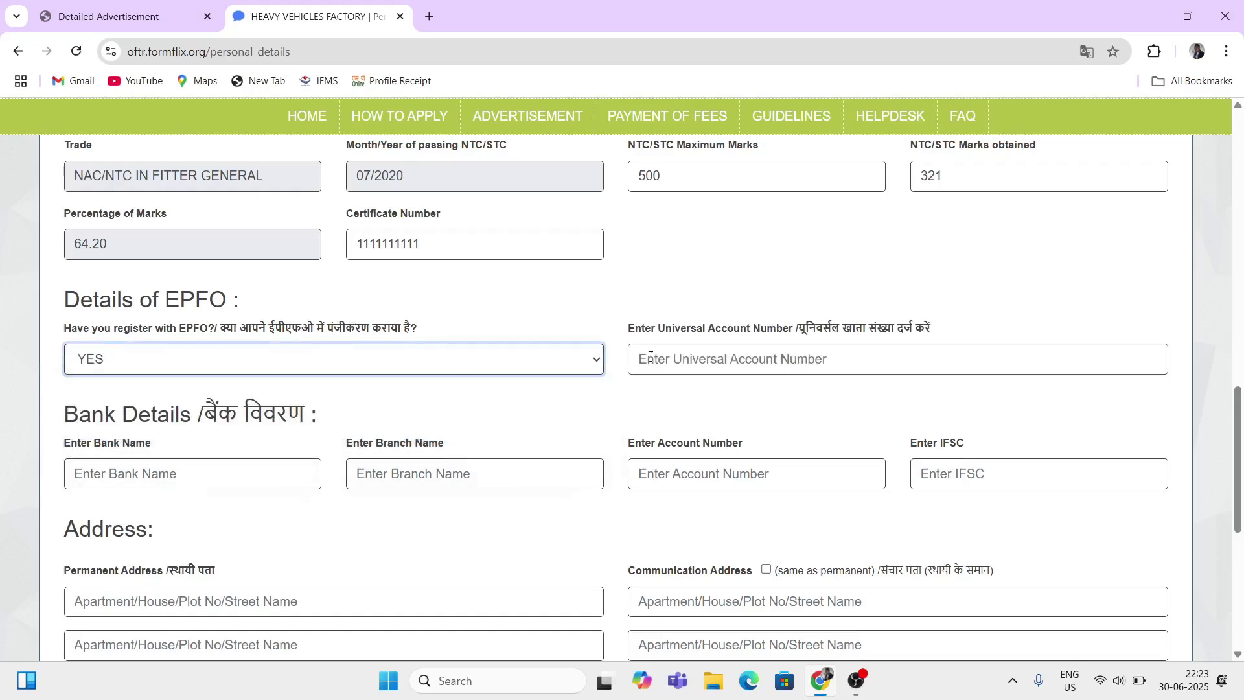
pyautogui.moveTo(691, 333); pyautogui.dragTo(743, 334)
pyautogui.click(784, 355)
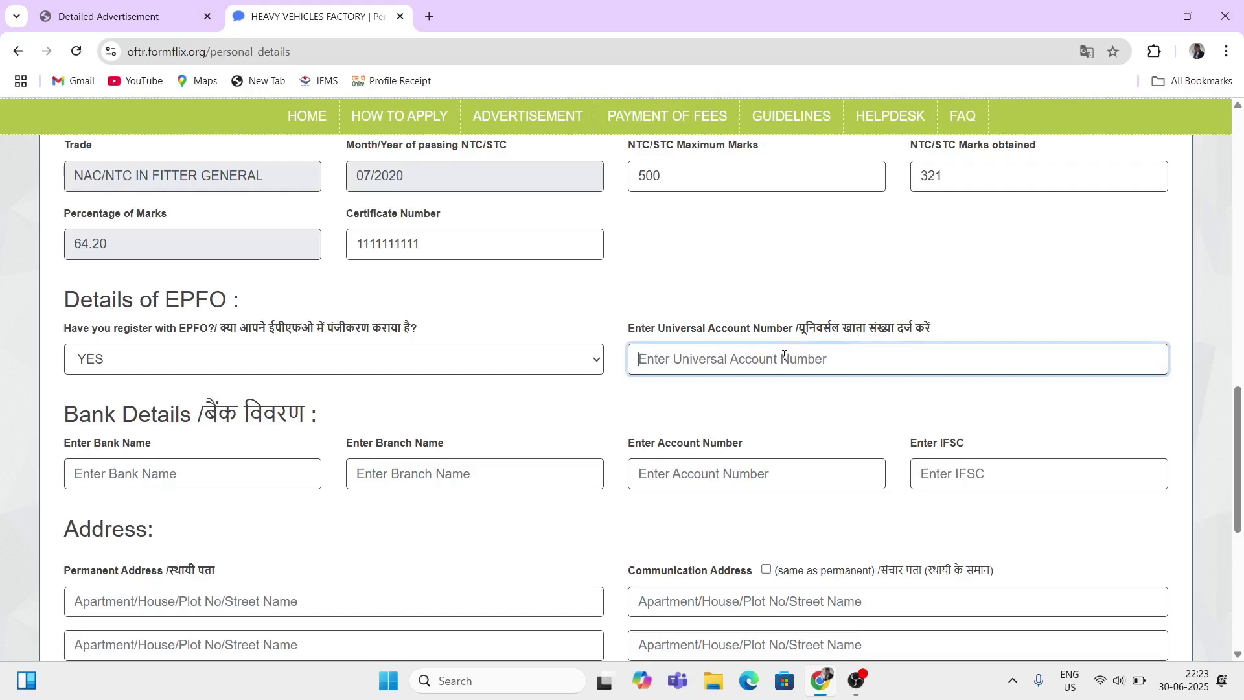
pyautogui.click(428, 360)
pyautogui.click(193, 429)
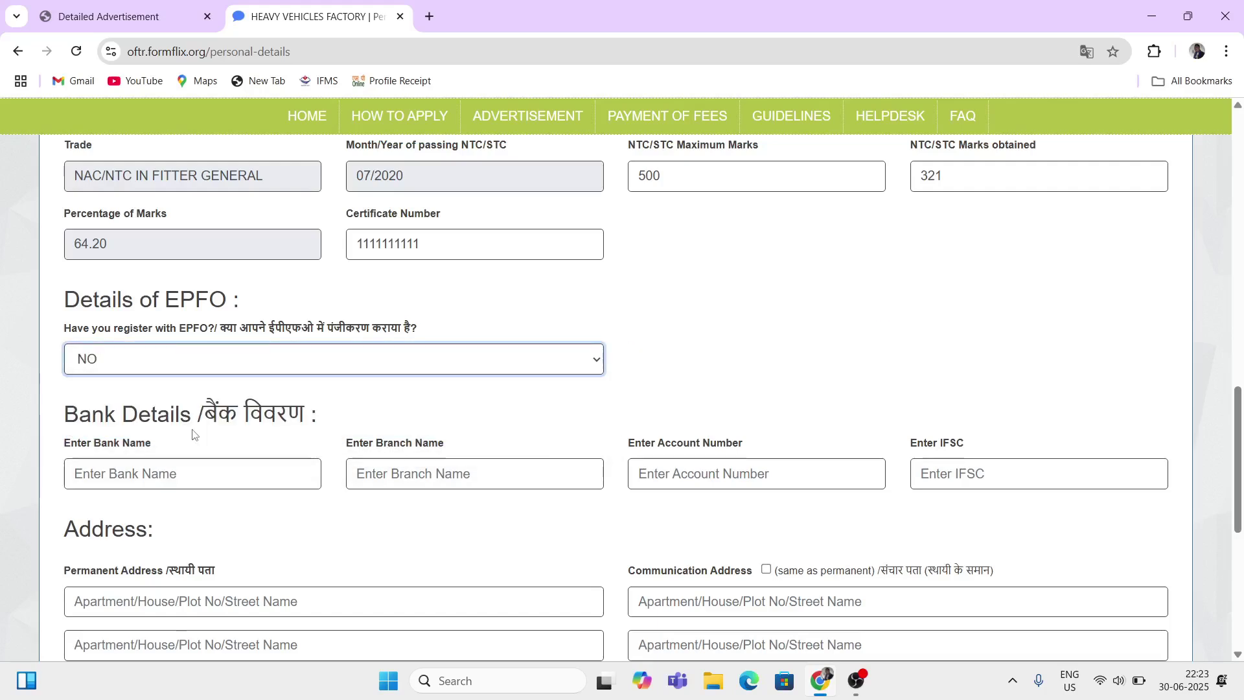
pyautogui.scroll(-1, 328, 355)
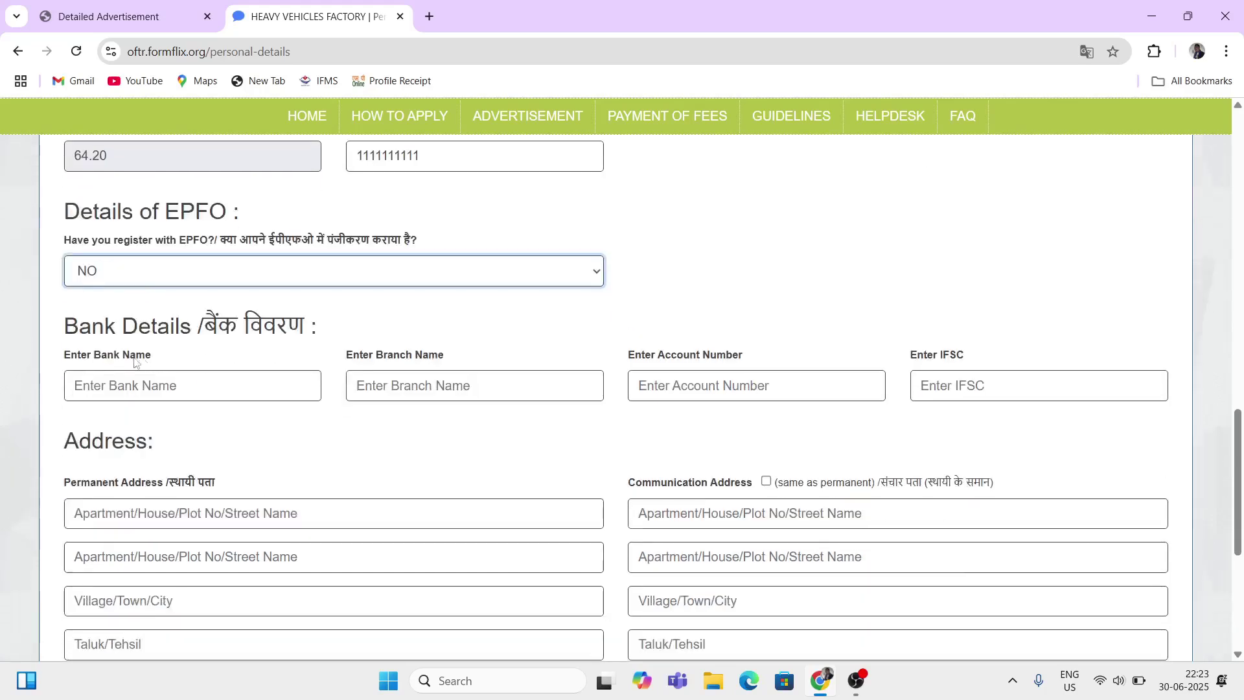
pyautogui.moveTo(84, 336); pyautogui.dragTo(166, 331)
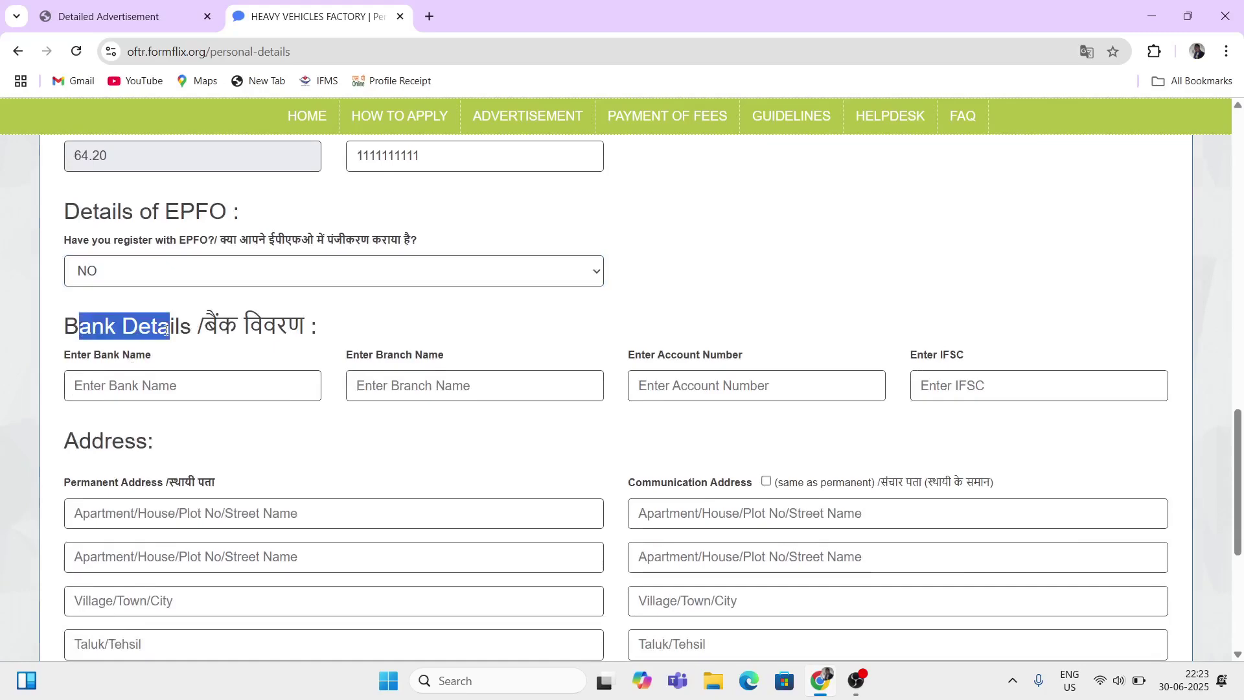
# Step: Enter SBI as the bank name and BRANCH as the branch name
pyautogui.click(464, 322)
pyautogui.scroll(-1, 464, 322)
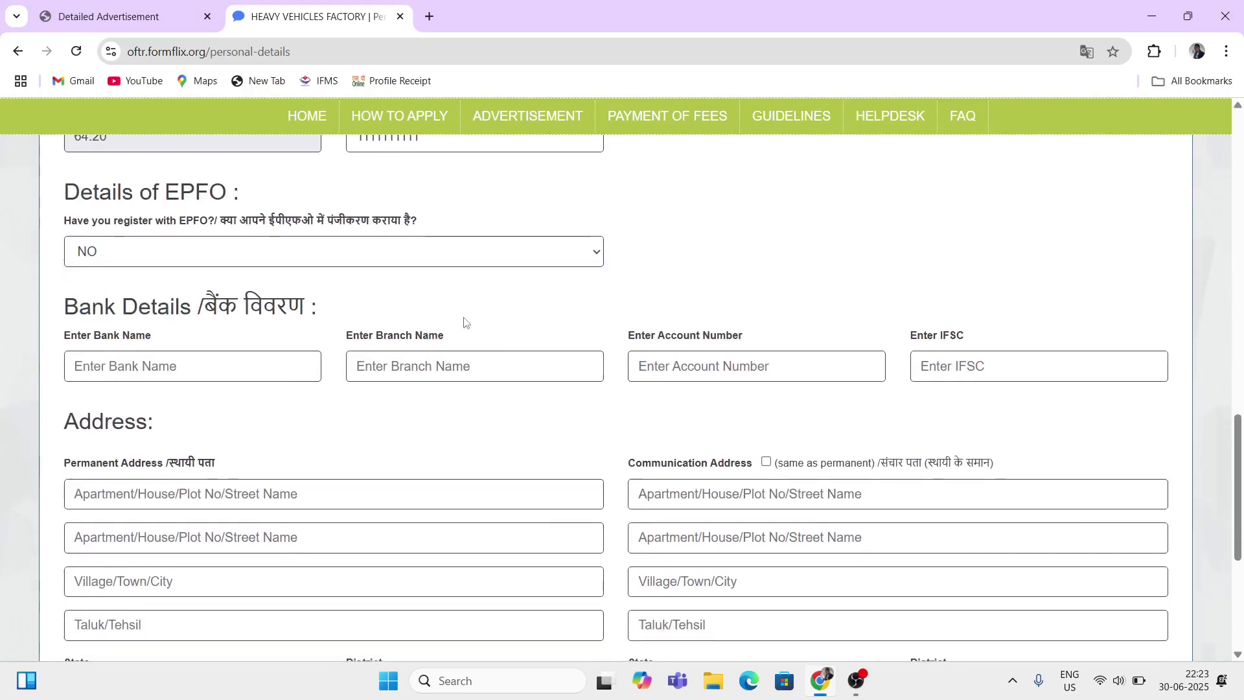
pyautogui.click(99, 368)
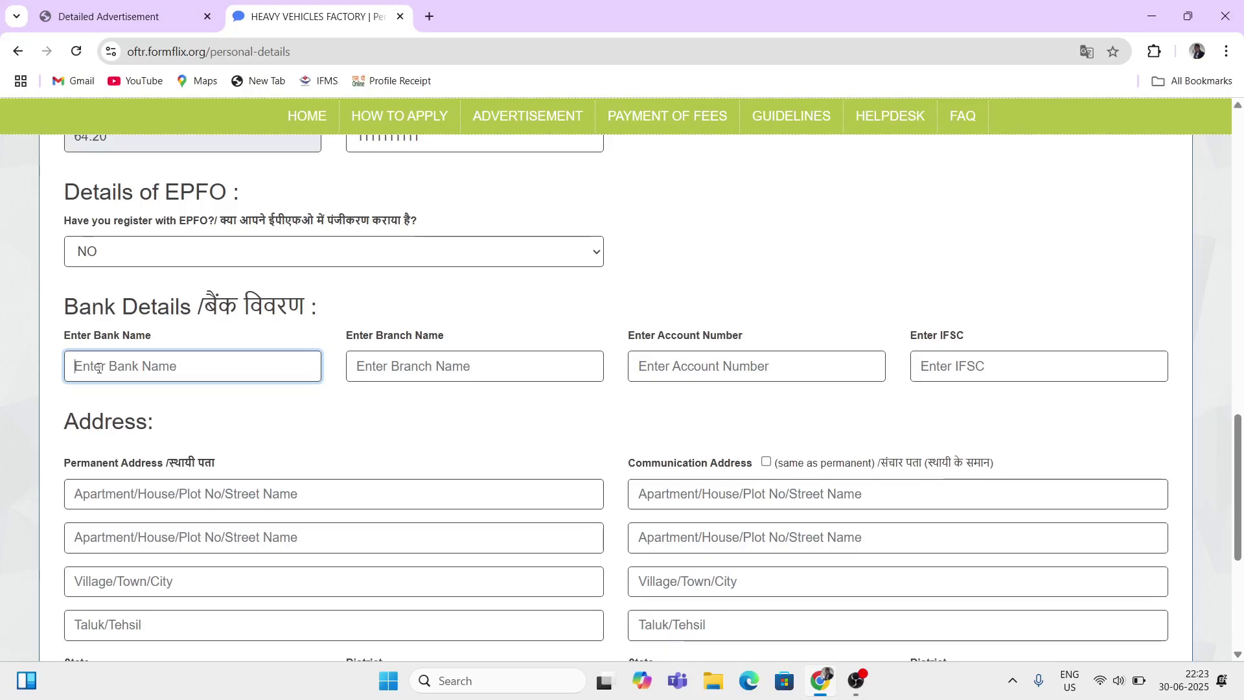
pyautogui.write('SBI')
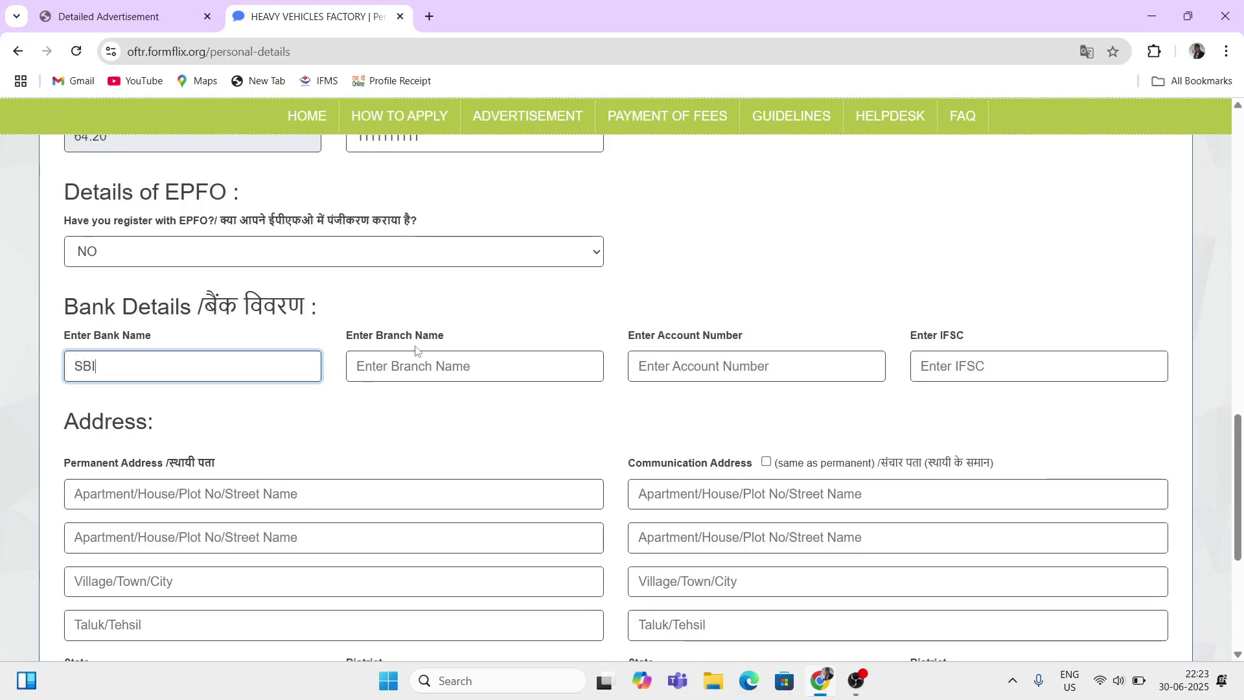
pyautogui.click(398, 372)
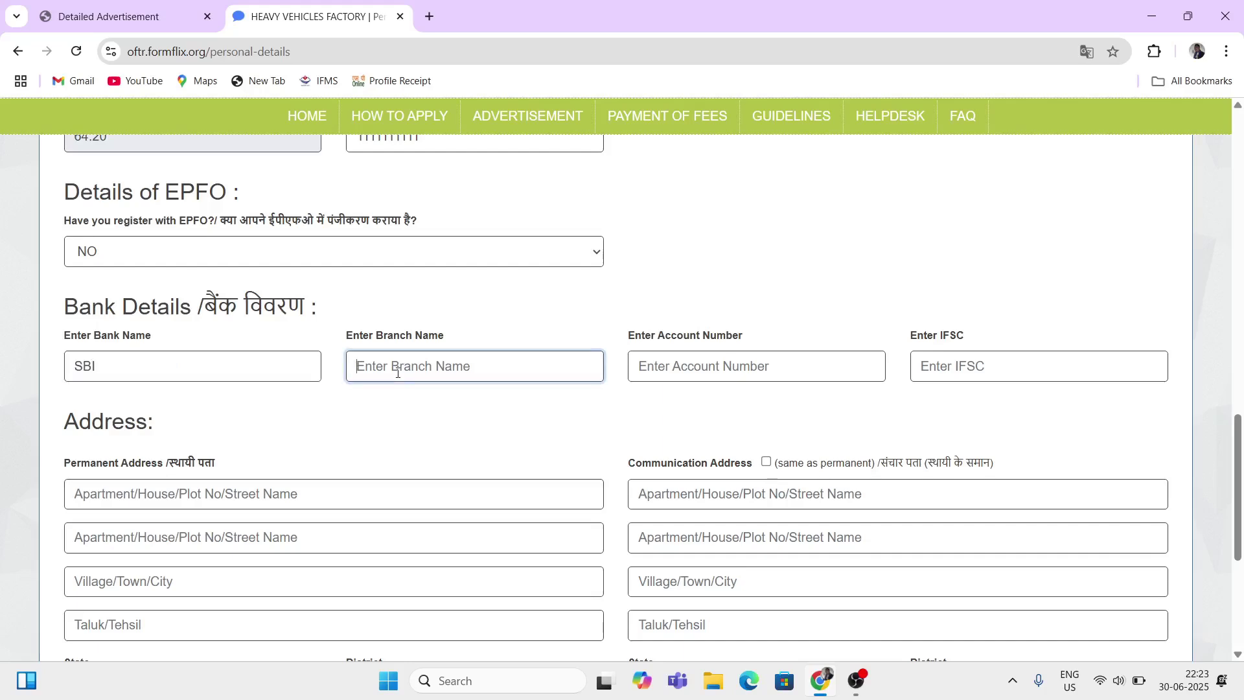
pyautogui.write('BRANCHNAm')
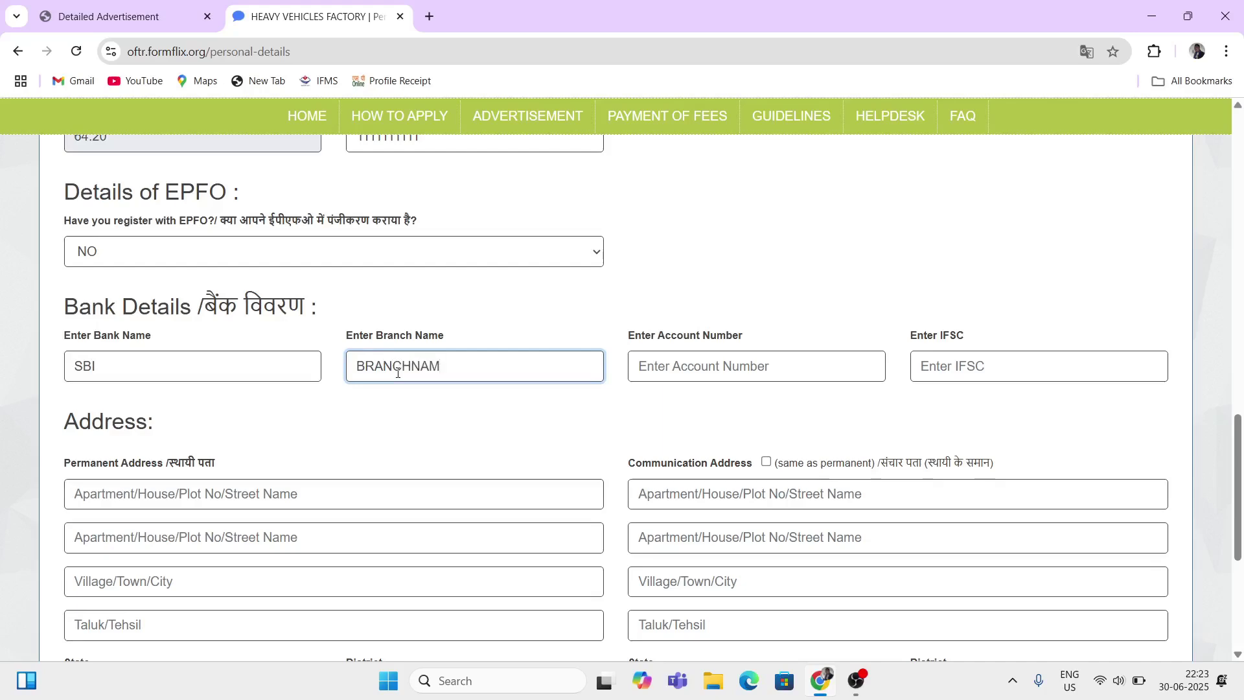
pyautogui.press('BackSpace')
pyautogui.press('BackSpace')
# Step: Enter a bank account number and 'IFSC' as the IFSC code, which is flagged invalid
pyautogui.click(697, 379)
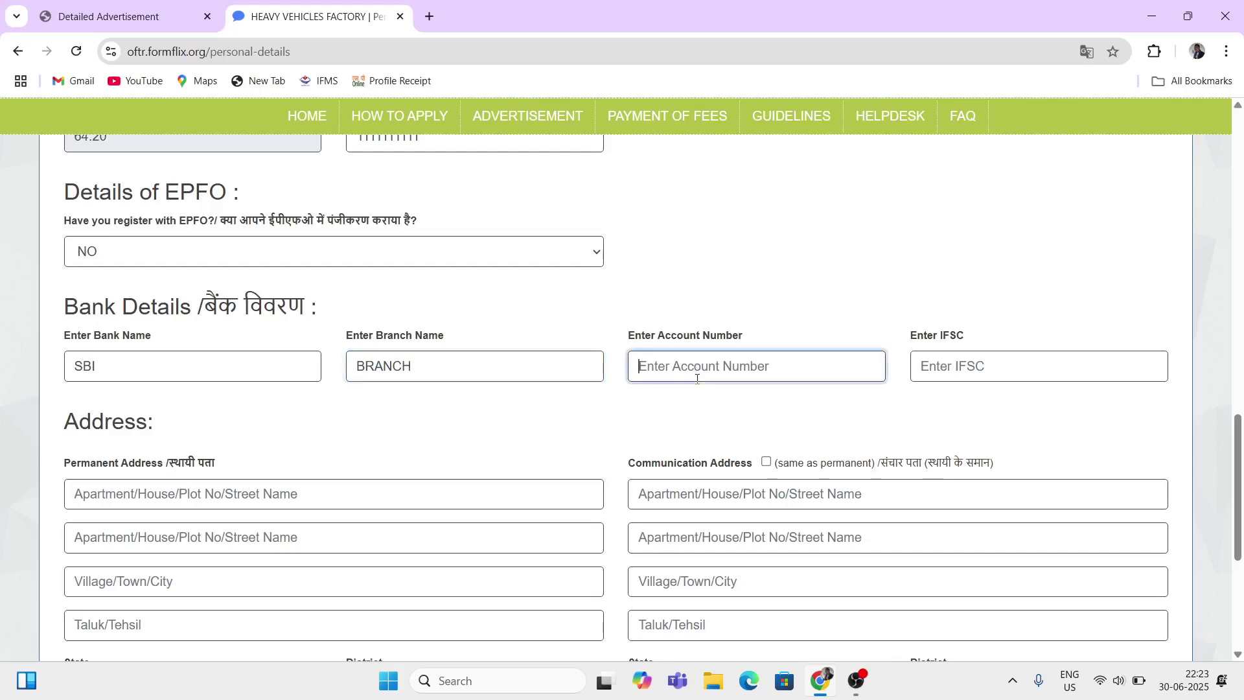
pyautogui.write('1111111111111')
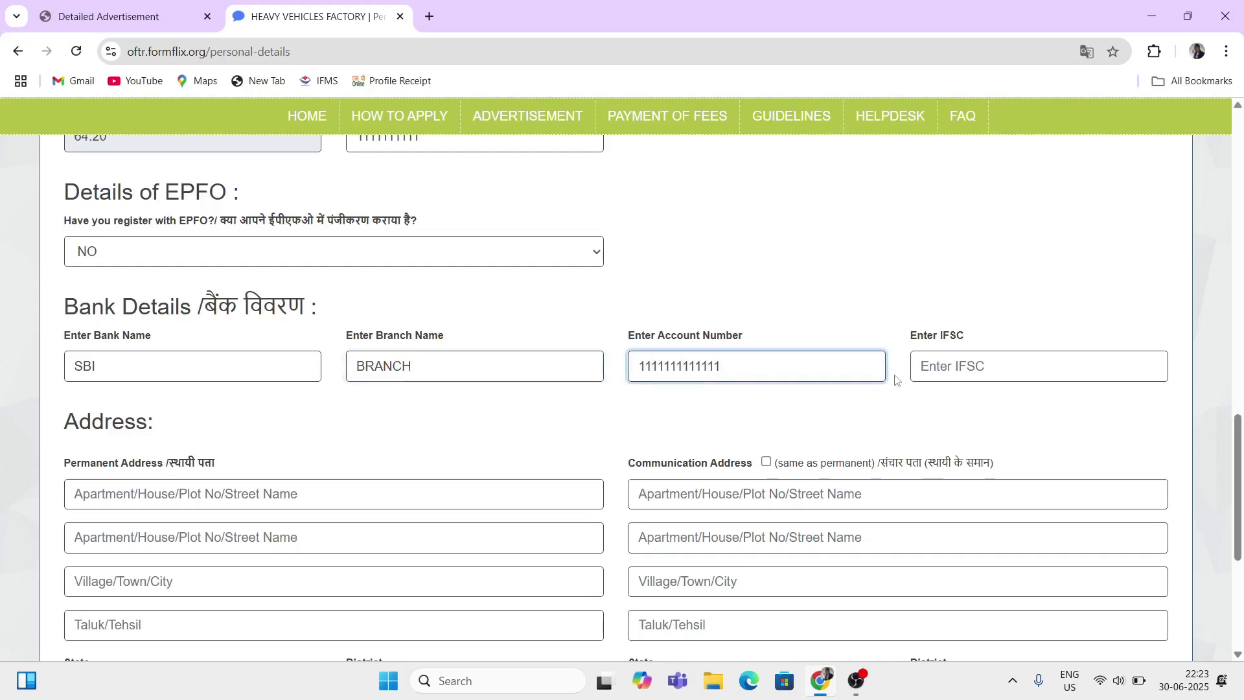
pyautogui.click(944, 368)
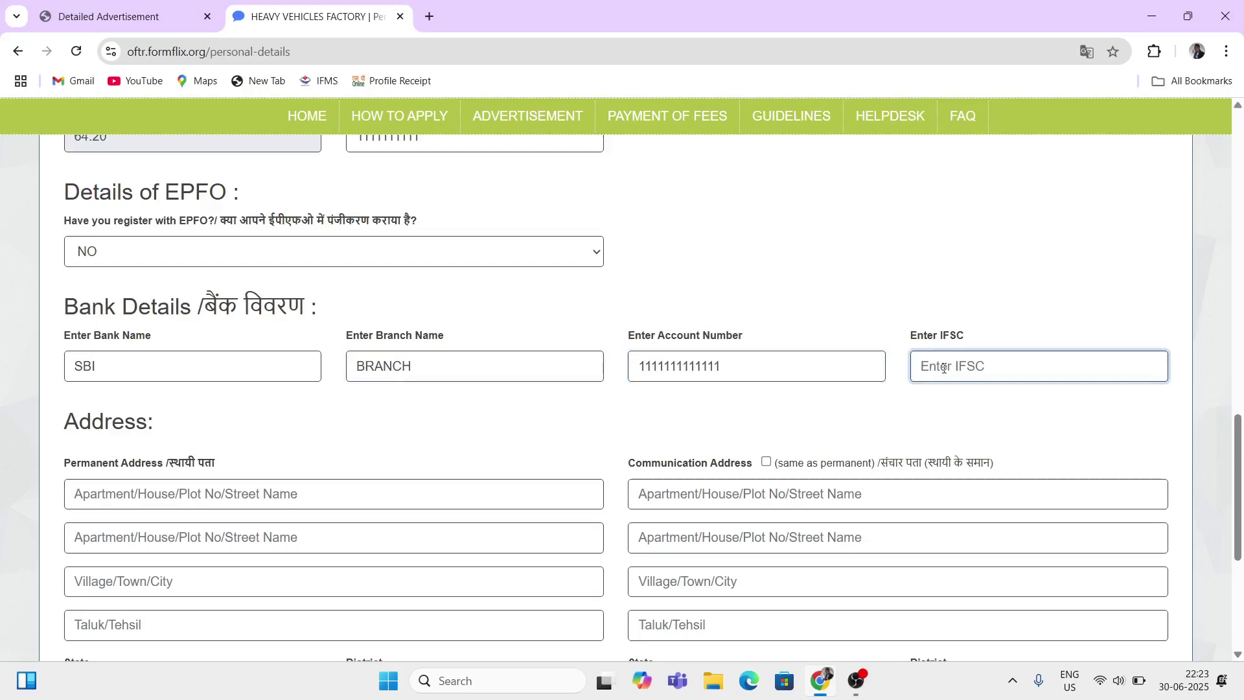
pyautogui.write('O')
pyautogui.press('BackSpace')
pyautogui.write('IFSC')
pyautogui.scroll(-1, 297, 461)
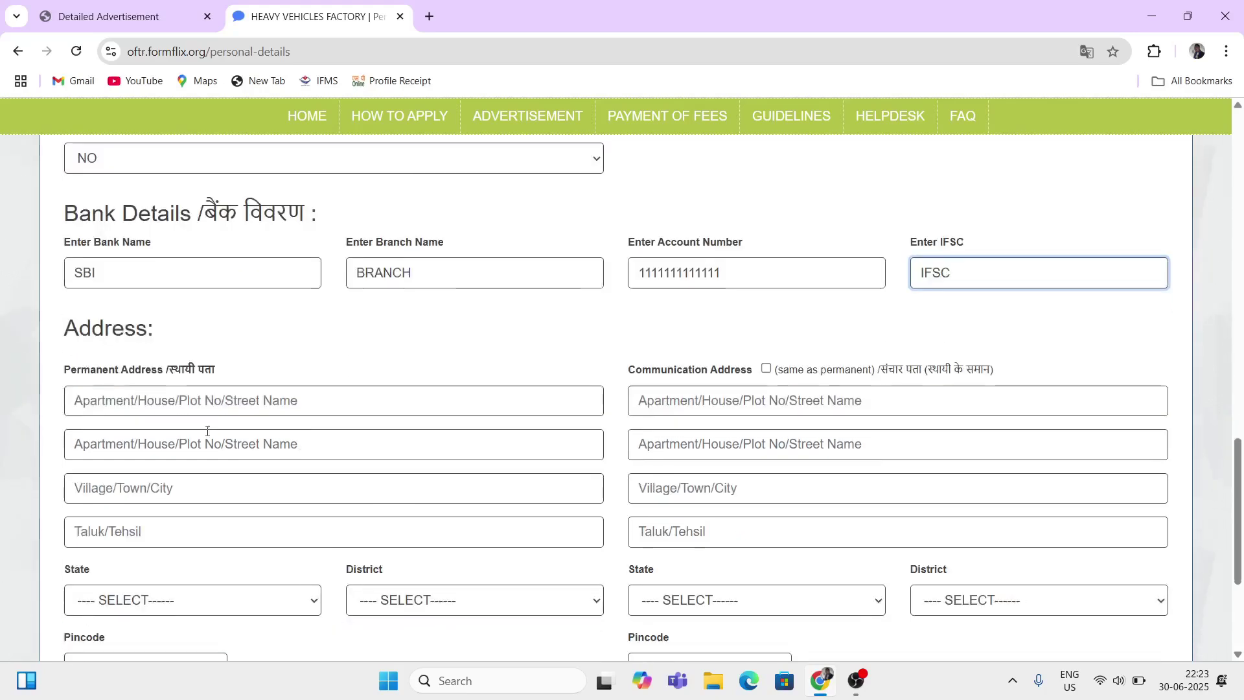
pyautogui.moveTo(75, 327); pyautogui.dragTo(184, 343)
pyautogui.click(253, 353)
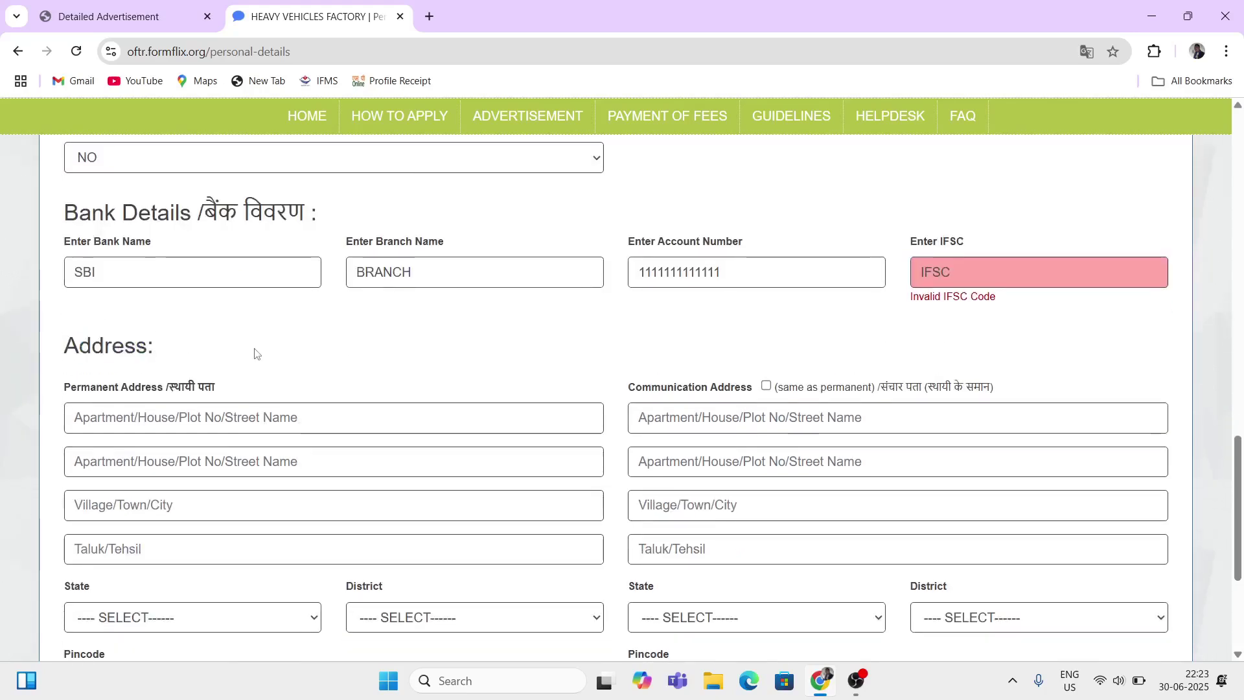
pyautogui.scroll(-1, 255, 354)
pyautogui.scroll(-2, 167, 337)
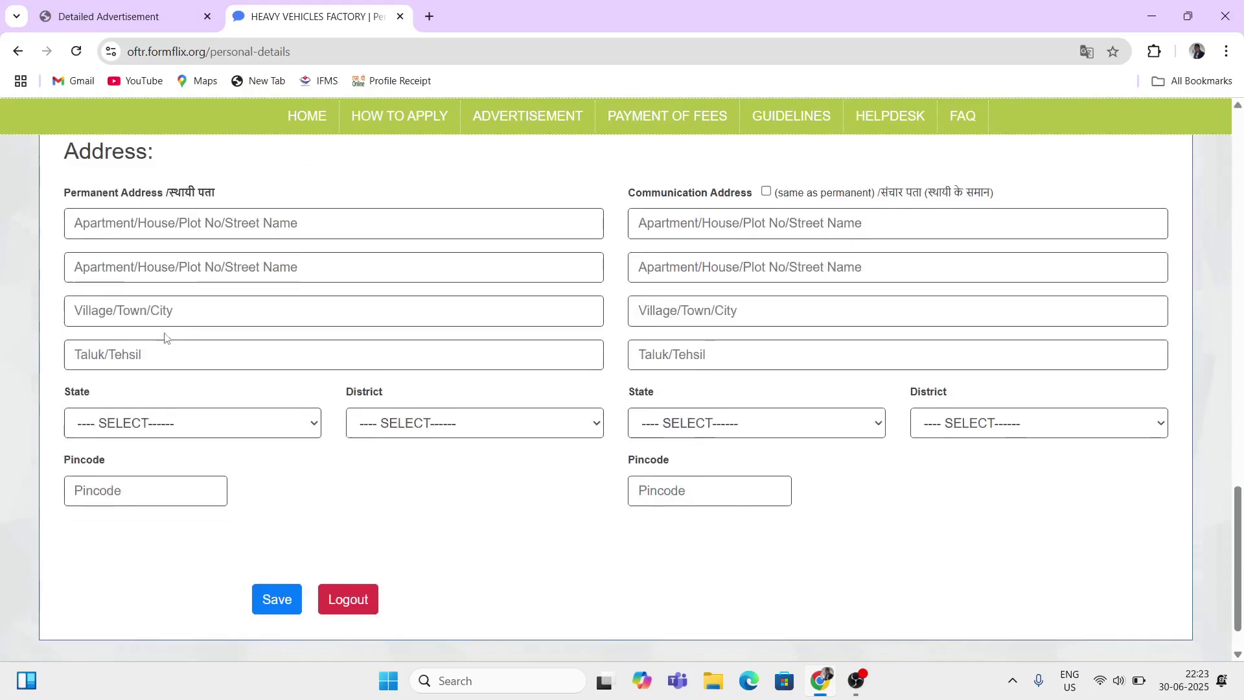
# Step: Fill in both permanent address lines
pyautogui.scroll(1, 119, 211)
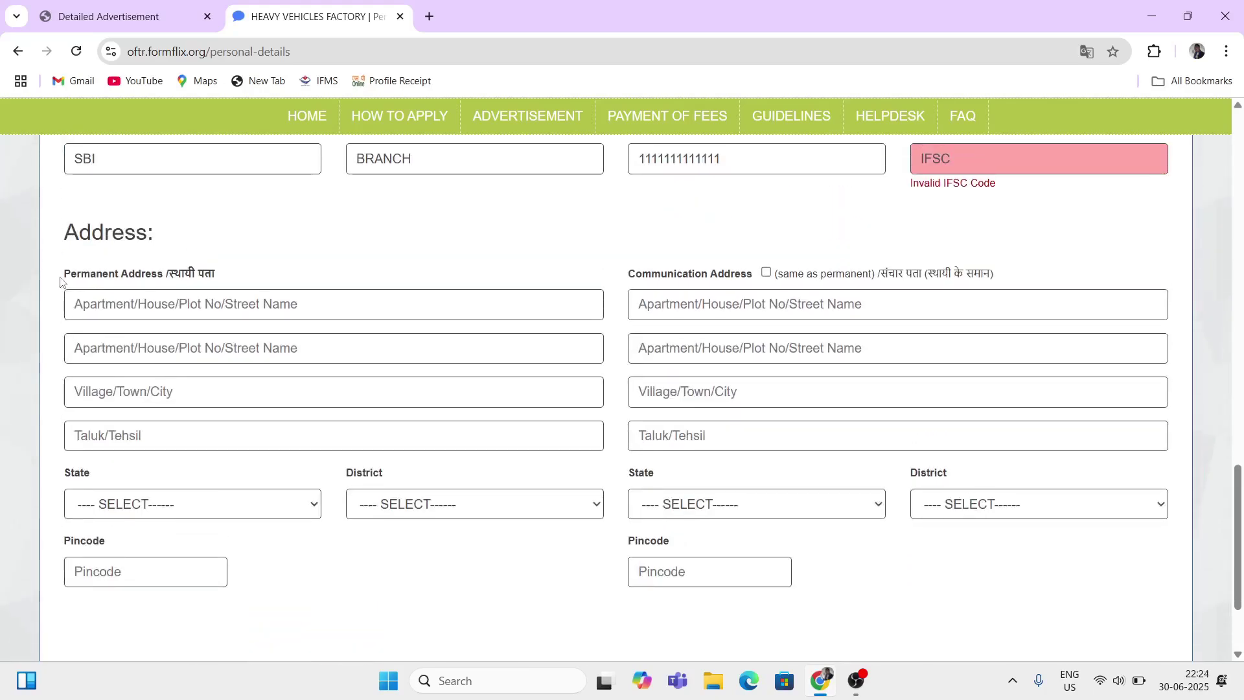
pyautogui.moveTo(63, 279); pyautogui.dragTo(167, 285)
pyautogui.click(230, 304)
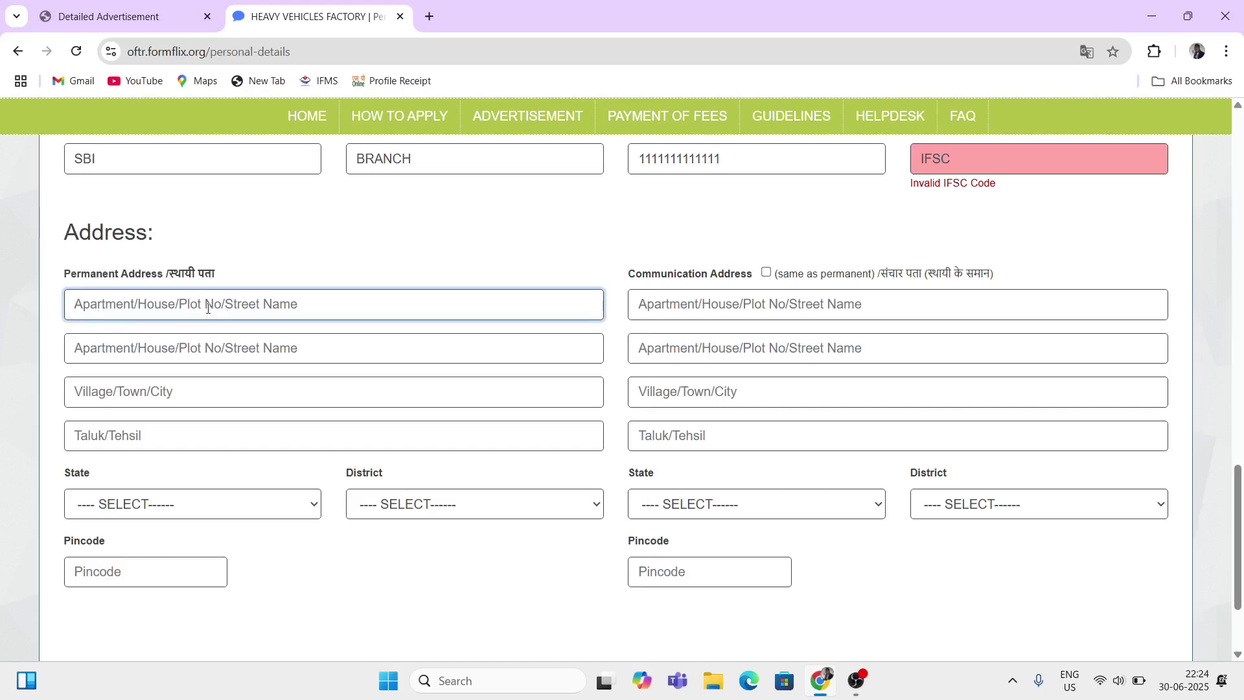
pyautogui.write('160')
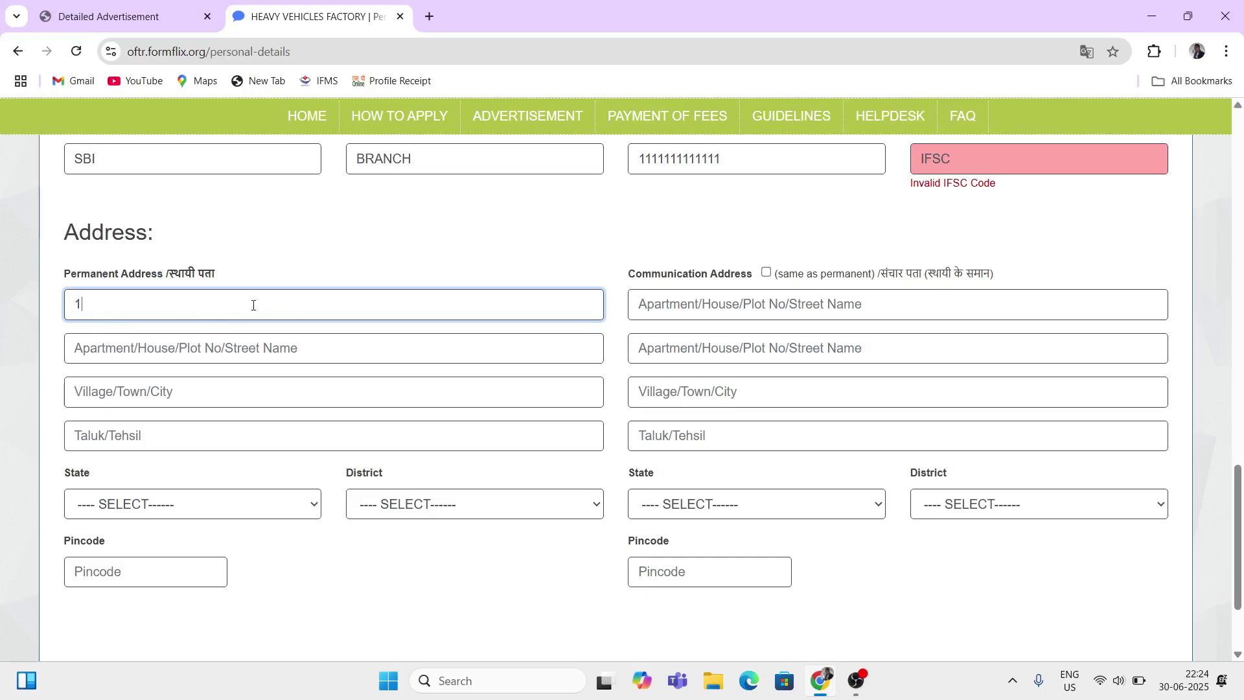
pyautogui.click(114, 354)
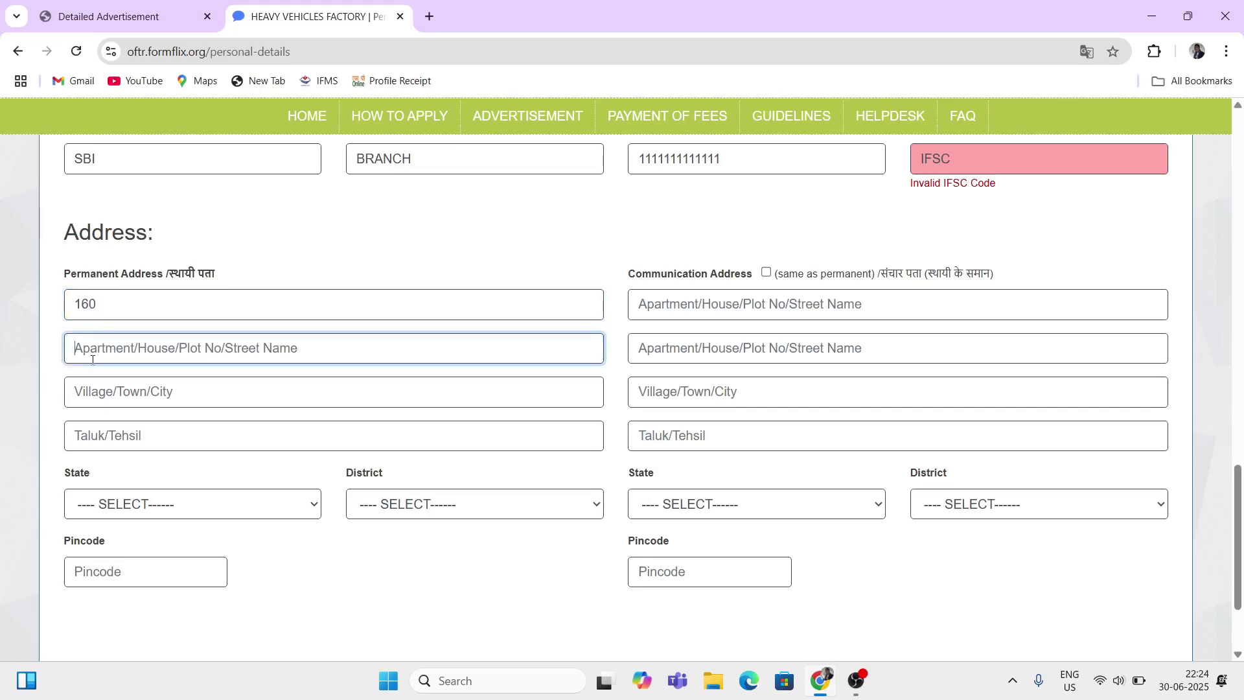
pyautogui.click(120, 313)
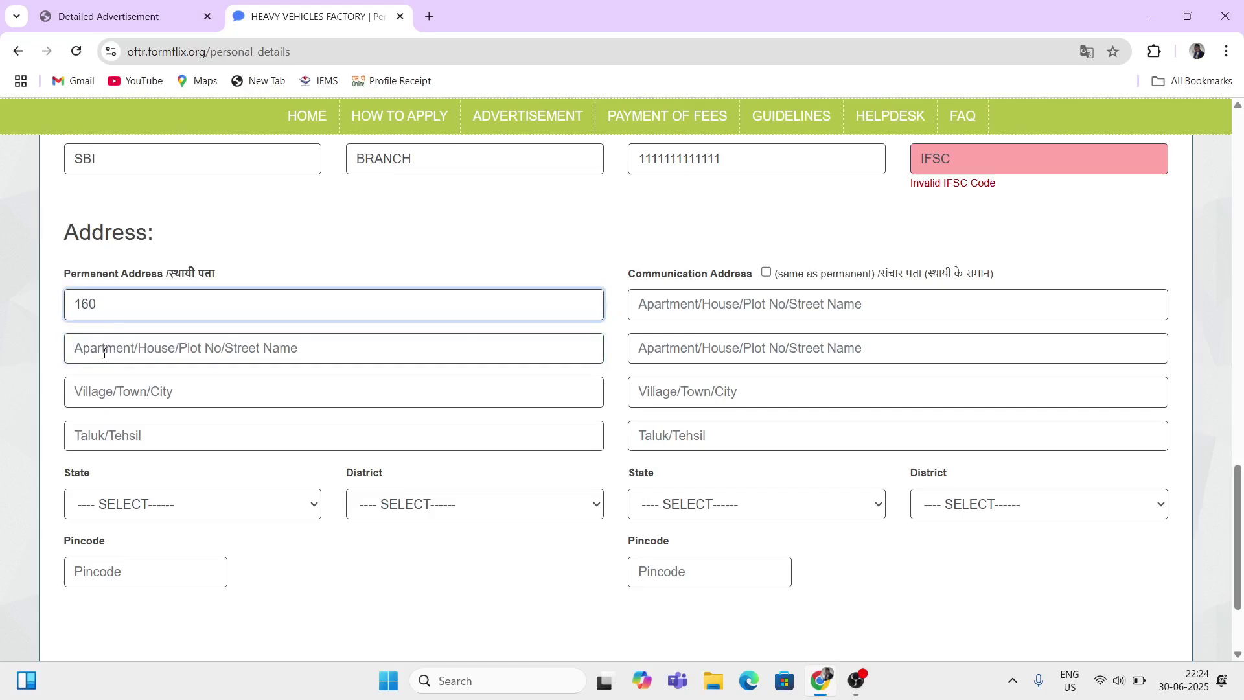
pyautogui.click(133, 354)
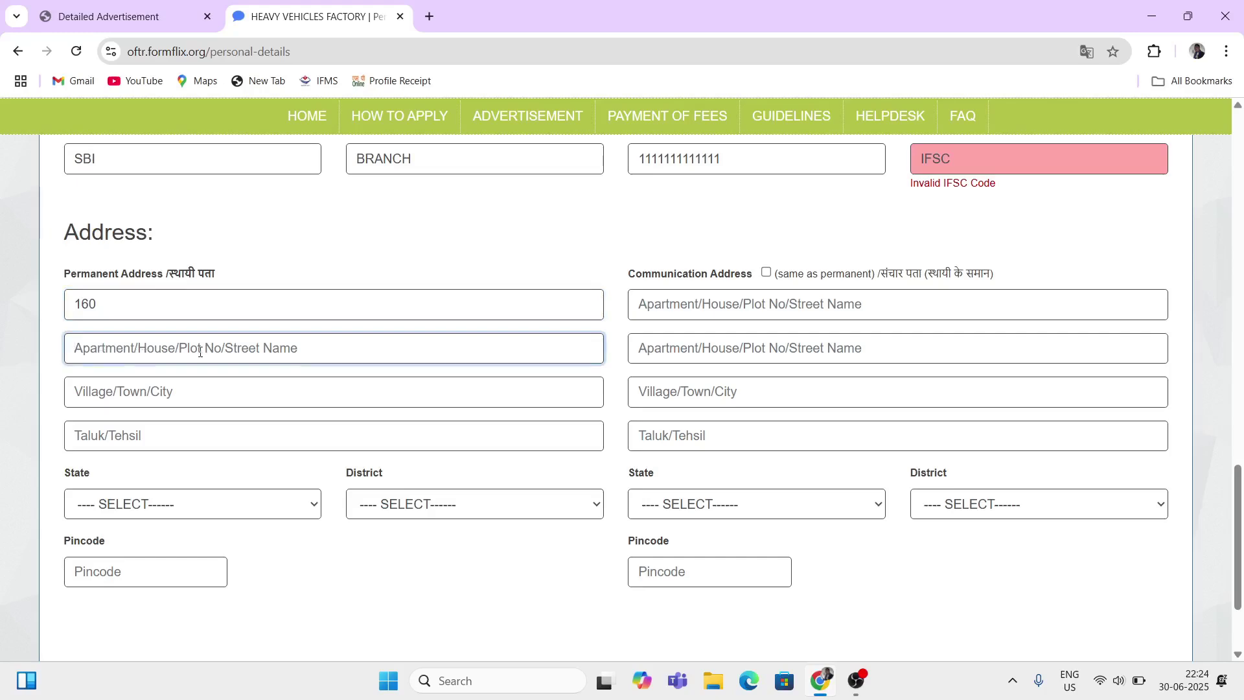
pyautogui.write('160')
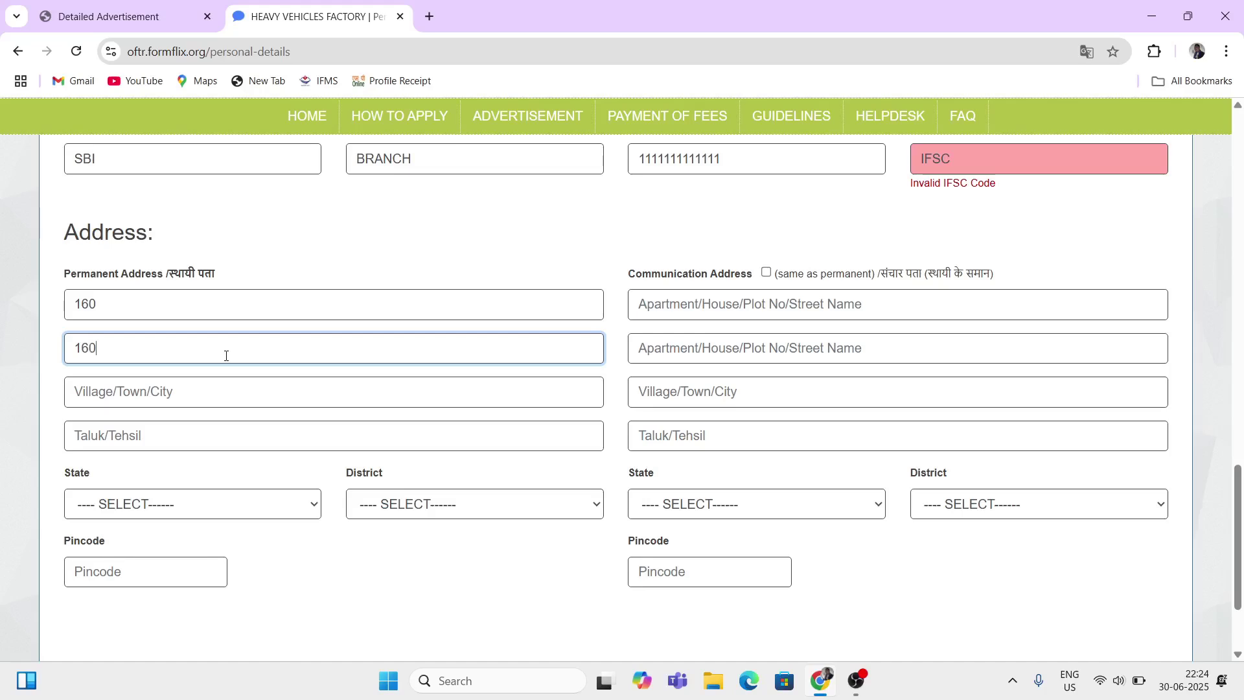
# Step: Enter CITY as the village/town/city and TEHSIL as the taluk/tehsil
pyautogui.click(110, 392)
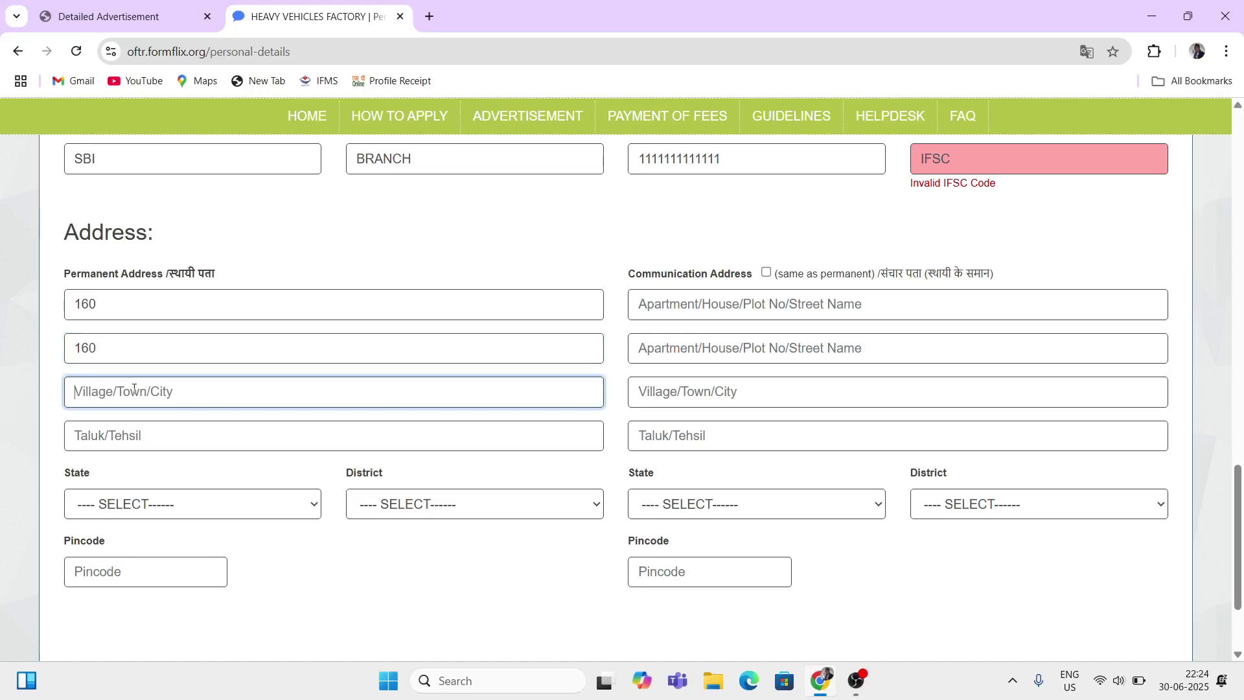
pyautogui.write('CITY')
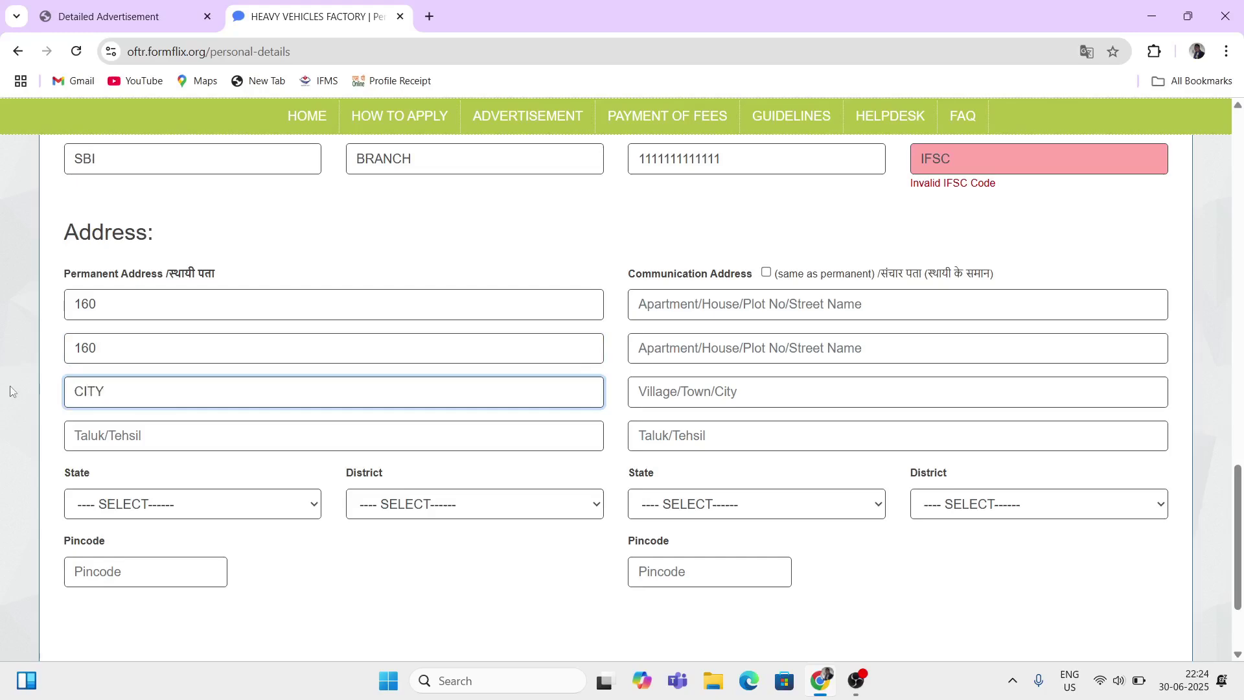
pyautogui.click(111, 436)
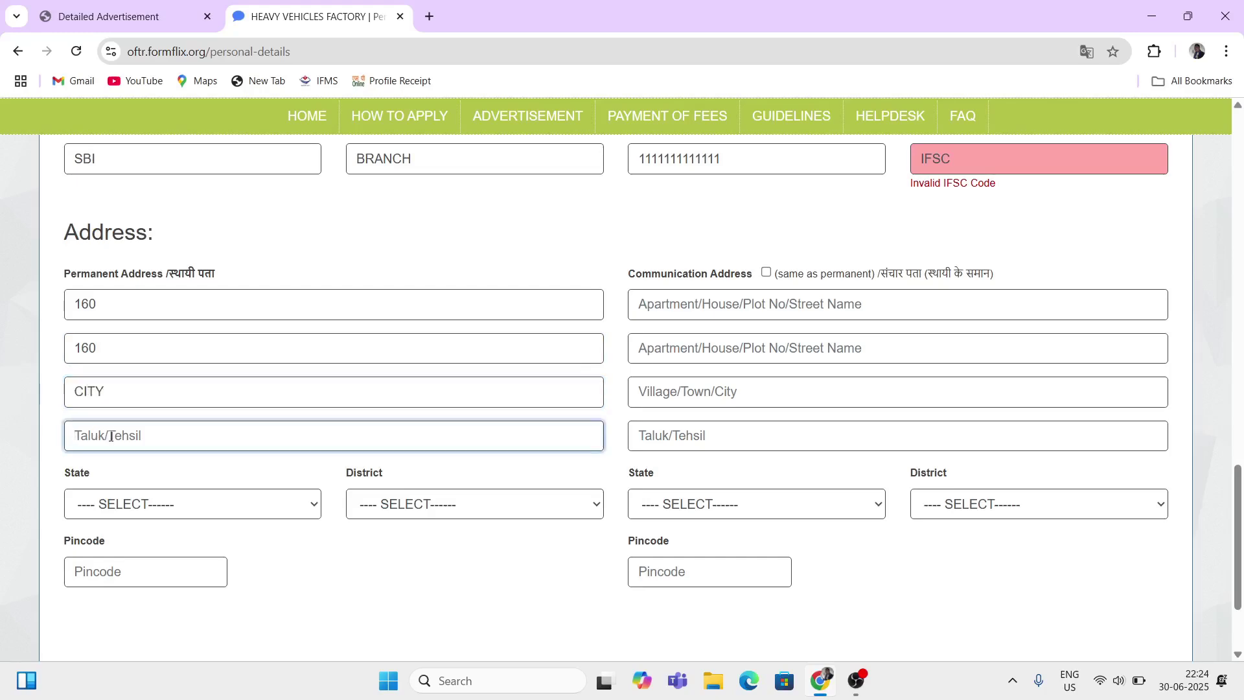
pyautogui.write('TEHSIL')
# Step: Choose UTTAR PRADESH state, SAMBHAL district and pincode 111111 for the permanent address
pyautogui.click(128, 512)
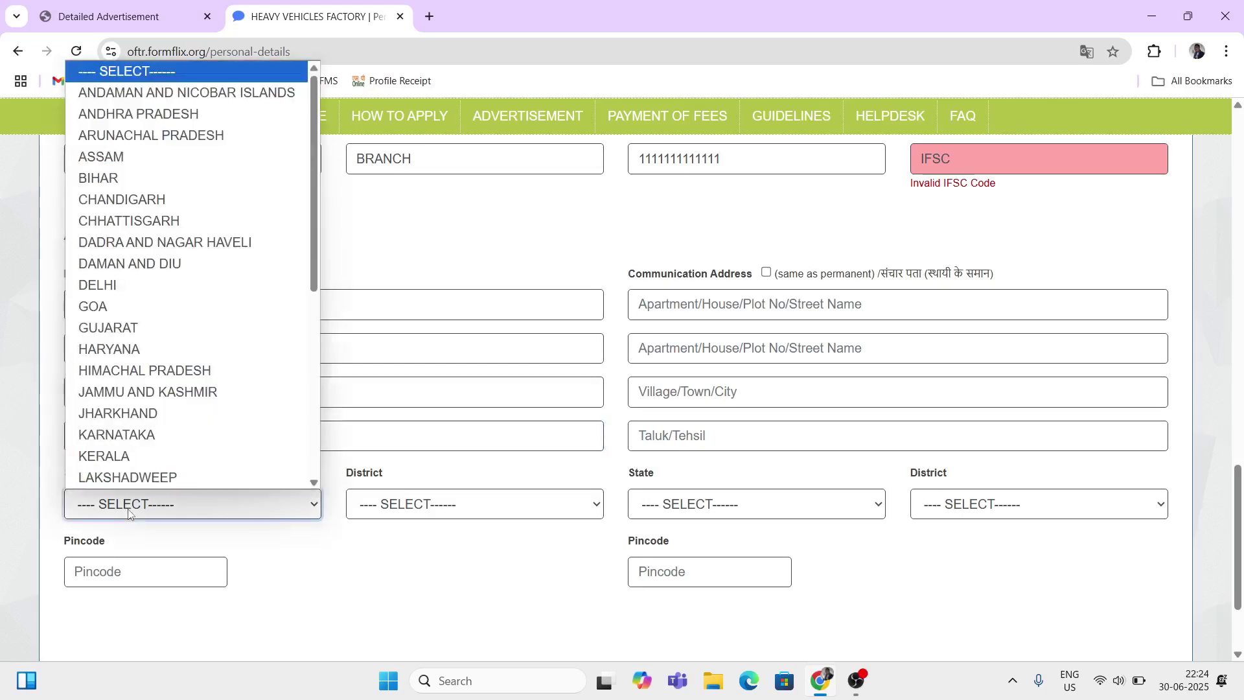
pyautogui.scroll(-5, 129, 401)
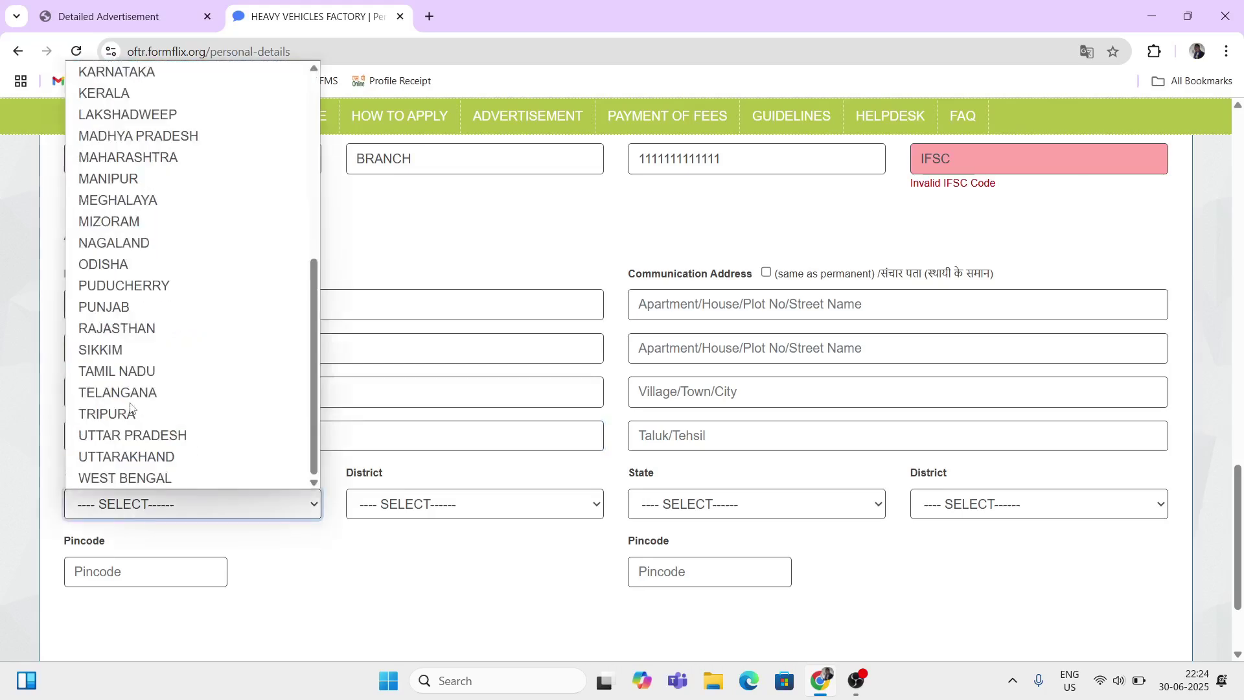
pyautogui.click(133, 435)
pyautogui.click(420, 505)
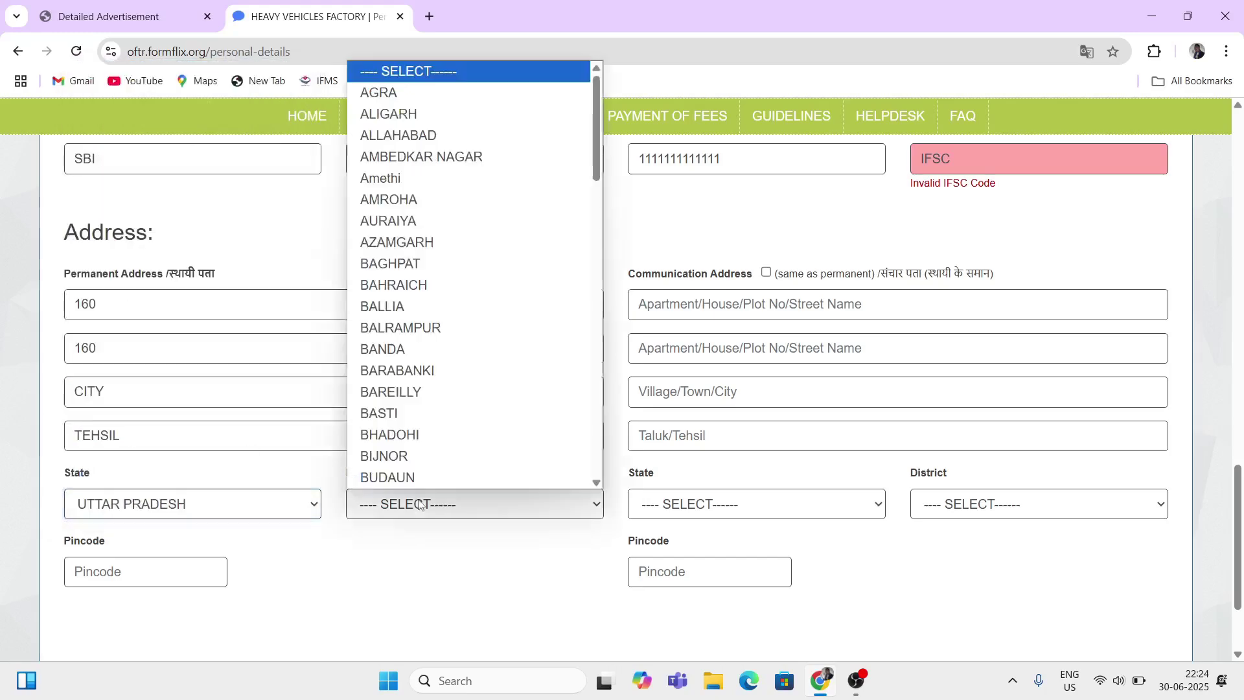
pyautogui.scroll(-12, 395, 362)
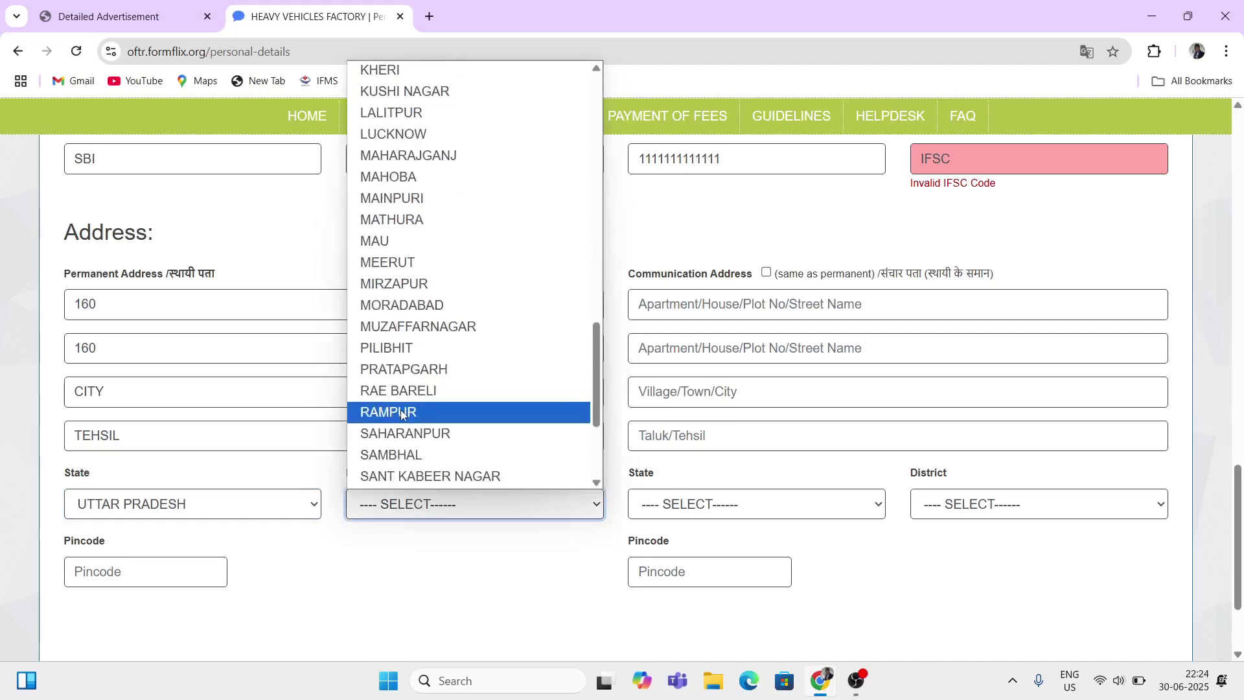
pyautogui.click(402, 452)
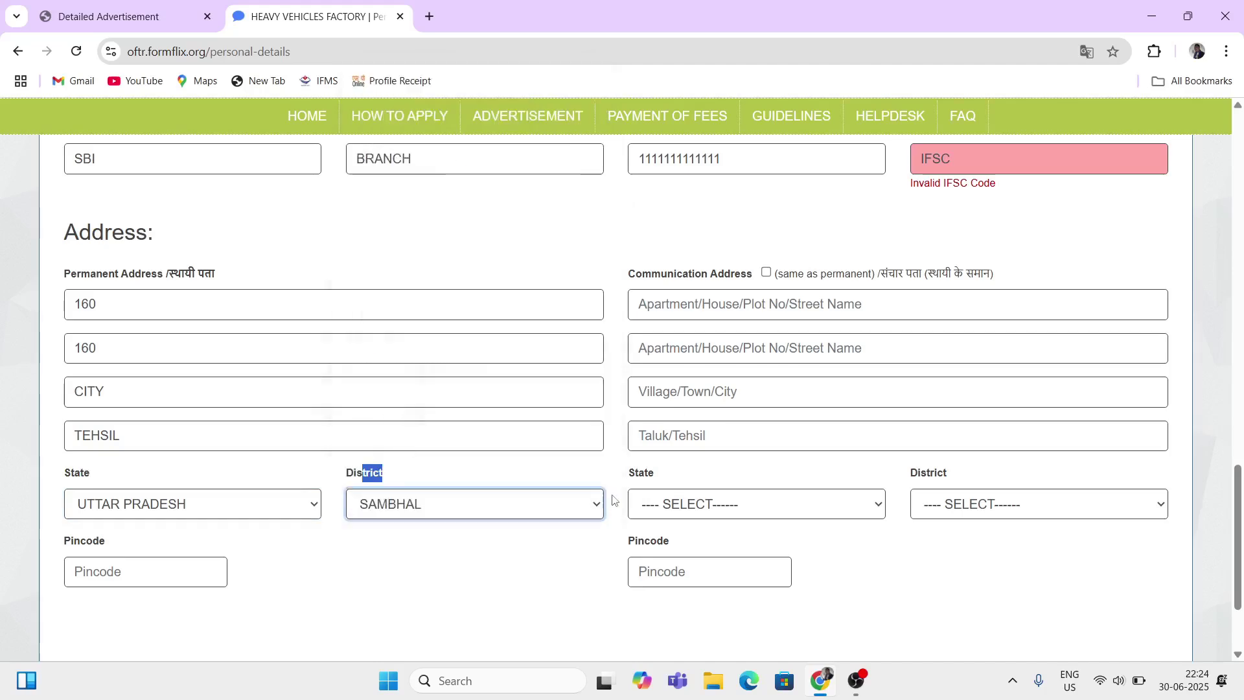
pyautogui.click(330, 522)
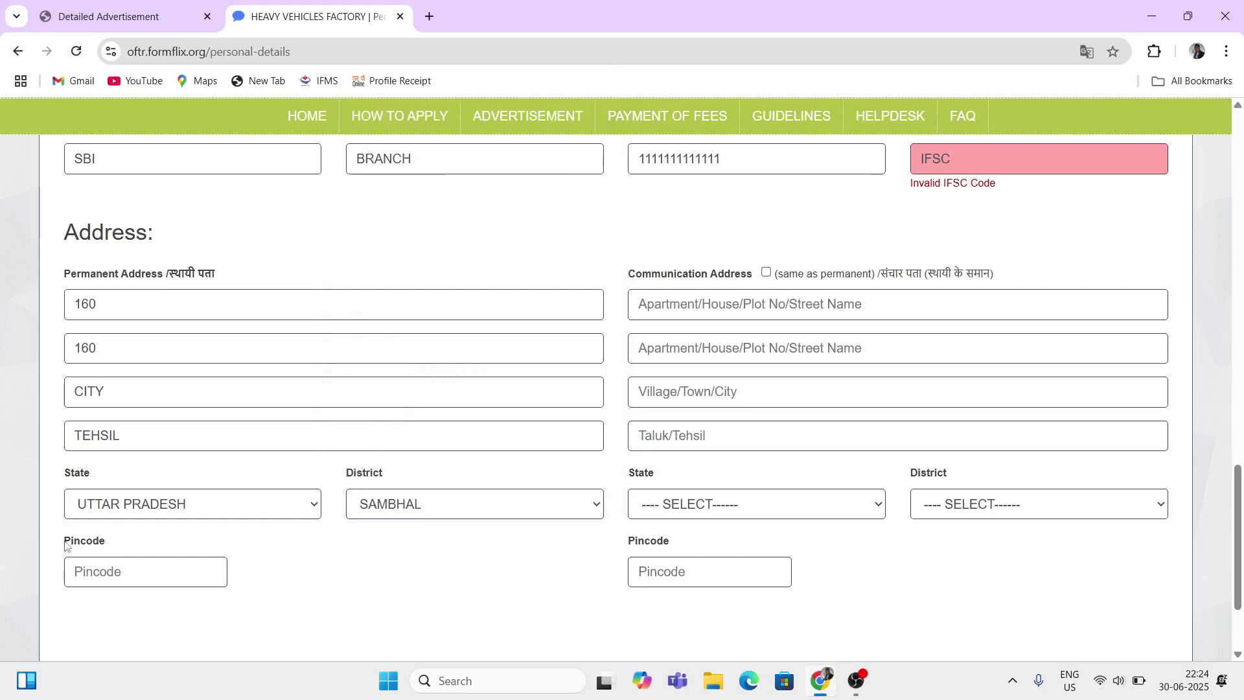
pyautogui.moveTo(64, 547); pyautogui.dragTo(116, 555)
pyautogui.click(119, 560)
pyautogui.write('111111')
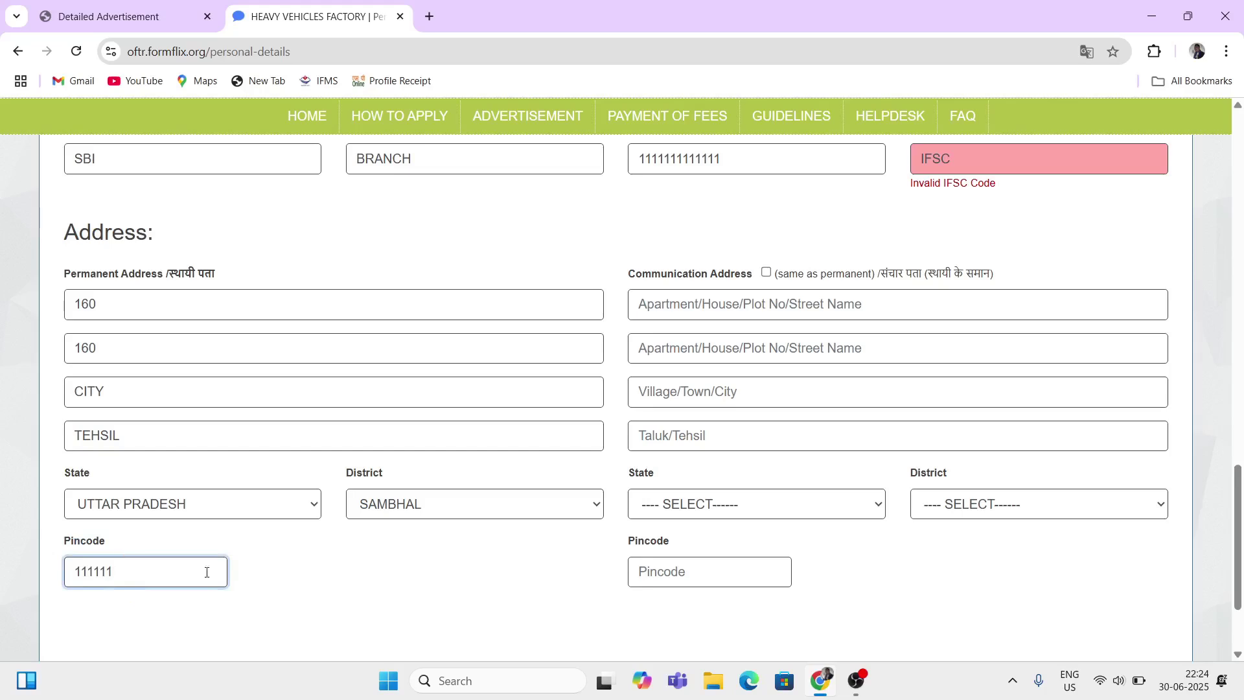
pyautogui.click(285, 599)
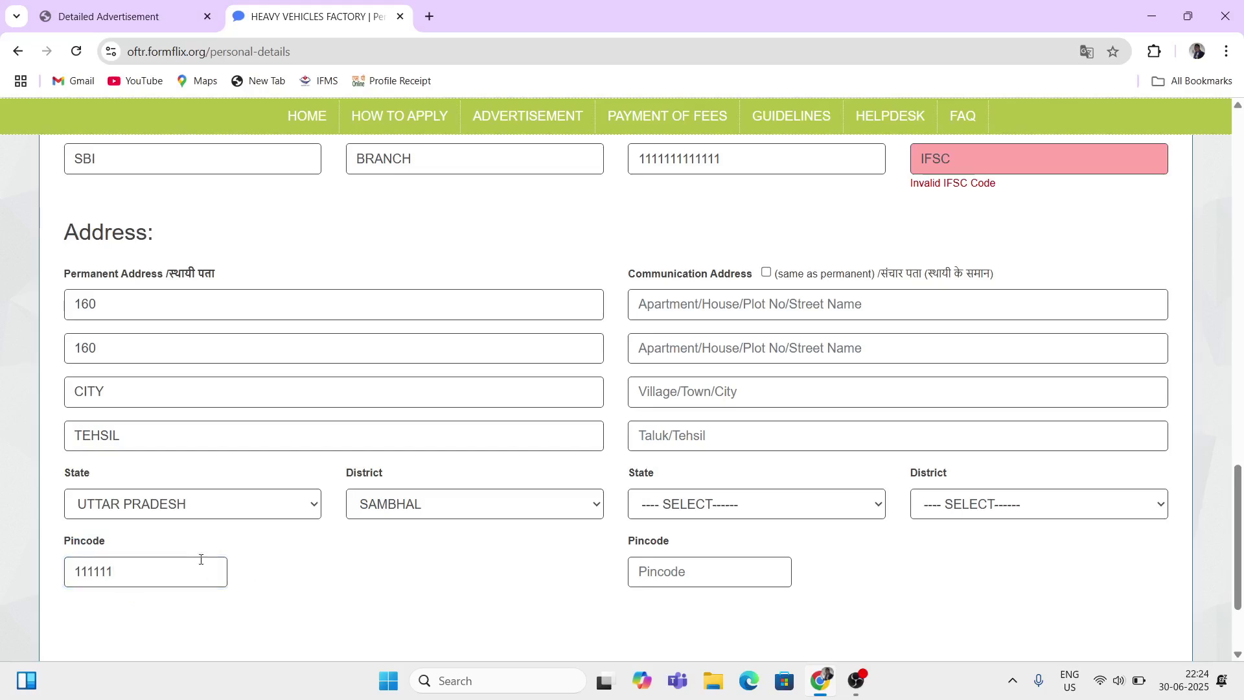
pyautogui.moveTo(79, 234); pyautogui.dragTo(188, 355)
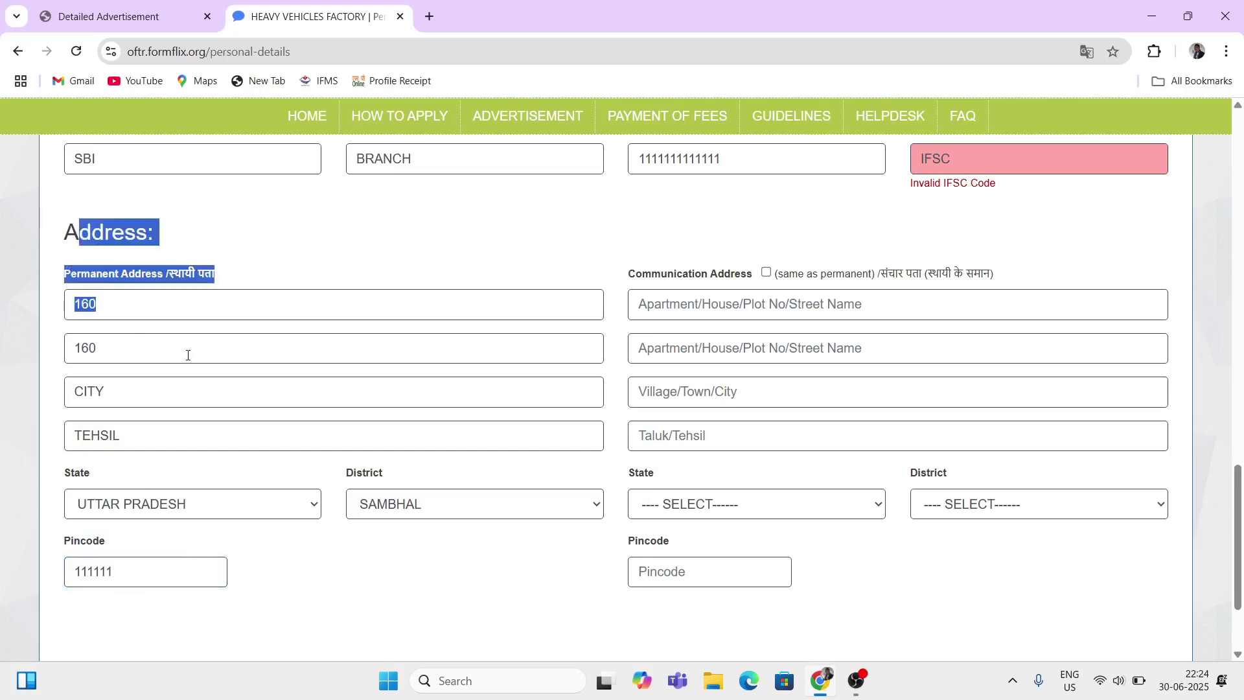
# Step: Tick 'same as permanent' to copy the permanent address into the communication address
pyautogui.click(349, 276)
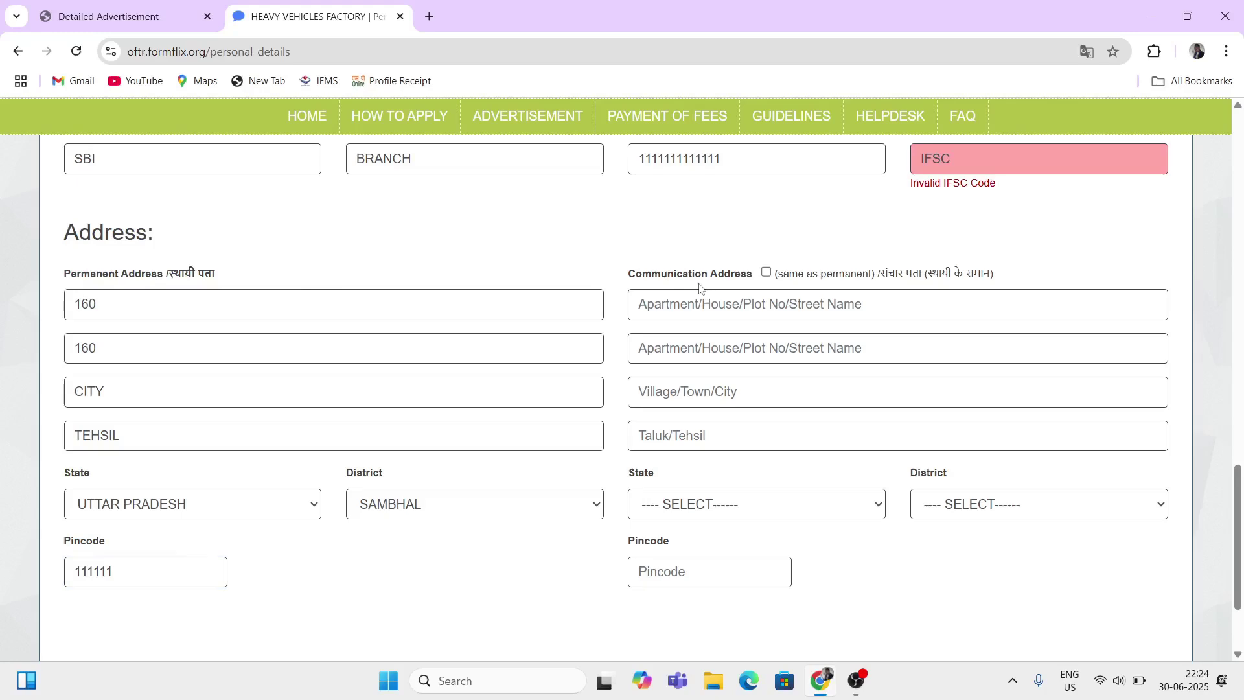
pyautogui.moveTo(652, 278); pyautogui.dragTo(718, 285)
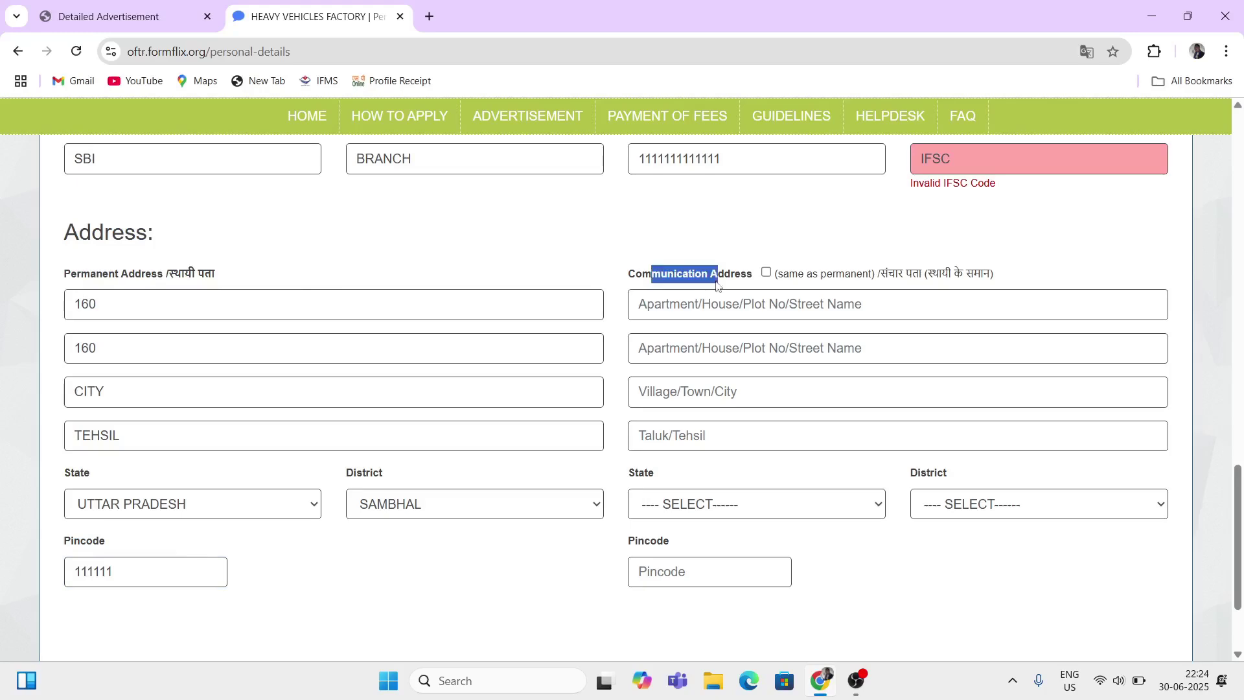
pyautogui.click(767, 272)
pyautogui.moveTo(796, 275); pyautogui.dragTo(862, 277)
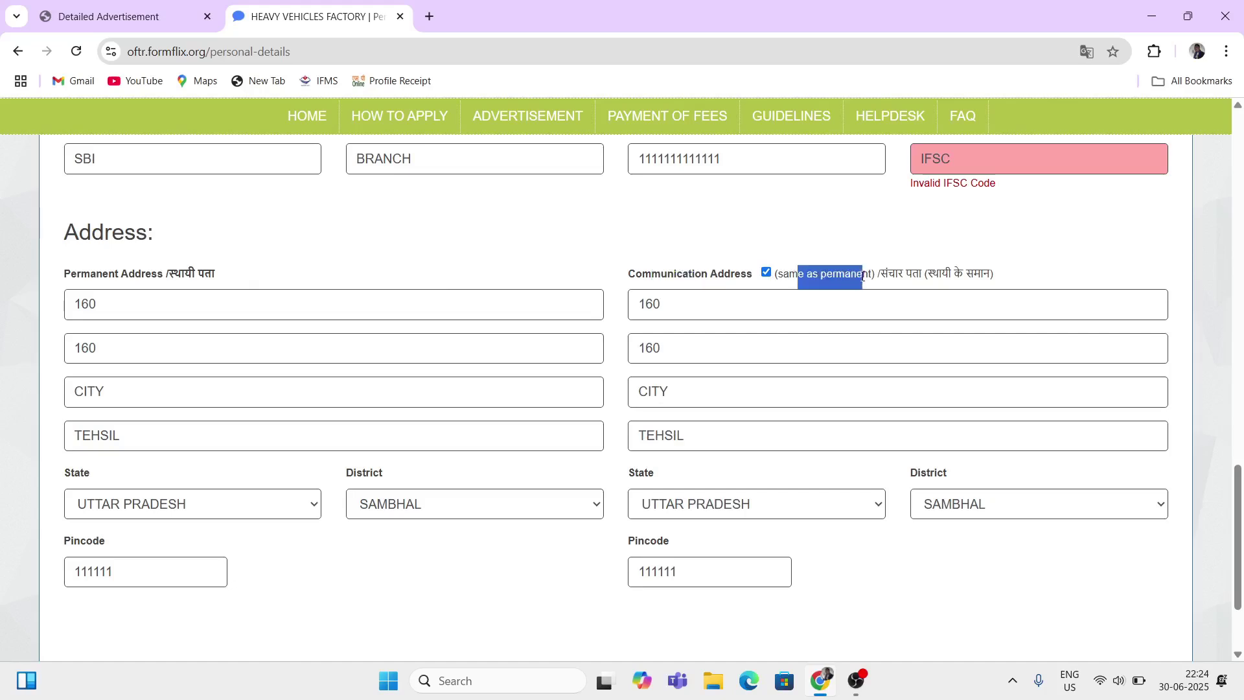
pyautogui.click(762, 254)
pyautogui.moveTo(653, 304); pyautogui.dragTo(670, 305)
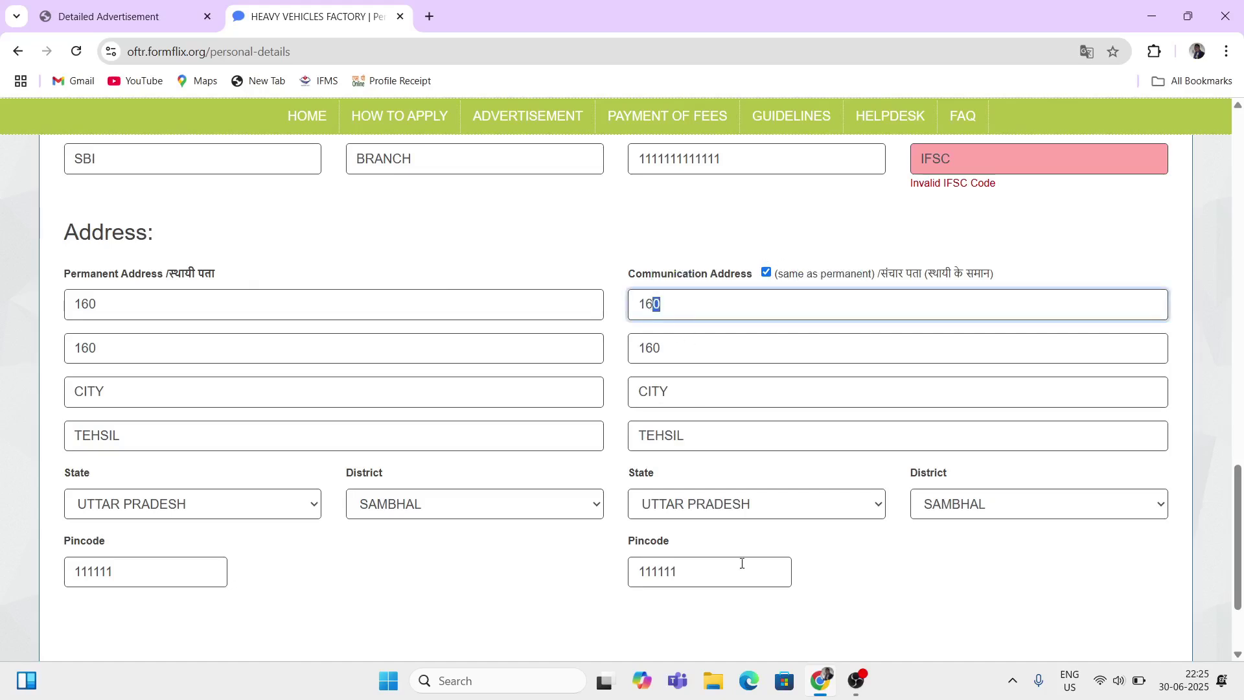
pyautogui.click(865, 602)
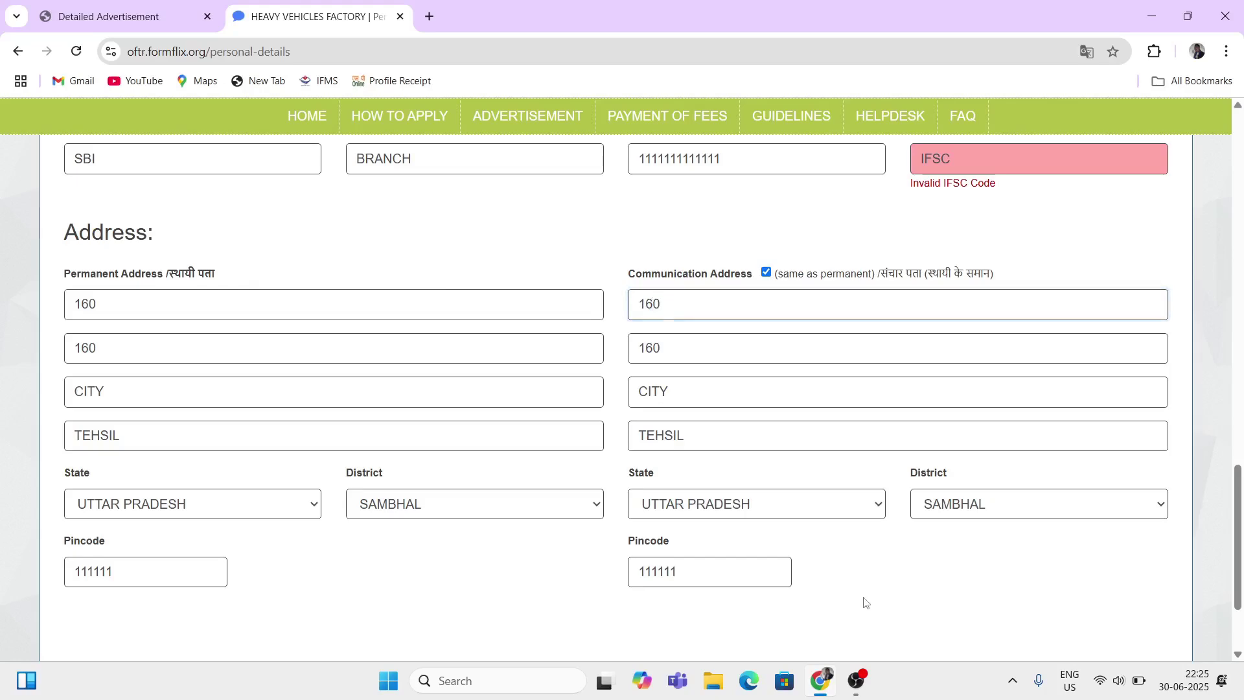
# Step: Clear the copied communication address, then re-tick 'same as permanent' to restore it
pyautogui.click(766, 273)
pyautogui.click(689, 295)
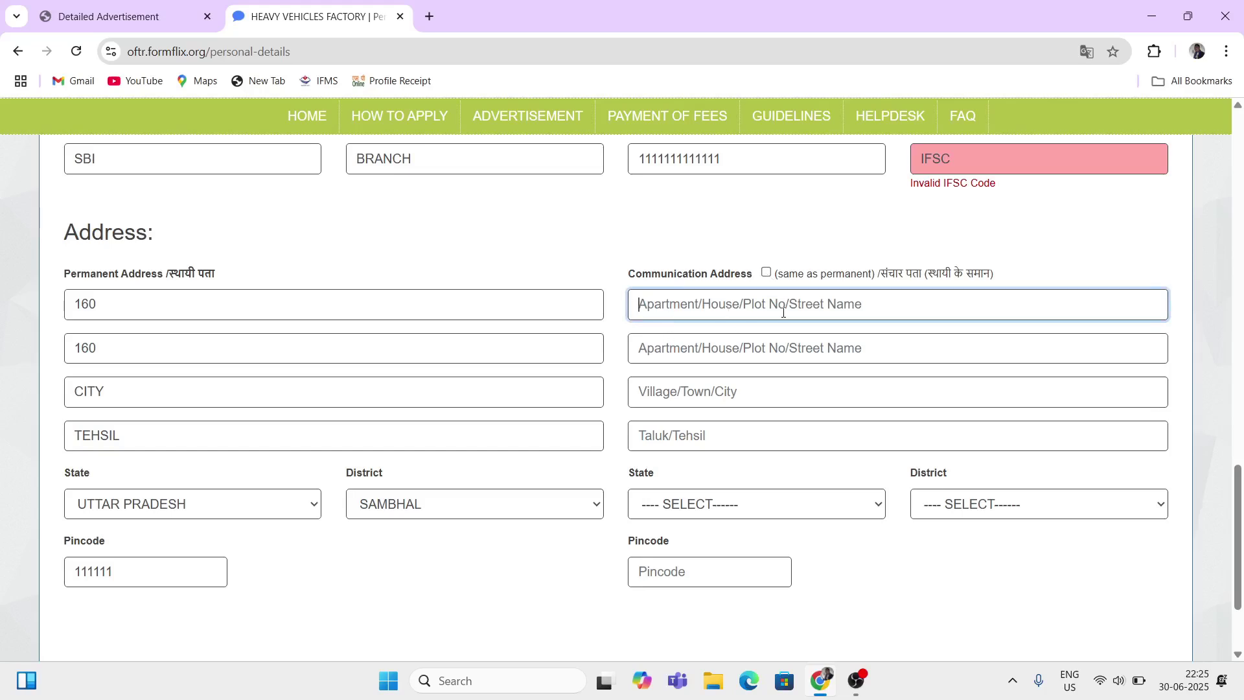
pyautogui.click(662, 394)
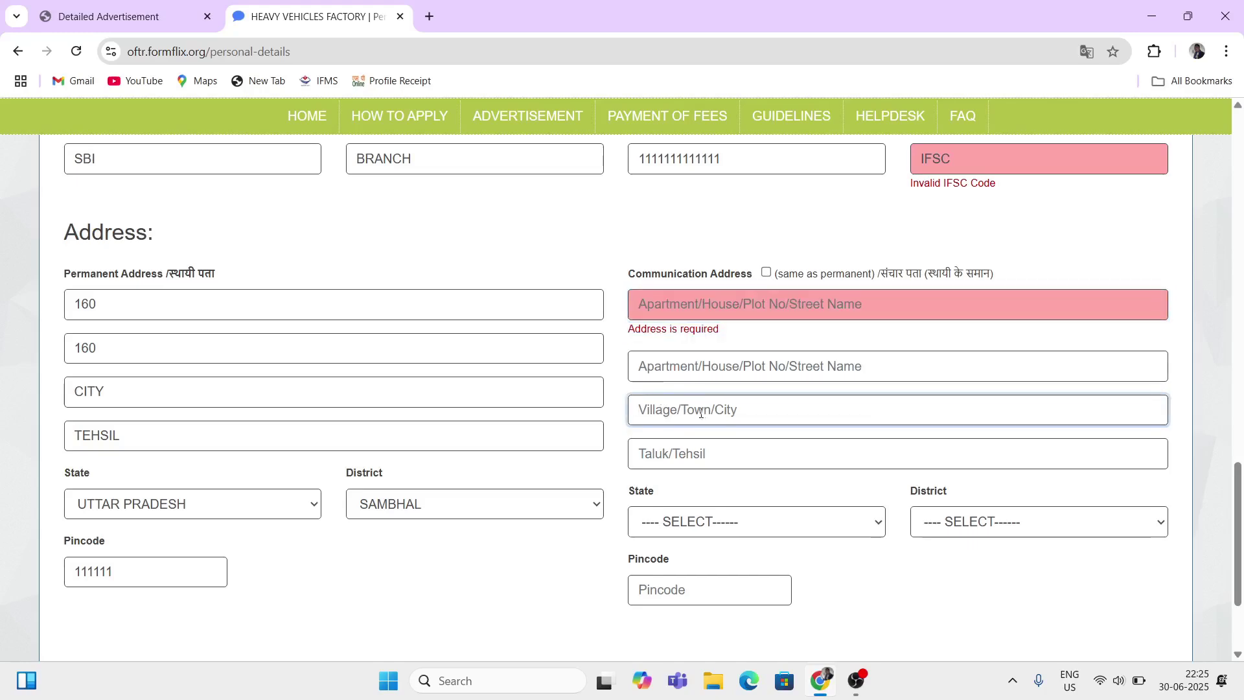
pyautogui.click(679, 448)
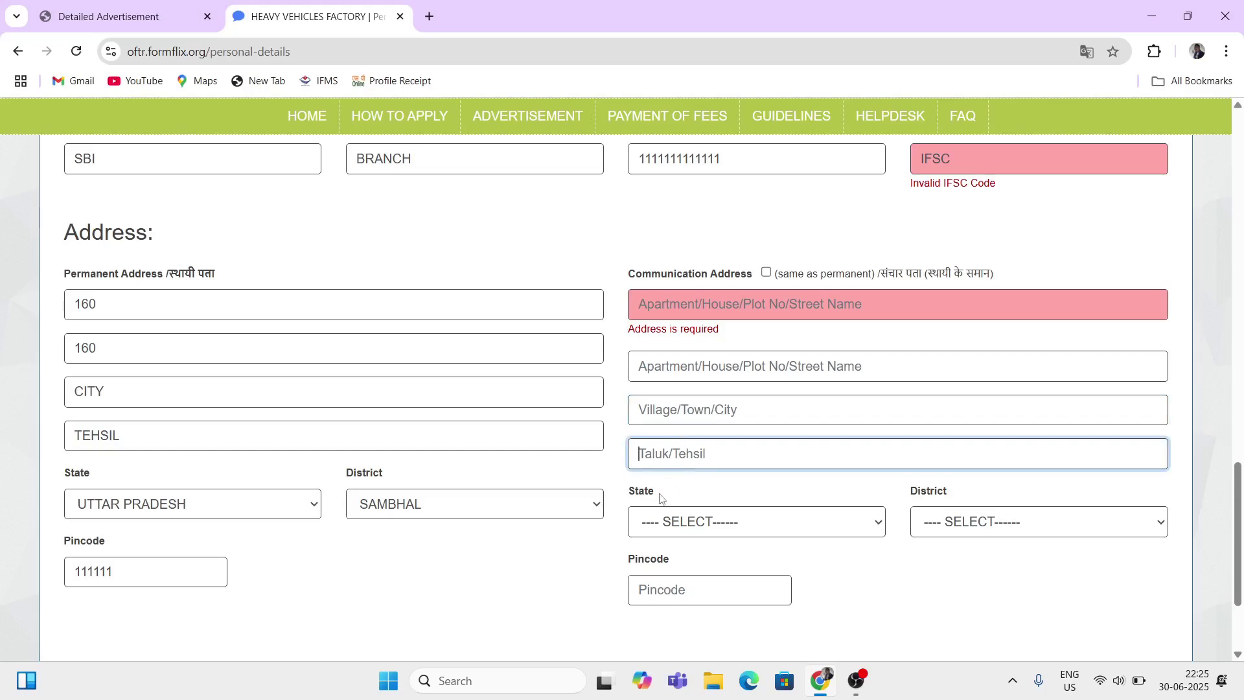
pyautogui.click(766, 273)
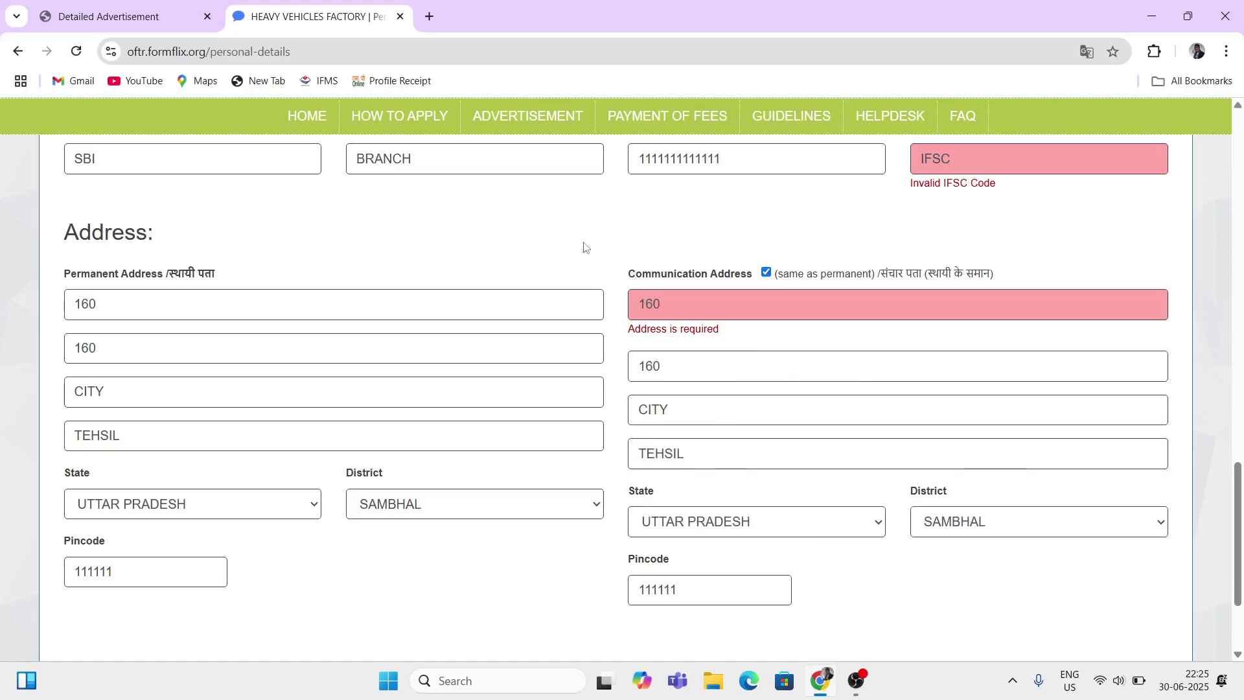
pyautogui.scroll(-2, 617, 452)
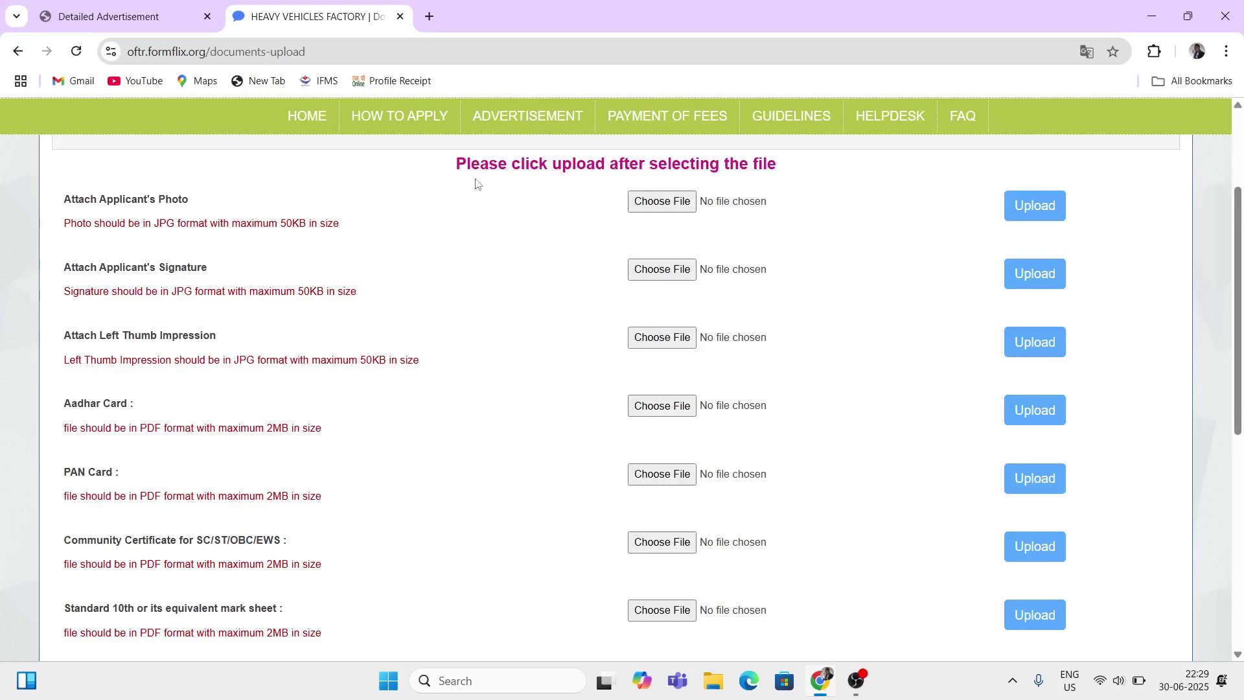
# Step: Review the upload instruction, applicant photo requirement and 50KB photo size limit
pyautogui.moveTo(530, 165); pyautogui.dragTo(607, 180)
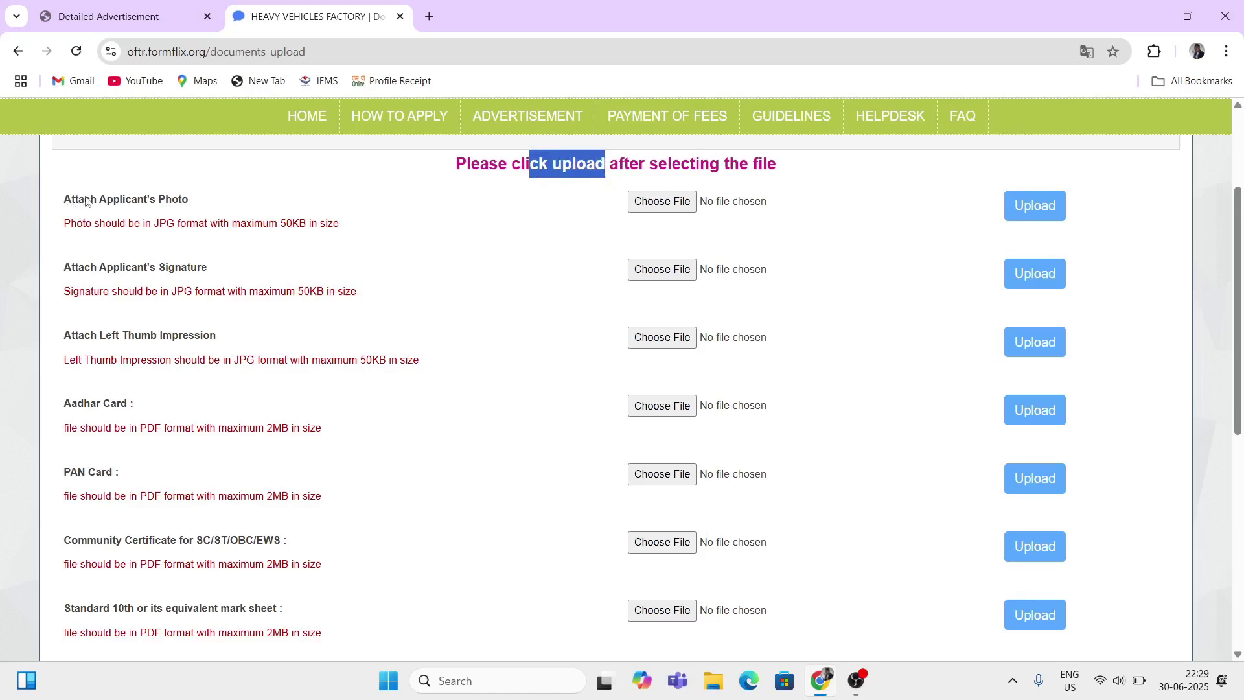
pyautogui.moveTo(86, 201); pyautogui.dragTo(171, 225)
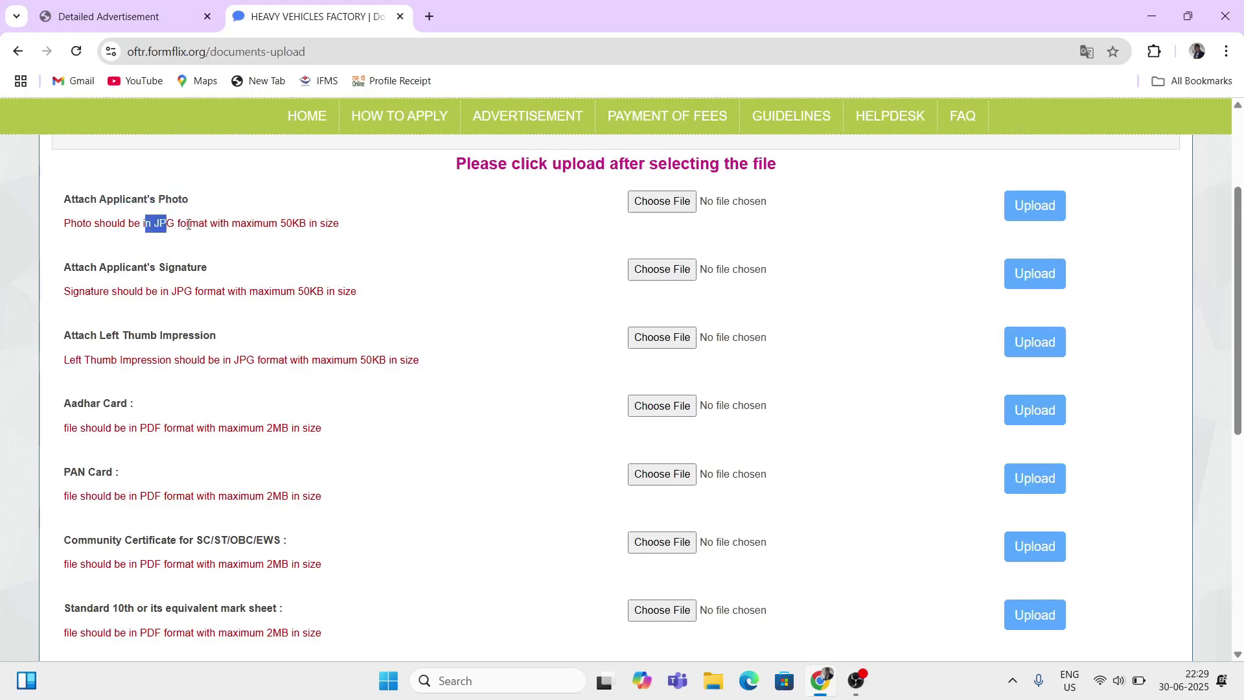
pyautogui.moveTo(338, 224); pyautogui.dragTo(278, 223)
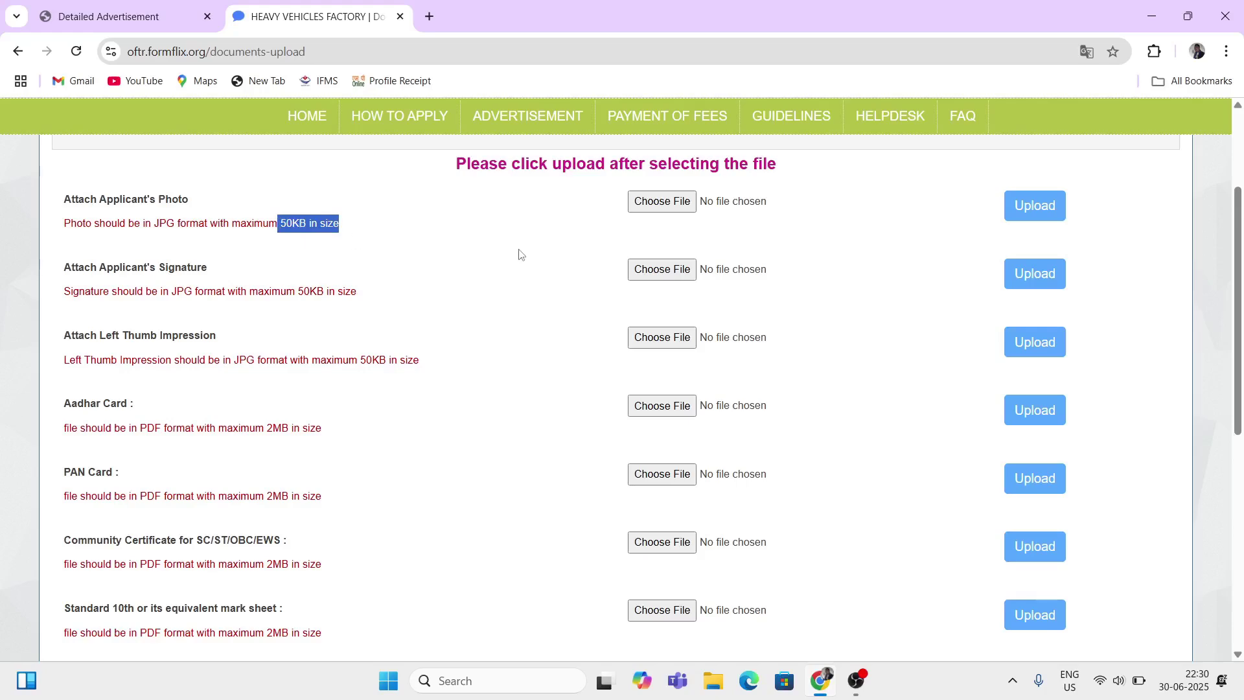
# Step: Select egg.jpg from Downloads as the applicant's photo and upload it
pyautogui.click(659, 202)
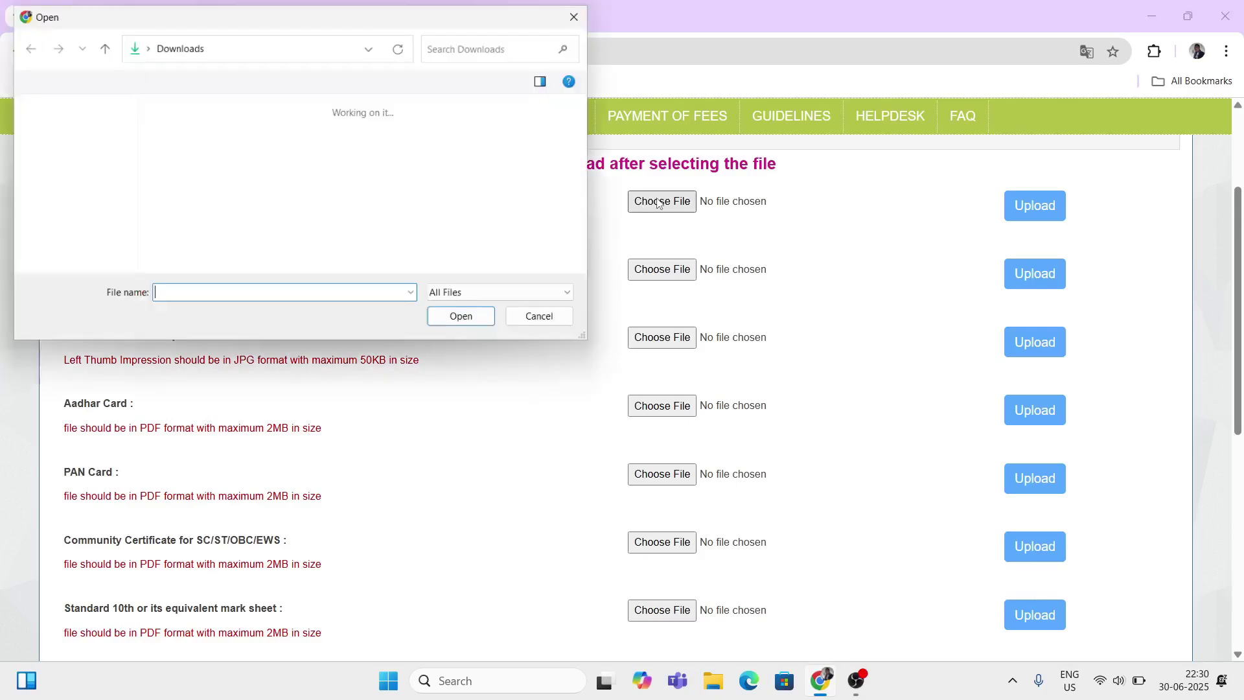
pyautogui.scroll(-3, 295, 208)
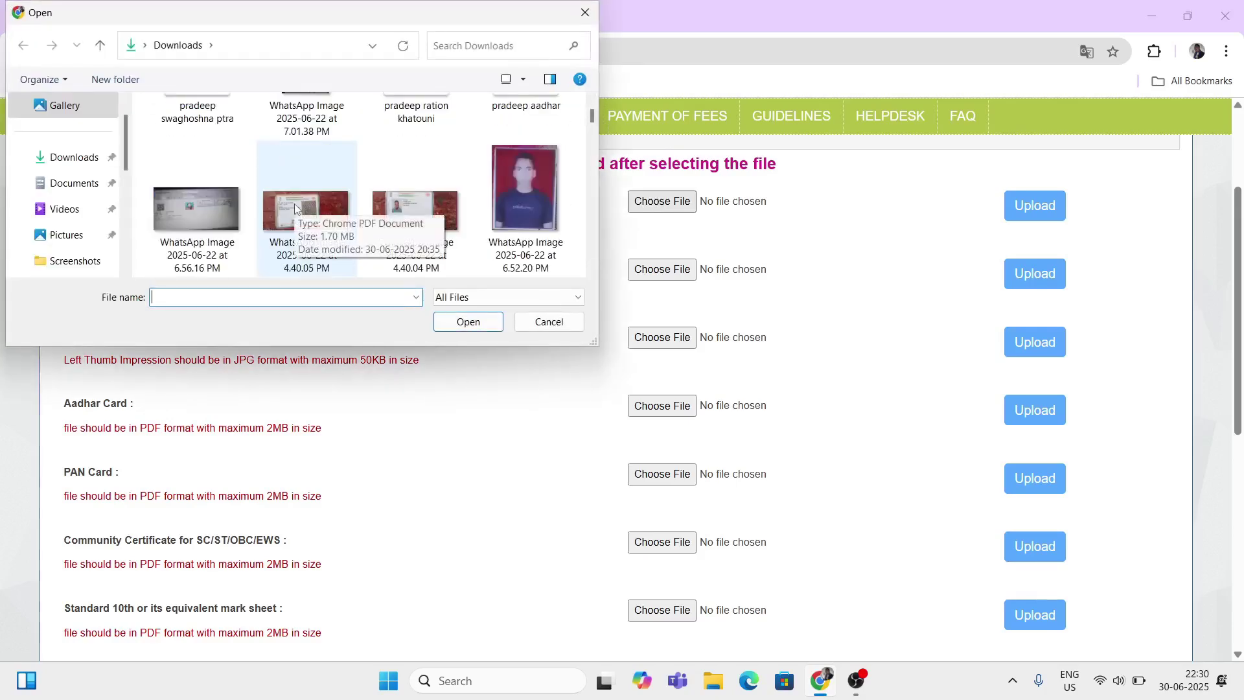
pyautogui.scroll(-10, 295, 208)
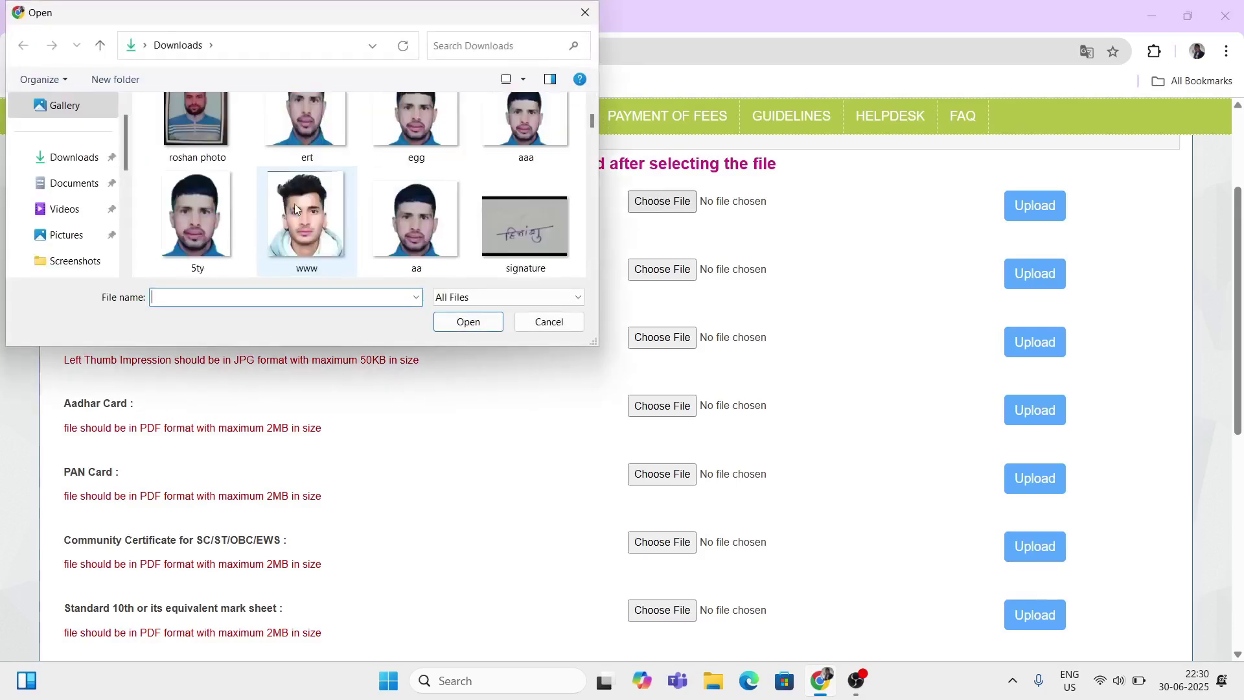
pyautogui.click(429, 131)
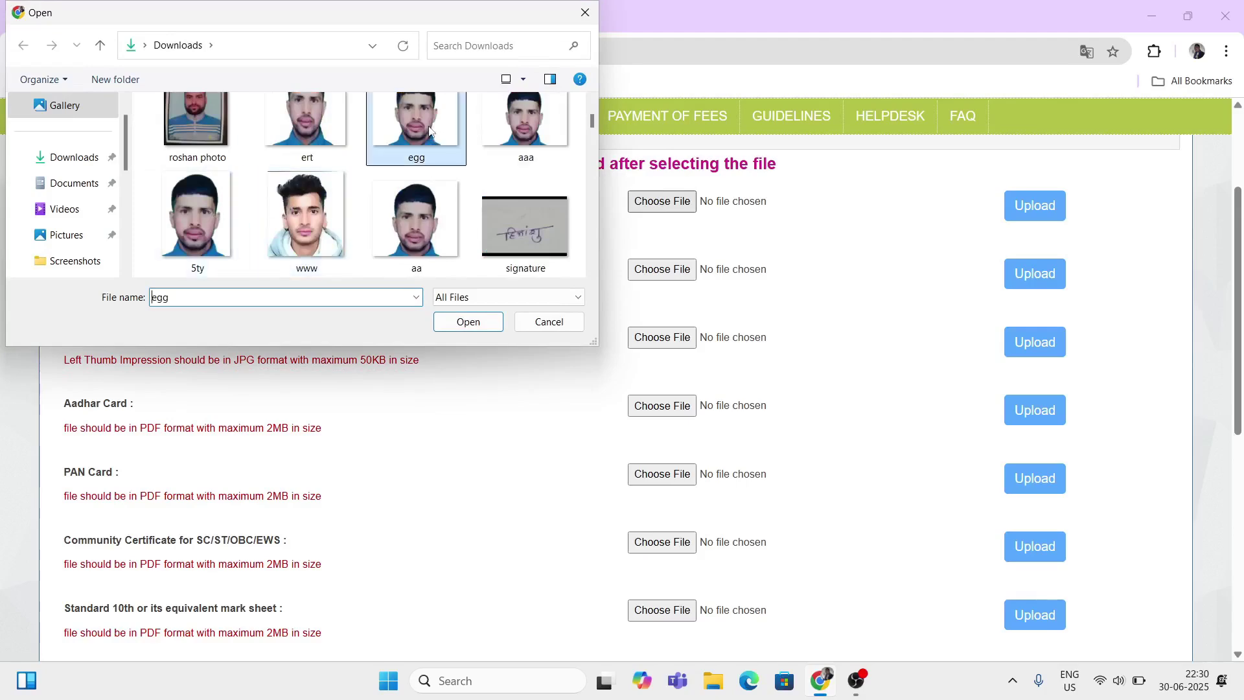
pyautogui.click(468, 322)
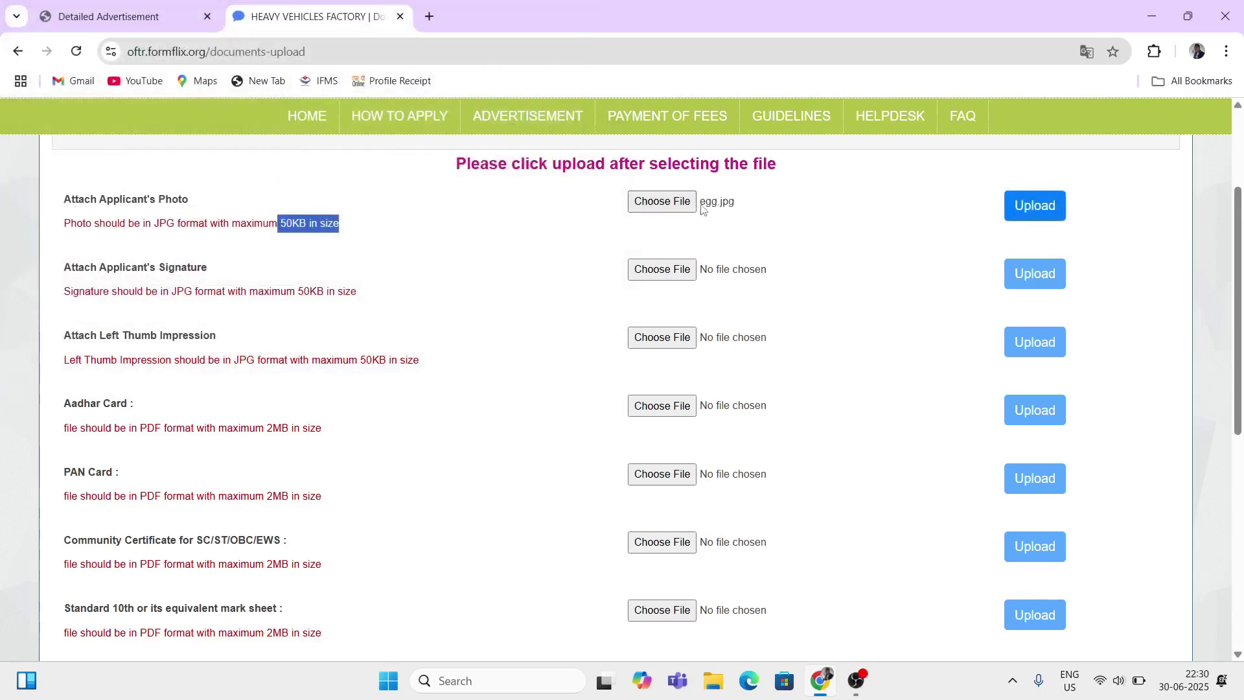
pyautogui.click(1040, 207)
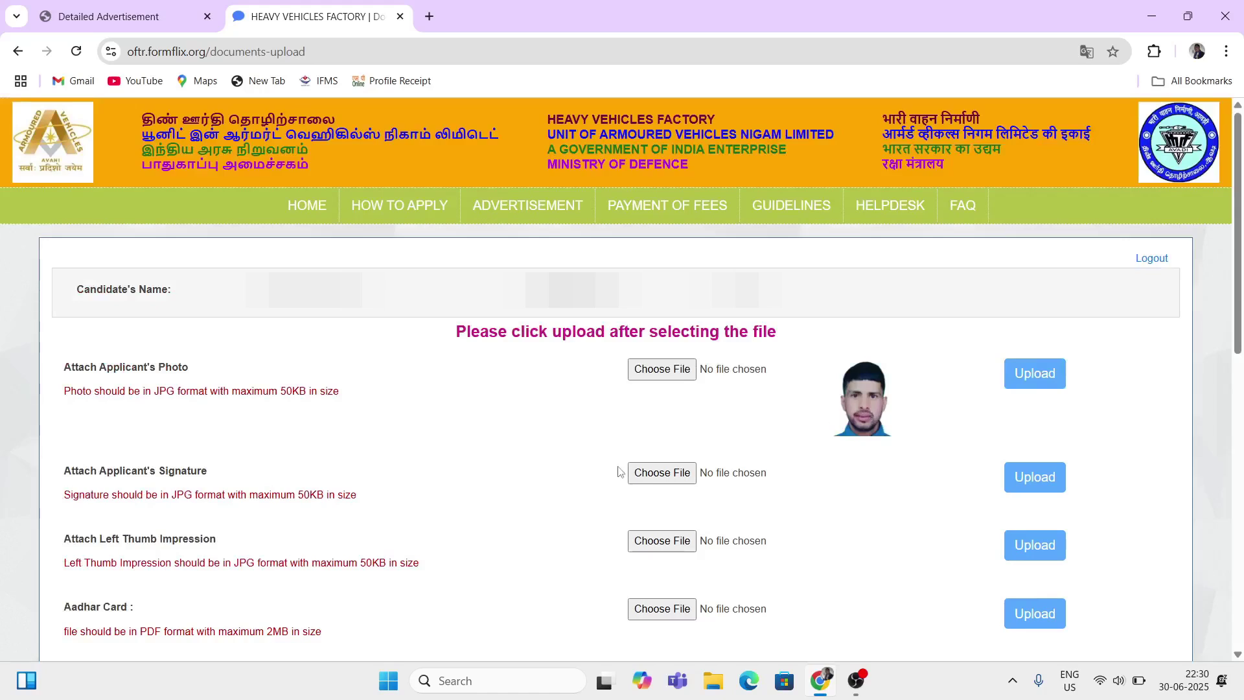
pyautogui.moveTo(70, 471); pyautogui.dragTo(154, 480)
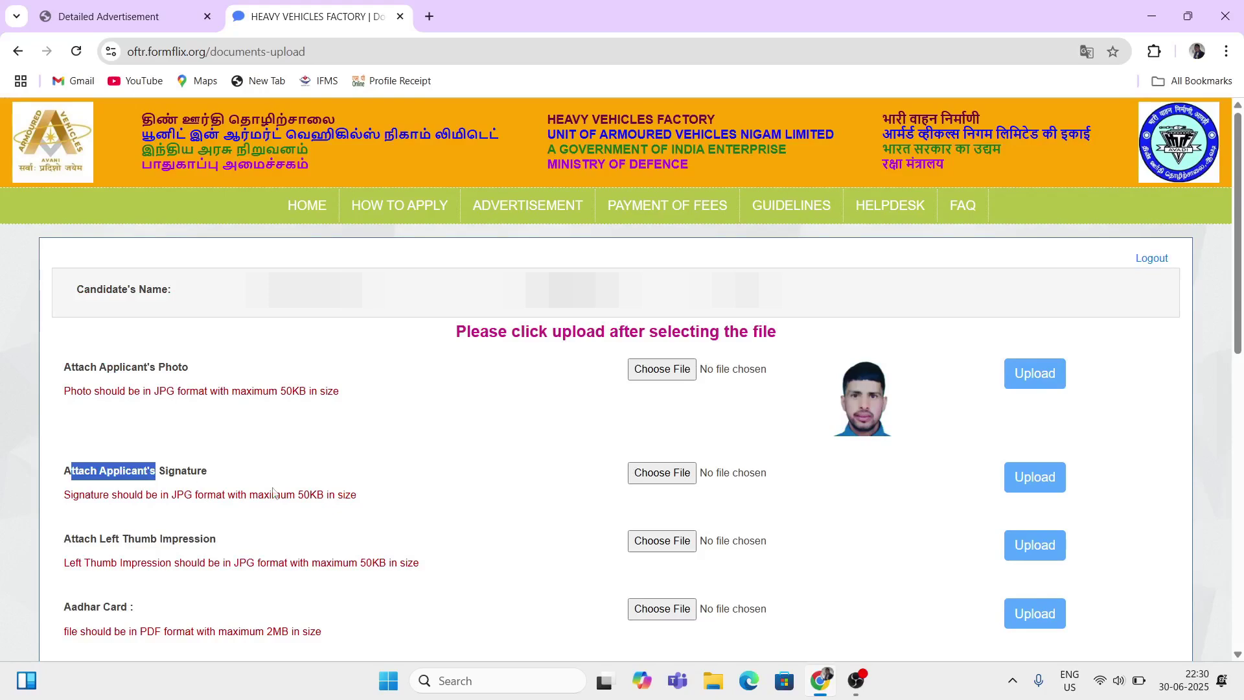
pyautogui.moveTo(169, 495); pyautogui.dragTo(210, 496)
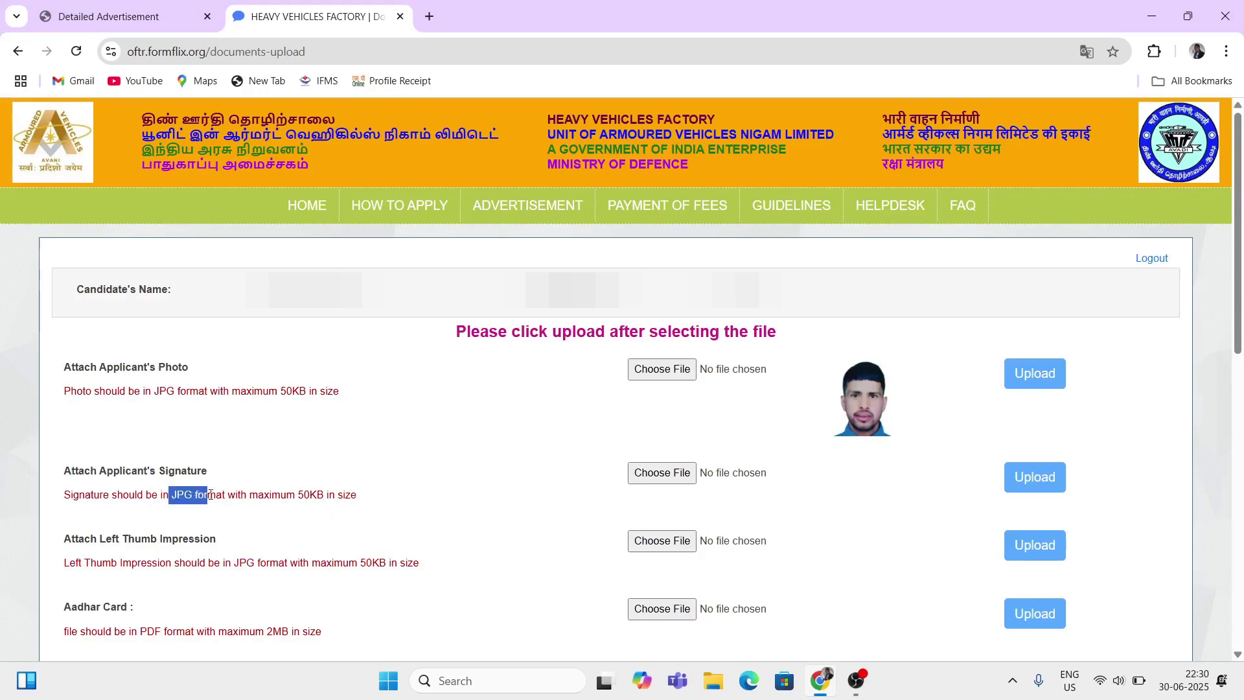
pyautogui.tripleClick(361, 503)
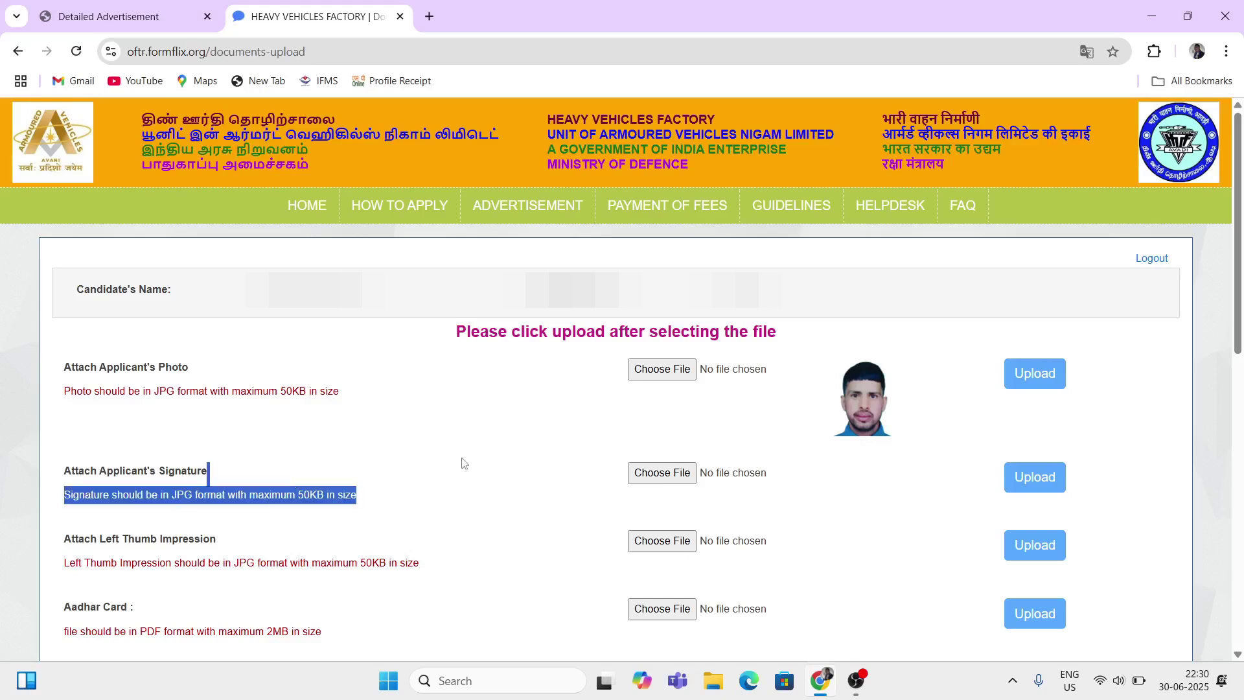
pyautogui.click(523, 464)
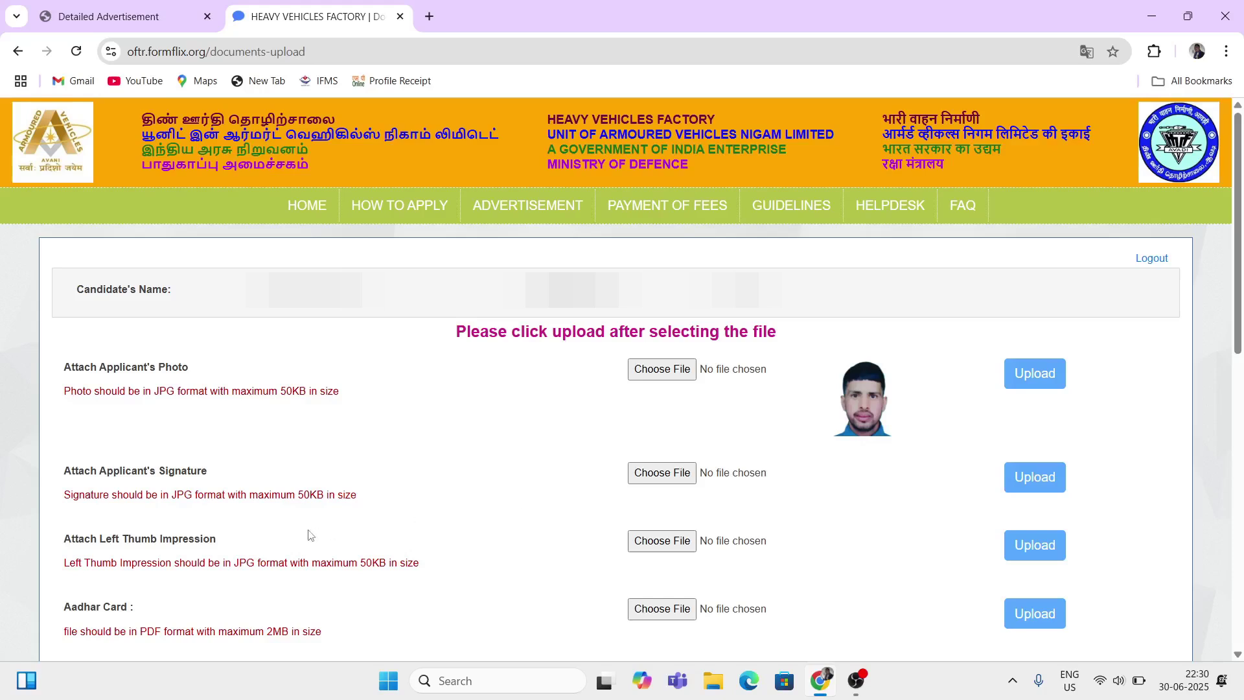
pyautogui.moveTo(100, 545); pyautogui.dragTo(180, 545)
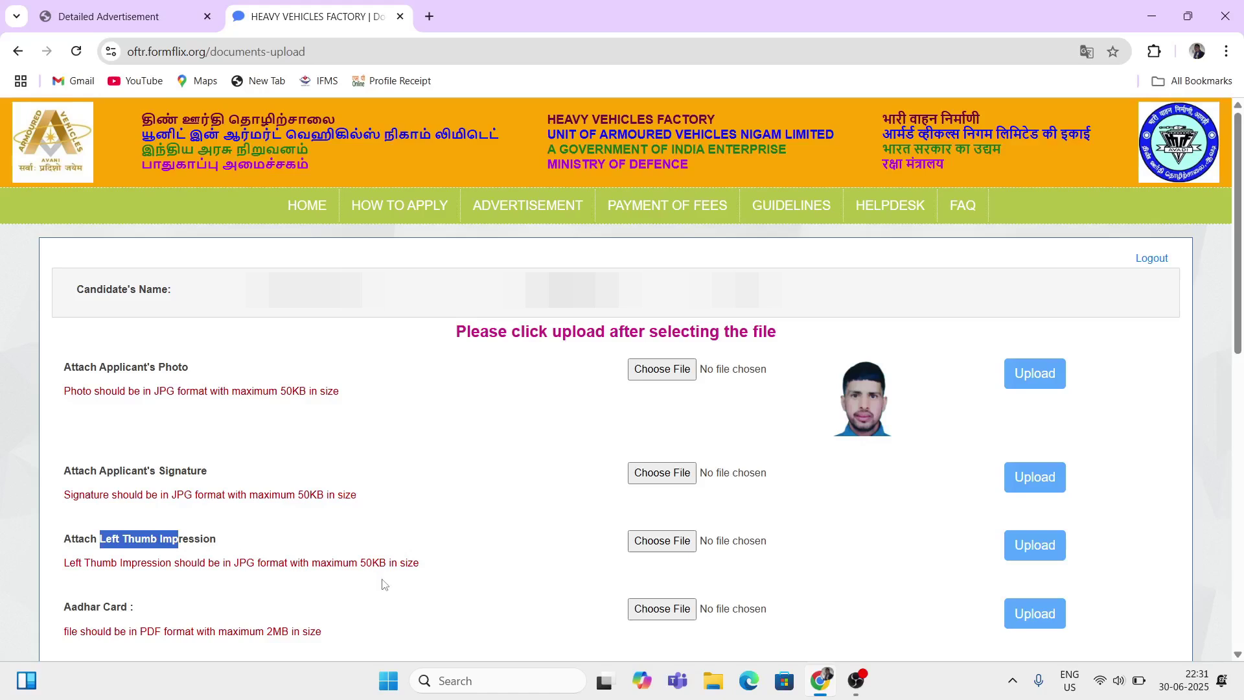
pyautogui.moveTo(209, 562); pyautogui.dragTo(277, 564)
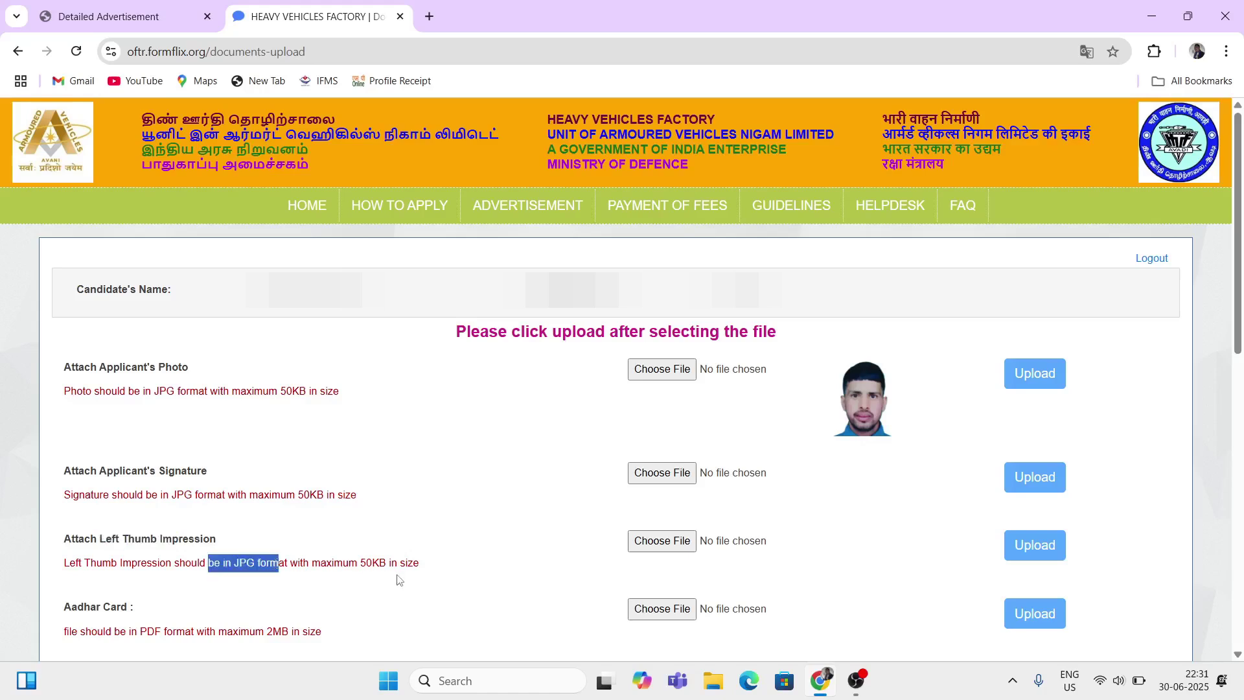
pyautogui.moveTo(407, 563); pyautogui.dragTo(353, 565)
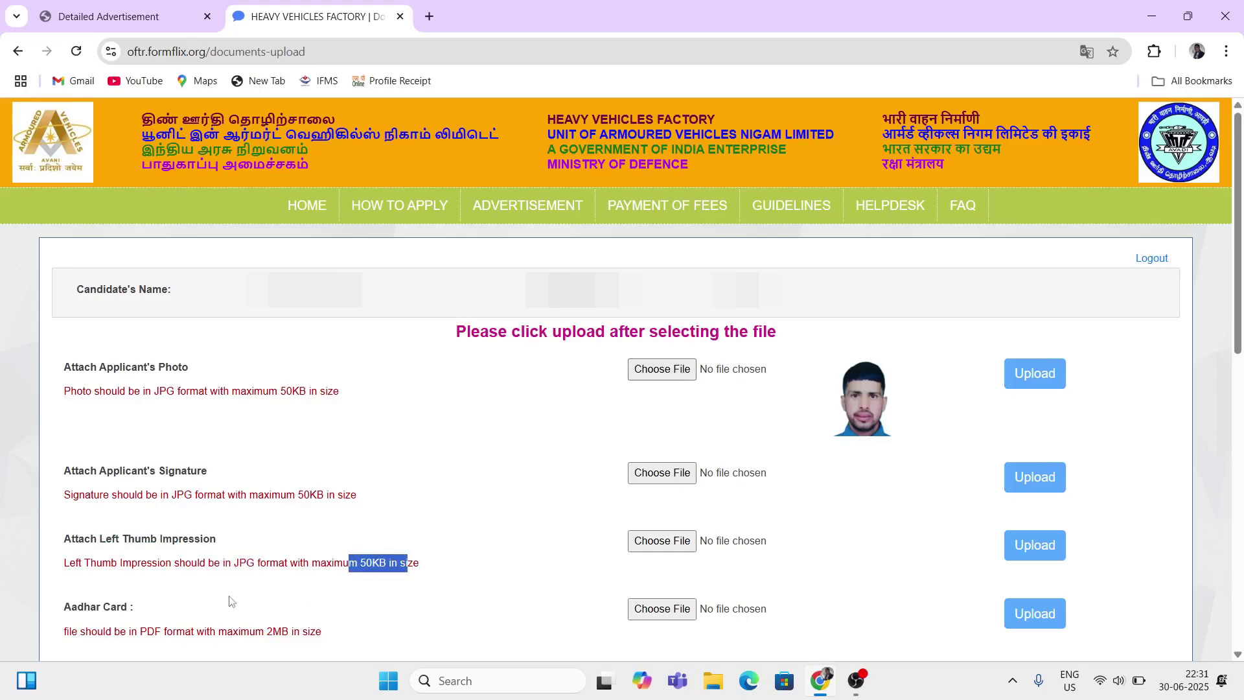
pyautogui.moveTo(77, 608); pyautogui.dragTo(166, 637)
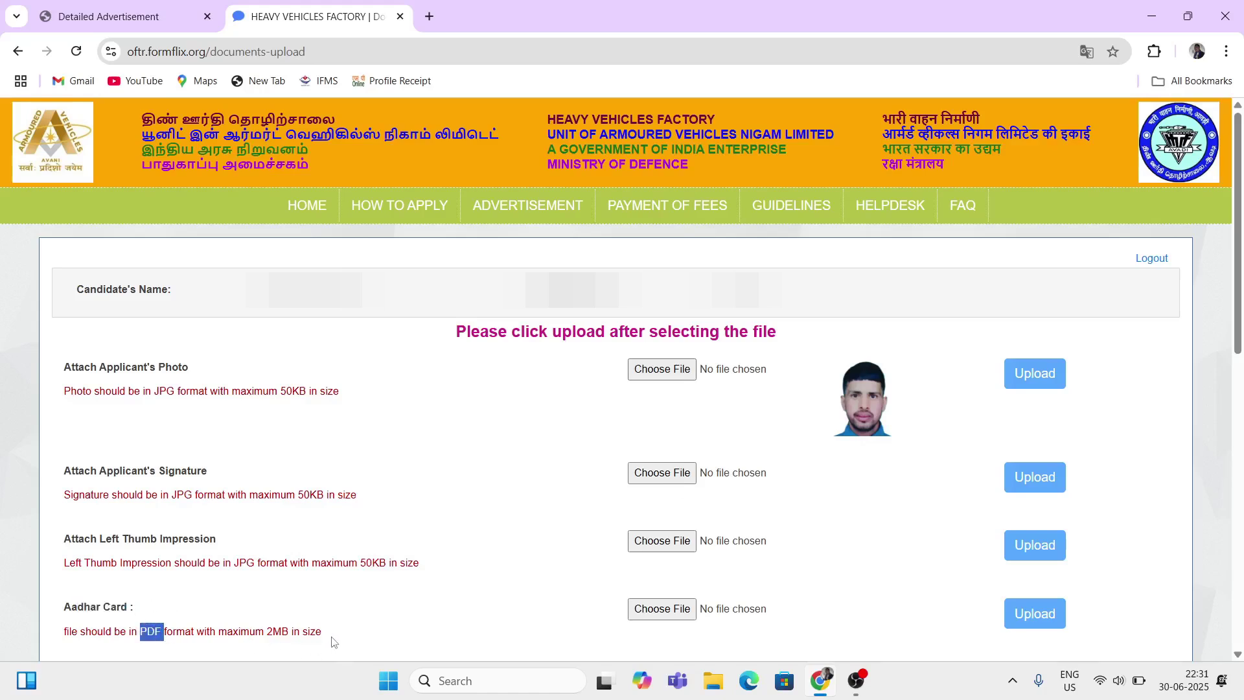
pyautogui.moveTo(323, 633); pyautogui.dragTo(275, 633)
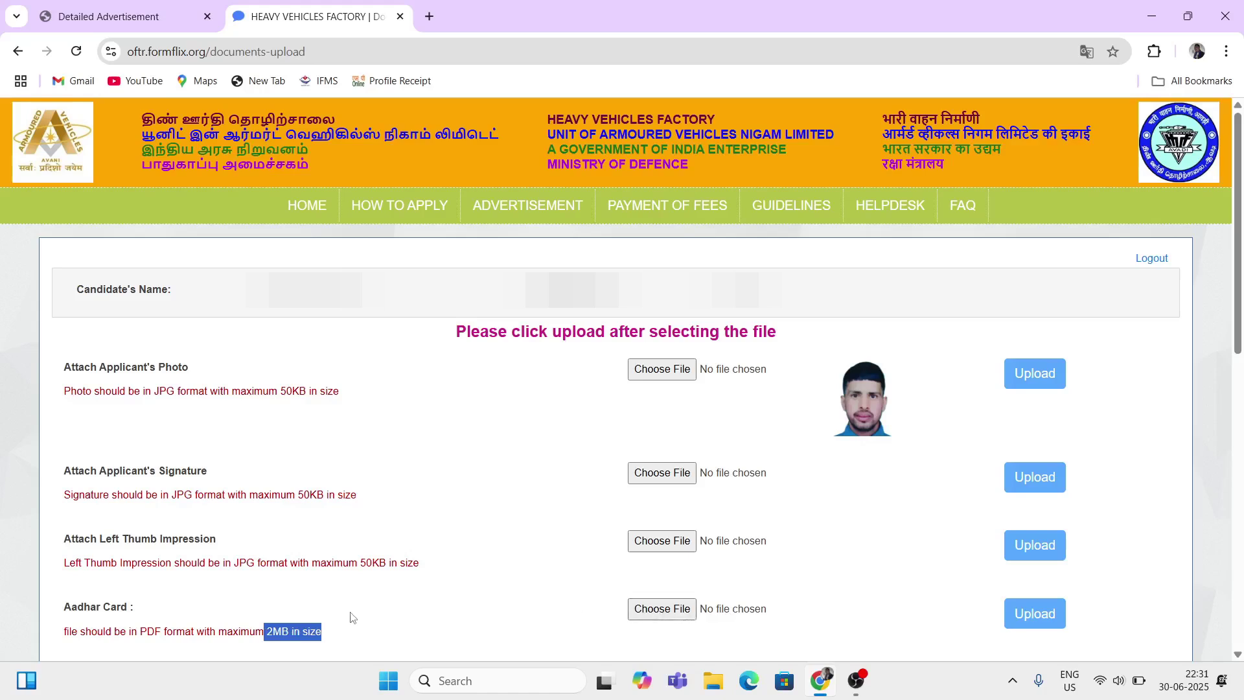
pyautogui.scroll(-5, 350, 617)
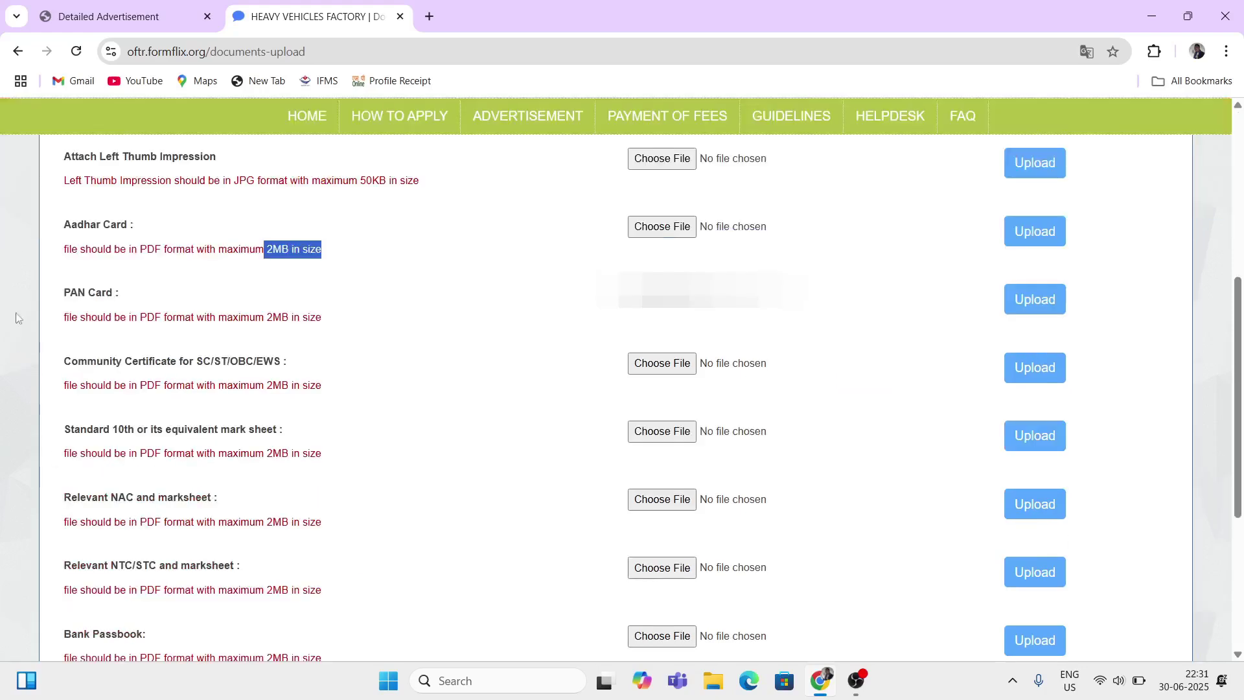
pyautogui.moveTo(79, 292); pyautogui.dragTo(178, 318)
pyautogui.click(137, 316)
pyautogui.moveTo(315, 322); pyautogui.dragTo(266, 320)
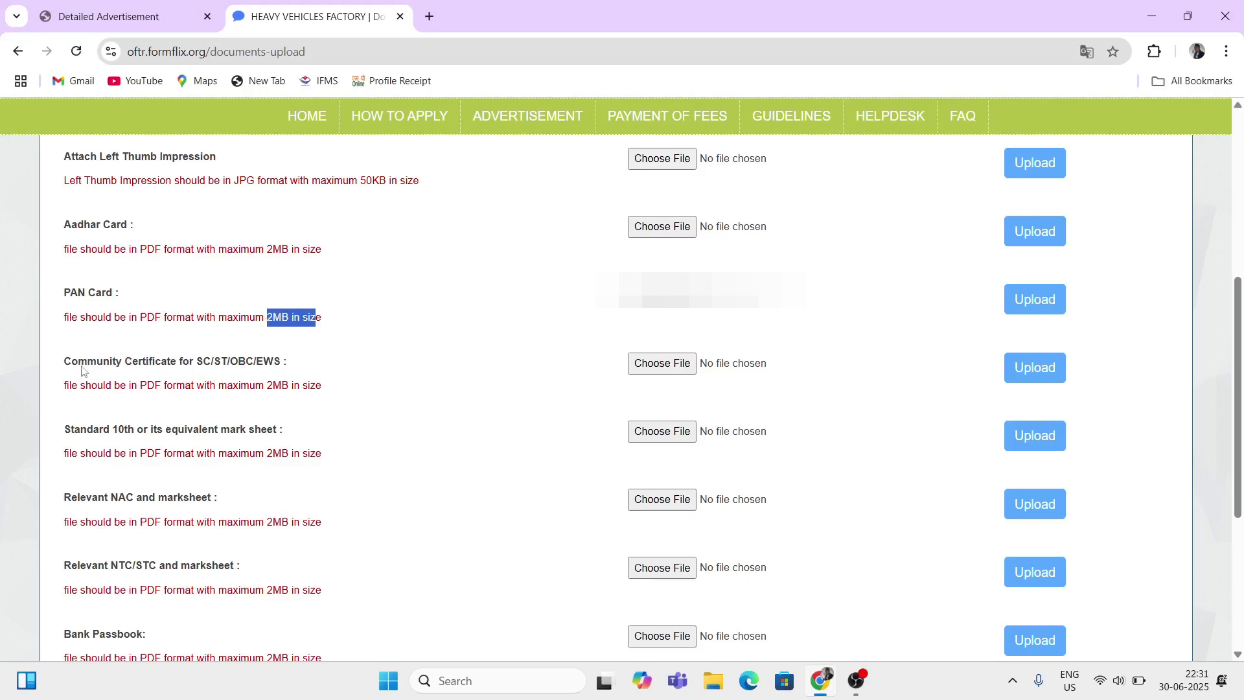
pyautogui.moveTo(77, 363); pyautogui.dragTo(188, 364)
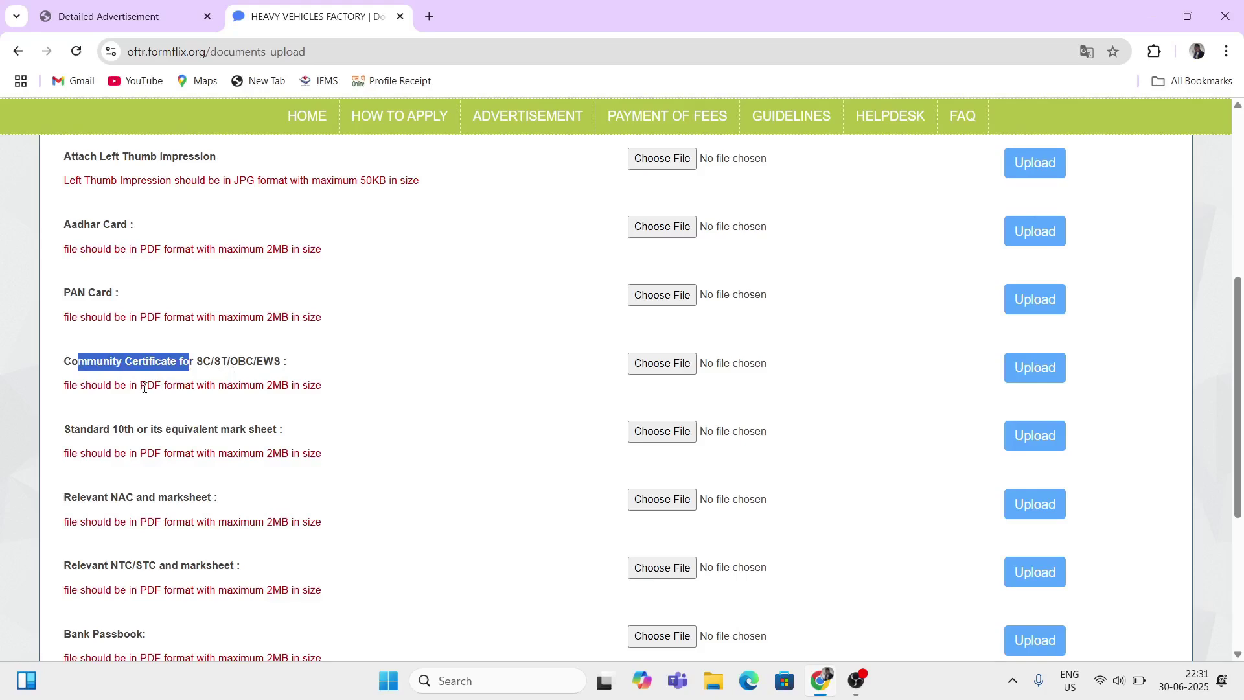
pyautogui.moveTo(144, 388); pyautogui.dragTo(228, 387)
pyautogui.moveTo(308, 387); pyautogui.dragTo(265, 387)
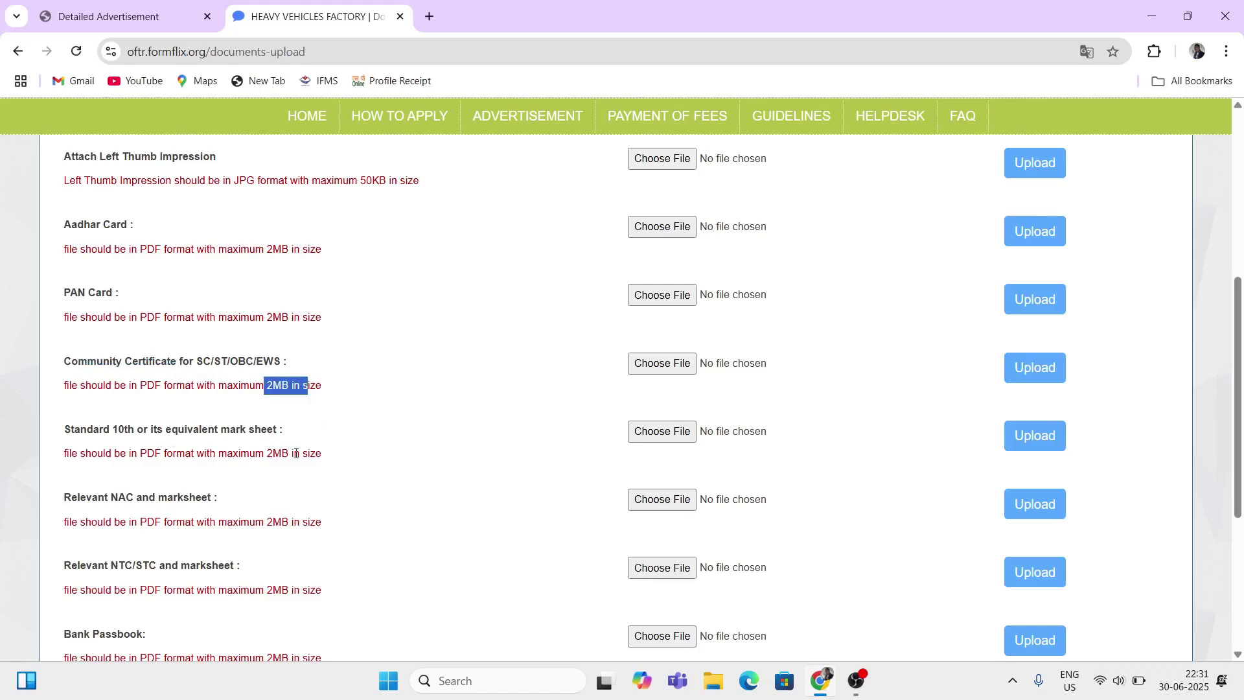
pyautogui.scroll(-1, 298, 451)
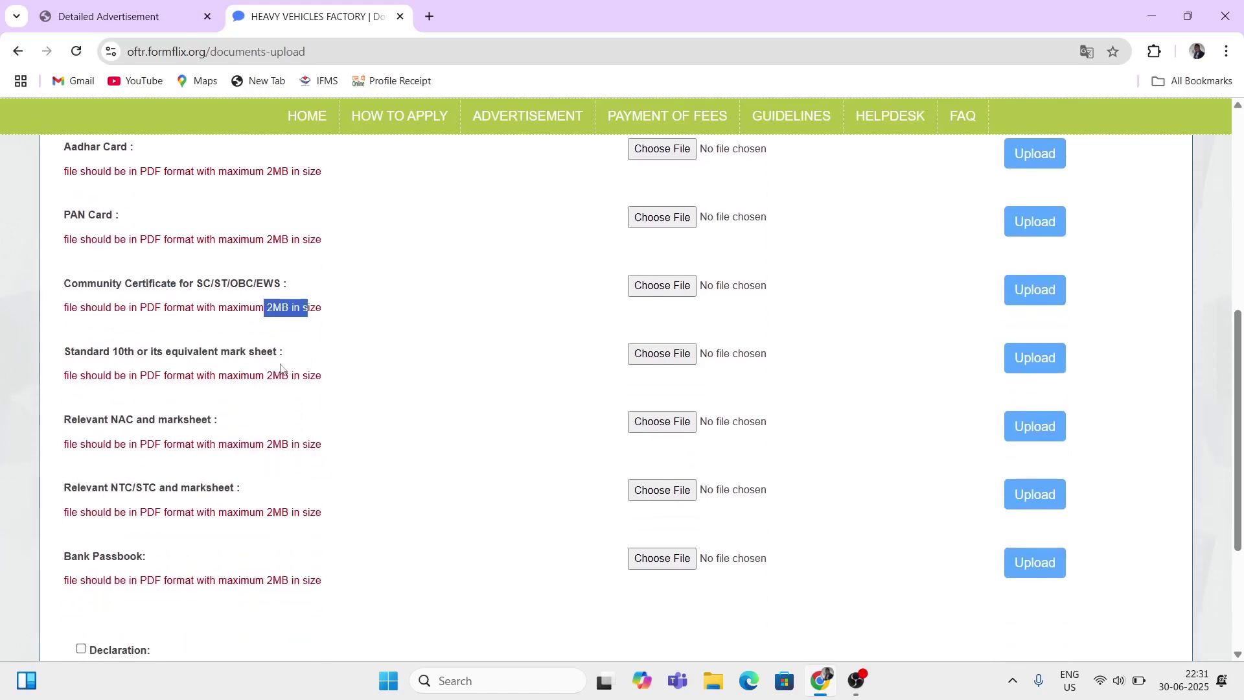
pyautogui.moveTo(240, 375); pyautogui.dragTo(329, 378)
pyautogui.click(332, 383)
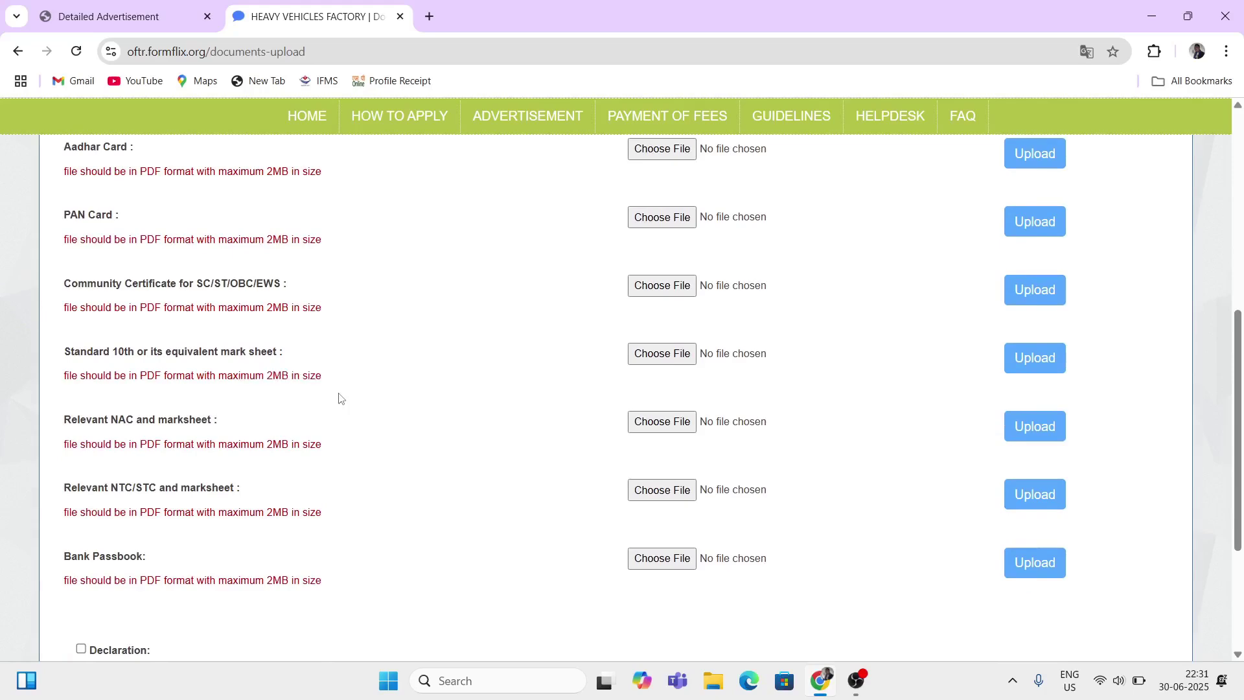
pyautogui.moveTo(74, 353); pyautogui.dragTo(166, 387)
pyautogui.click(140, 373)
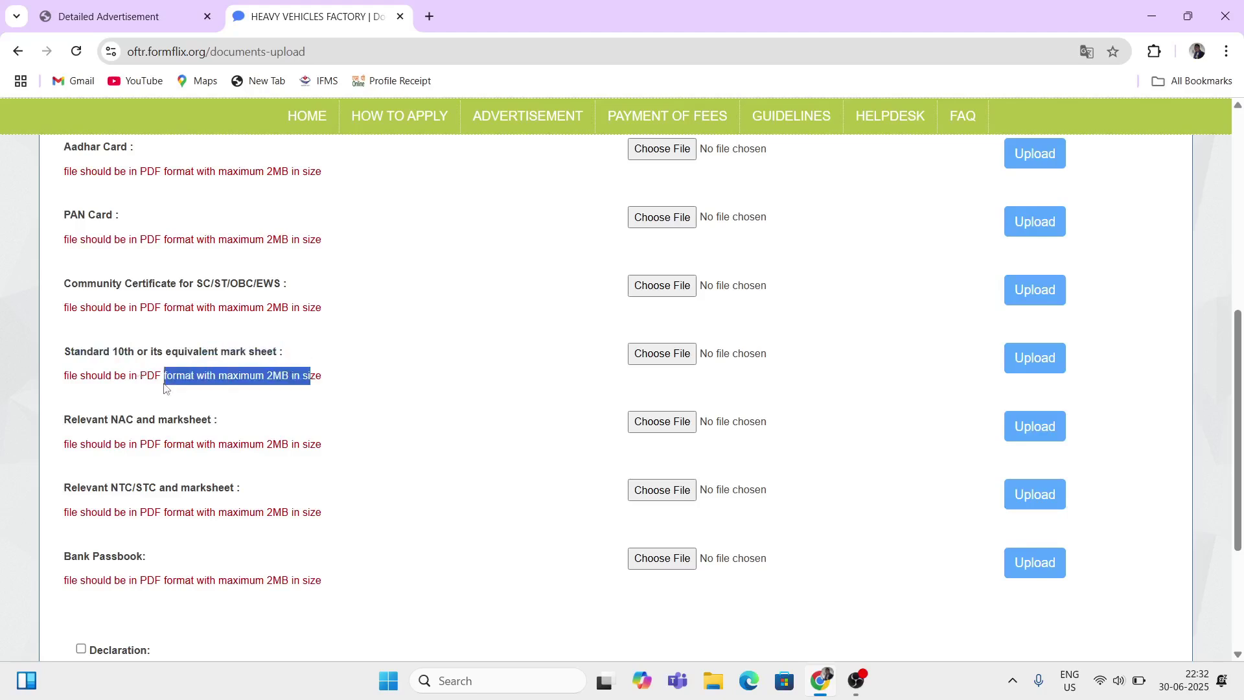
pyautogui.moveTo(73, 420); pyautogui.dragTo(138, 428)
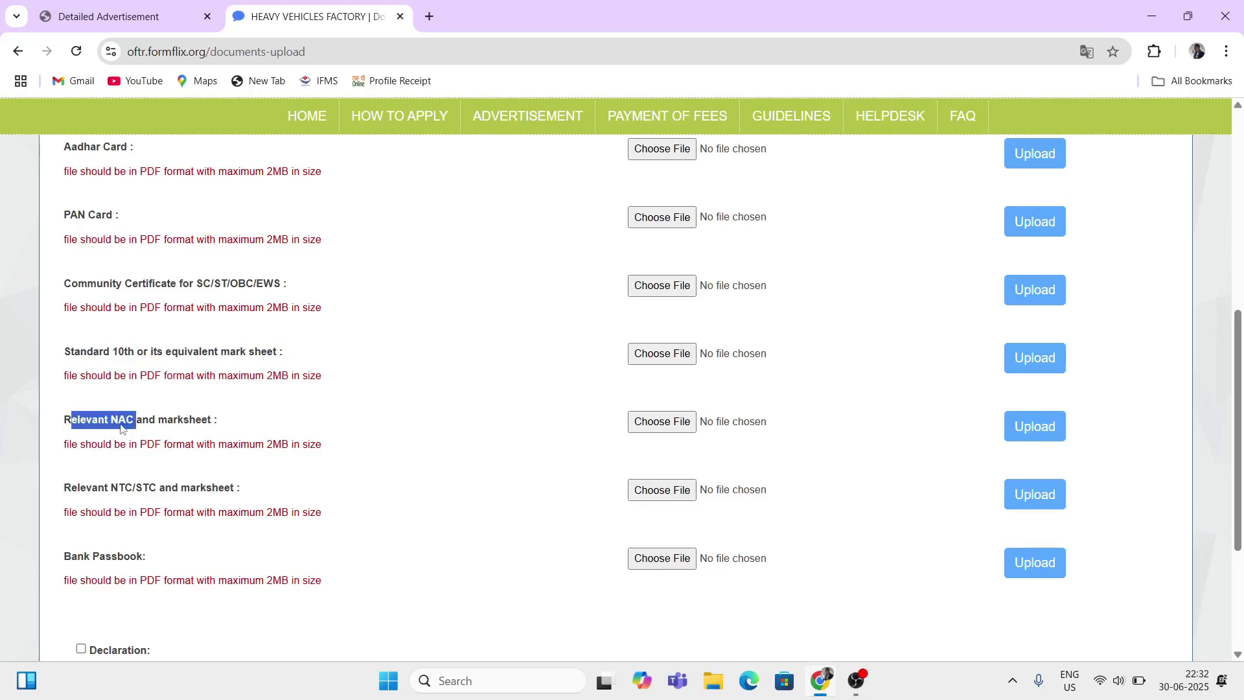
pyautogui.moveTo(156, 421); pyautogui.dragTo(214, 427)
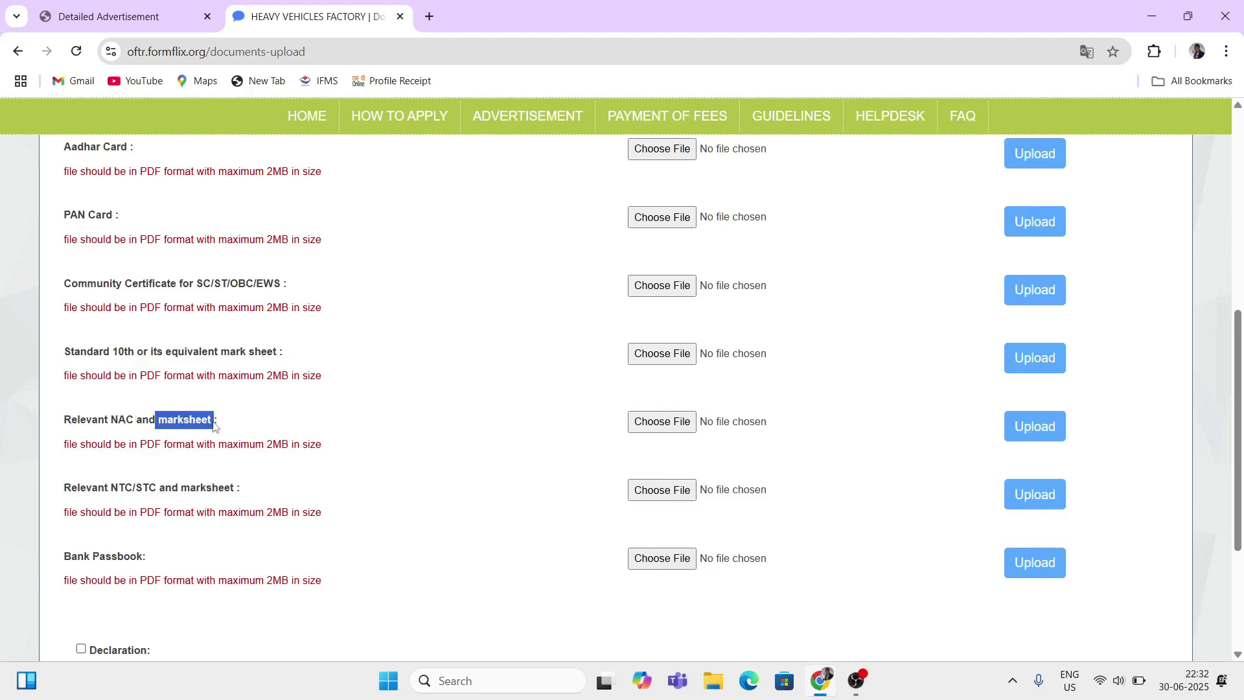
pyautogui.moveTo(148, 446); pyautogui.dragTo(227, 446)
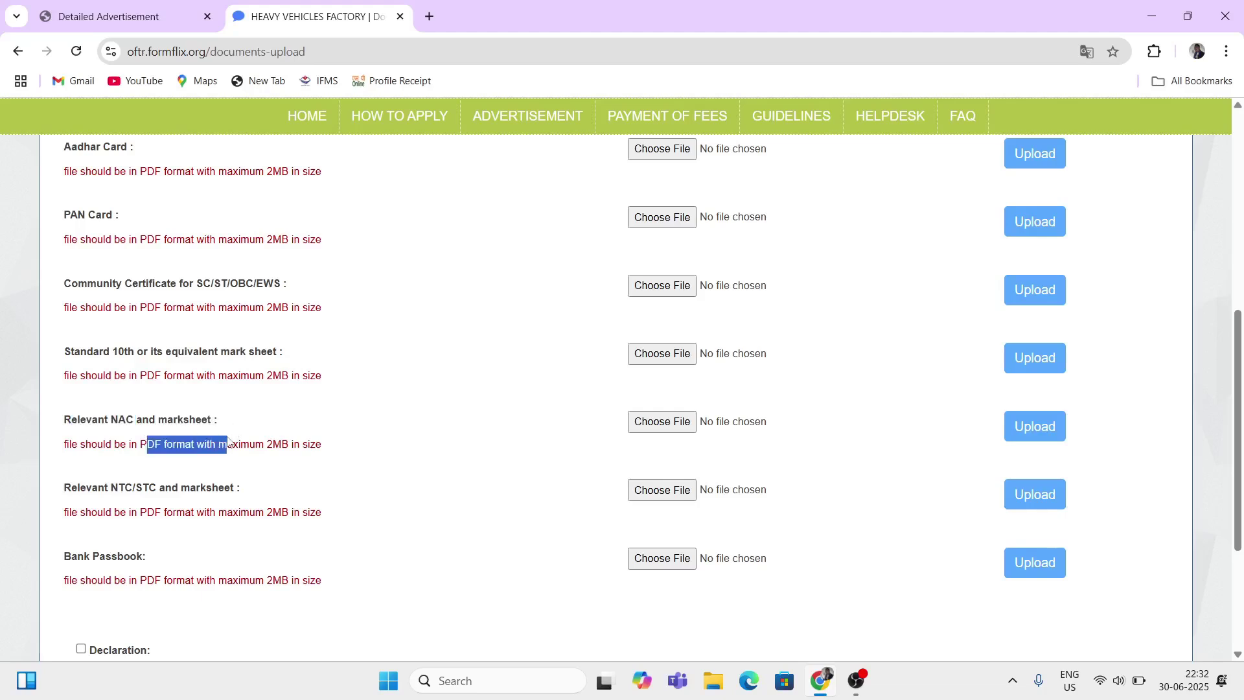
pyautogui.doubleClick(267, 445)
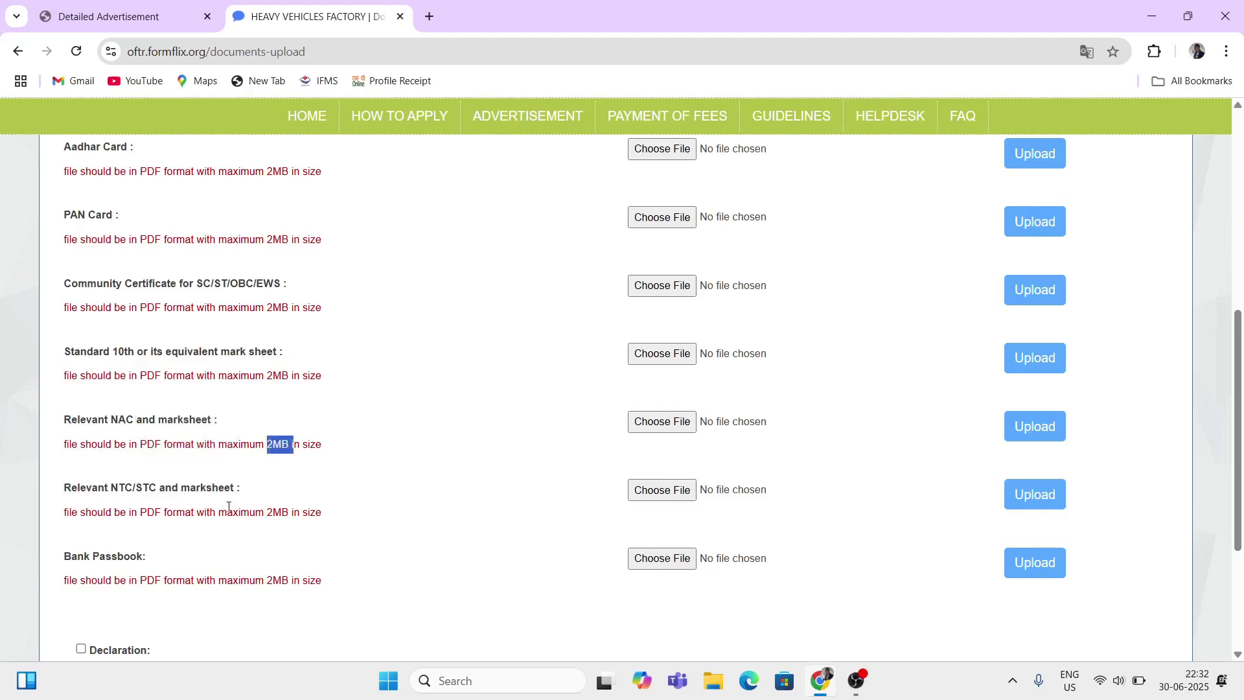
pyautogui.click(78, 491)
pyautogui.moveTo(77, 491); pyautogui.dragTo(128, 496)
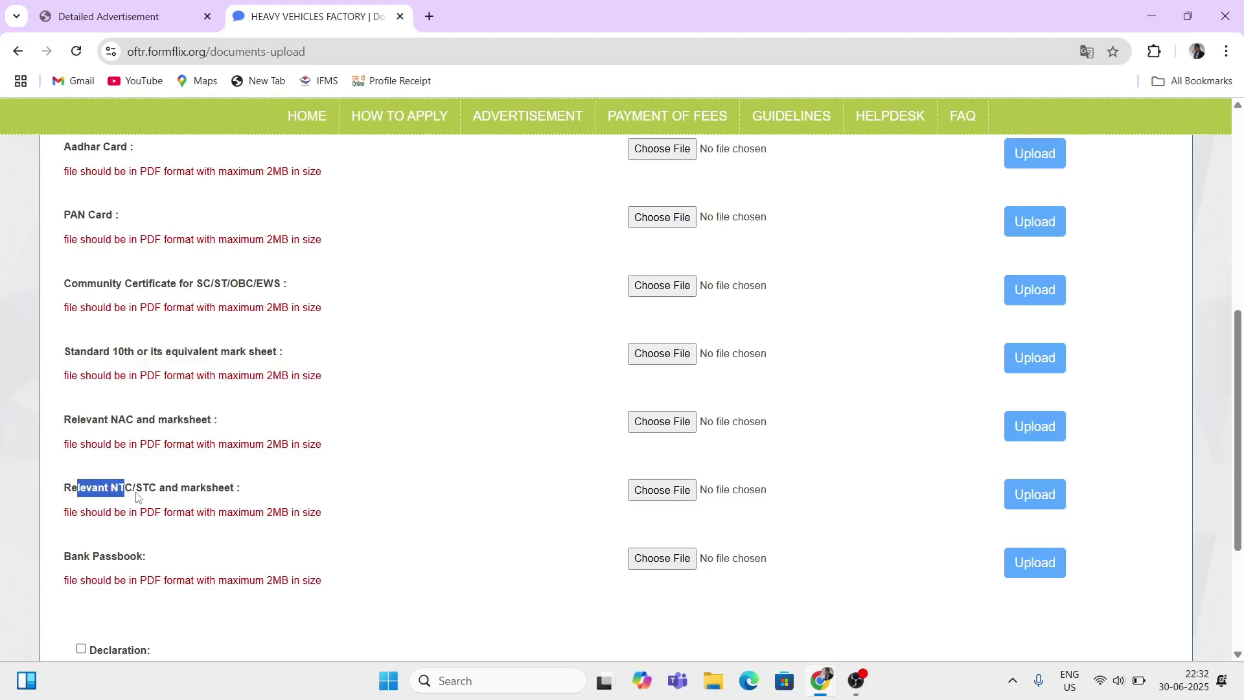
pyautogui.moveTo(143, 495); pyautogui.dragTo(222, 490)
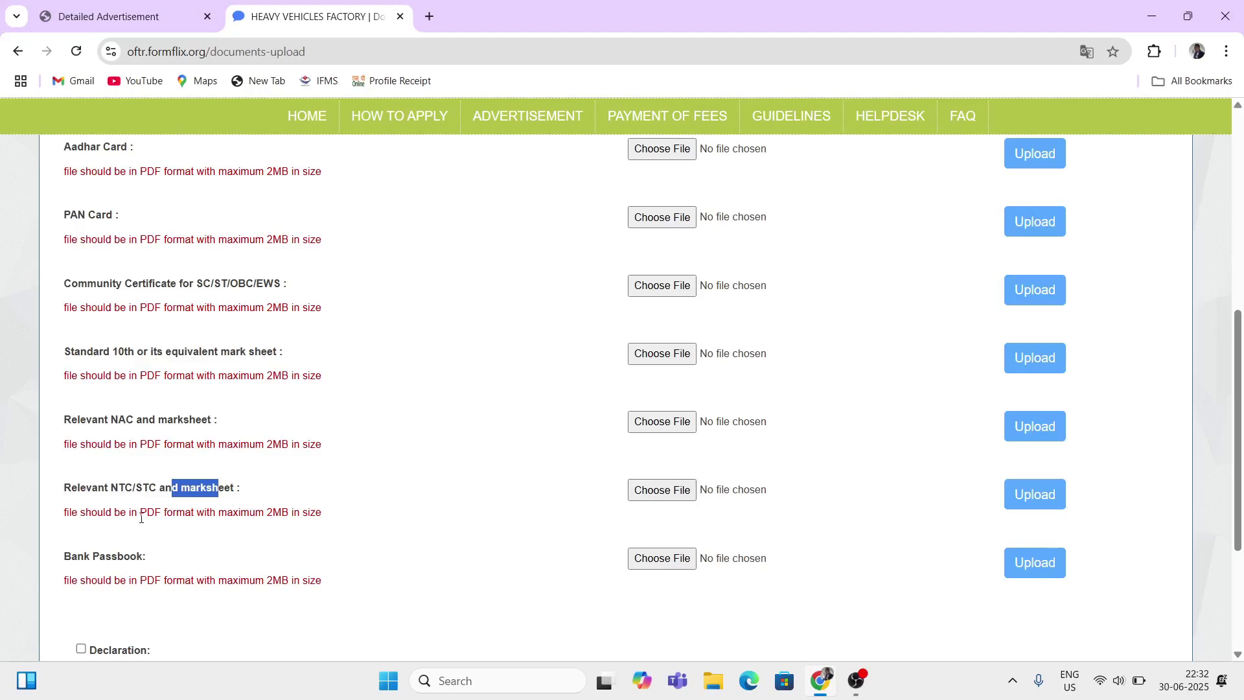
pyautogui.moveTo(141, 518); pyautogui.dragTo(308, 512)
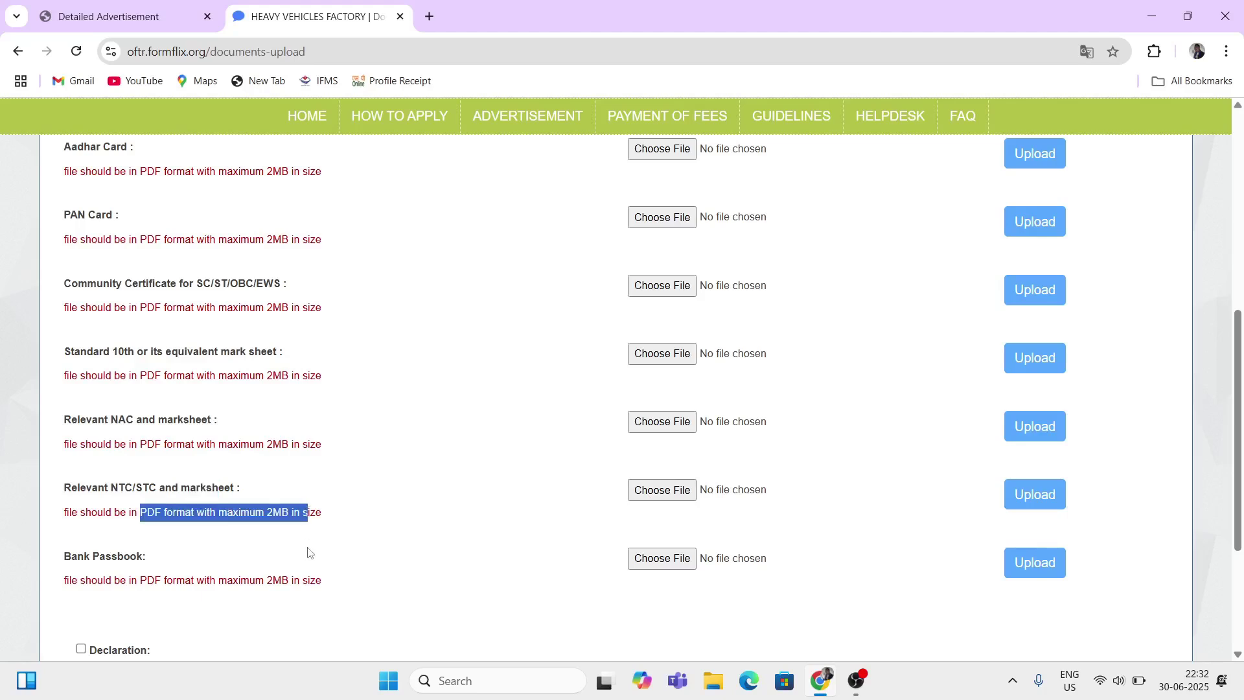
pyautogui.moveTo(66, 556); pyautogui.dragTo(169, 562)
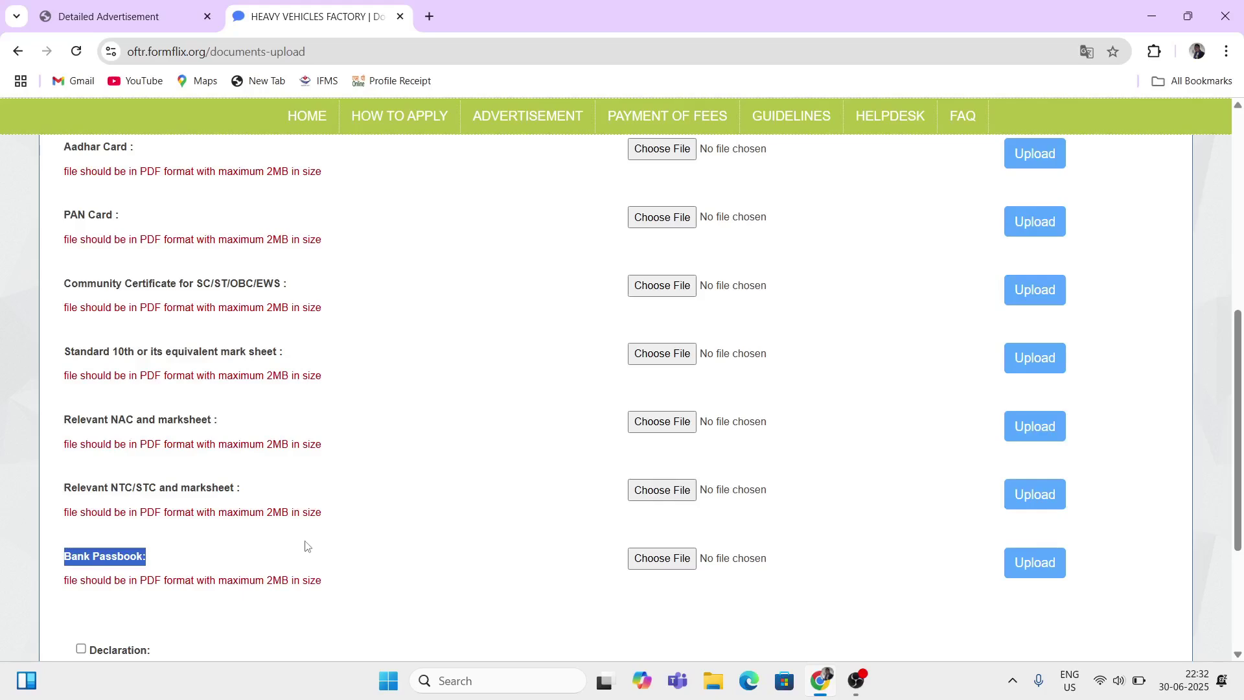
pyautogui.moveTo(98, 582); pyautogui.dragTo(180, 584)
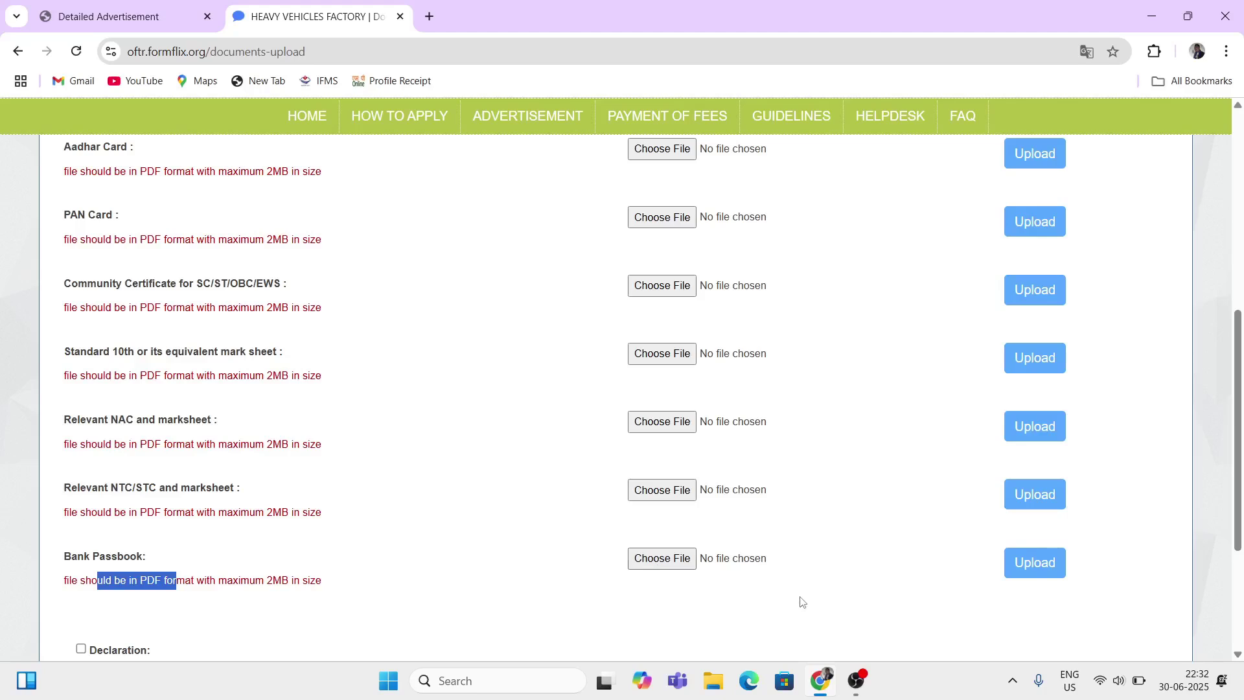
# Step: Tick the documents-page Declaration and save, then tick the Declaration on the applicant-profile preview
pyautogui.scroll(-3, 801, 602)
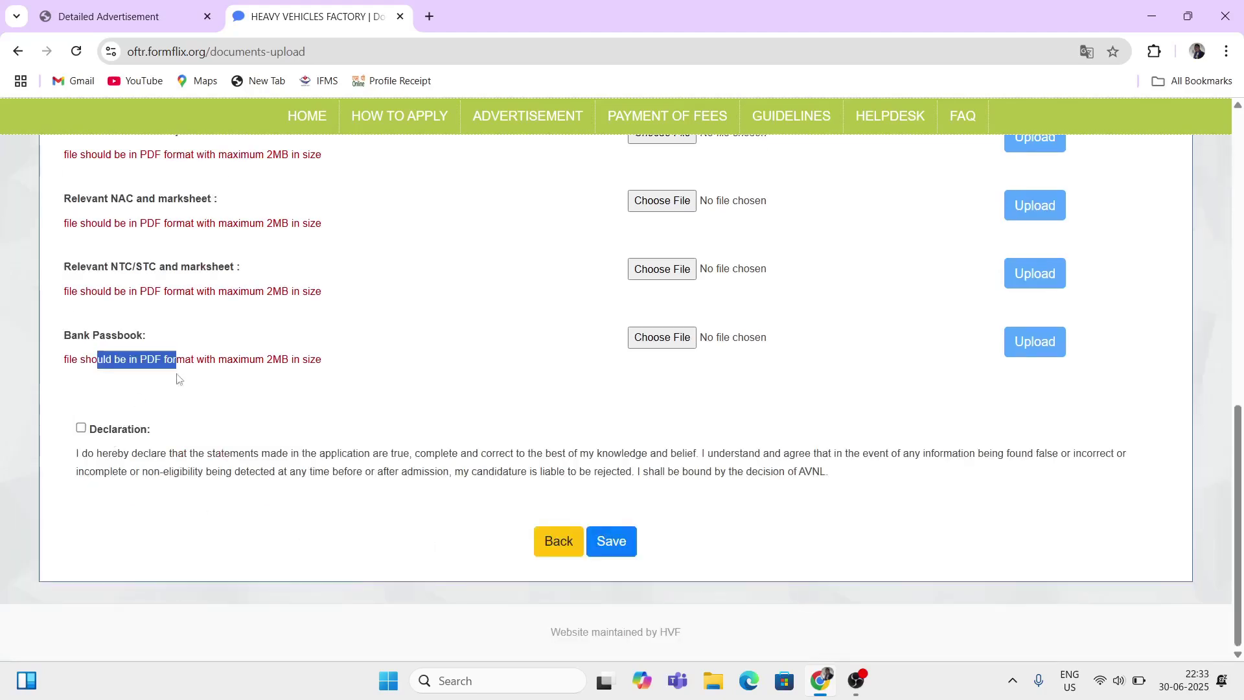
pyautogui.click(81, 428)
pyautogui.click(606, 541)
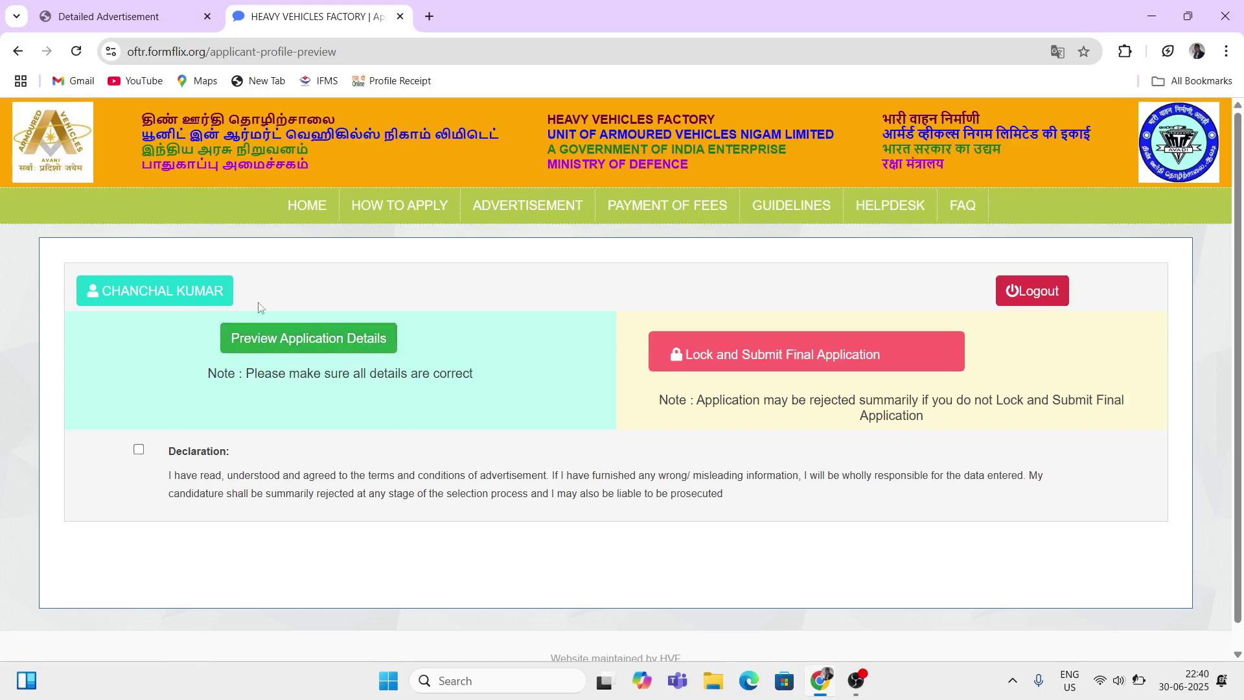
pyautogui.click(138, 455)
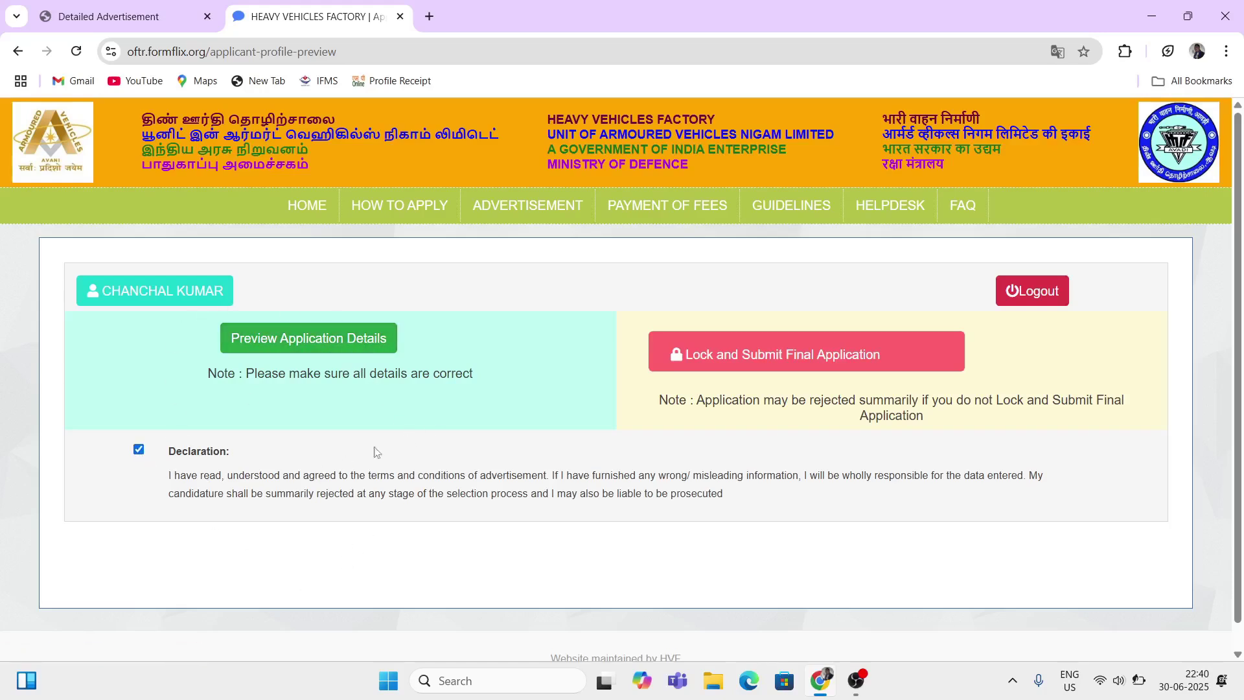